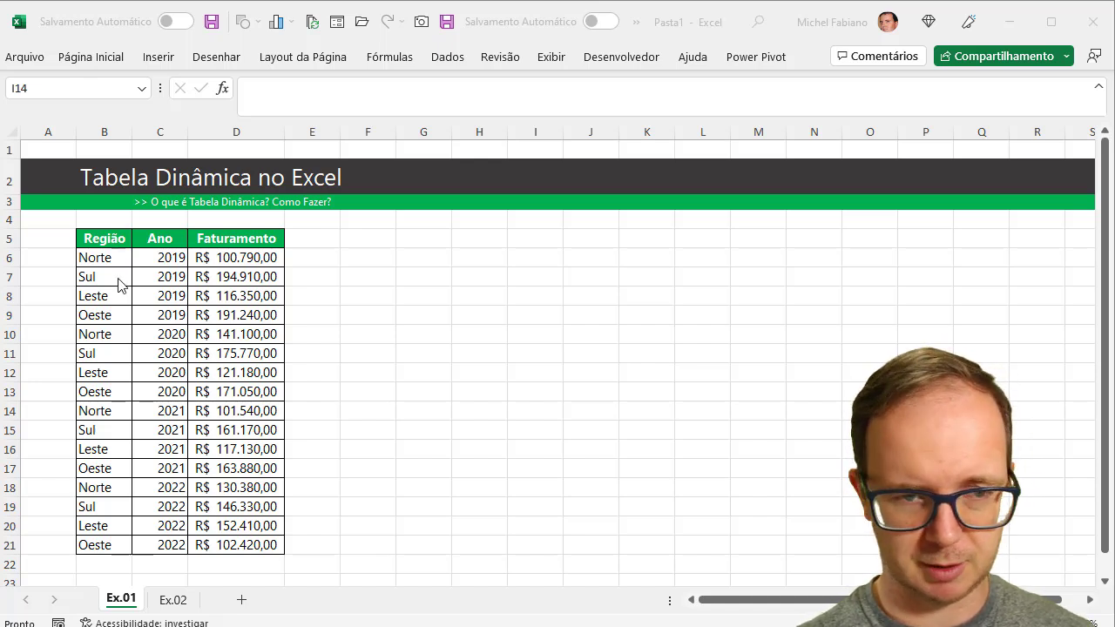
Create a PivotTable from the range B5:D21, placed on the existing sheet Ex.01 at cell F5.
click(111, 238)
click(111, 237)
drag(110, 238, 219, 545)
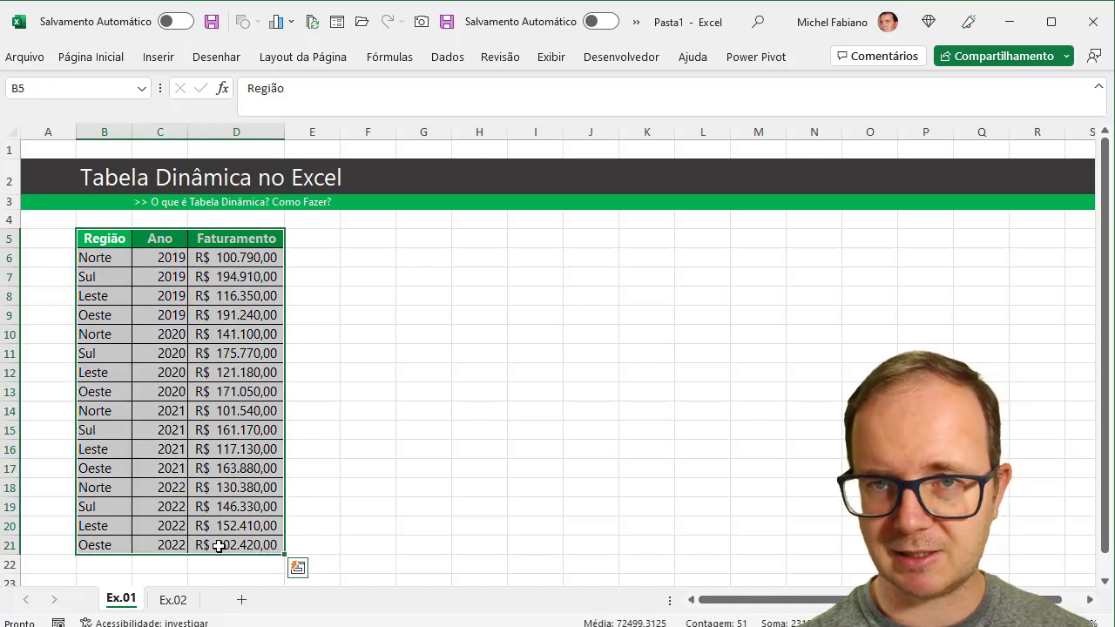
click(168, 61)
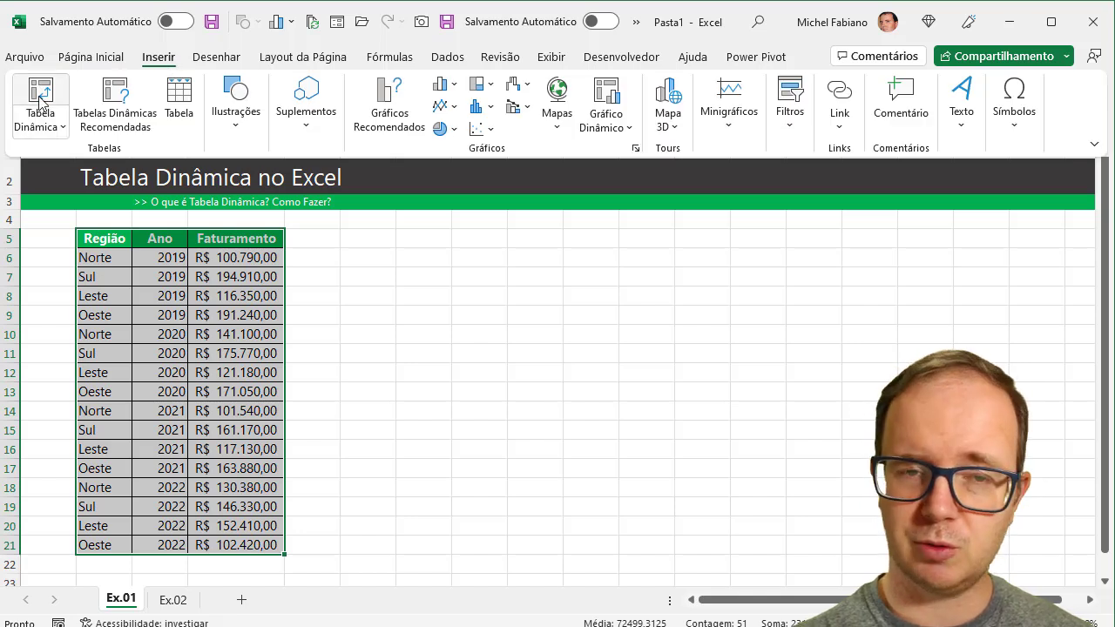
click(47, 127)
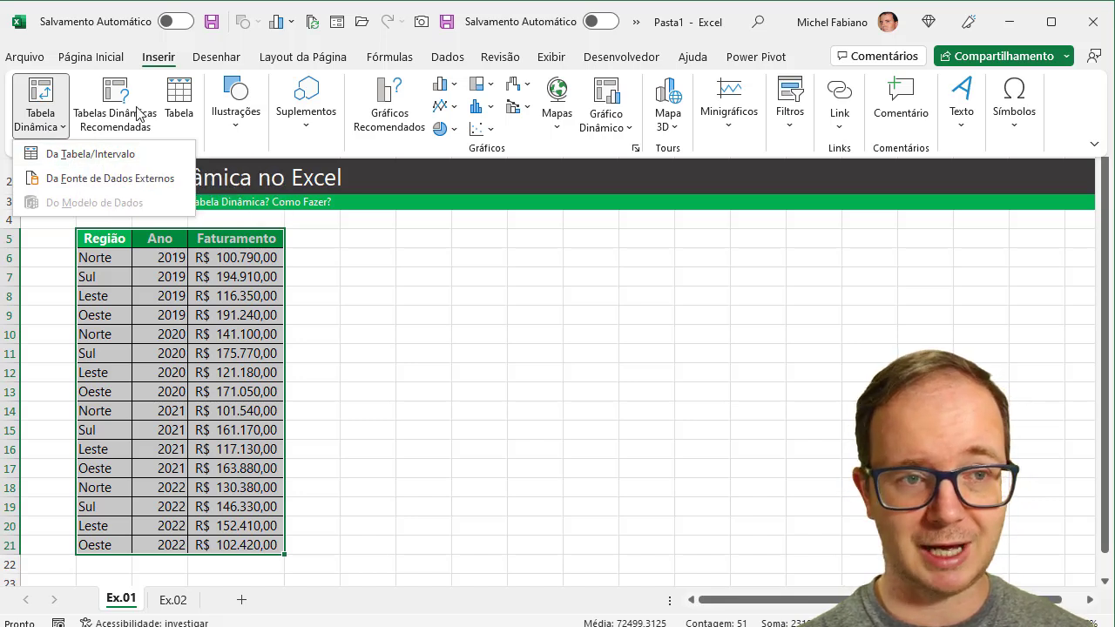
click(85, 155)
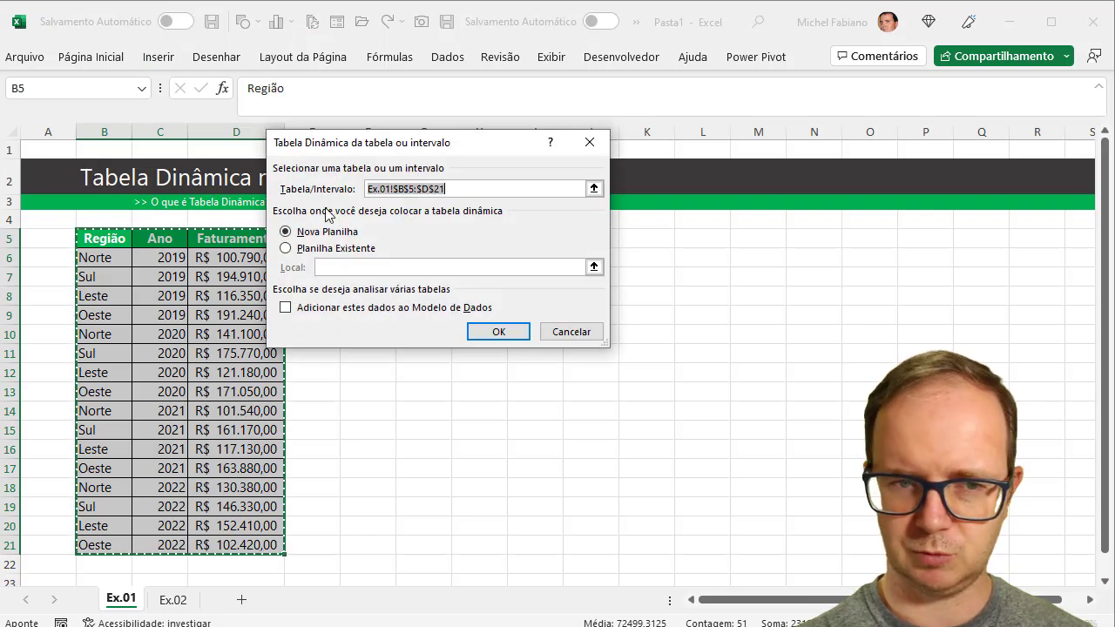
click(355, 255)
drag(503, 149, 779, 131)
click(369, 238)
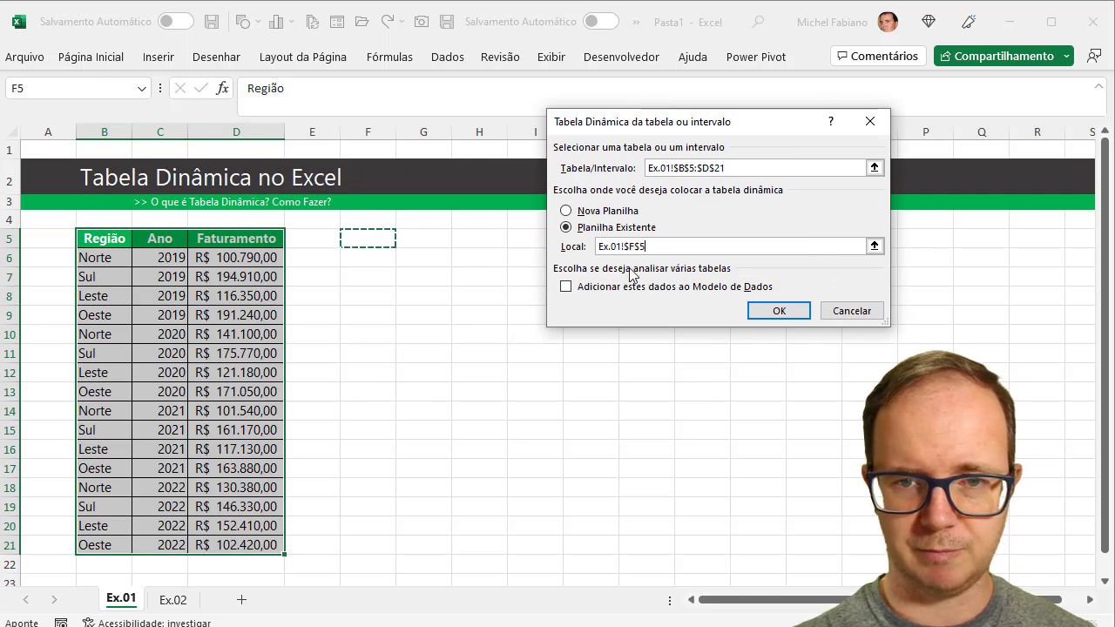
click(779, 312)
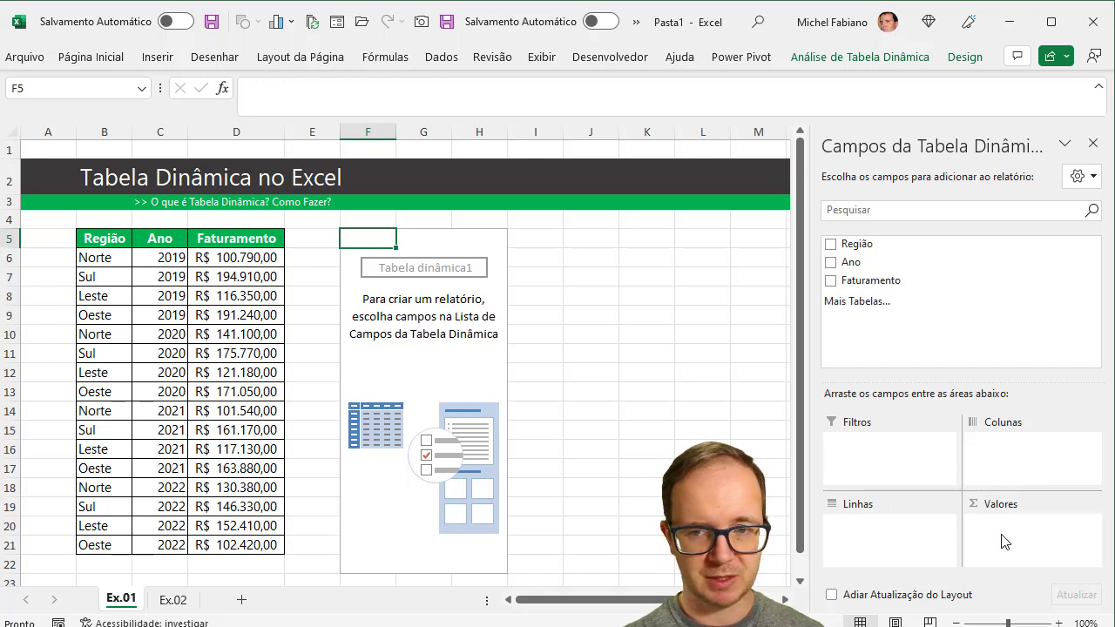
Lay out the PivotTable with Região as rows, the sum of Faturamento as values and Ano as columns.
drag(868, 248, 900, 542)
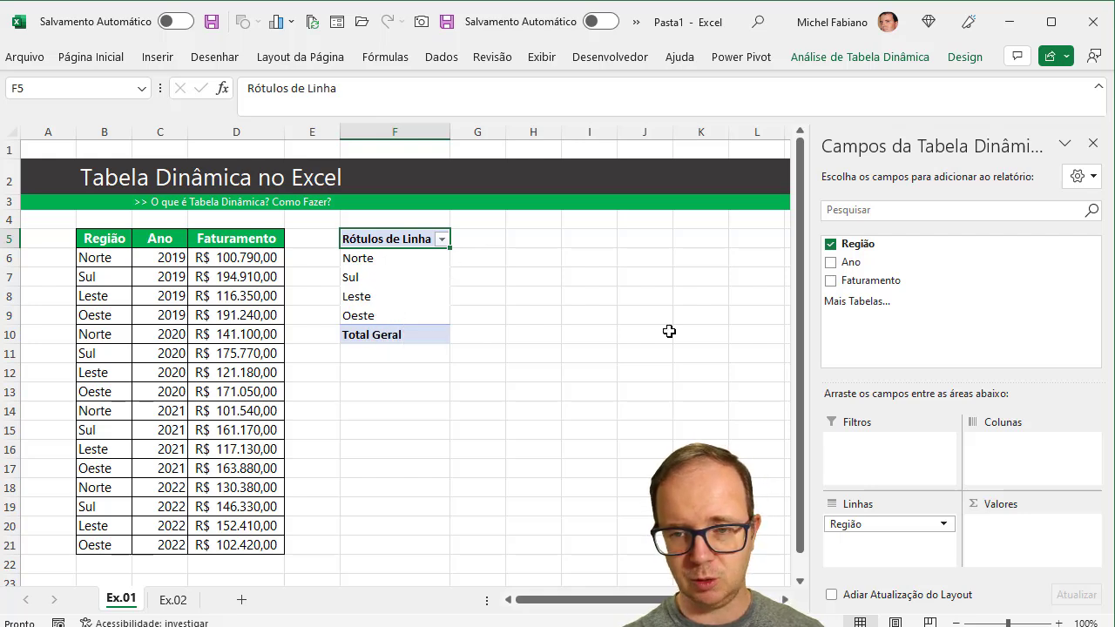
drag(880, 288, 1024, 534)
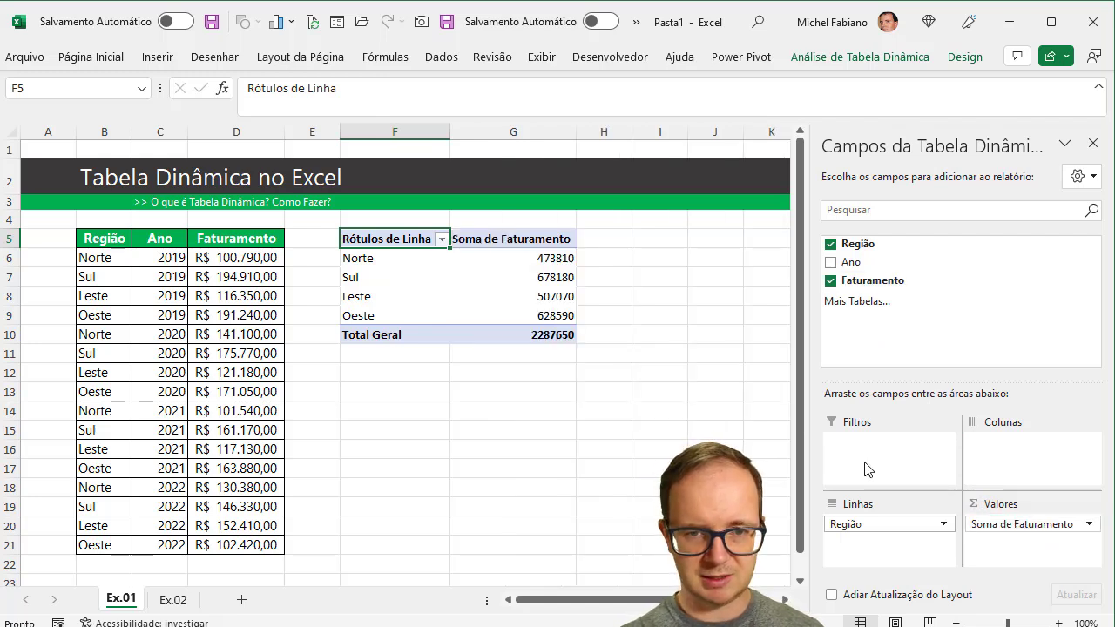
click(561, 257)
drag(560, 257, 562, 314)
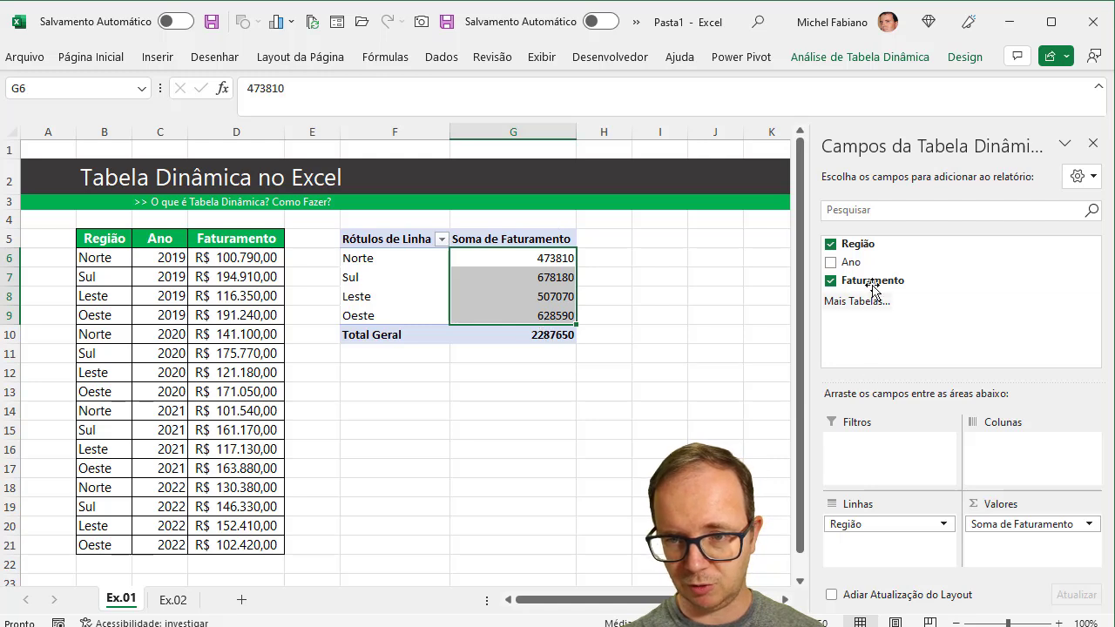
drag(850, 262, 988, 443)
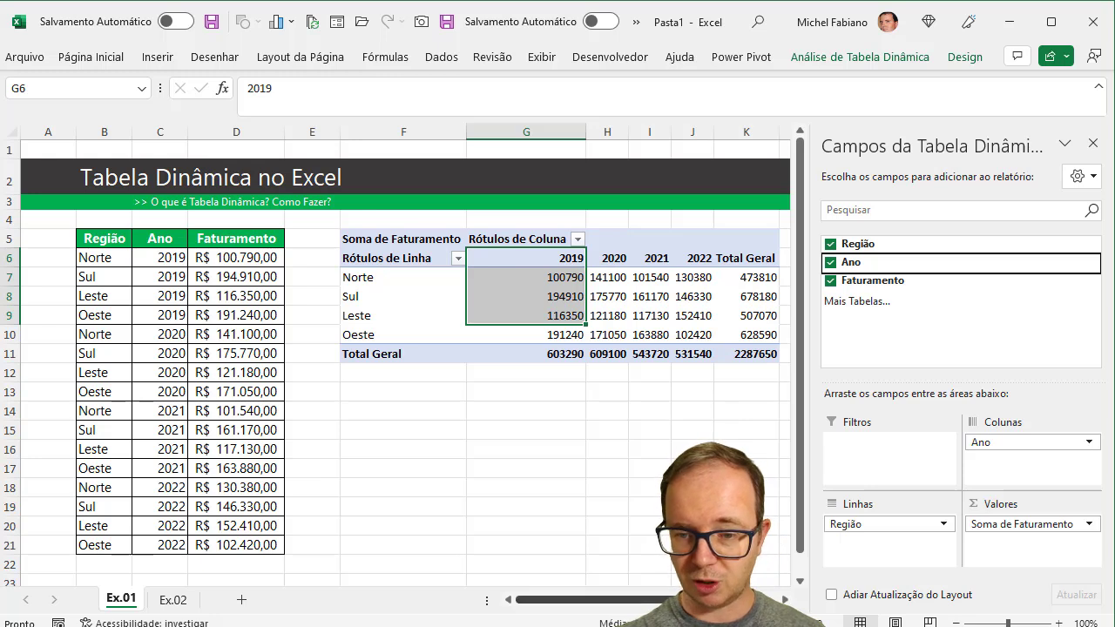
Examine the PivotTable's revenue by region and year, including the Norte row and the grand totals.
click(785, 599)
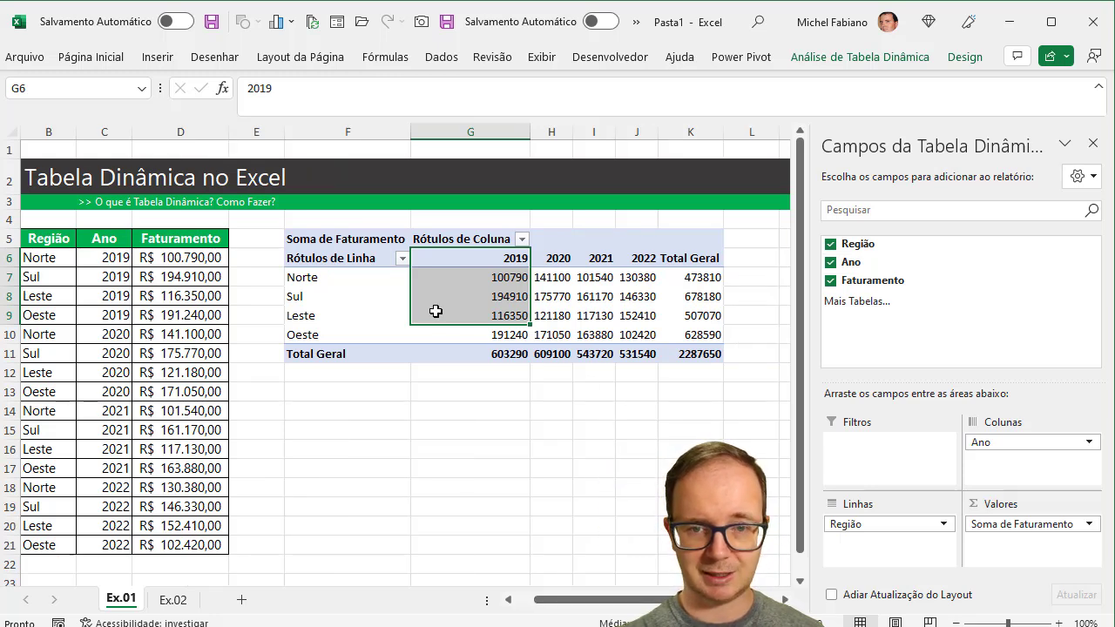
mouse_move(436, 311)
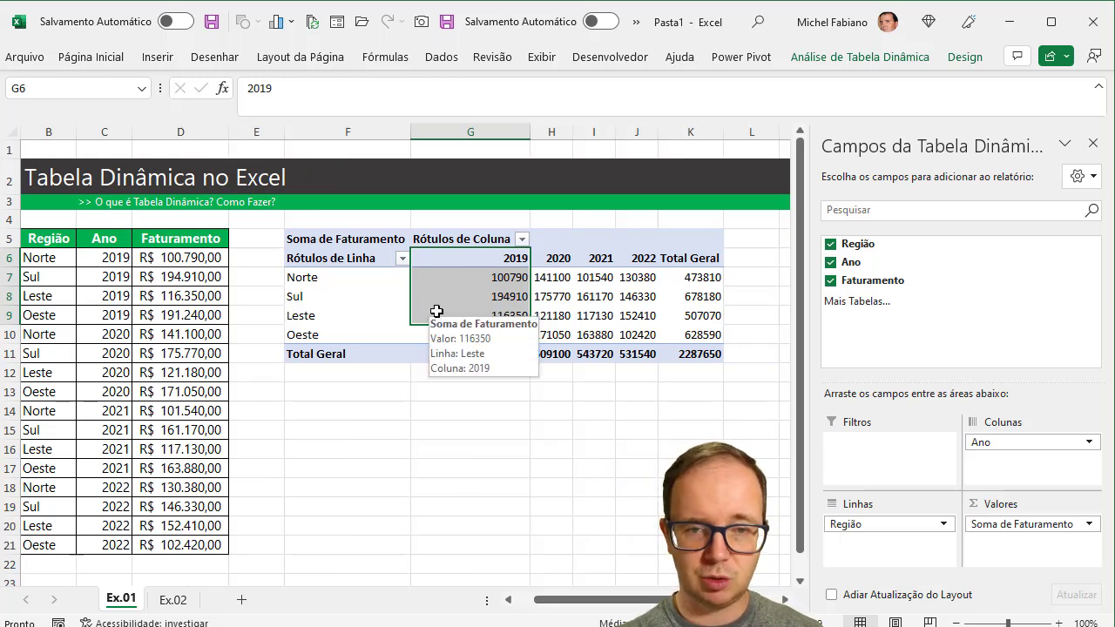
click(507, 277)
drag(507, 277, 626, 325)
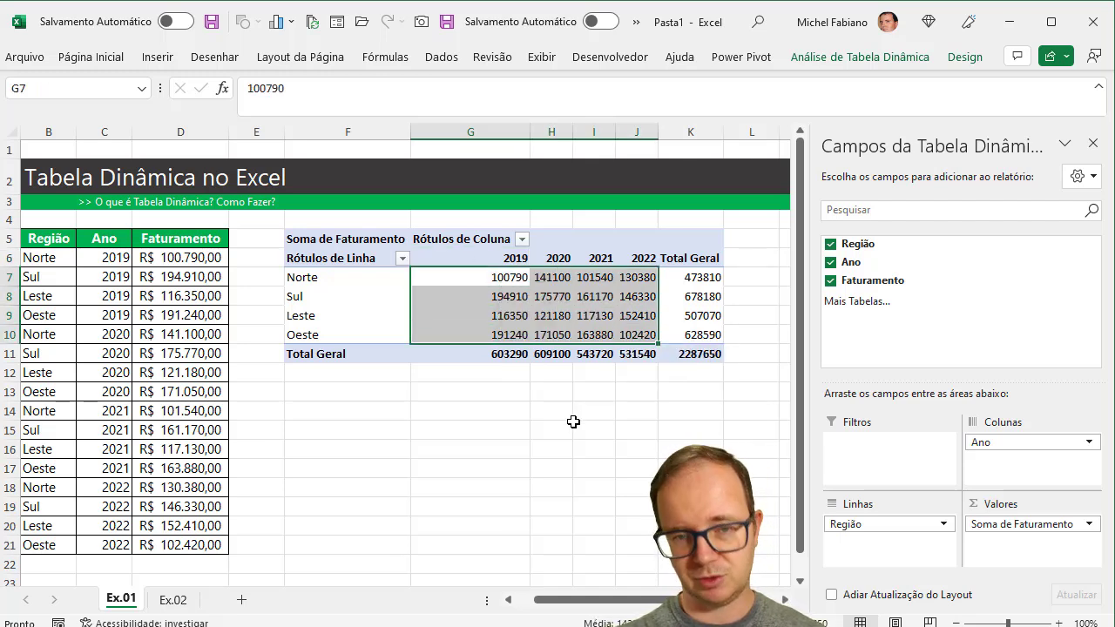
click(571, 425)
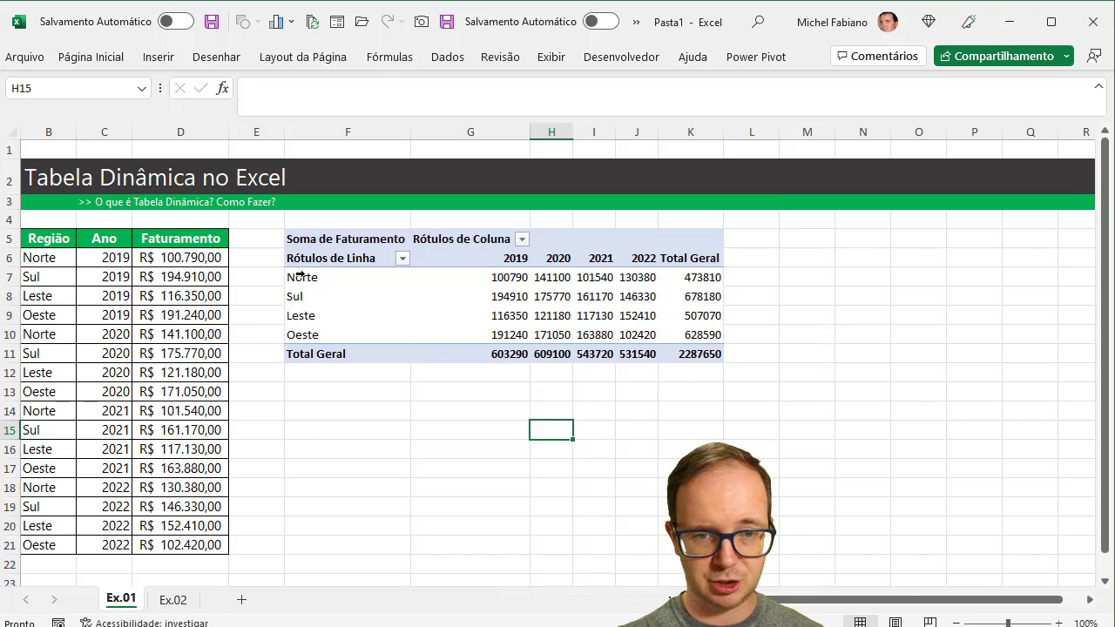
click(513, 277)
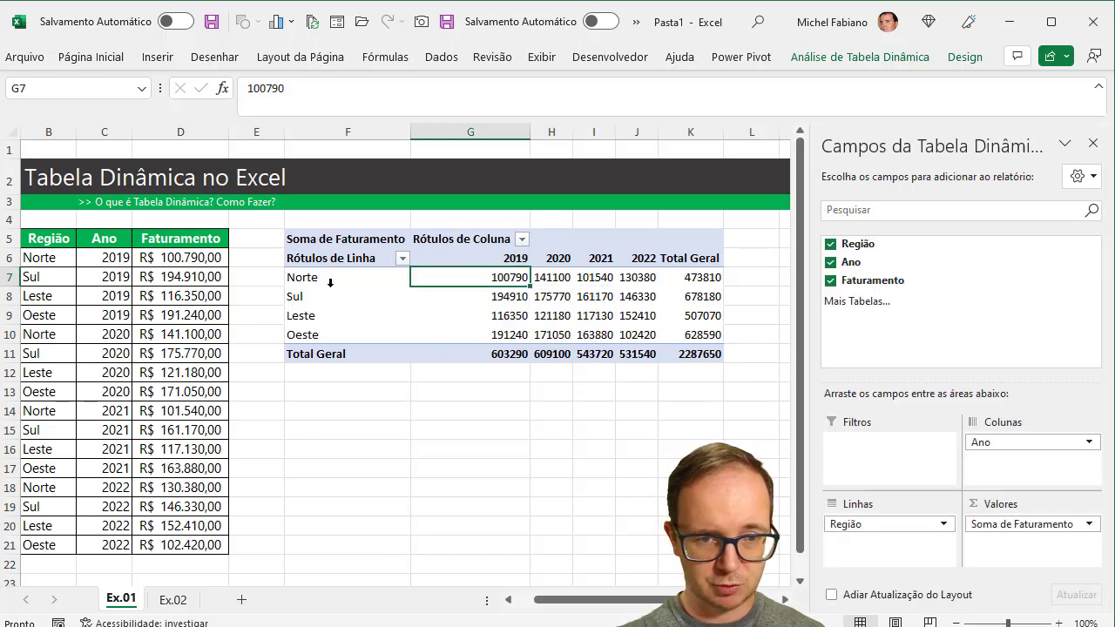
click(642, 277)
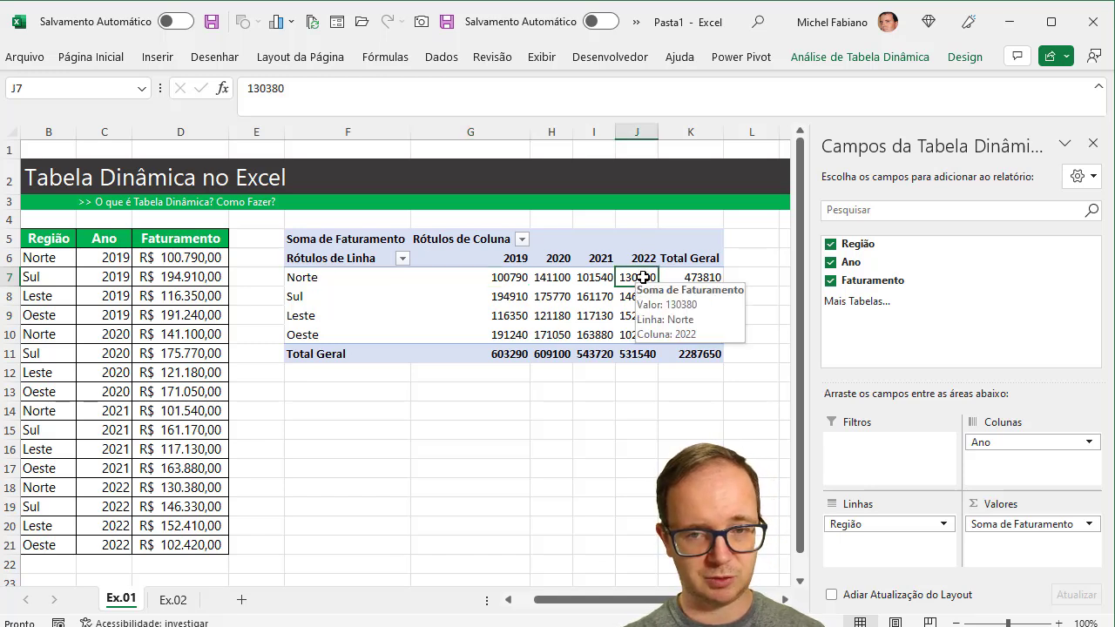
click(306, 277)
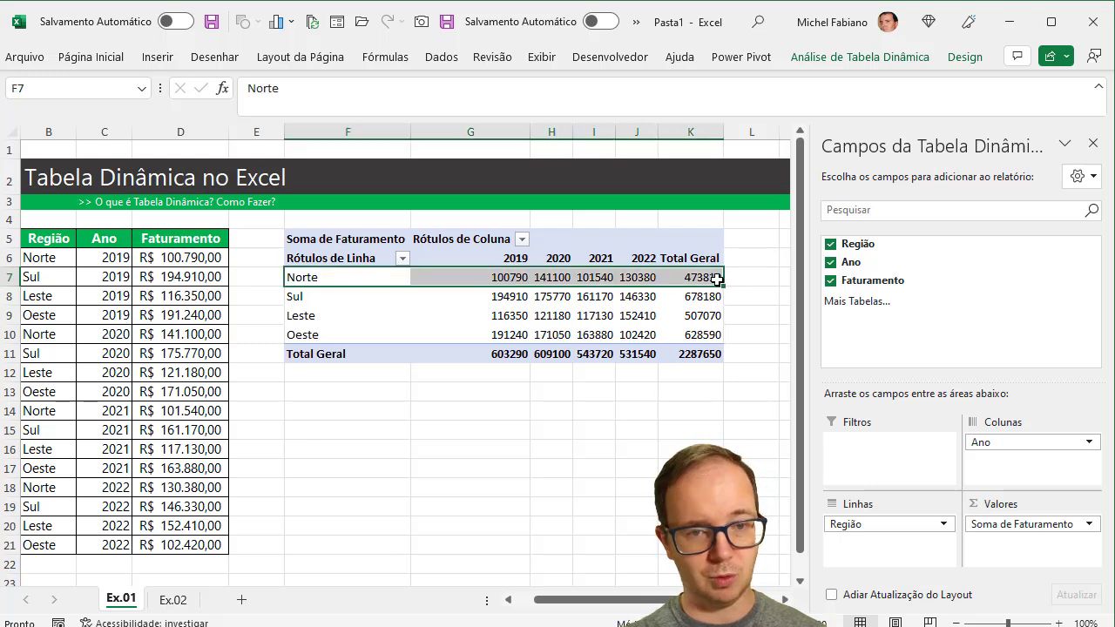
mouse_move(716, 278)
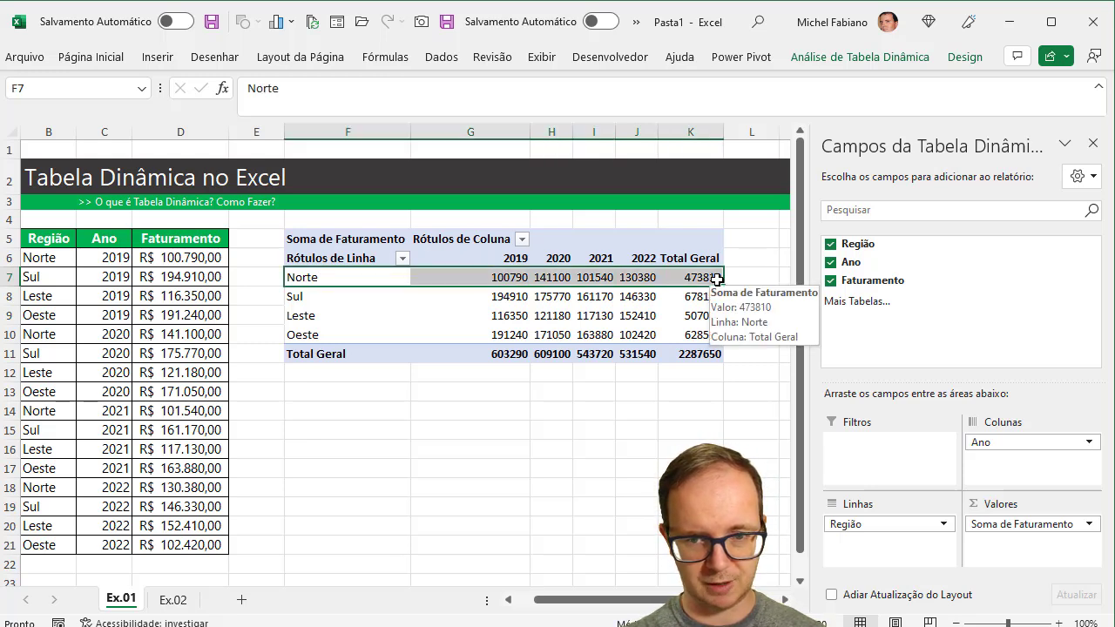
click(512, 358)
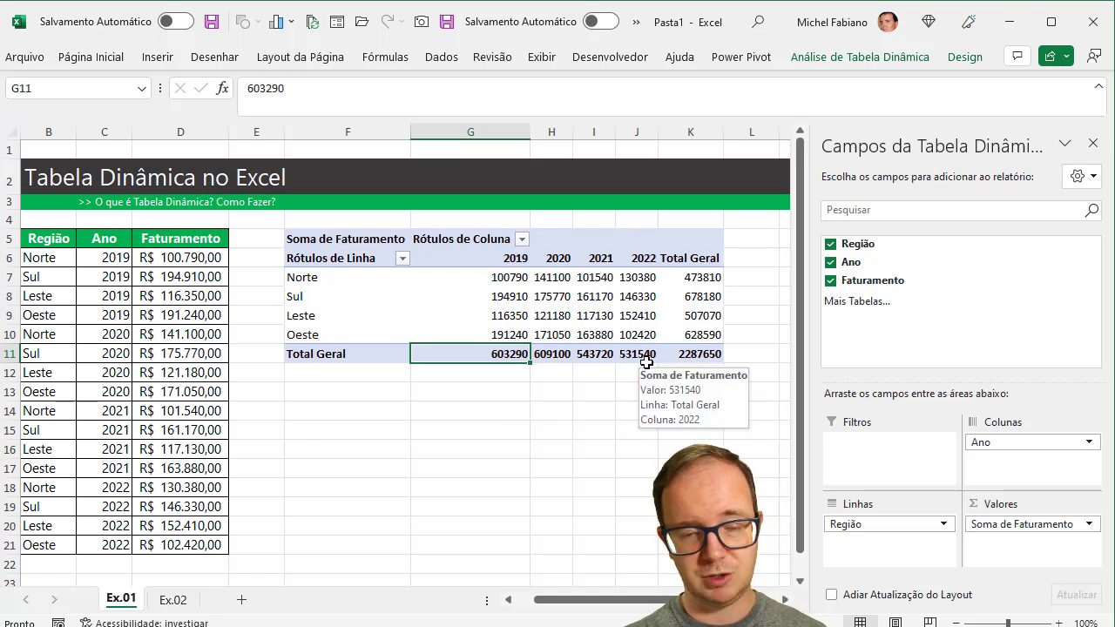
Swap the PivotTable fields so that Ano forms the rows and Região the columns.
drag(598, 609, 579, 609)
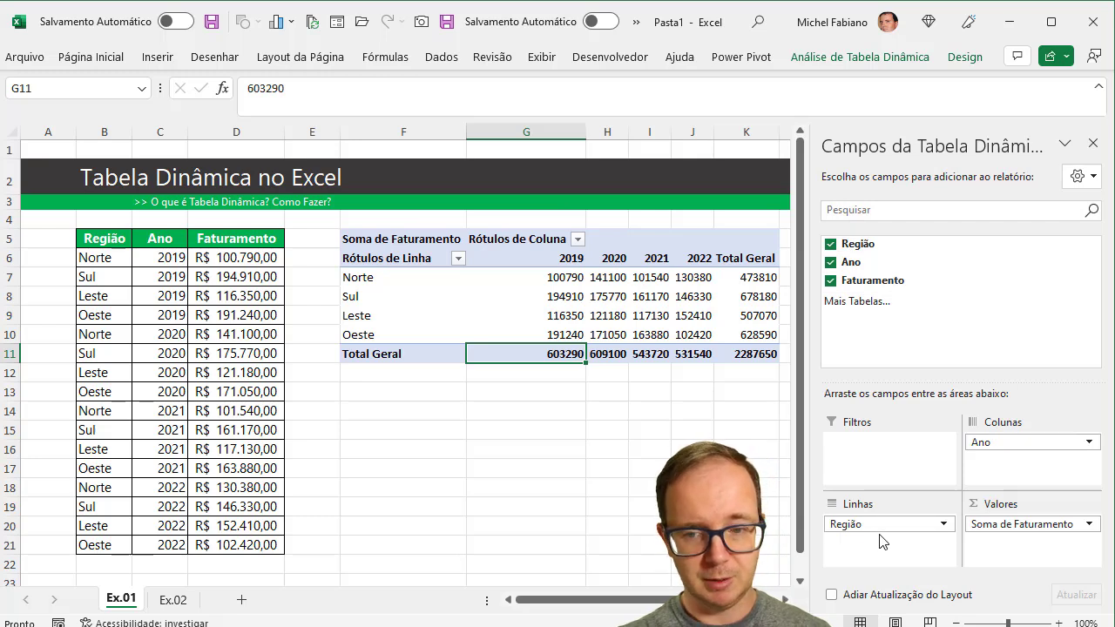
drag(884, 525, 873, 550)
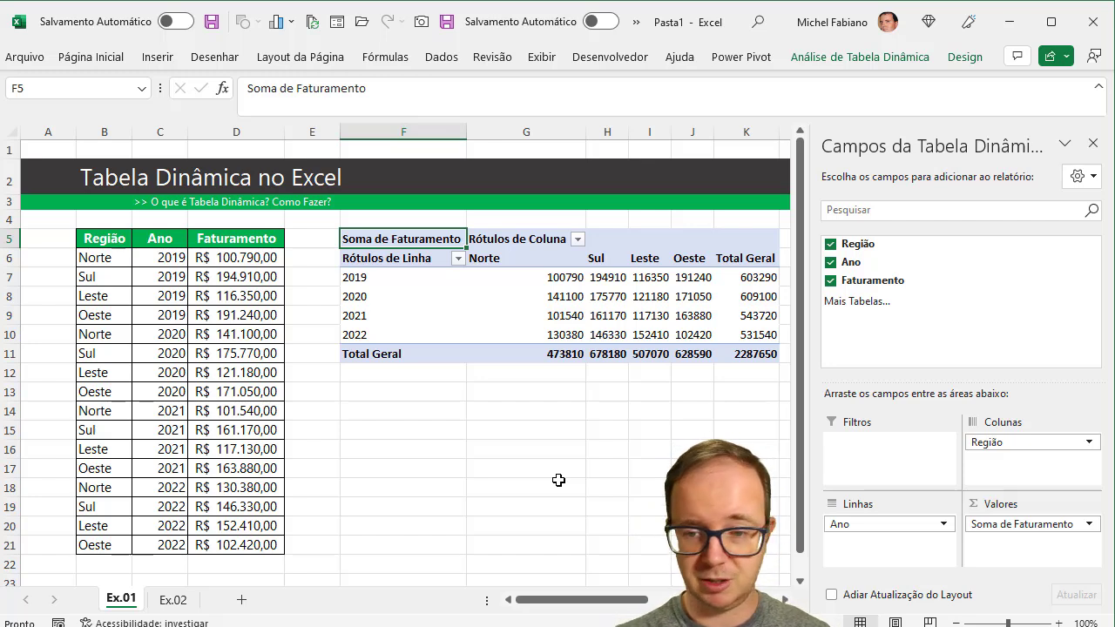
Move Ano to the PivotTable's report filter and filter the revenue by region to 2019.
drag(1033, 444, 901, 441)
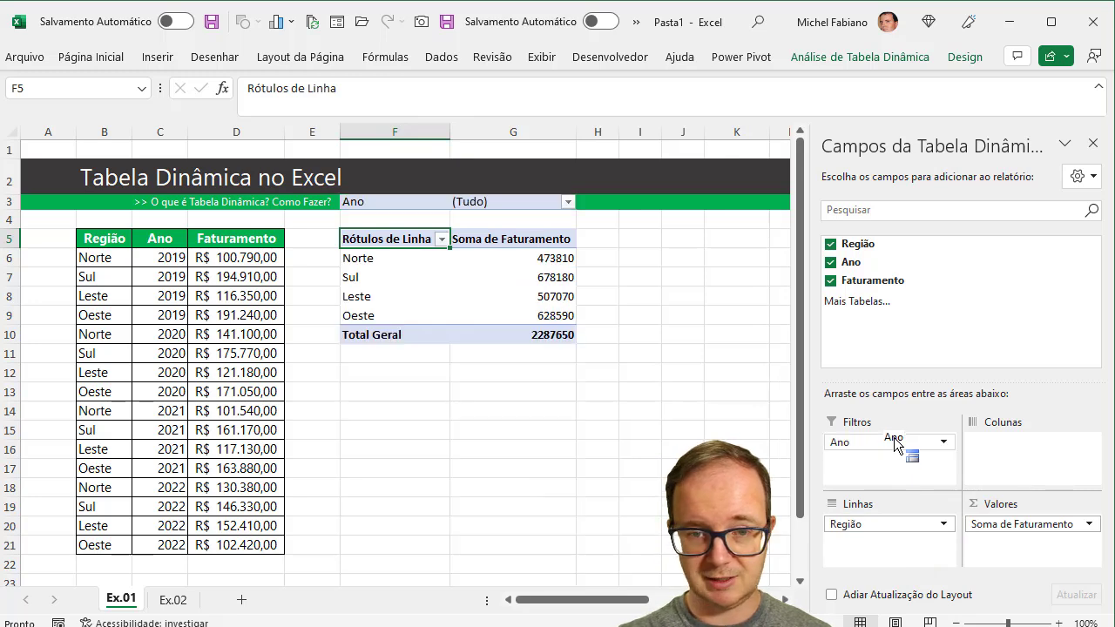
click(567, 201)
click(402, 257)
click(461, 423)
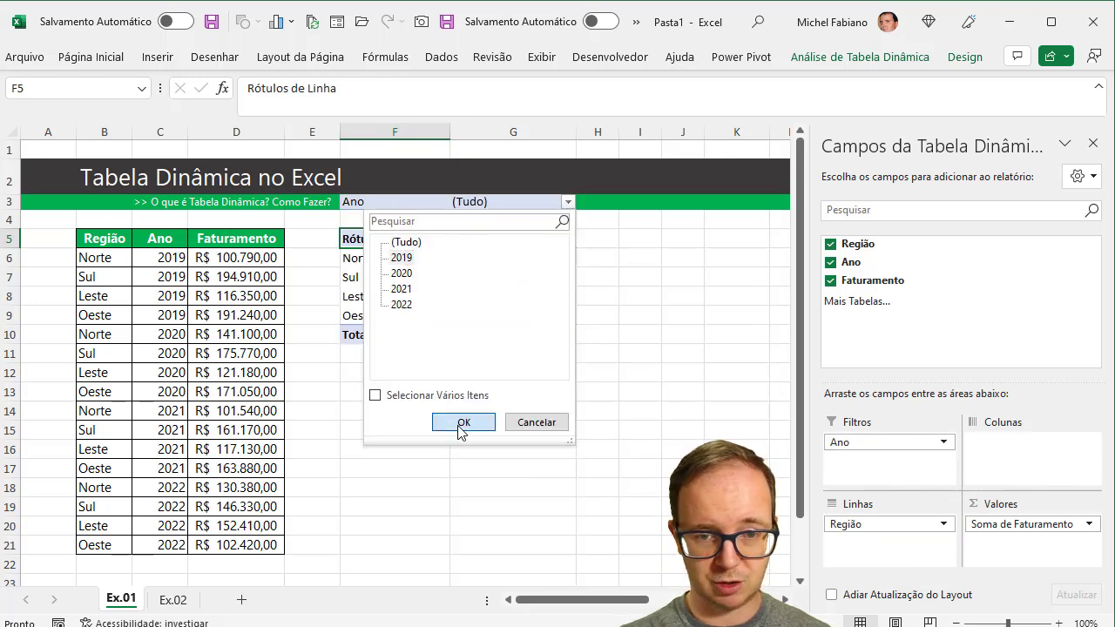
mouse_move(551, 303)
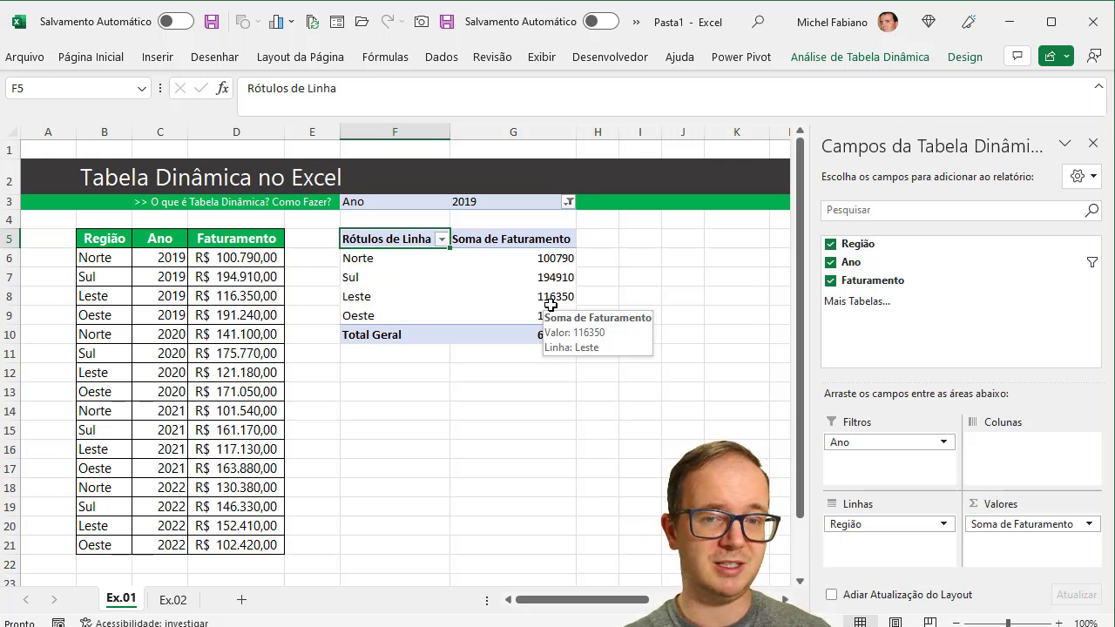
Examine the sales table on sheet Ex.02, going through its DATA, MÊS, ANO, PRODUTO and ATENDENTE columns.
click(174, 601)
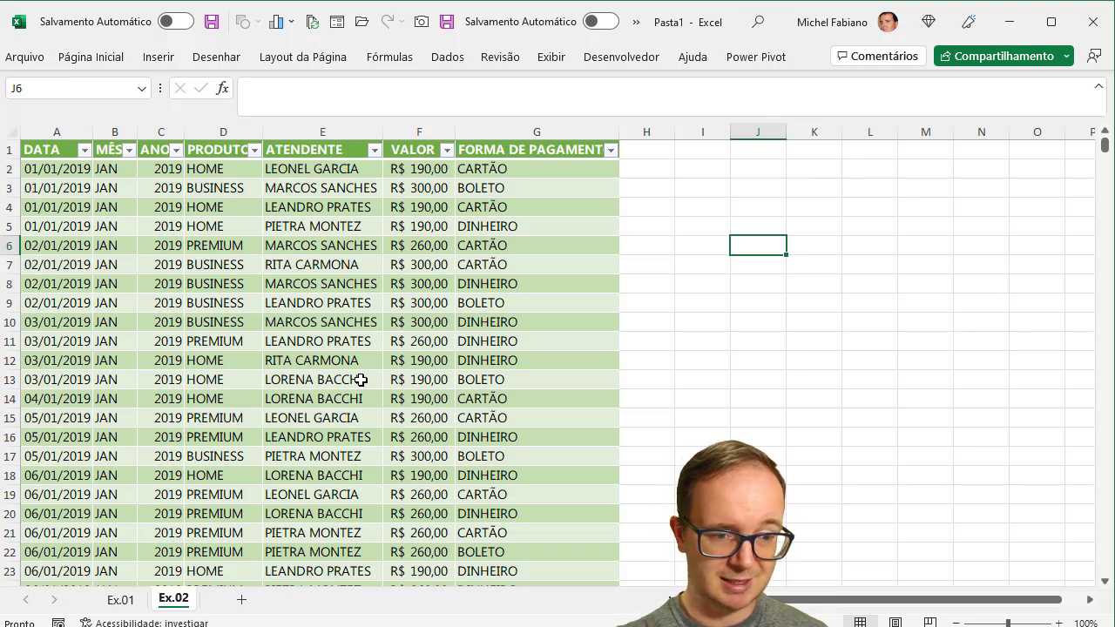
click(122, 599)
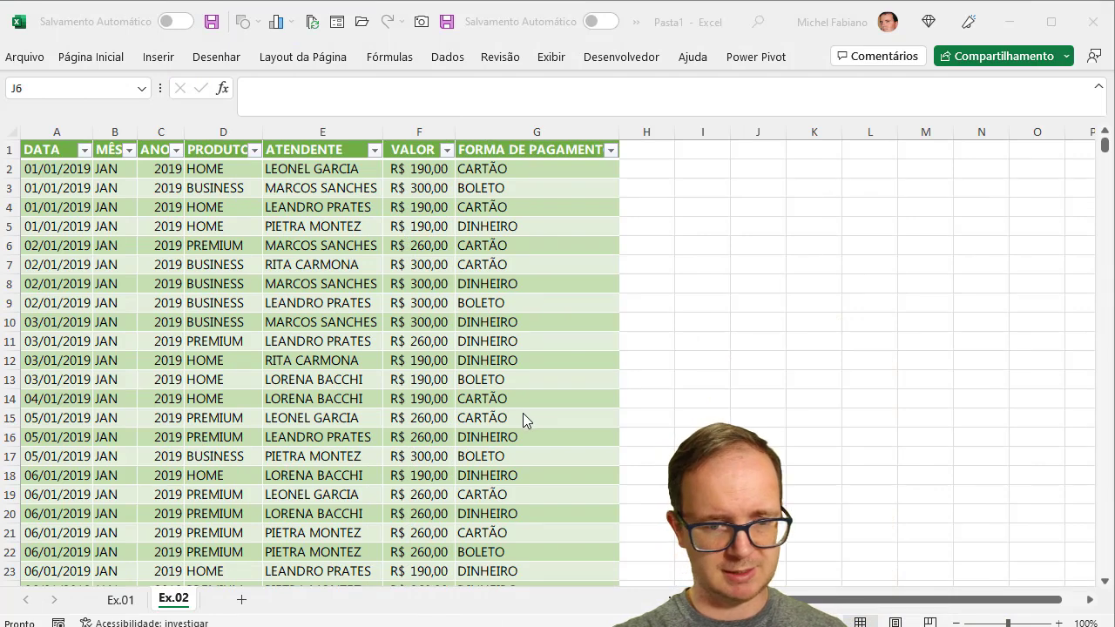
click(78, 167)
click(108, 168)
click(166, 166)
click(211, 166)
click(320, 168)
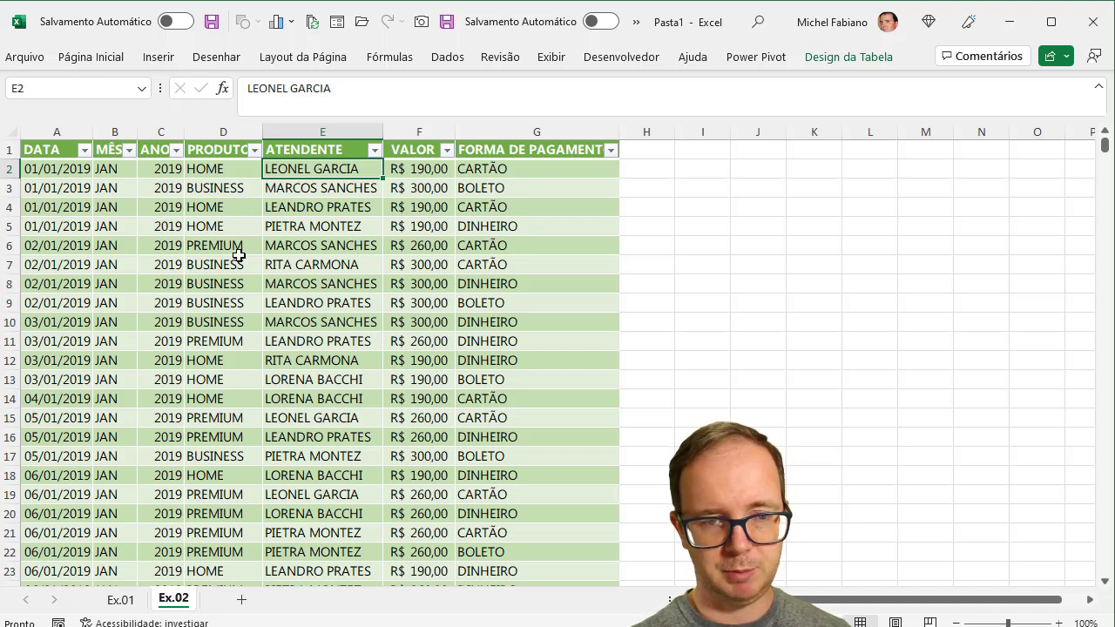
Create a PivotTable on a new worksheet from the whole sales table on sheet Ex.02.
click(302, 270)
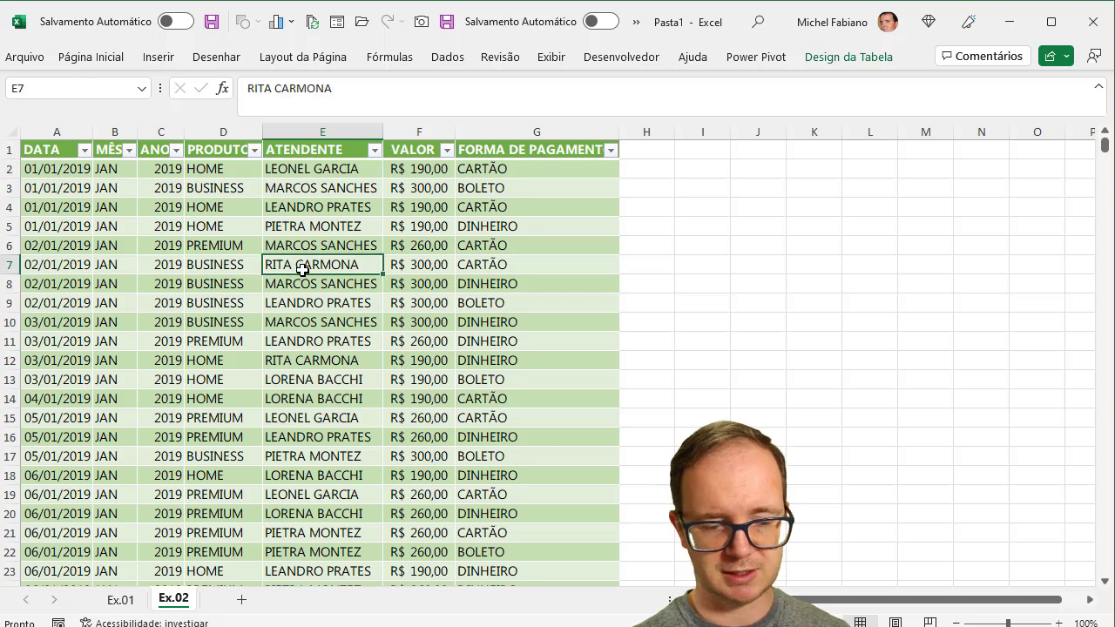
key(ctrl+a)
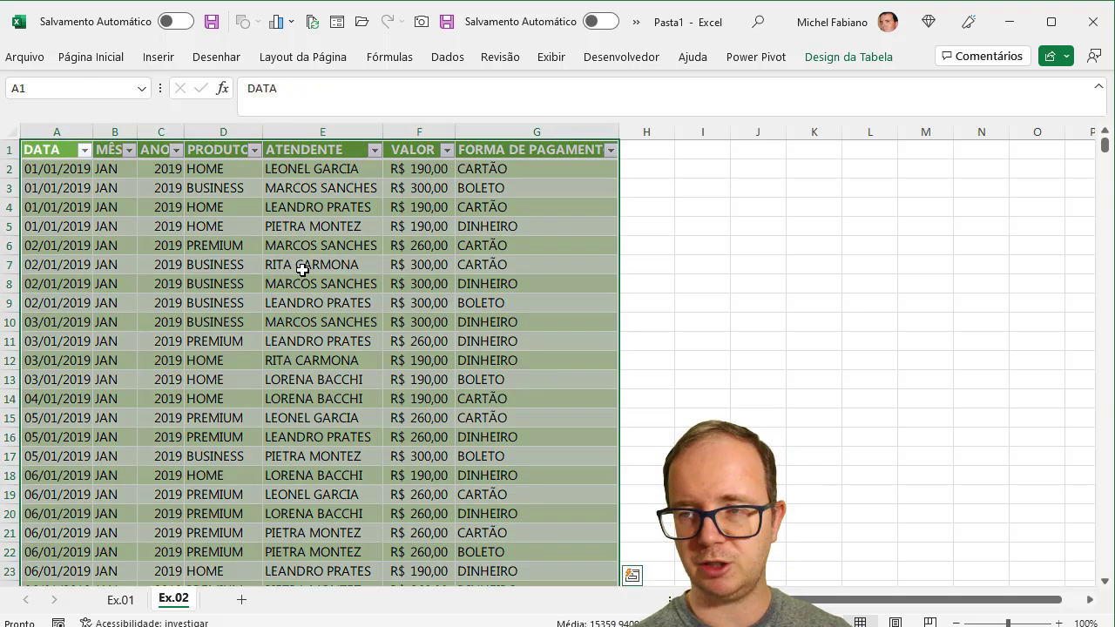
click(158, 59)
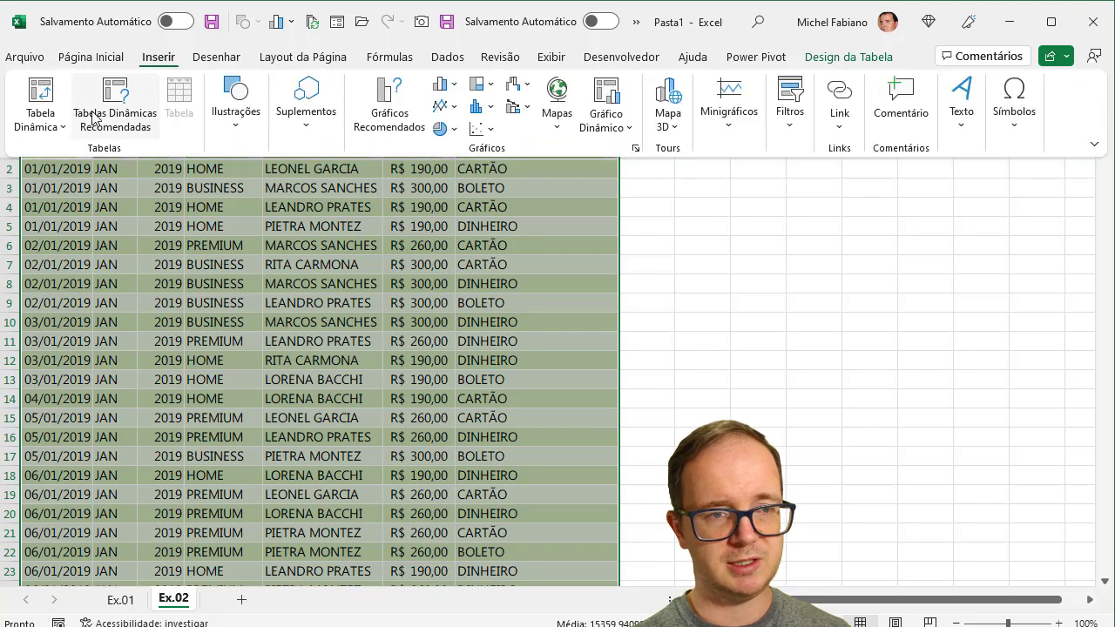
click(33, 97)
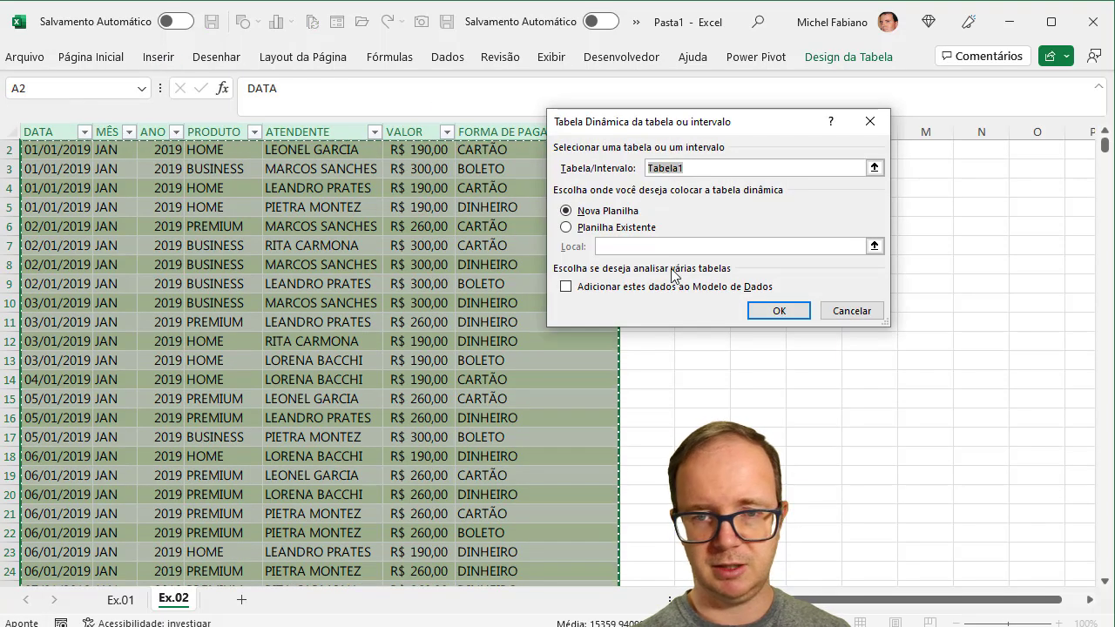
click(763, 312)
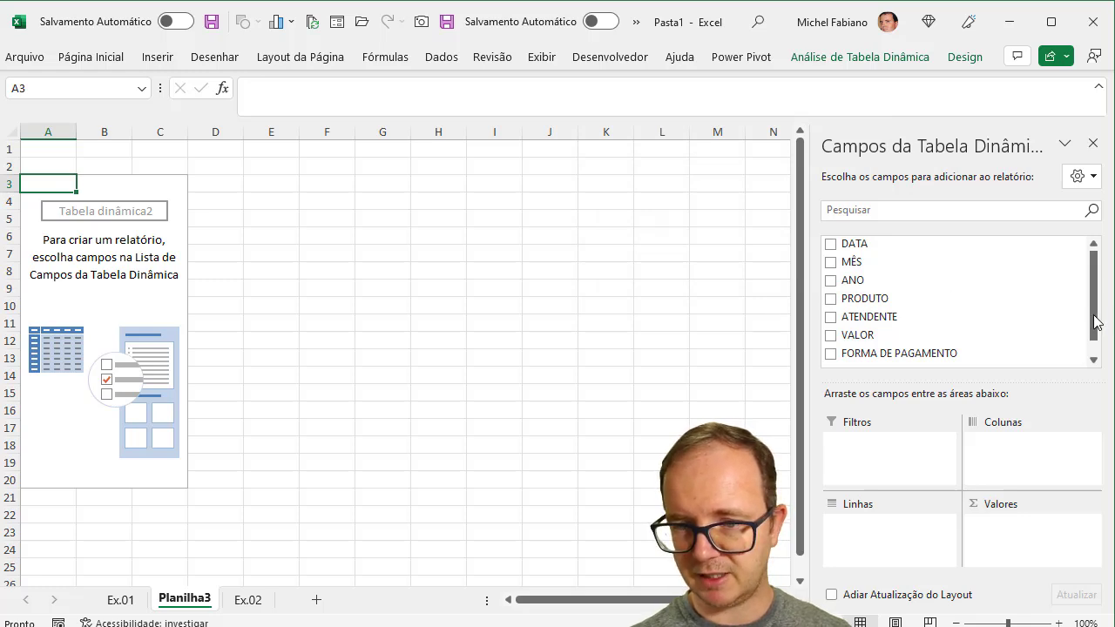
Set PRODUTO as the PivotTable's rows and the sum of VALOR as its values, and select the resulting amounts.
mouse_move(1095, 274)
mouse_down()
mouse_move(1095, 361)
mouse_move(1088, 291)
mouse_up()
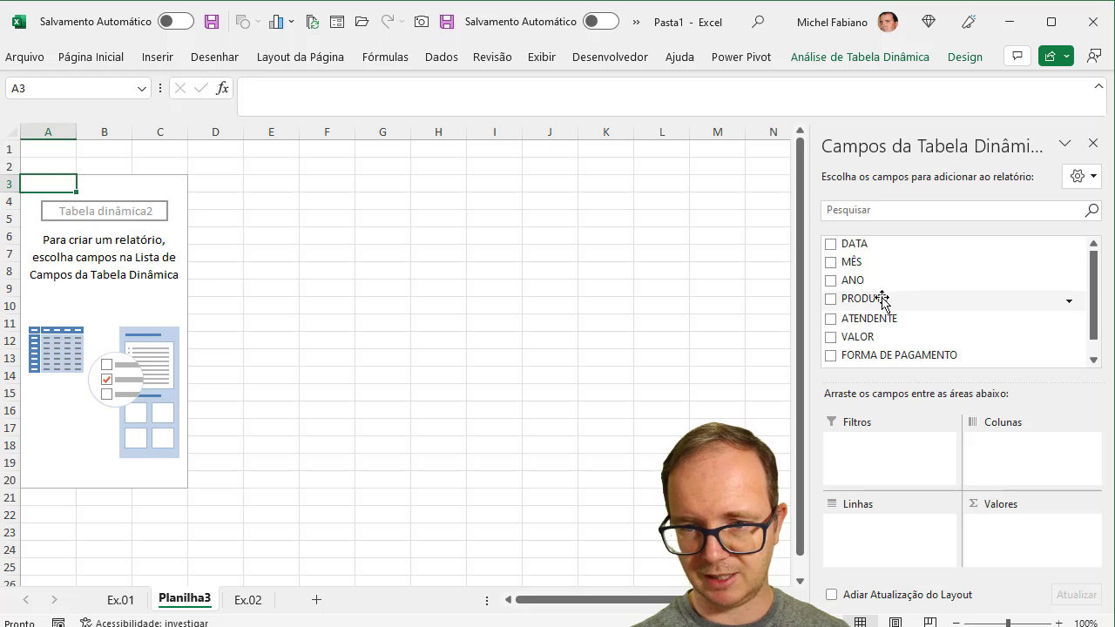
drag(880, 301, 906, 534)
drag(854, 322, 1001, 554)
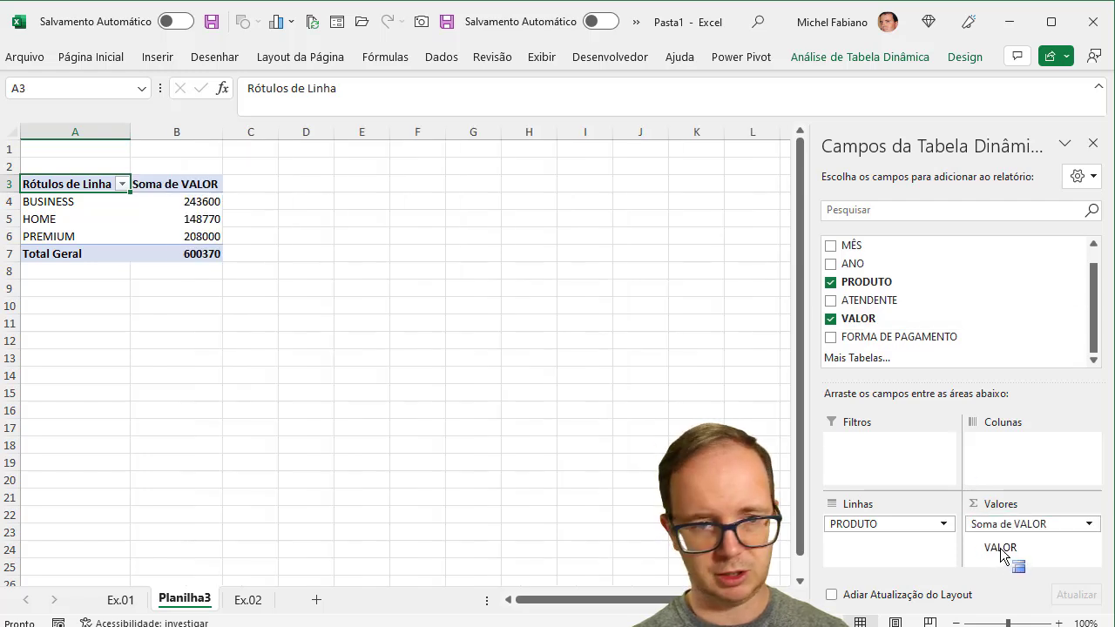
drag(216, 204, 214, 253)
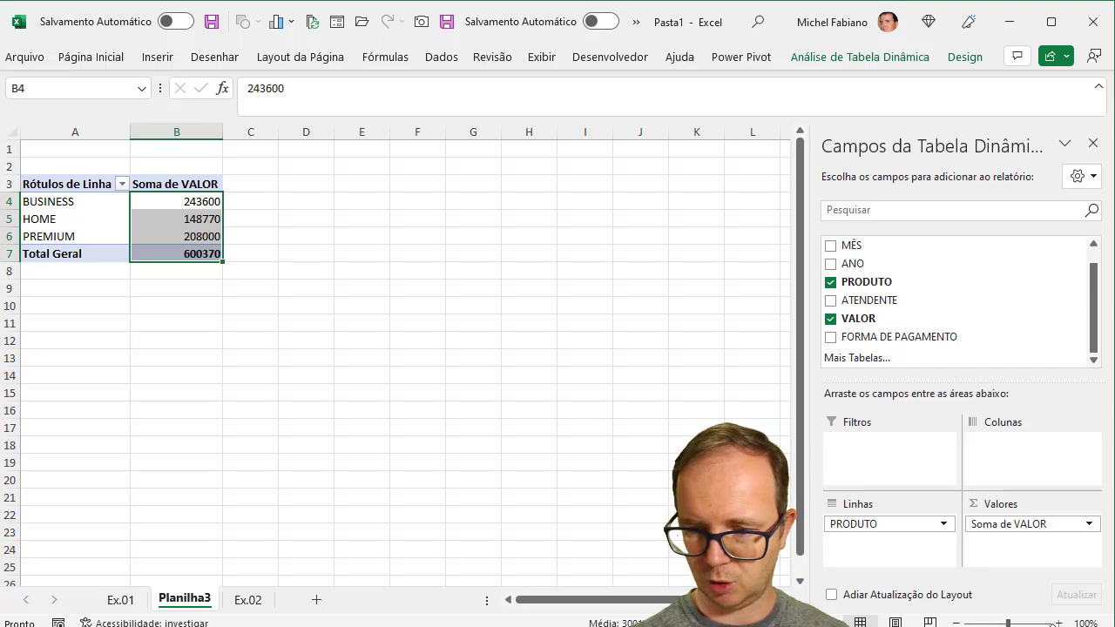
Format the PivotTable's Soma de VALOR amounts, including the grand total, in the R$ accounting format.
click(1059, 624)
click(1059, 623)
click(1059, 624)
click(1059, 623)
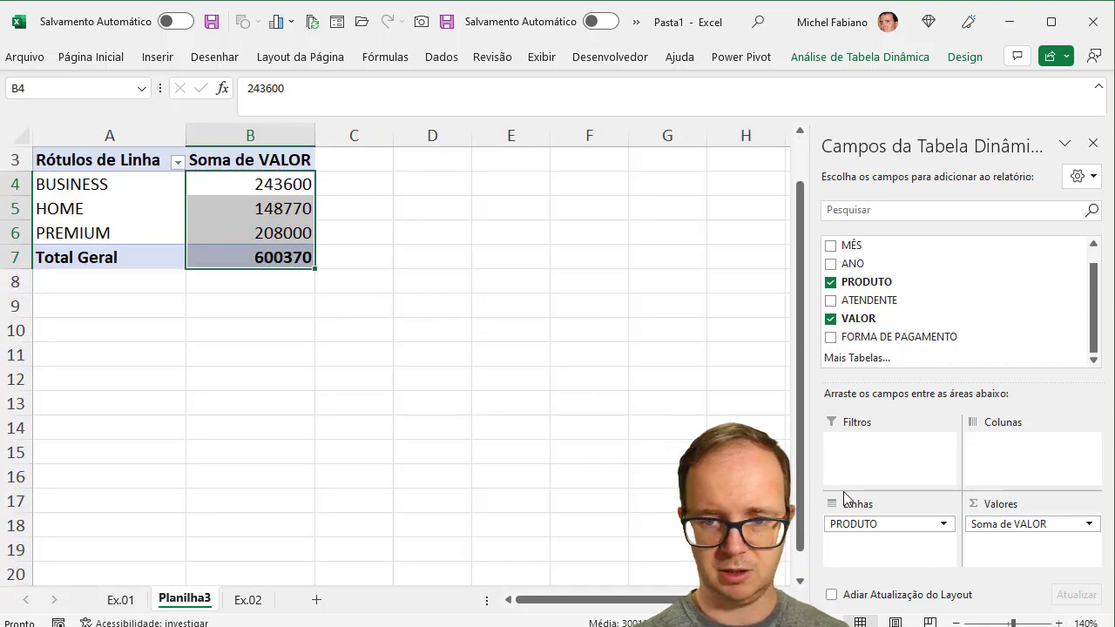
scroll(800, 458, up, 1)
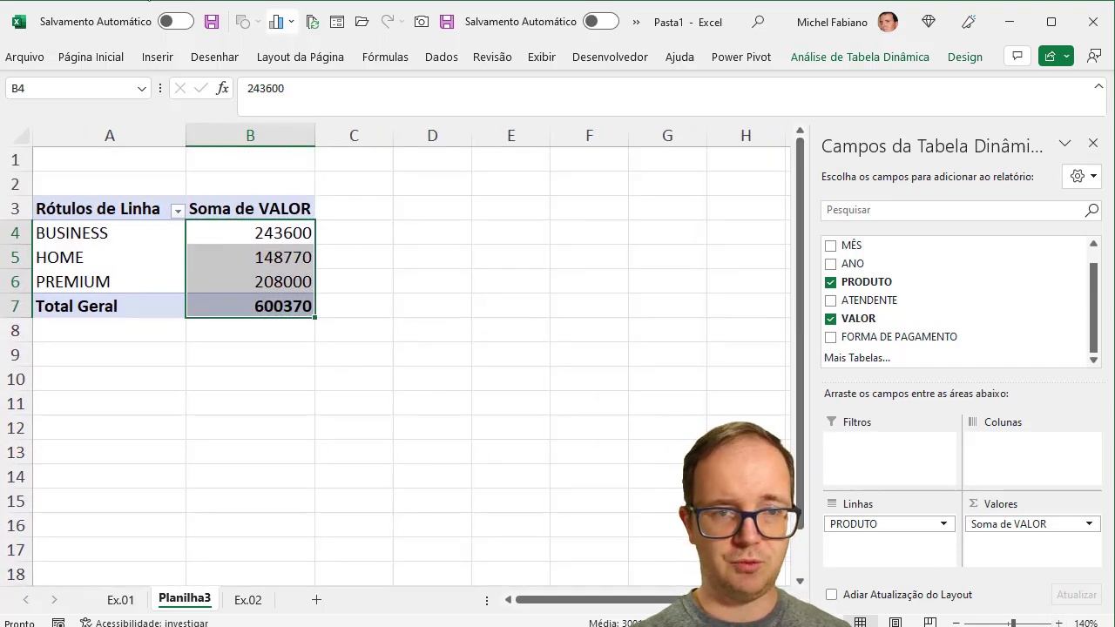
click(82, 51)
click(563, 106)
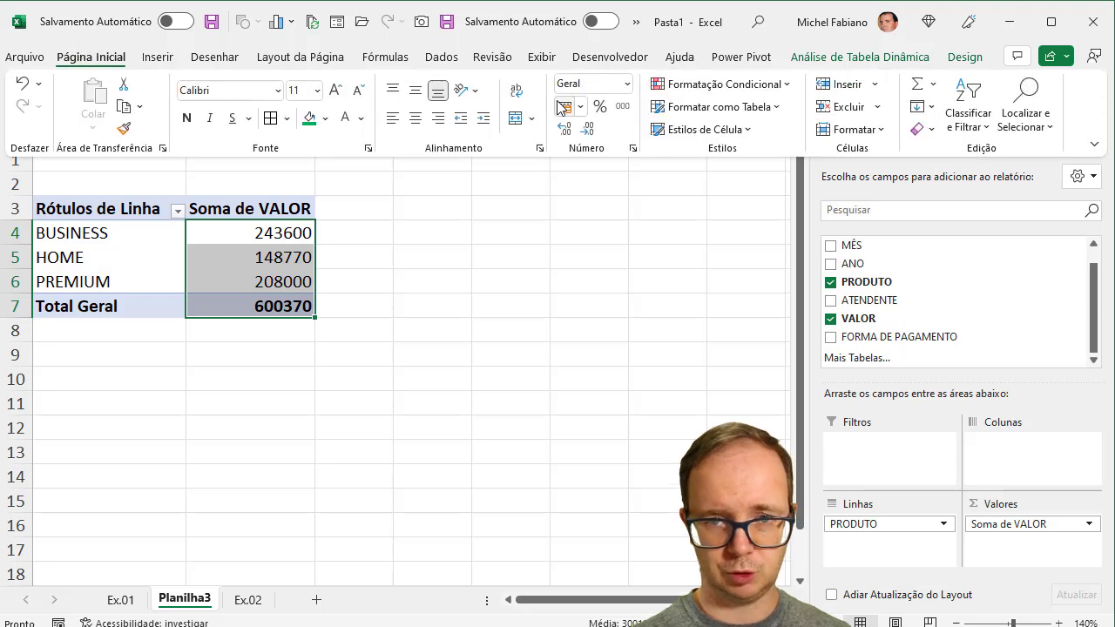
click(248, 229)
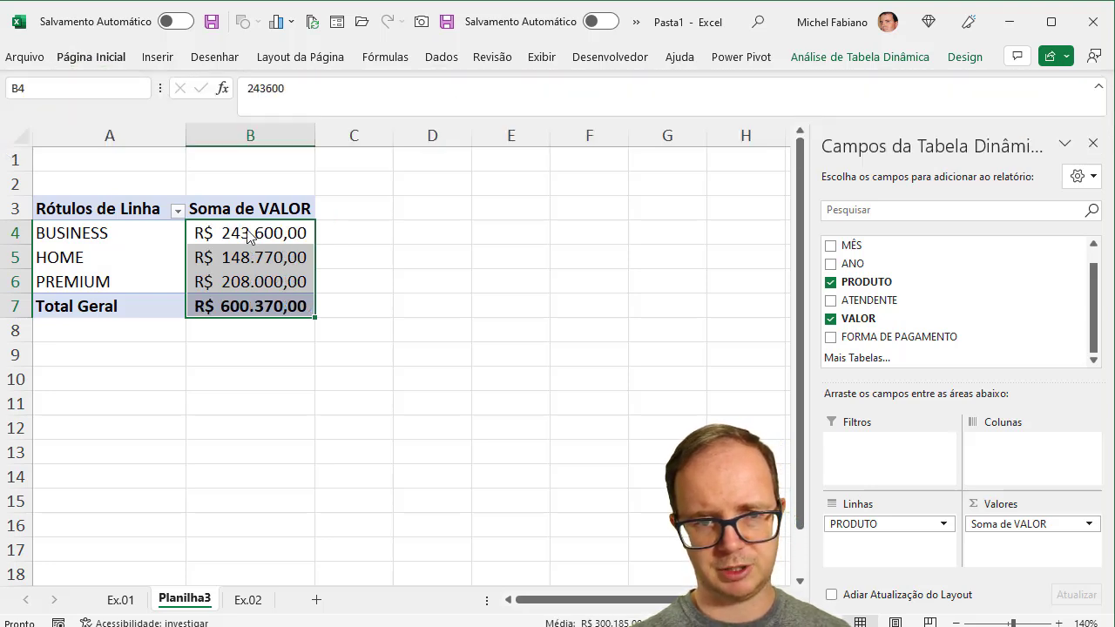
click(247, 229)
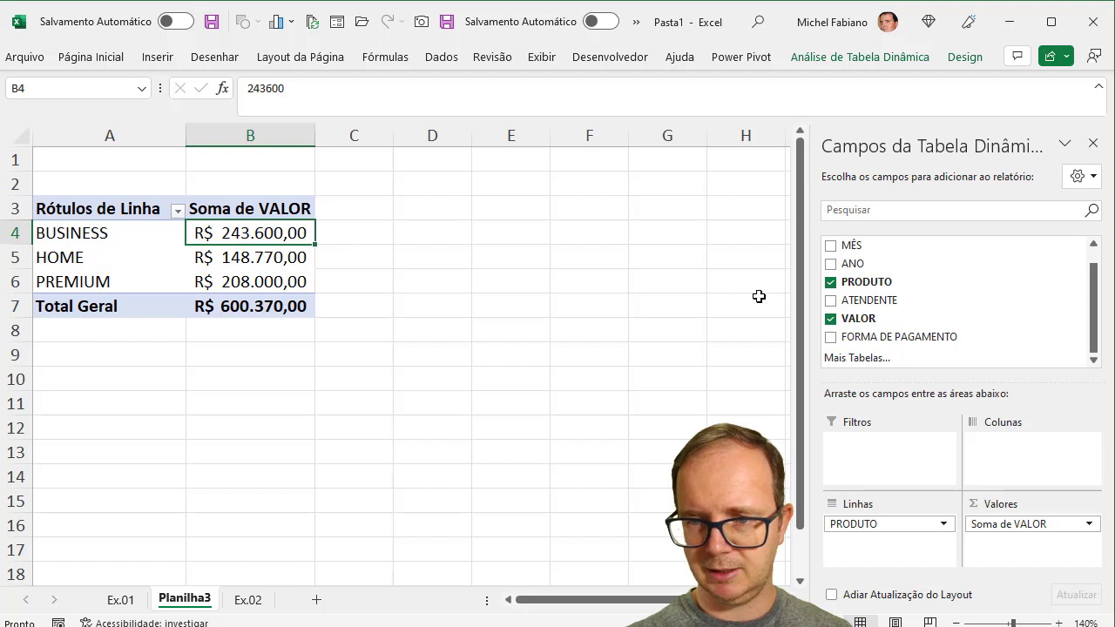
Insert a slicer for the ANO field of the product PivotTable.
drag(1095, 323, 1096, 283)
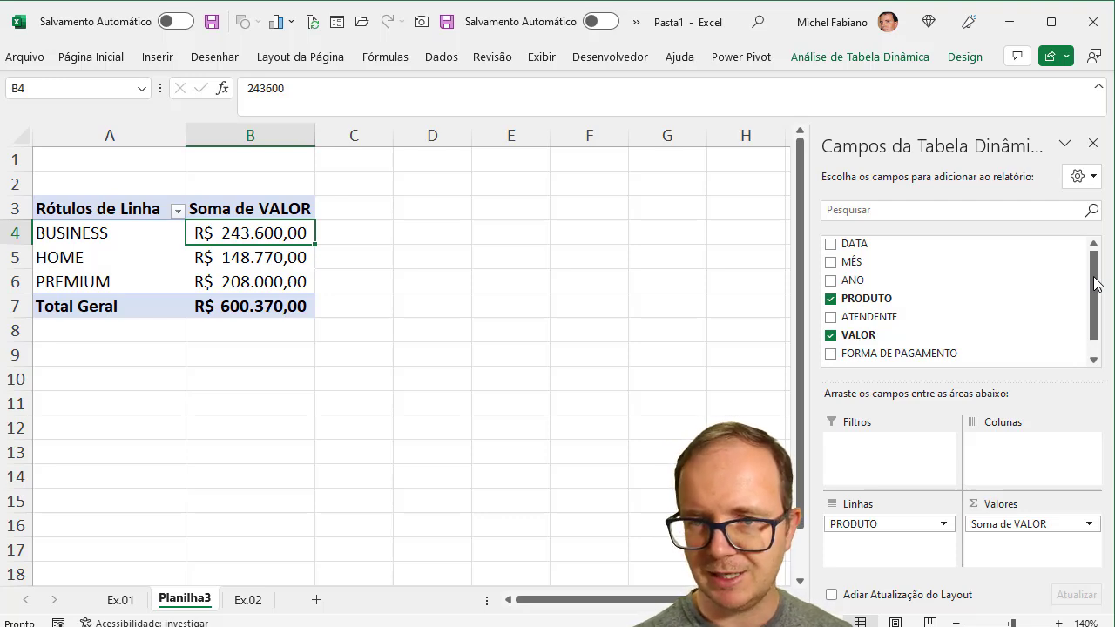
double_click(859, 60)
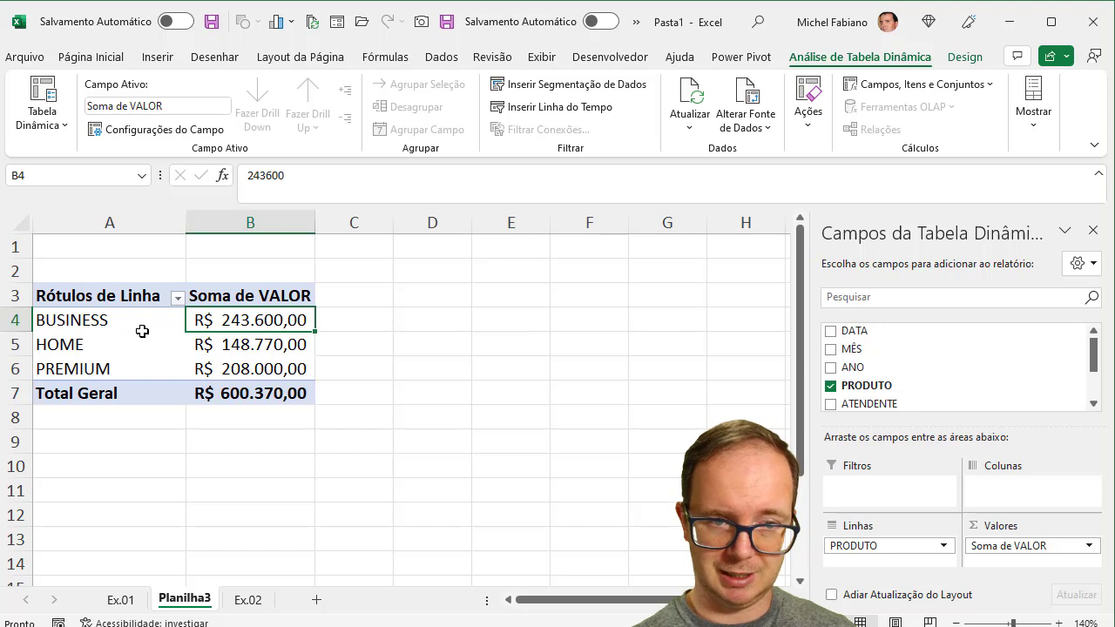
click(602, 88)
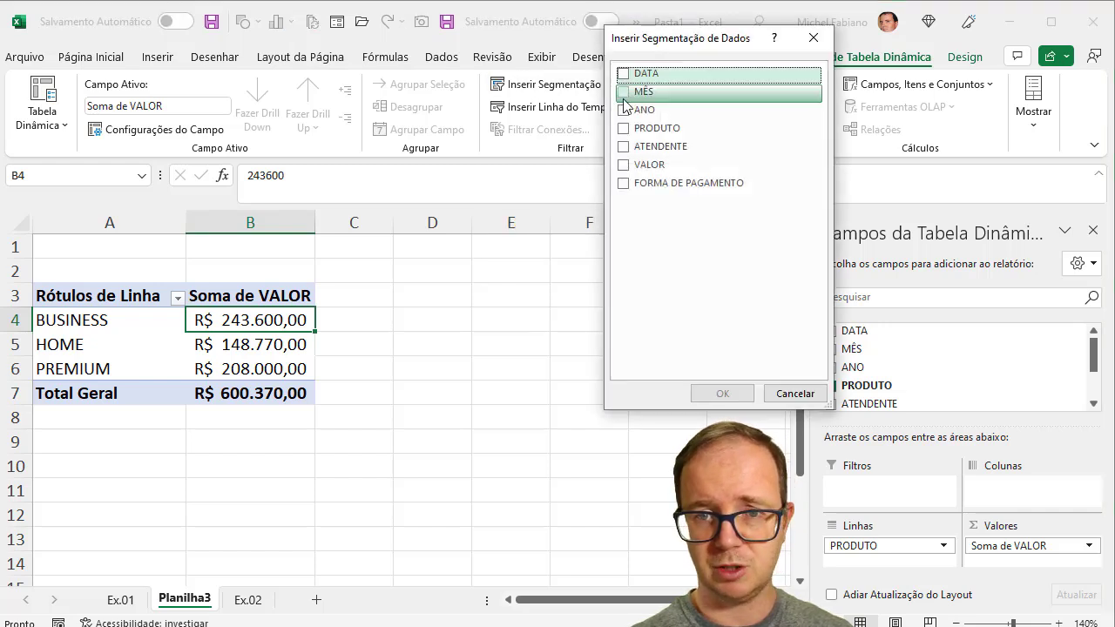
click(624, 110)
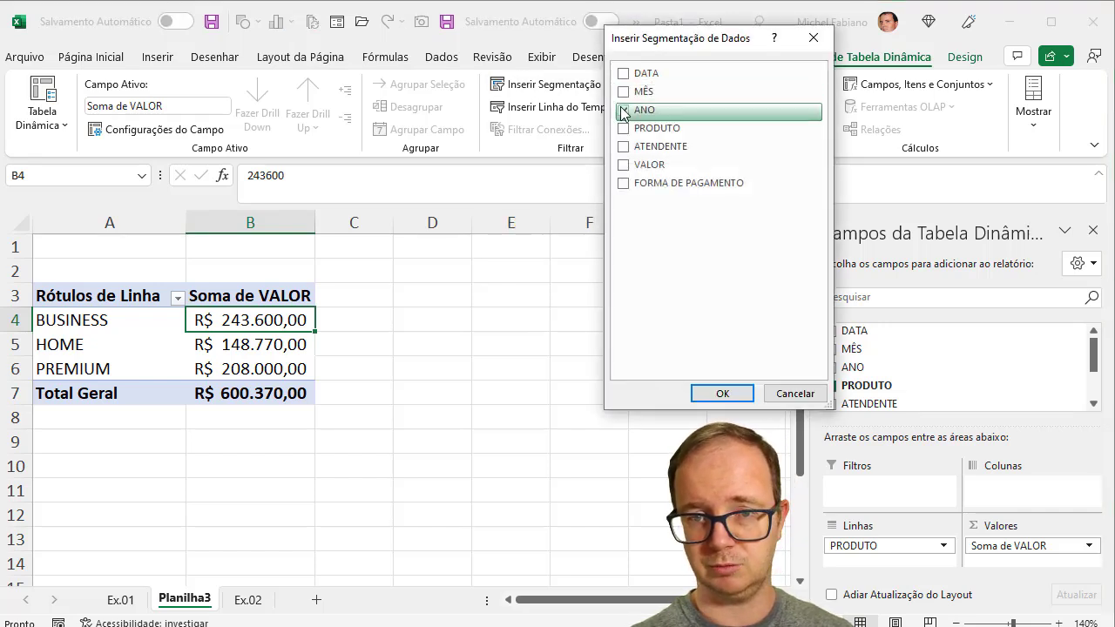
click(722, 394)
Move the ANO slicer clear of the PivotTable, try its 2020 filter and leave the table filtered to 2019.
click(403, 312)
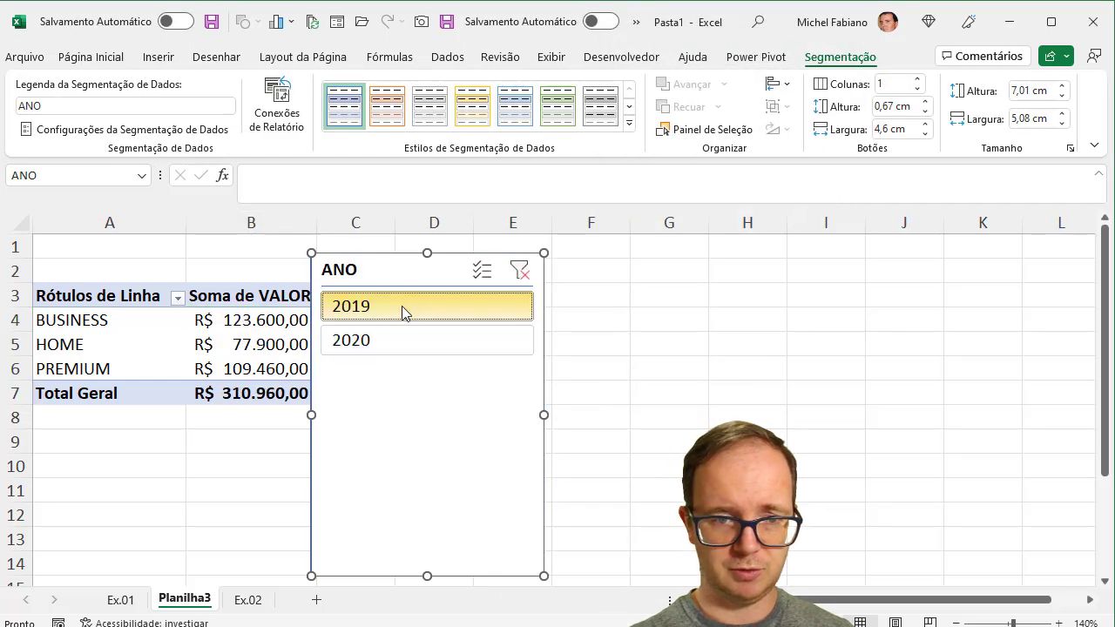
drag(416, 282, 548, 275)
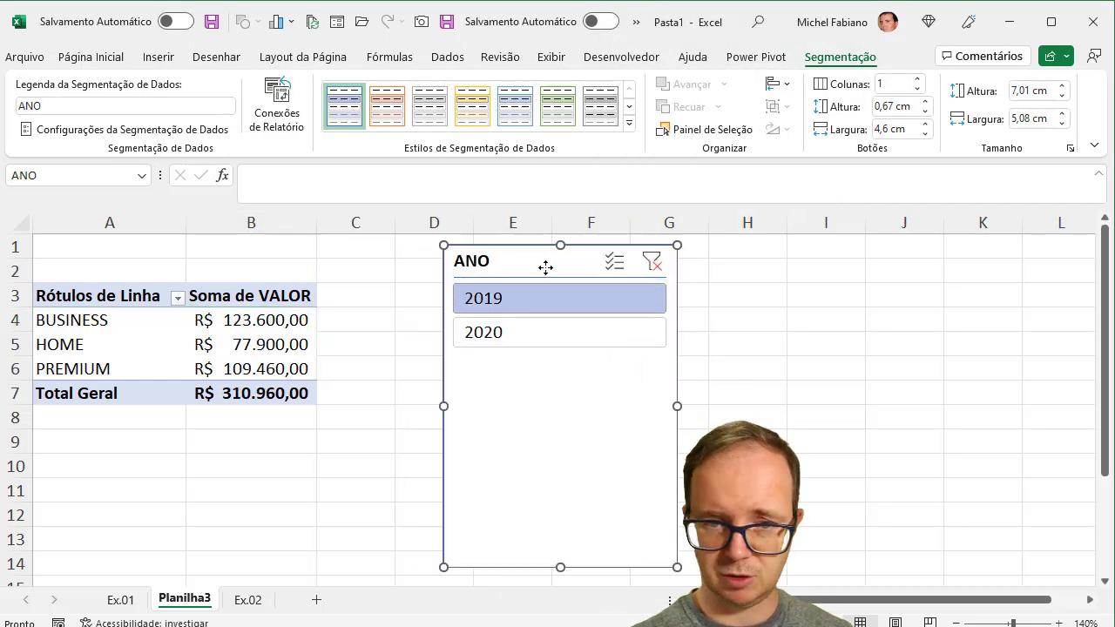
click(522, 329)
click(523, 300)
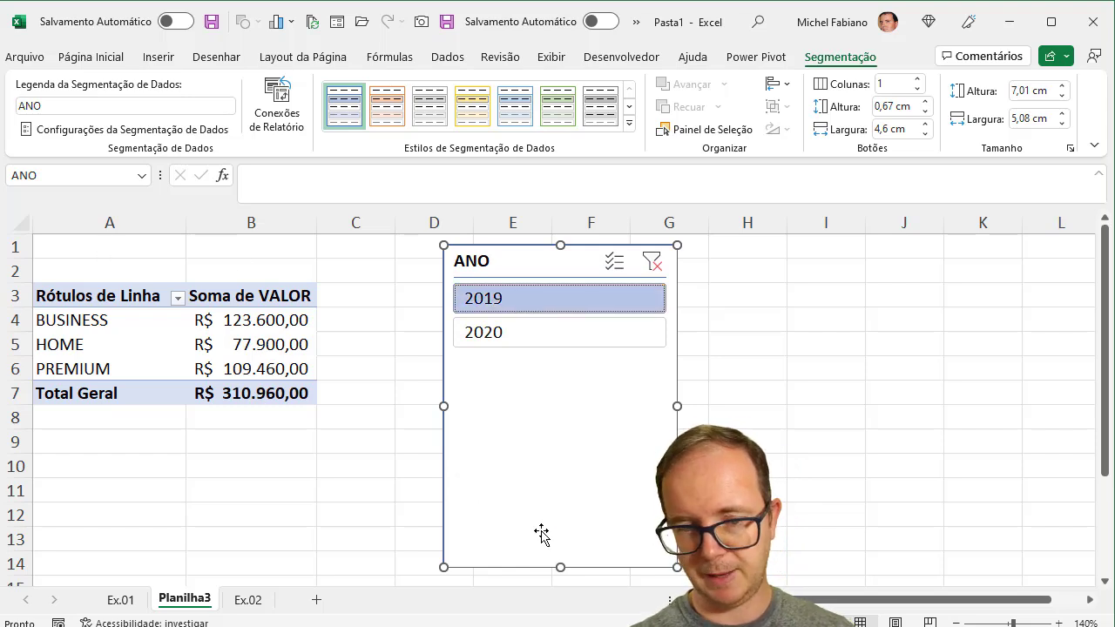
Arrange the ANO slicer's year buttons in 2 columns and reduce its height to fit them.
drag(558, 558, 569, 375)
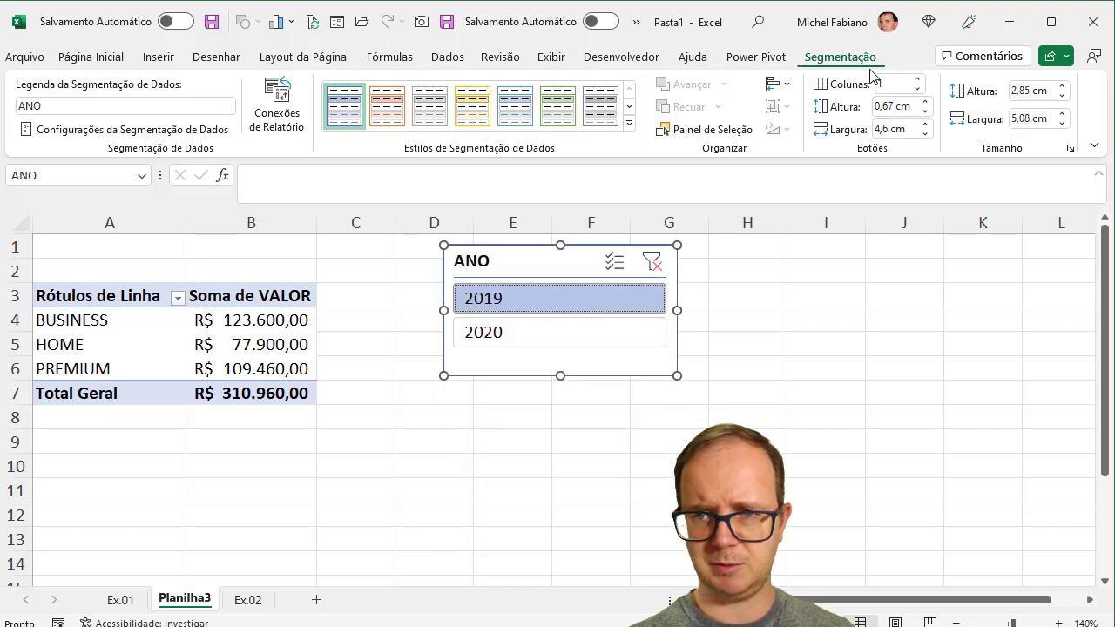
click(919, 81)
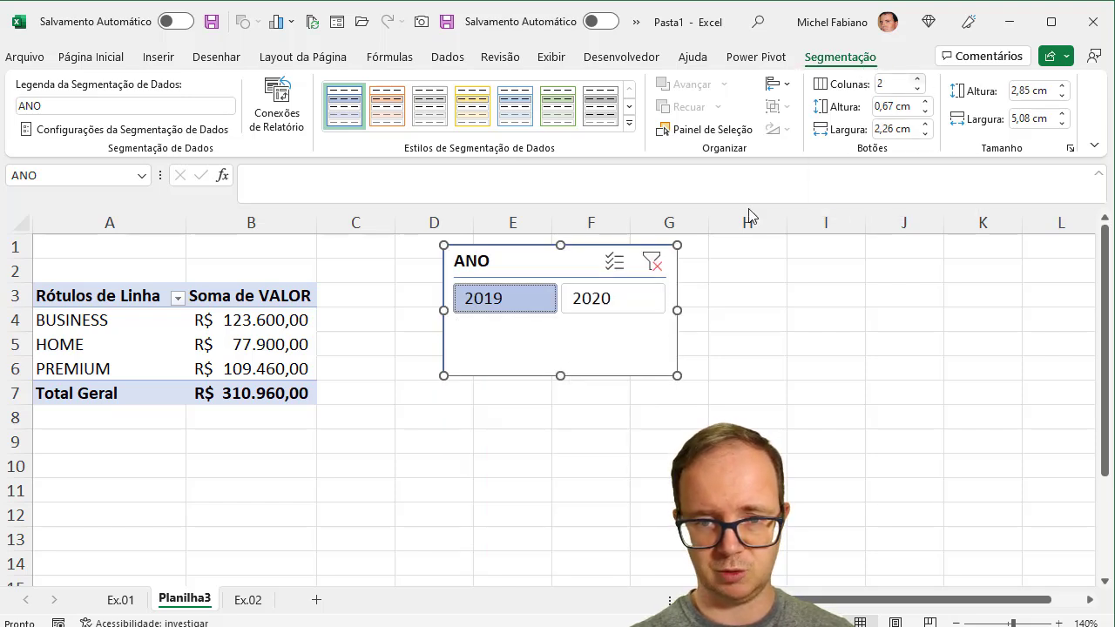
drag(560, 376, 486, 318)
Make row 1 taller and place the ANO slicer in it, directly above the product PivotTable.
drag(26, 260, 26, 298)
drag(501, 259, 197, 254)
click(101, 336)
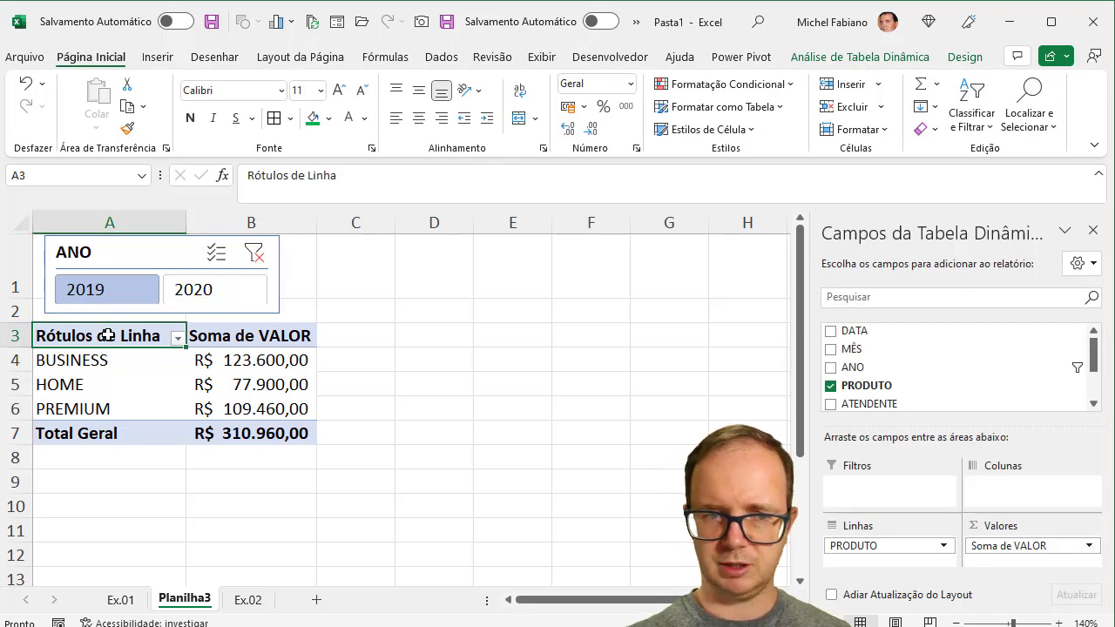
Copy the product PivotTable in A3:B7 to cell D3 and fit column E to its amounts.
drag(109, 334, 258, 444)
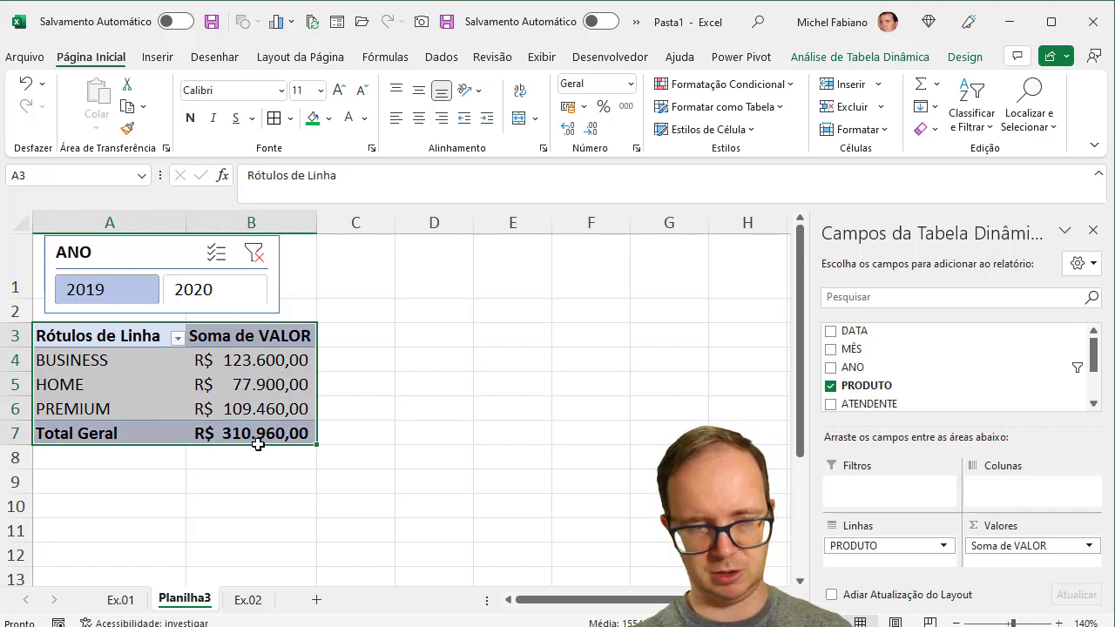
key(ctrl+c)
click(461, 339)
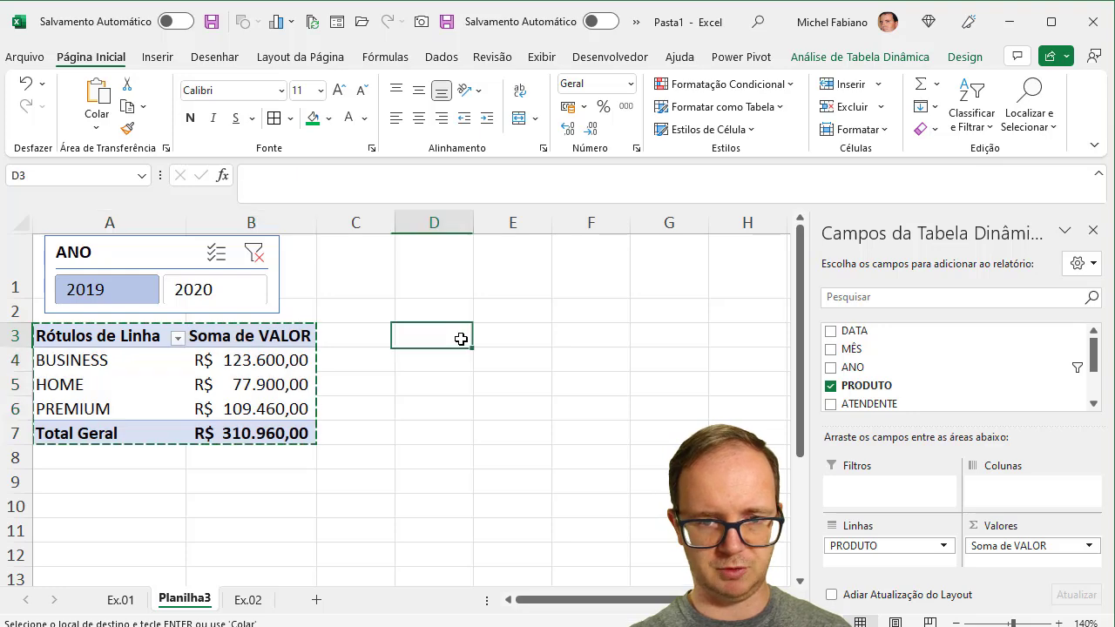
key(ctrl+v)
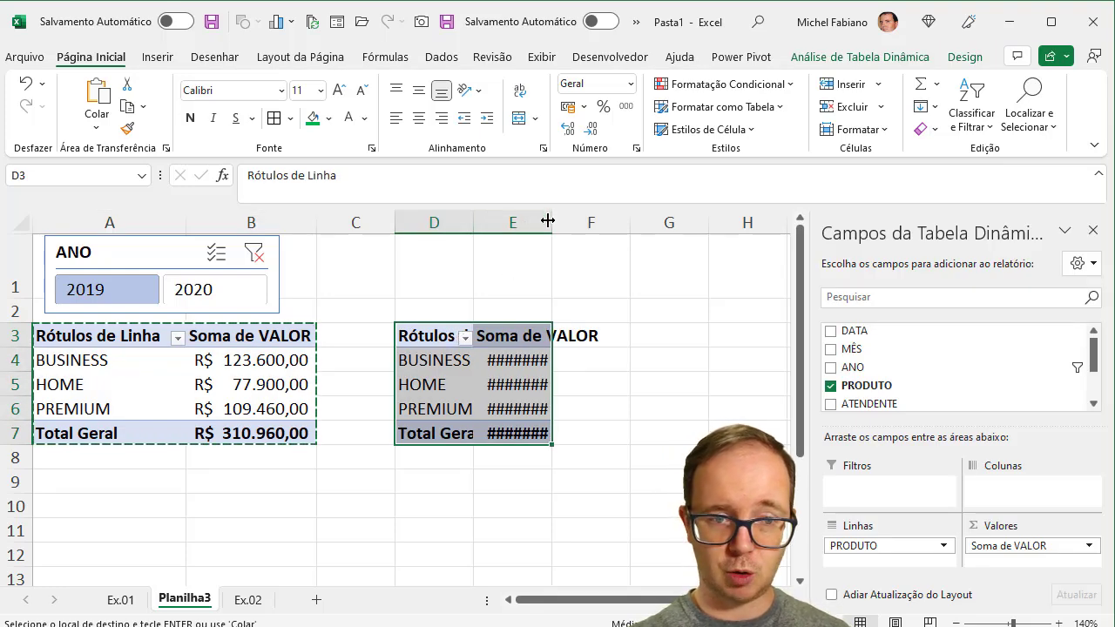
double_click(550, 217)
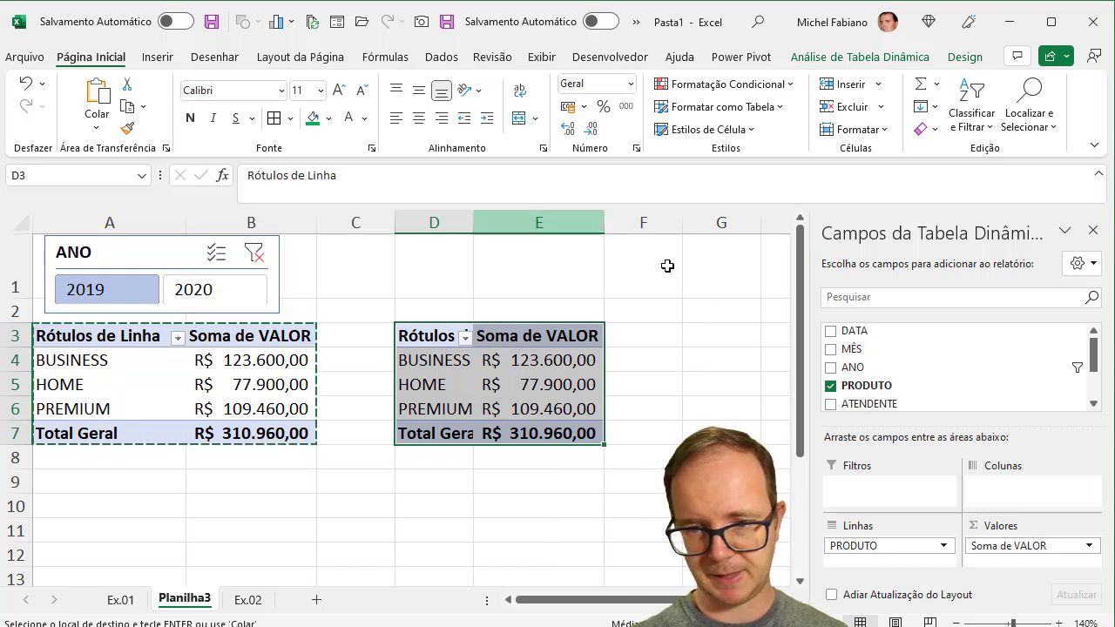
Replace PRODUTO with ATENDENTE as the row field of the PivotTable copy at D3.
click(1095, 406)
click(1095, 406)
drag(855, 554, 961, 360)
drag(879, 362, 891, 544)
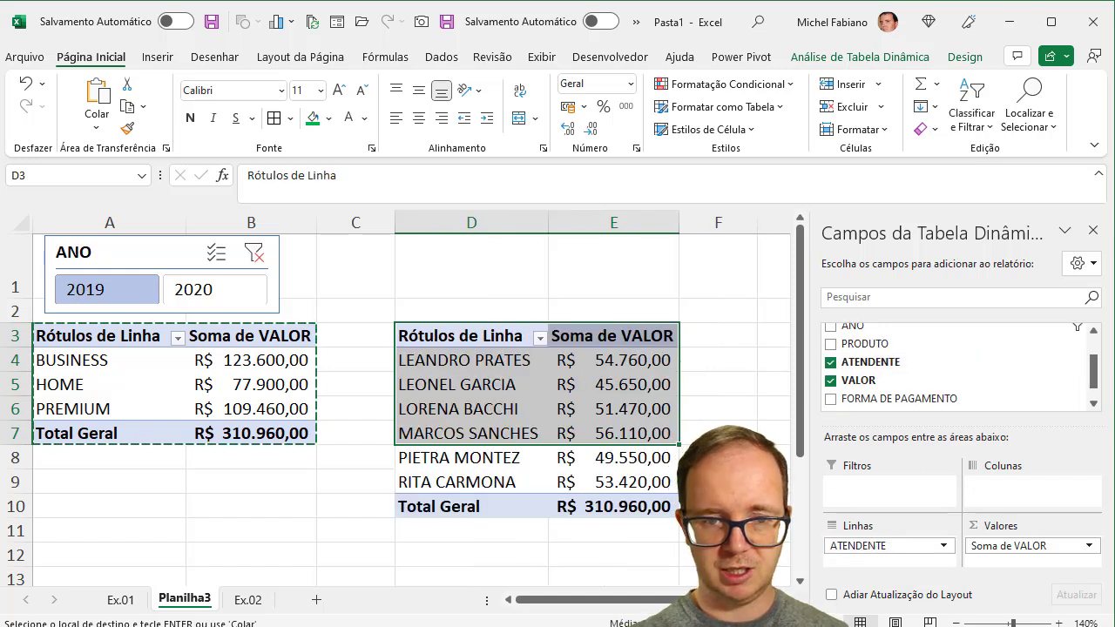
Check that the ANO slicer filters both PivotTables by switching it to 2020 and back to 2019.
click(641, 375)
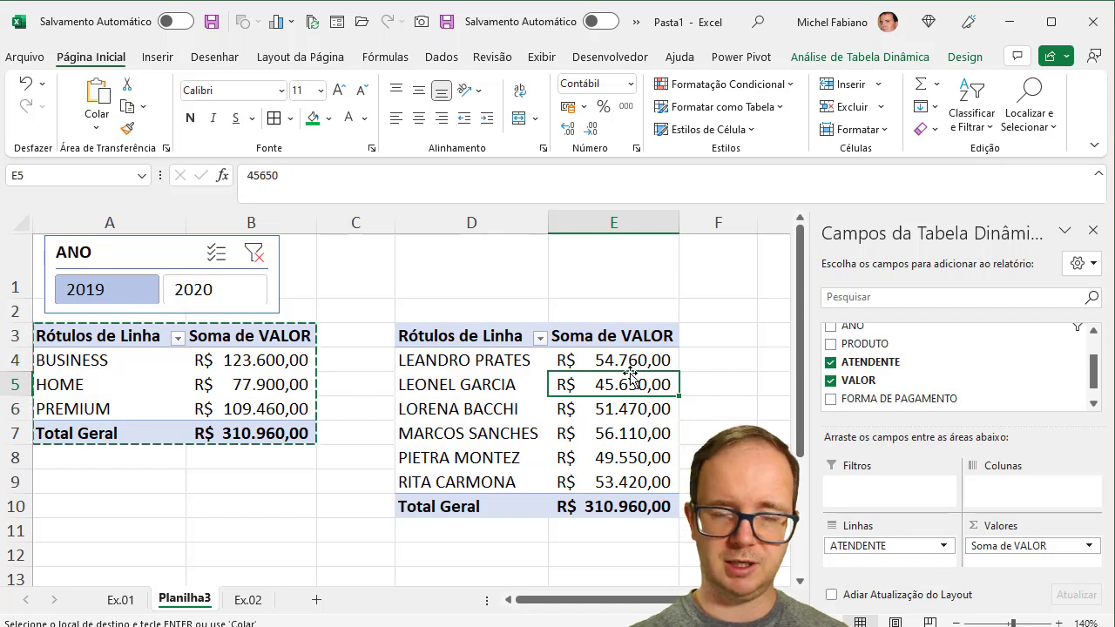
click(197, 290)
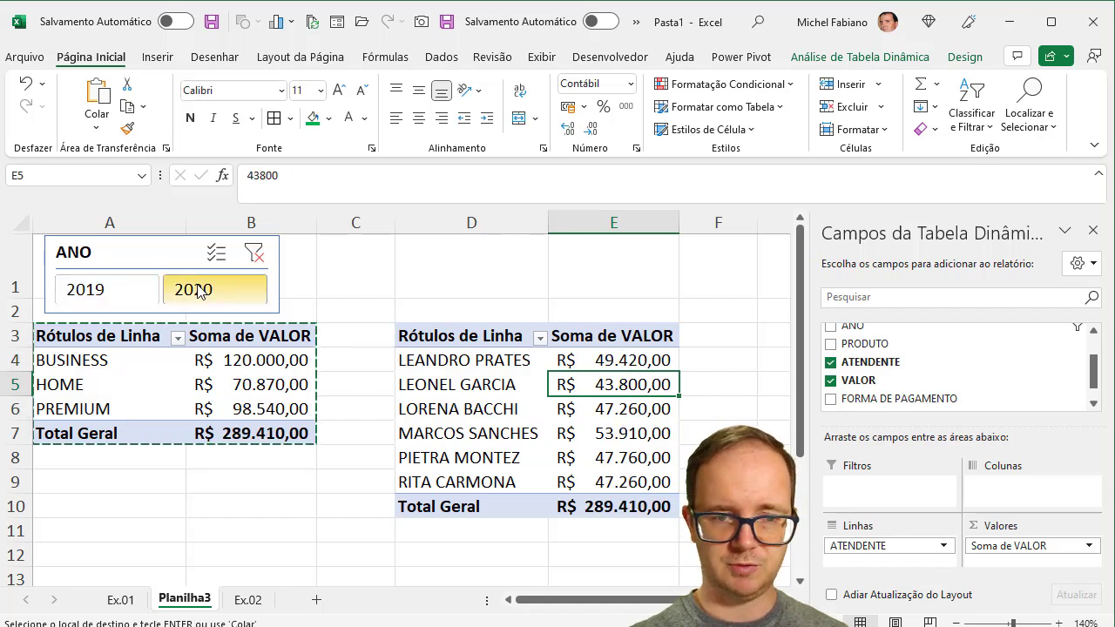
click(112, 291)
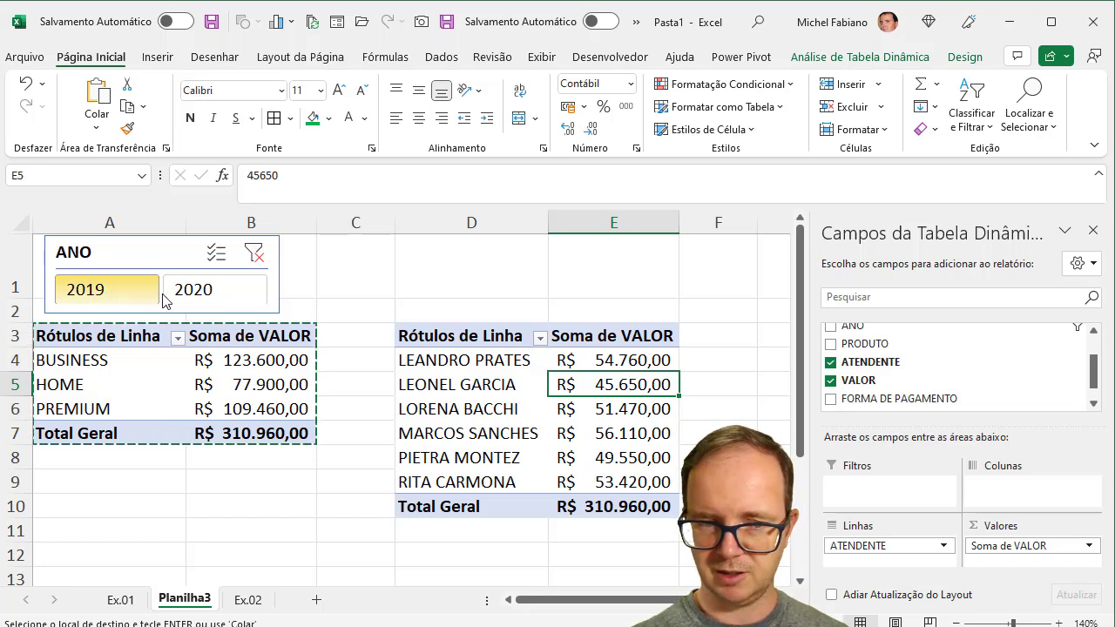
Paste another copy of the product PivotTable at G3 and replace its row field with FORMA DE PAGAMENTO.
drag(119, 335, 284, 433)
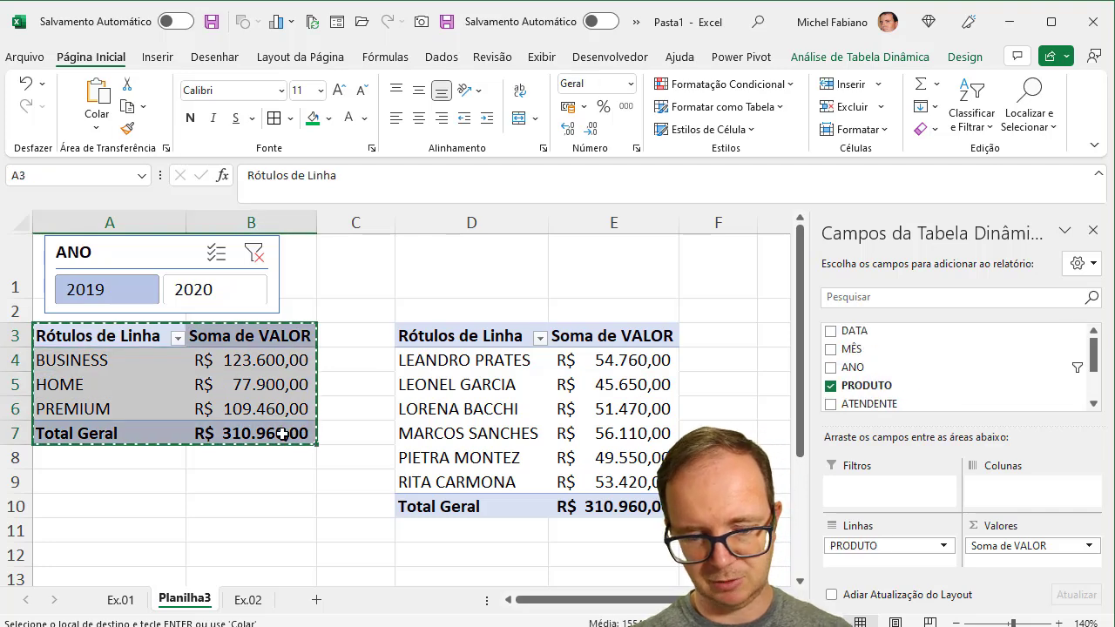
click(772, 335)
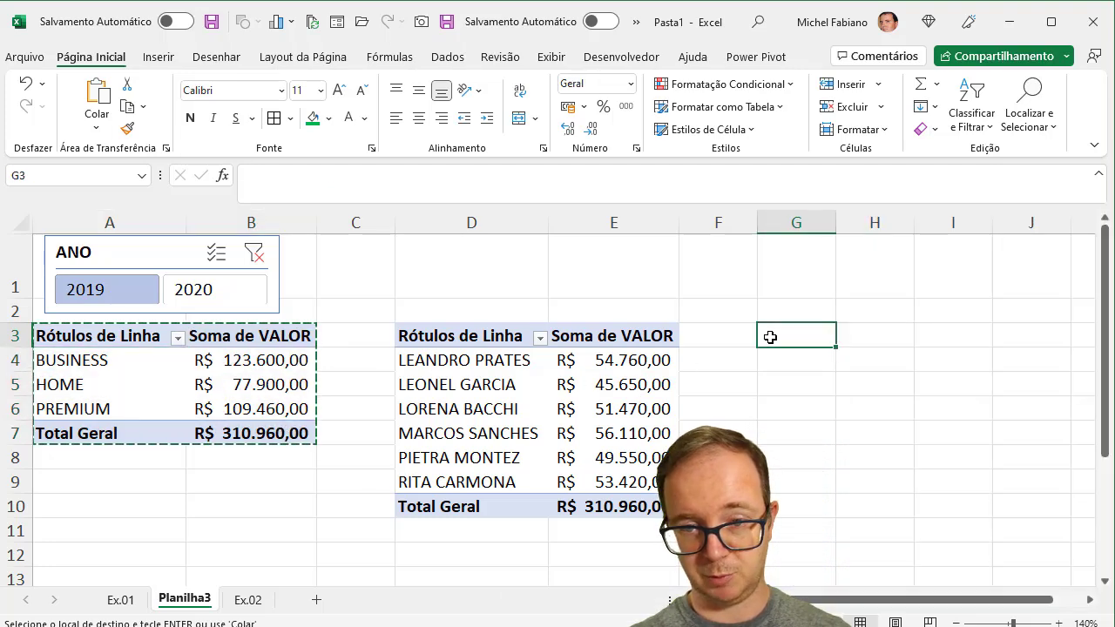
key(ctrl+v)
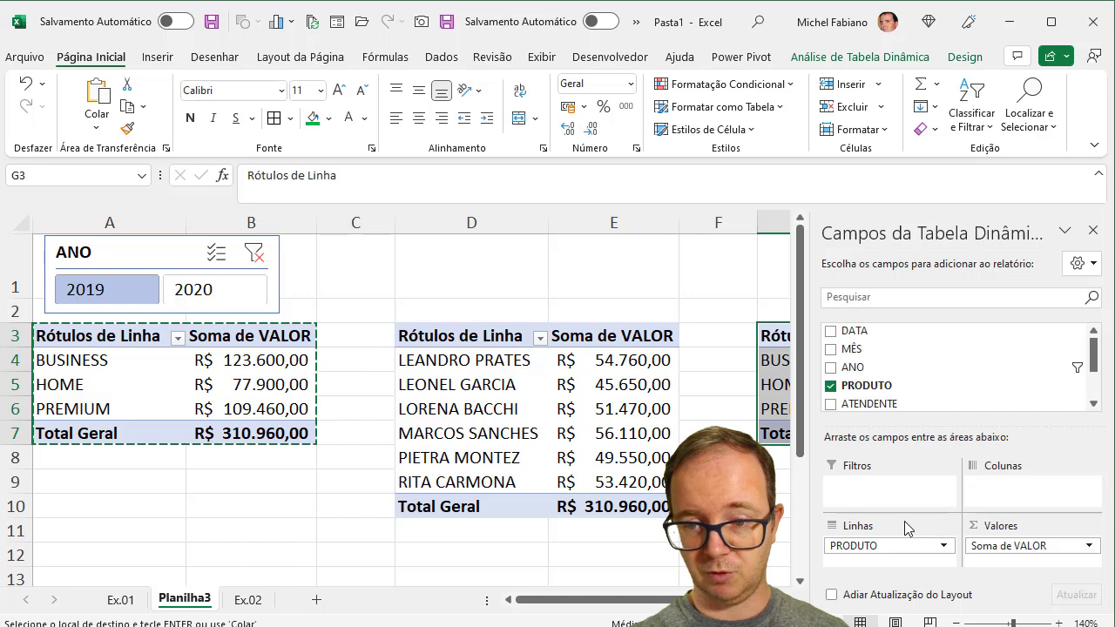
drag(871, 546, 1035, 392)
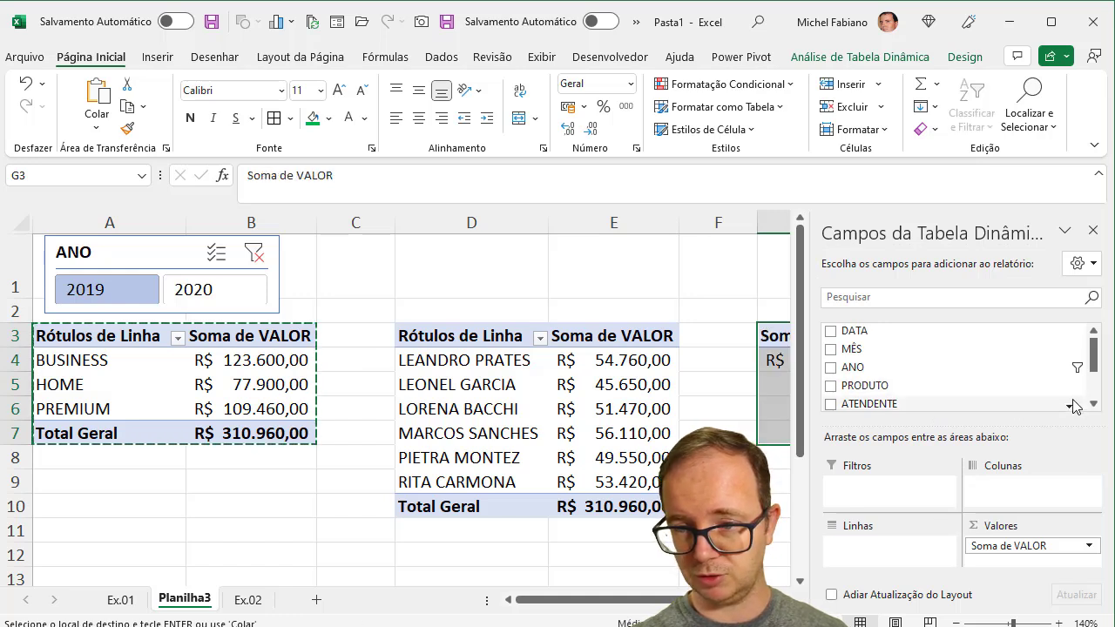
scroll(1098, 407, down, 3)
drag(871, 385, 882, 558)
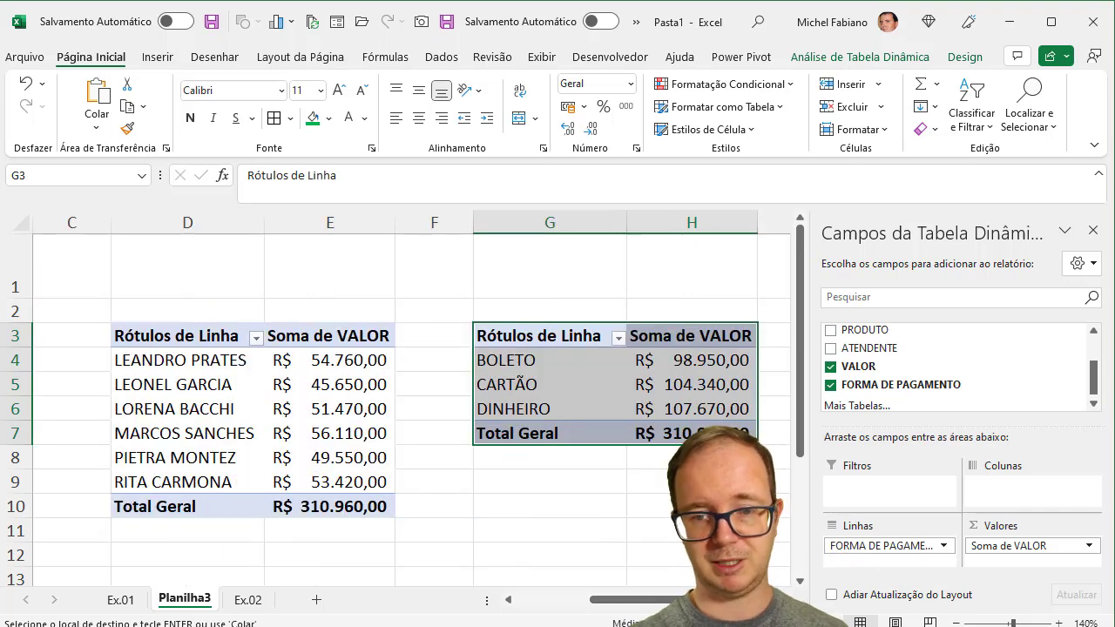
Narrow the empty columns F and C to bring the three PivotTables closer together.
click(957, 622)
click(957, 623)
click(957, 622)
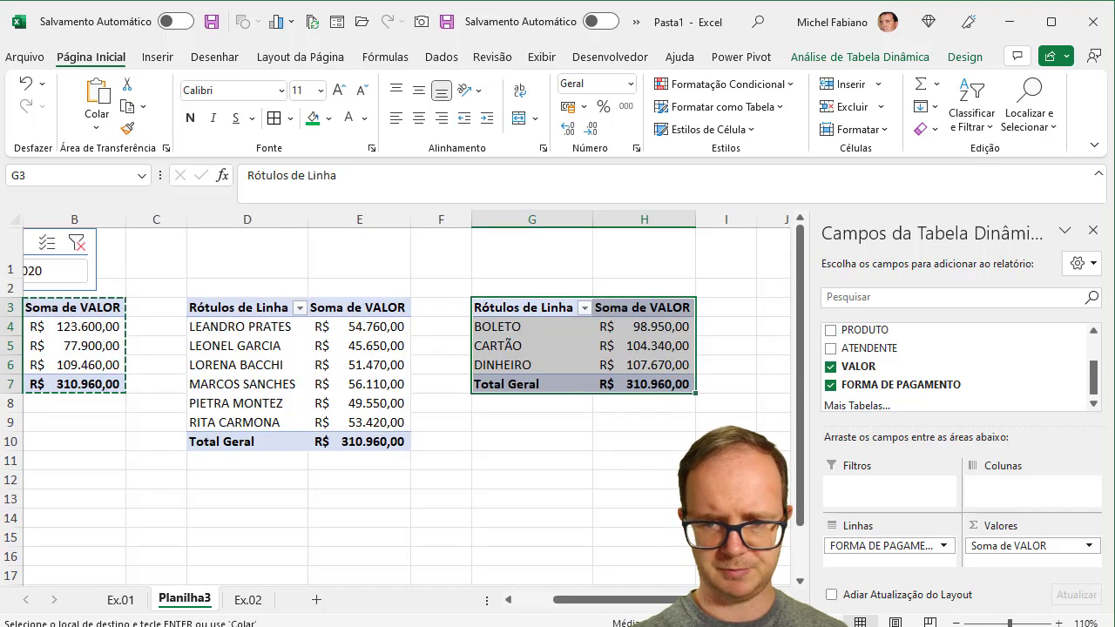
drag(681, 600, 643, 602)
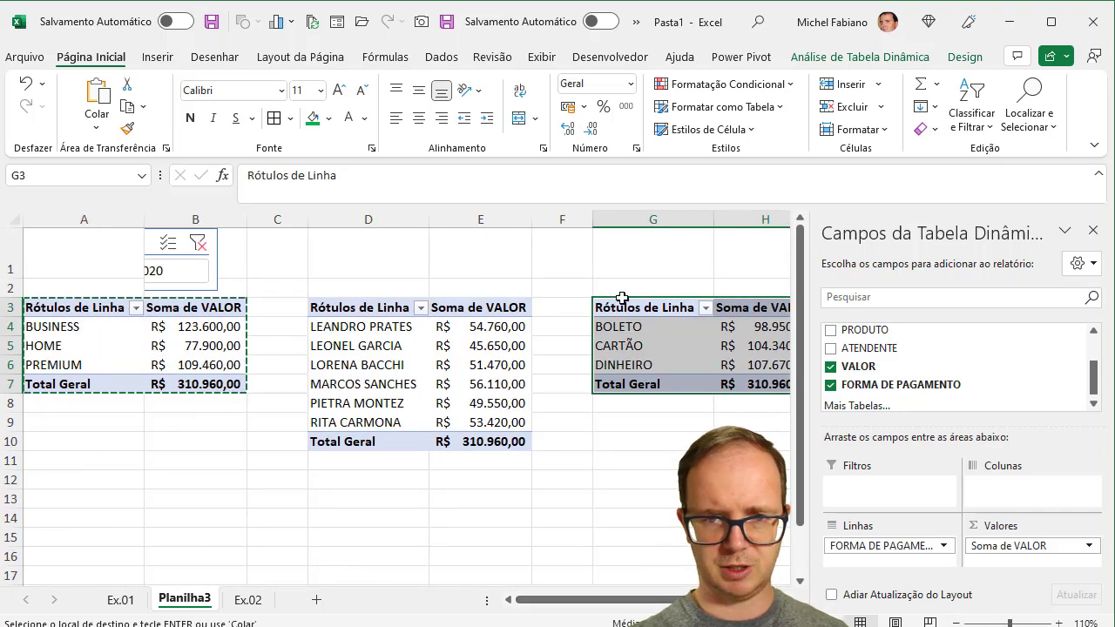
drag(592, 216, 556, 216)
drag(308, 219, 277, 219)
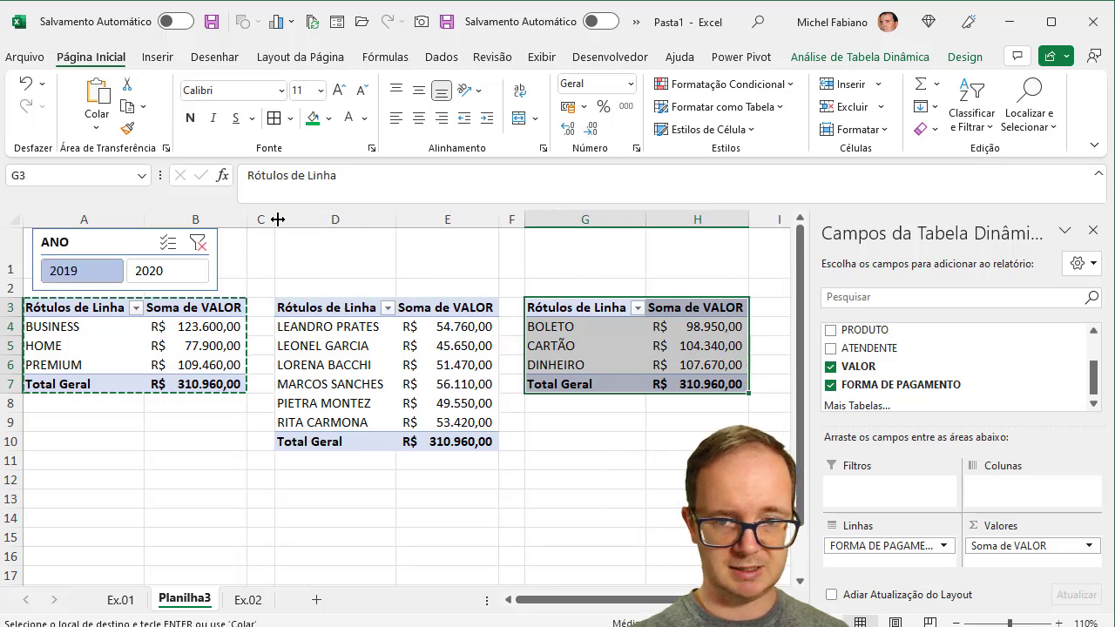
click(560, 475)
Test the ANO slicer on all three PivotTables by clearing its filter, selecting 2020 and returning to 2019.
click(198, 245)
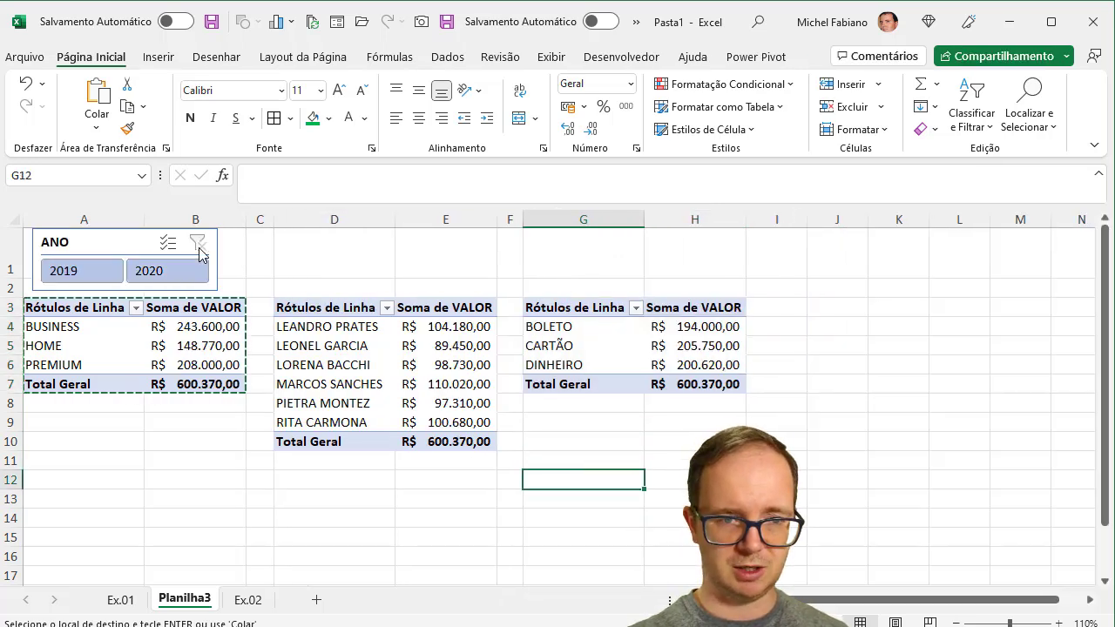
click(186, 440)
key(Escape)
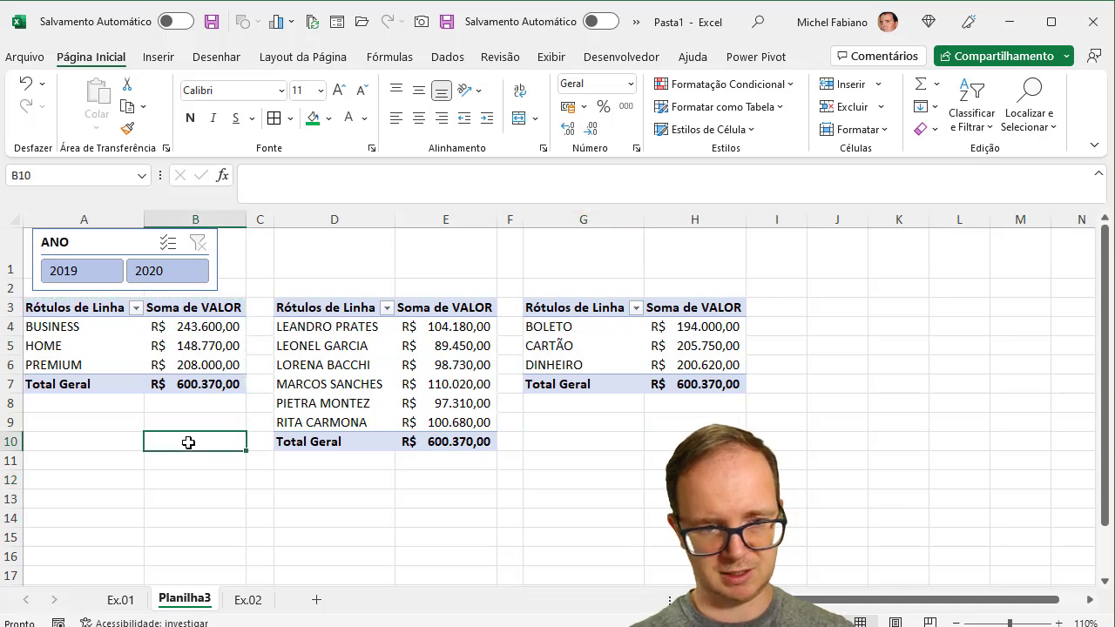
click(148, 275)
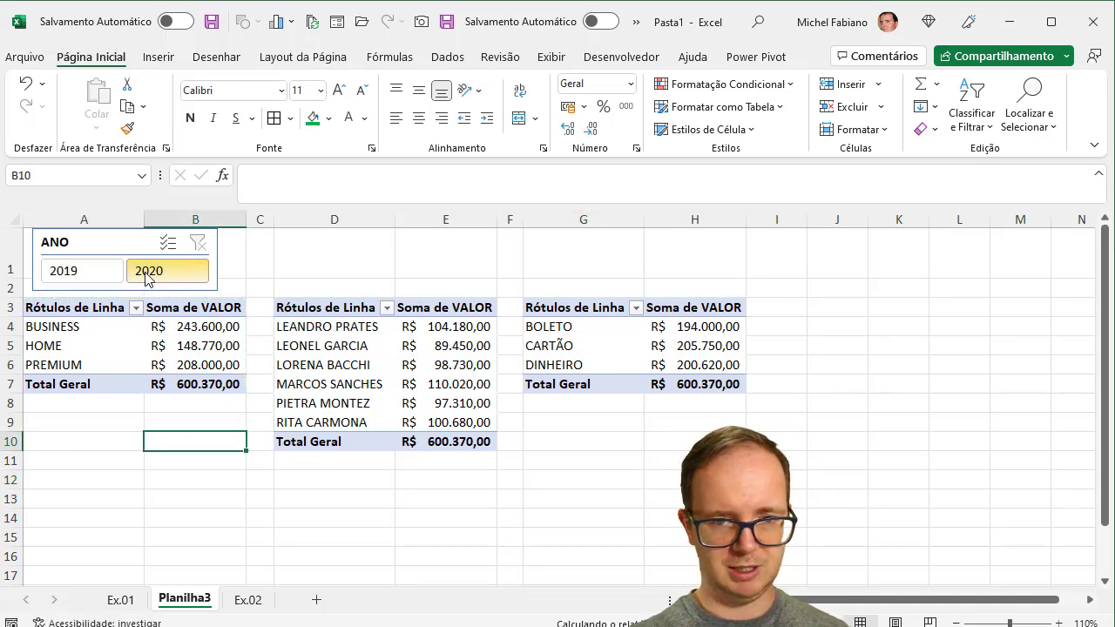
click(94, 277)
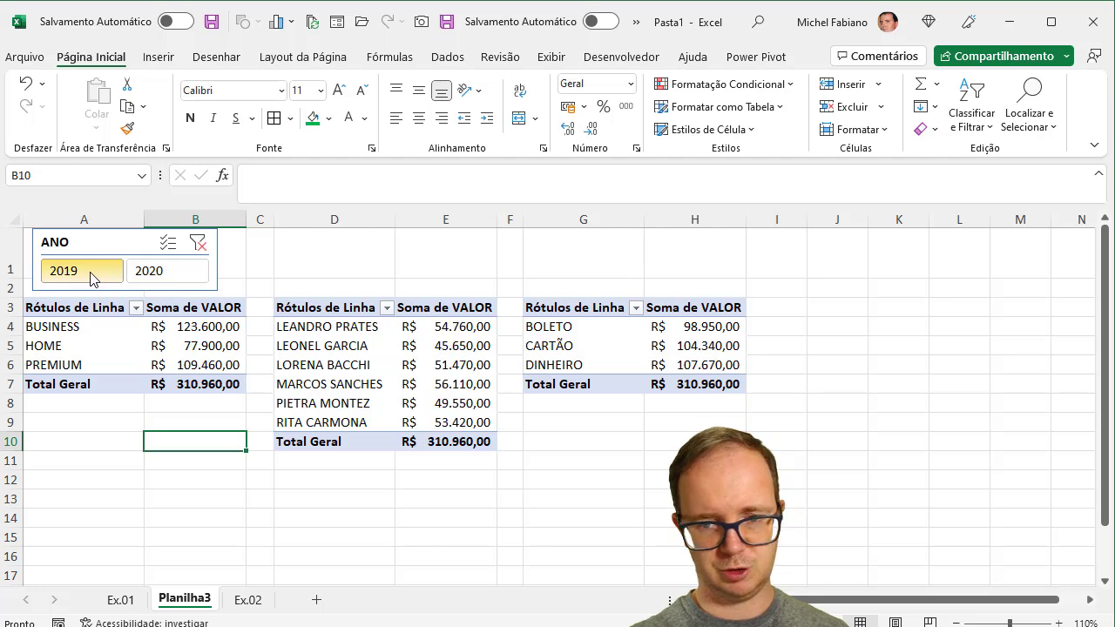
Switch the ANO slicer to 2020 and check the leading product, attendant and payment method in the three PivotTables.
click(168, 277)
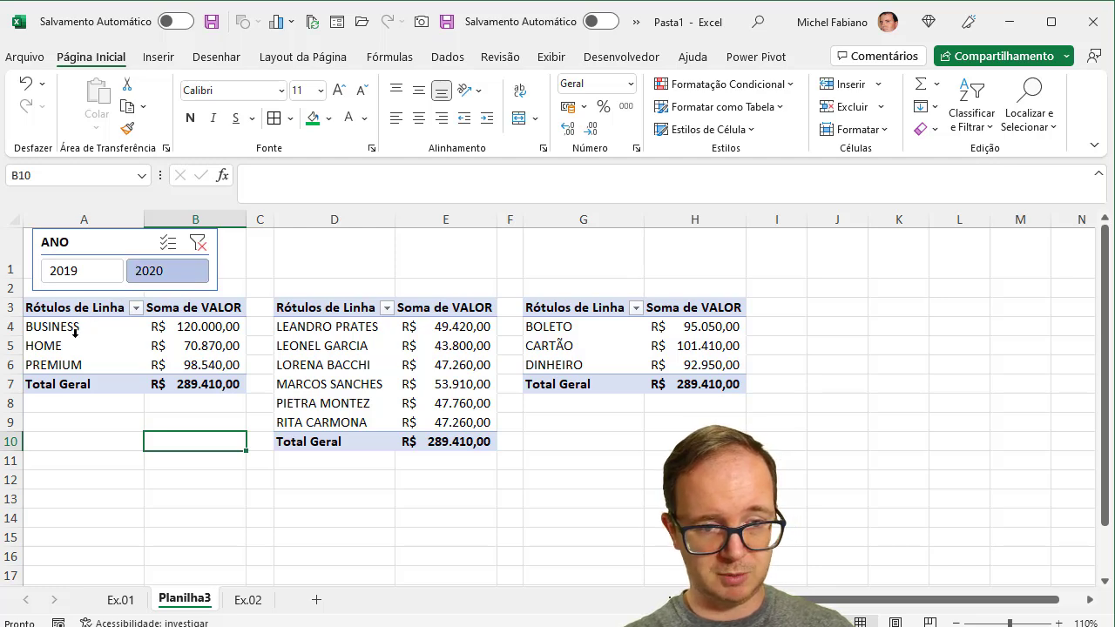
click(204, 330)
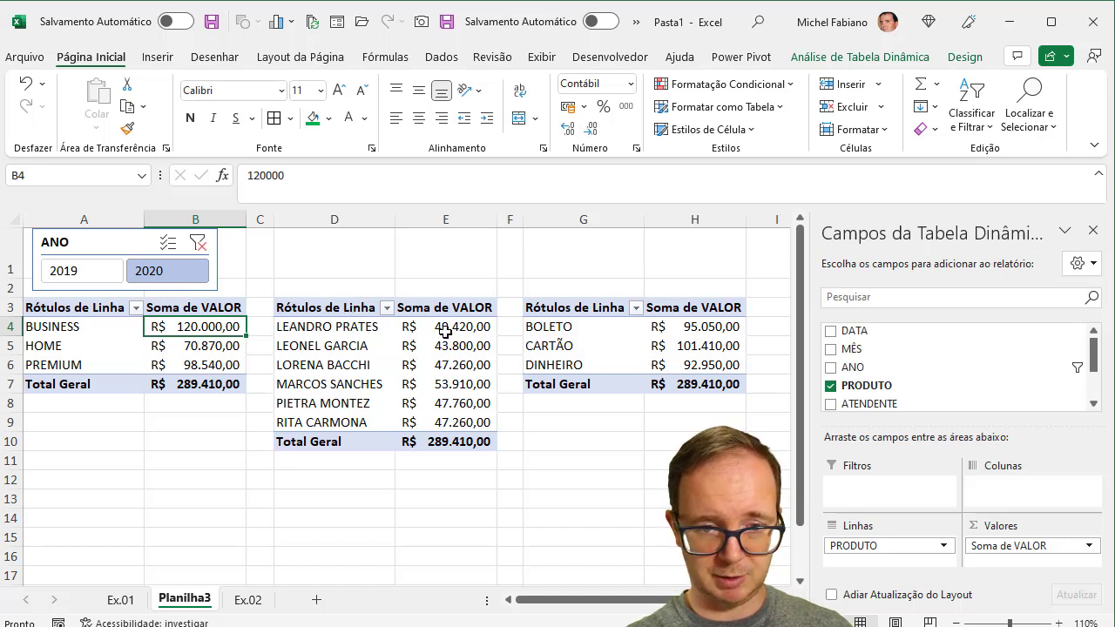
drag(443, 384, 374, 387)
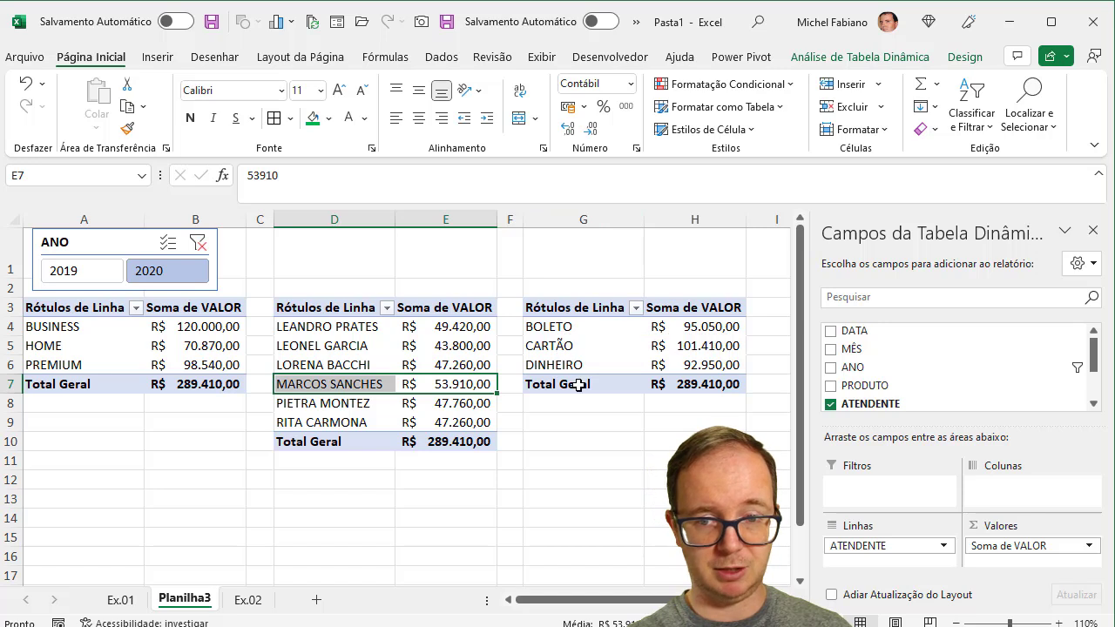
drag(676, 346, 573, 348)
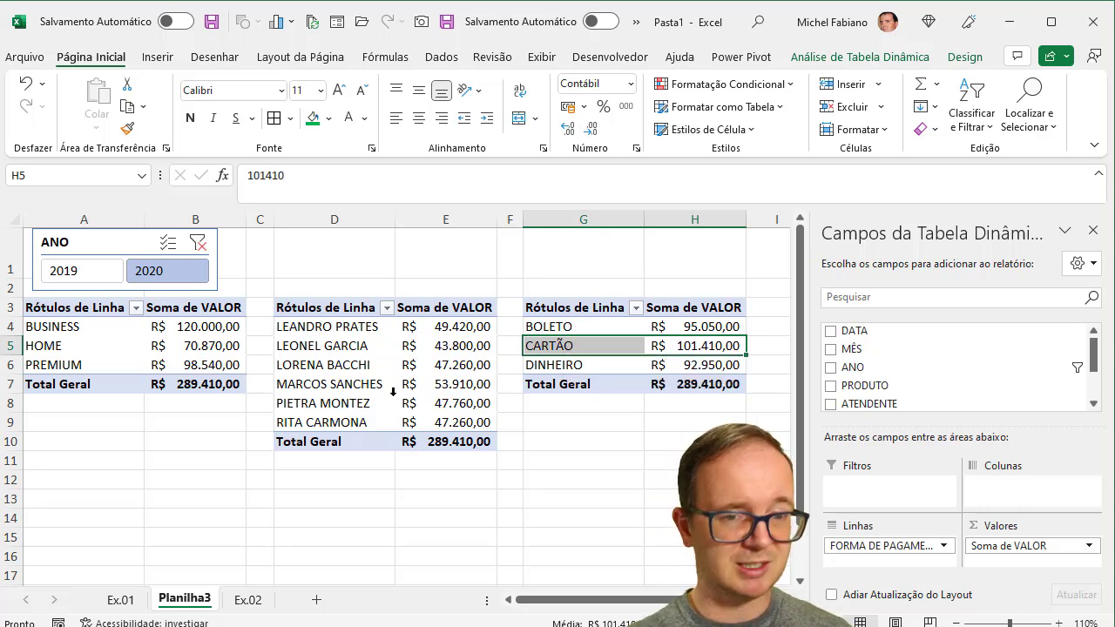
Sort the product PivotTable's rows in descending order by Soma de VALOR.
click(207, 330)
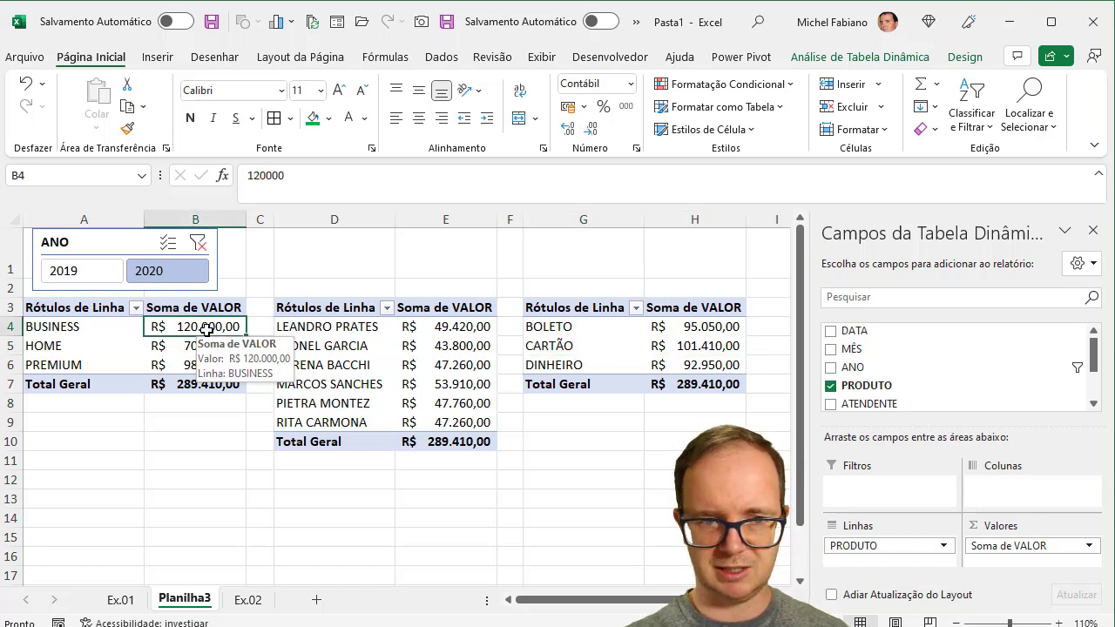
click(137, 308)
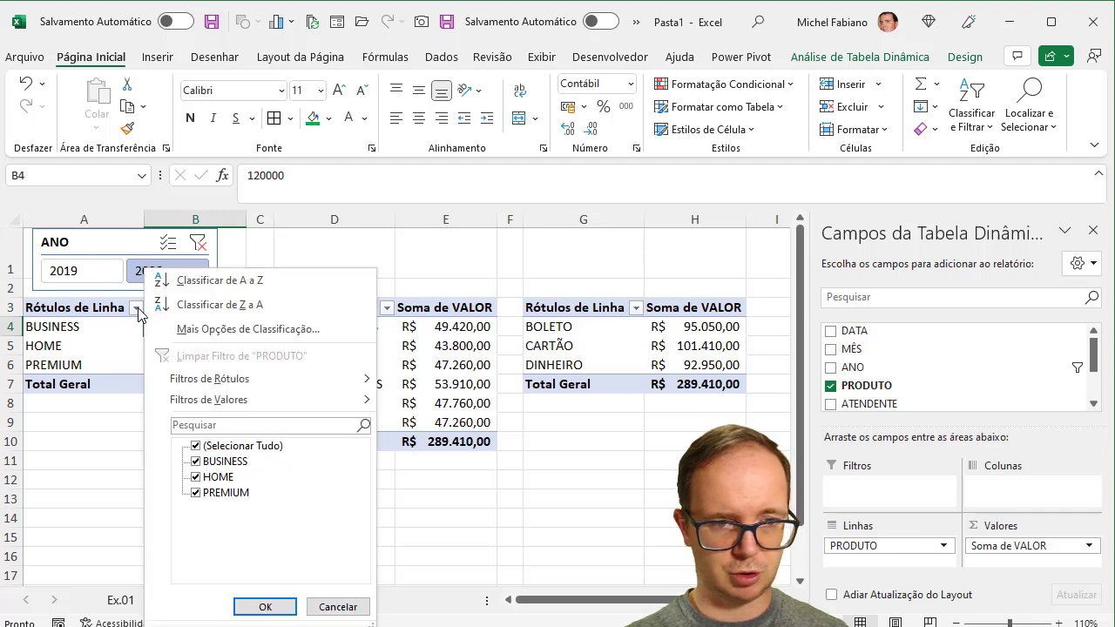
click(266, 331)
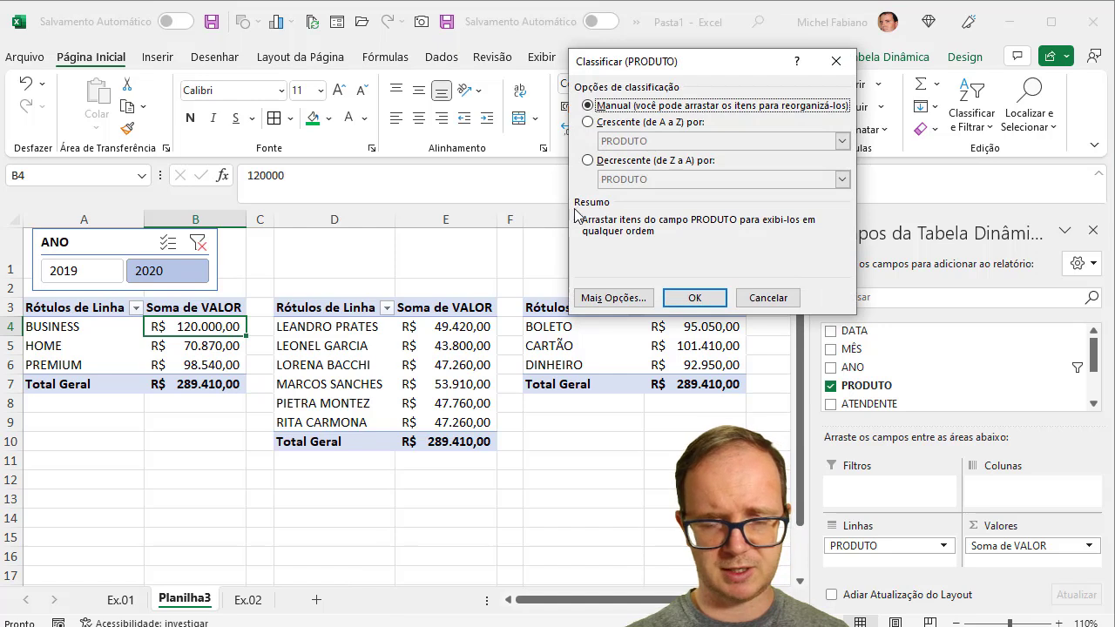
click(645, 161)
click(842, 179)
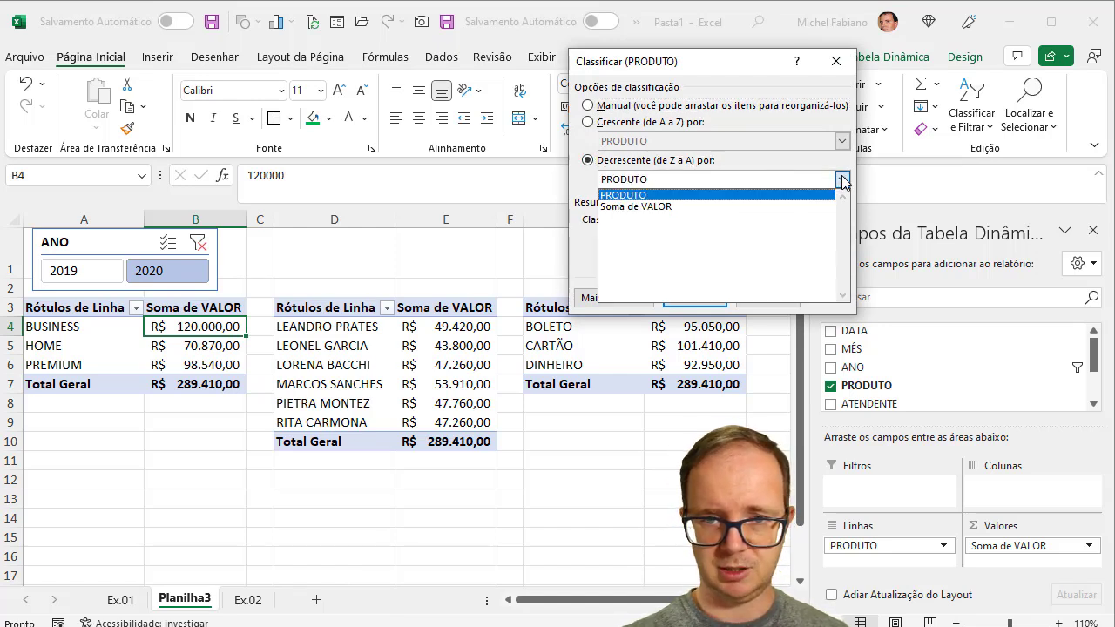
click(684, 213)
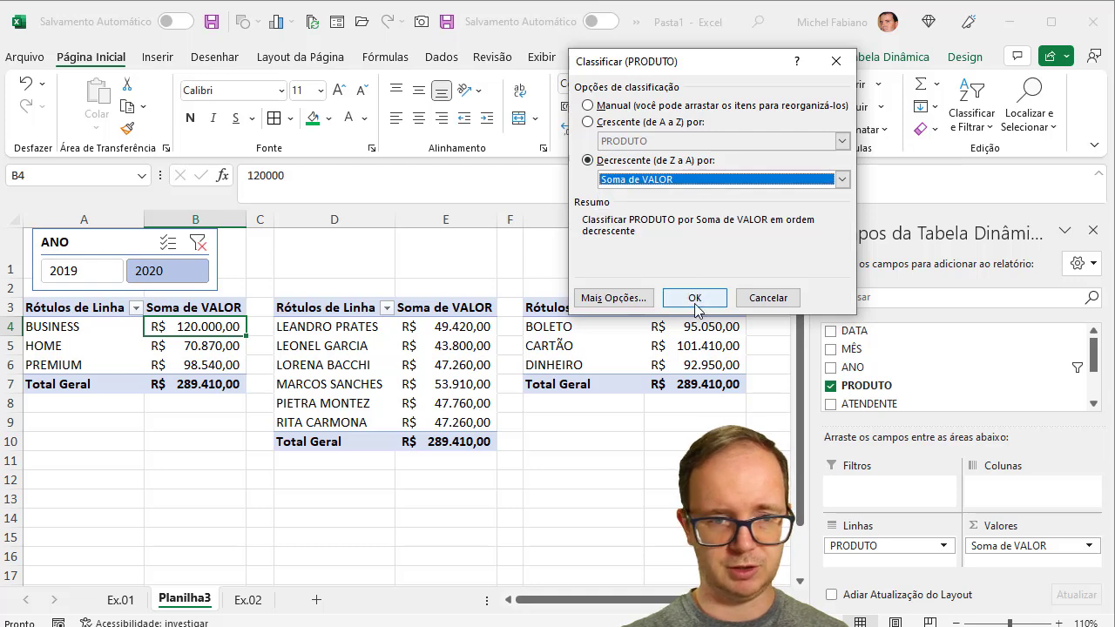
click(695, 298)
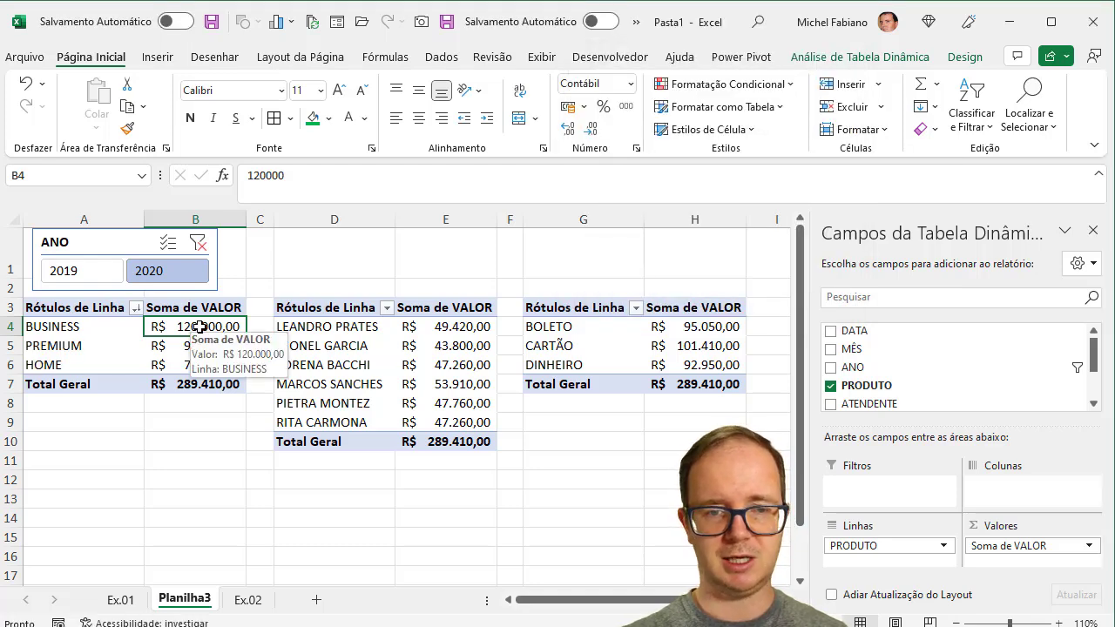
Sort the attendant PivotTable's rows in descending order by Soma de VALOR.
click(360, 330)
click(386, 307)
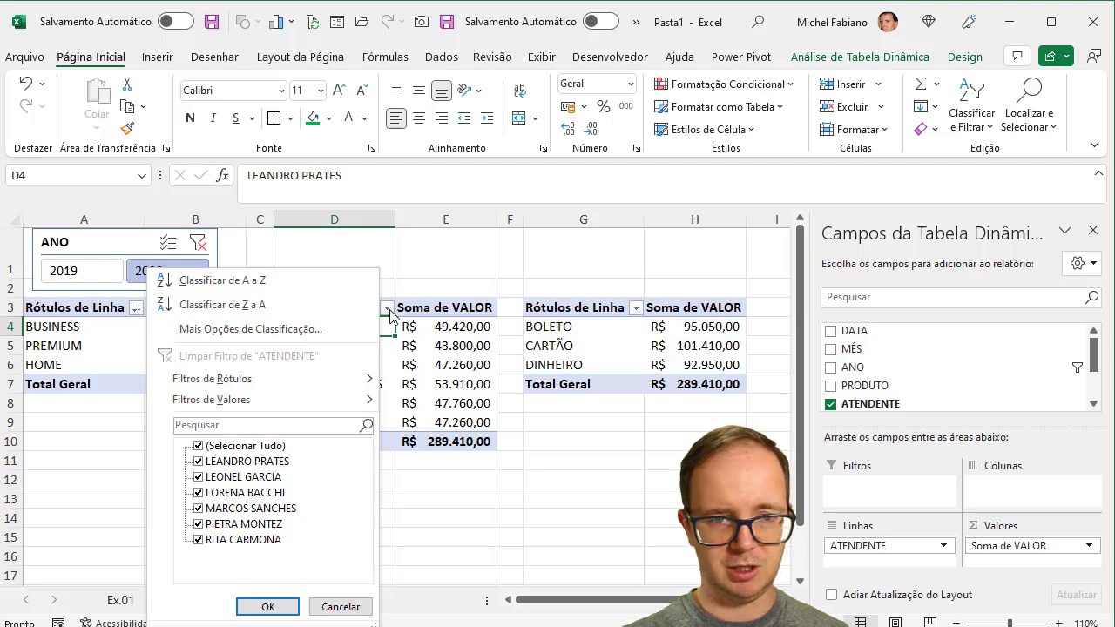
click(244, 326)
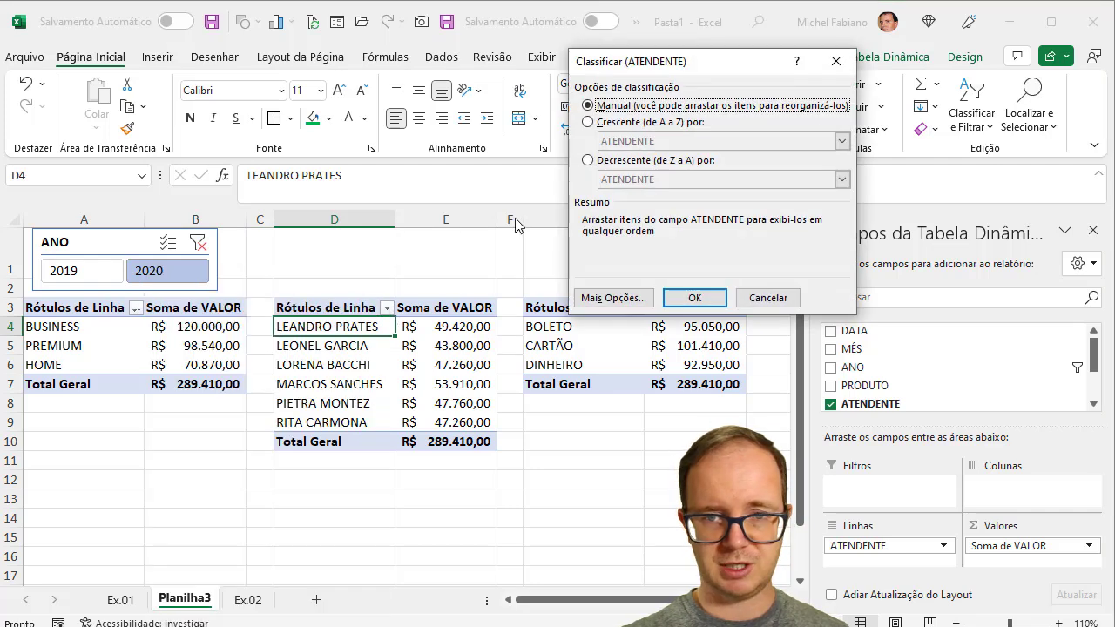
click(636, 164)
click(659, 178)
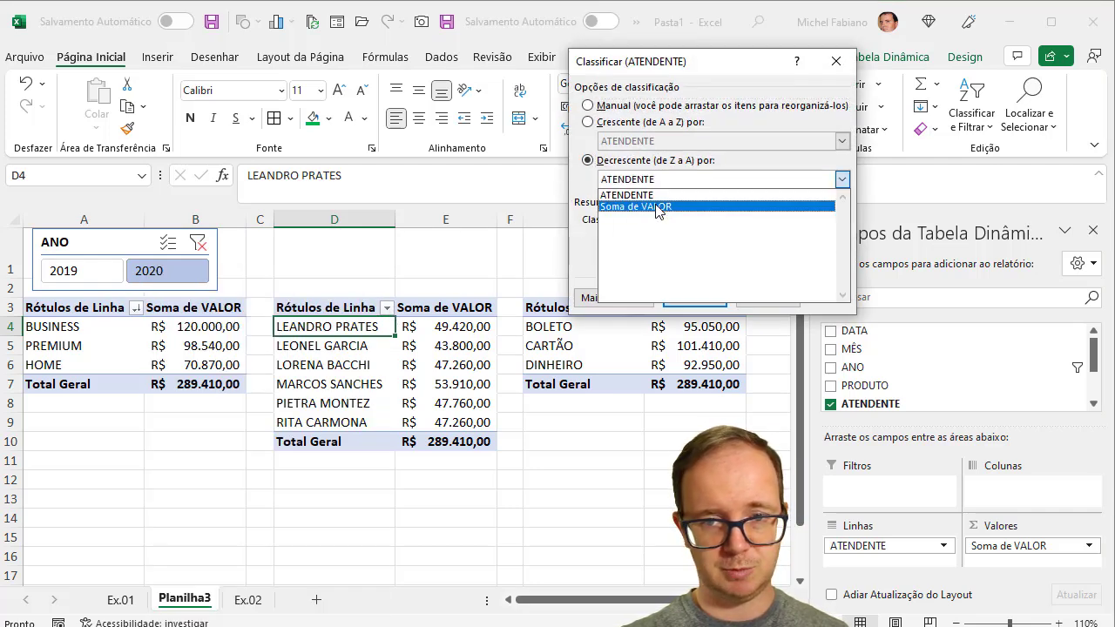
click(657, 209)
click(694, 298)
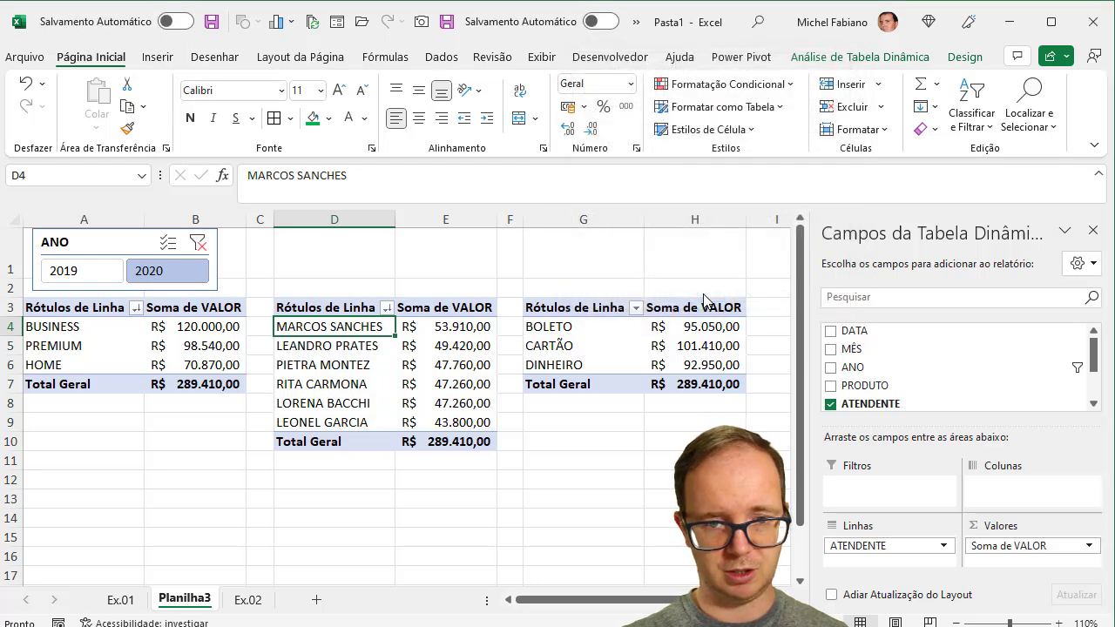
Sort the payment method PivotTable's rows in descending order by Soma de VALOR.
click(591, 326)
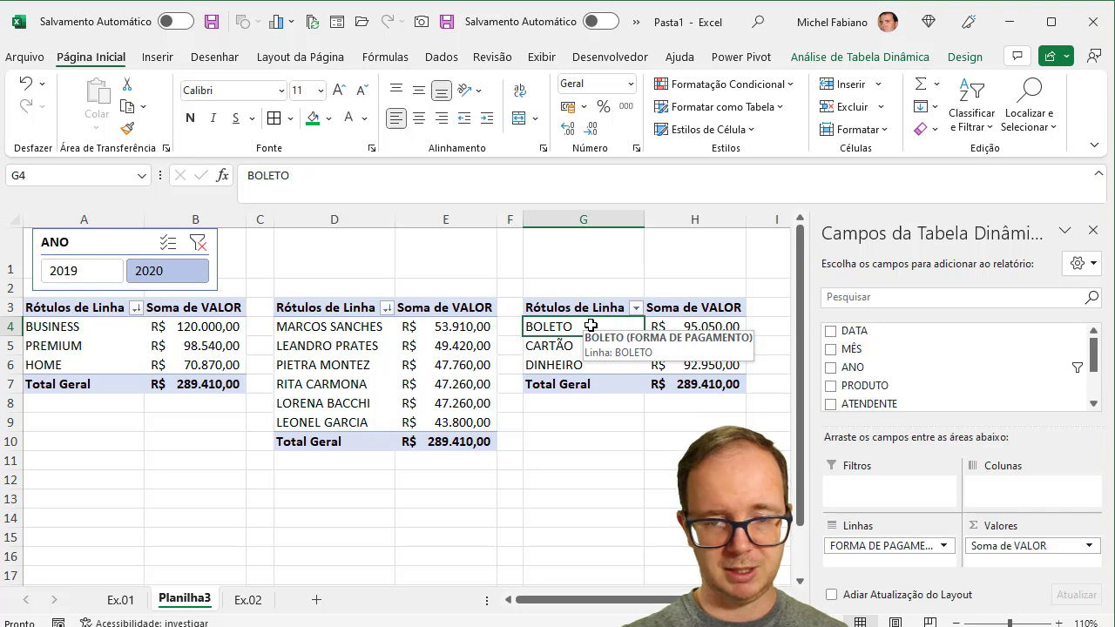
click(636, 307)
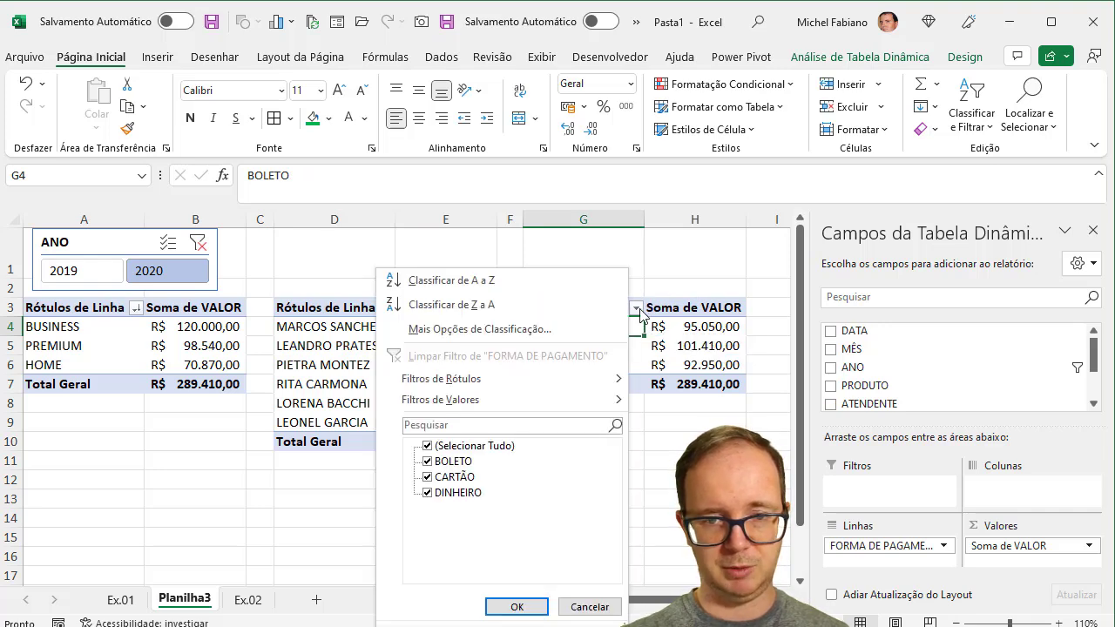
click(491, 331)
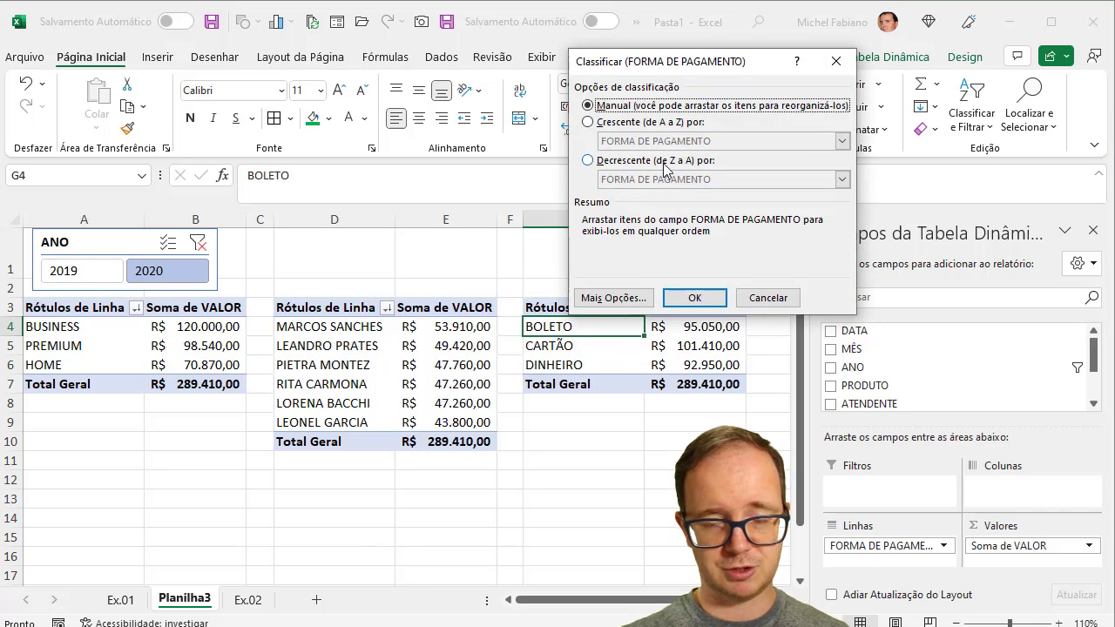
click(664, 162)
click(706, 182)
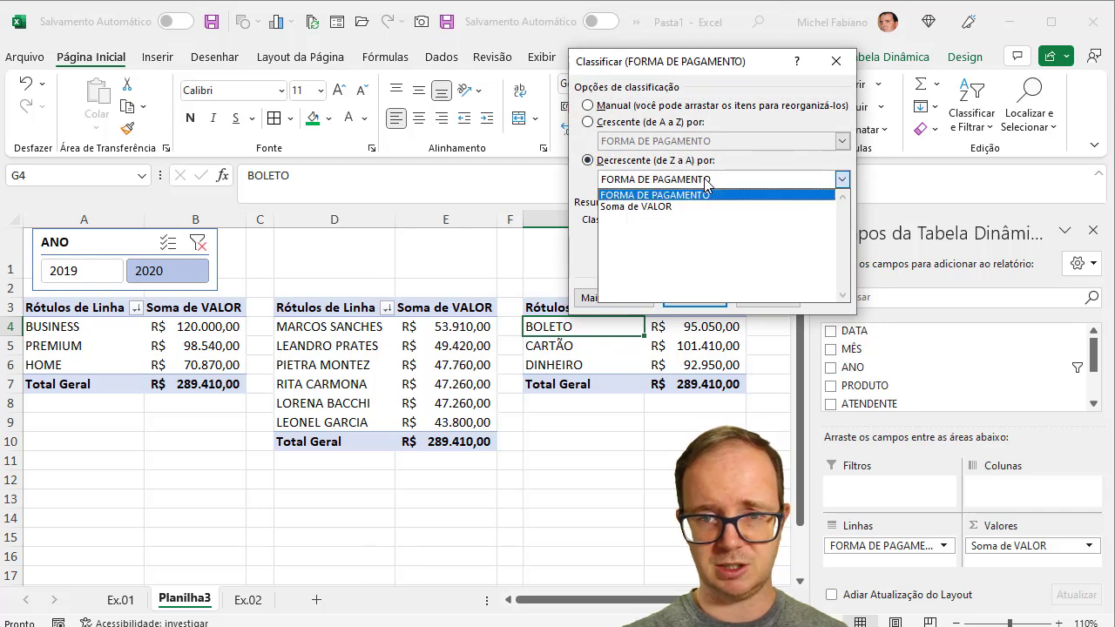
click(677, 217)
click(693, 296)
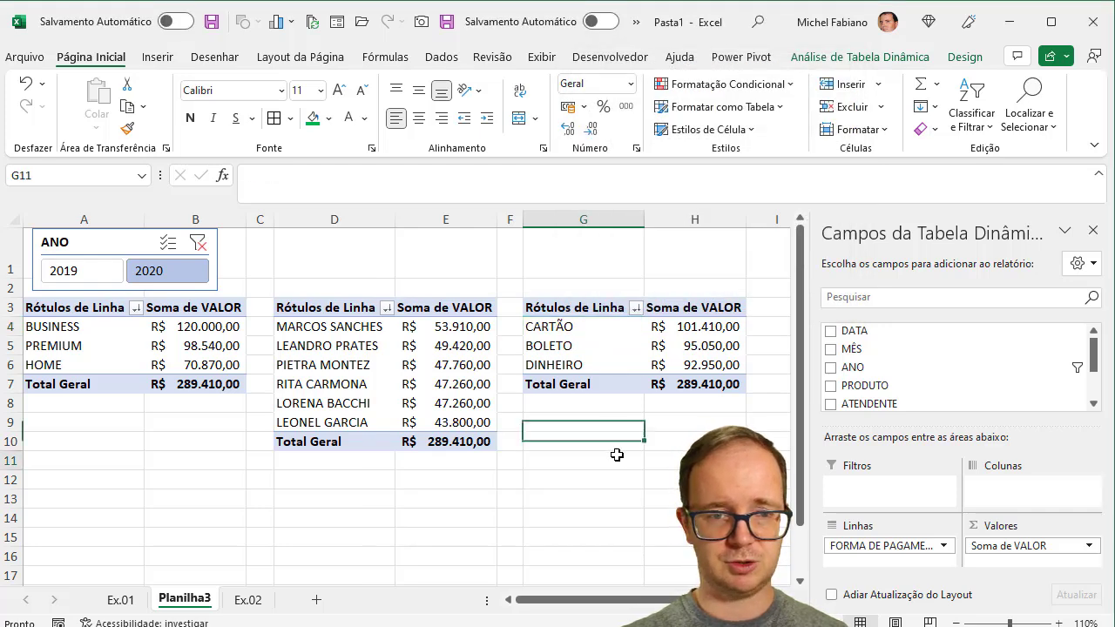
click(616, 457)
Filter the ANO slicer to 2019 and examine the first data row across the three sorted PivotTables.
click(96, 275)
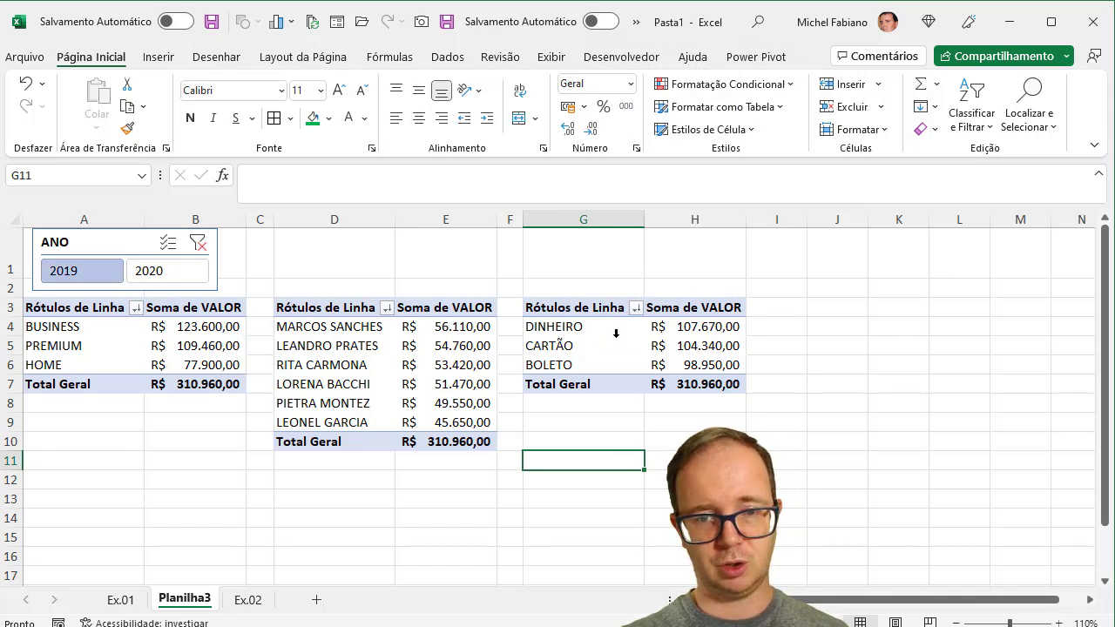
mouse_move(700, 326)
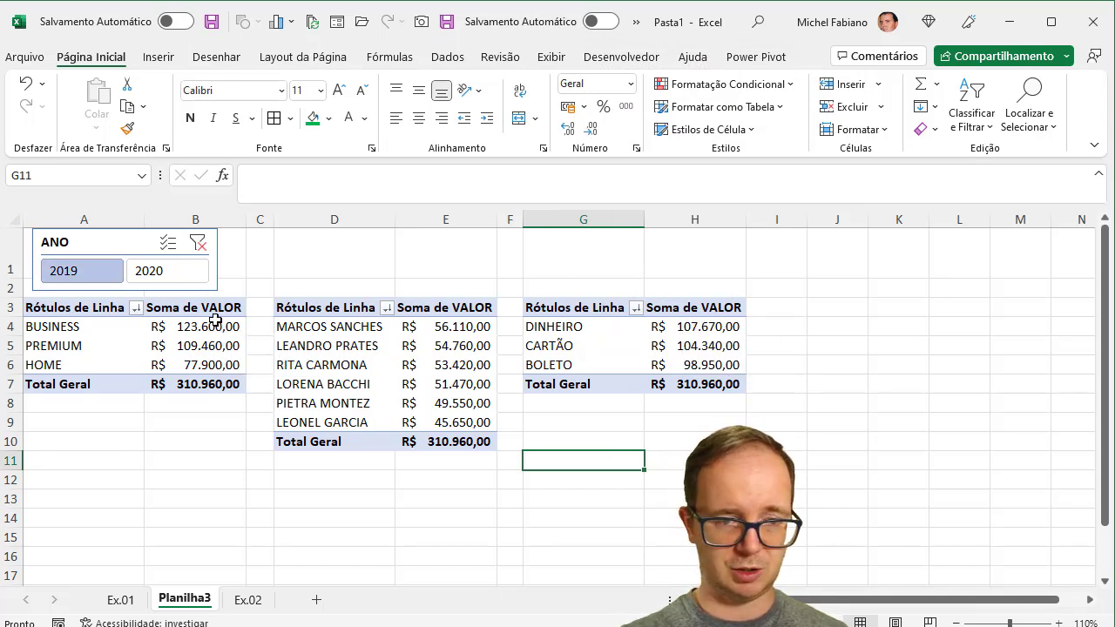
drag(102, 326, 676, 331)
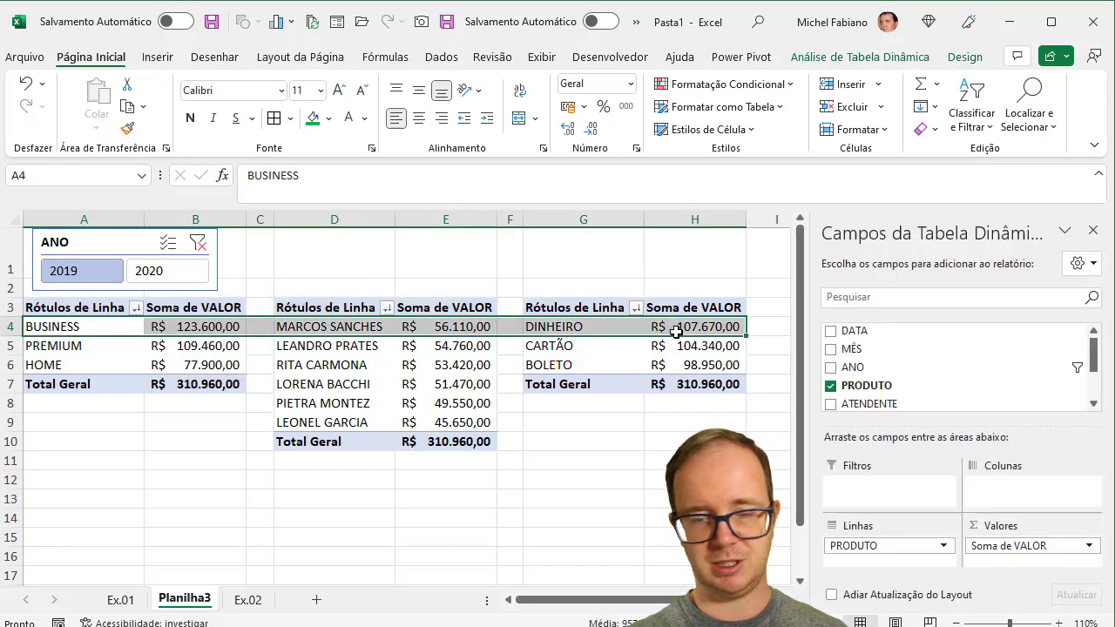
Alternate the ANO slicer between 2020 and 2019 to check that the PivotTables re-sort, ending on 2020.
click(155, 273)
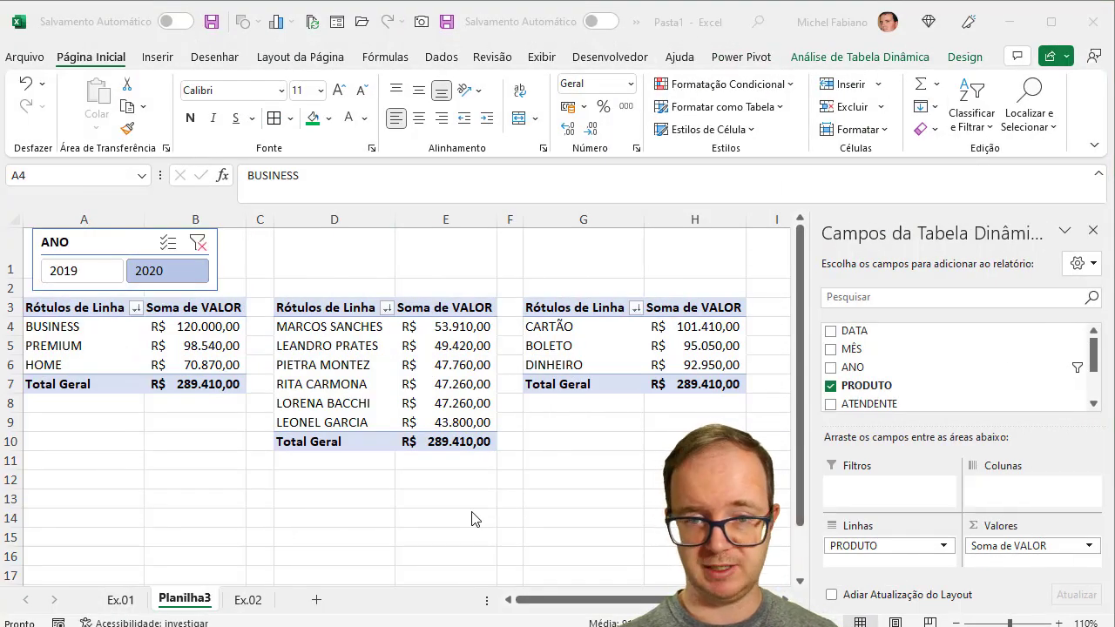
click(82, 269)
click(82, 271)
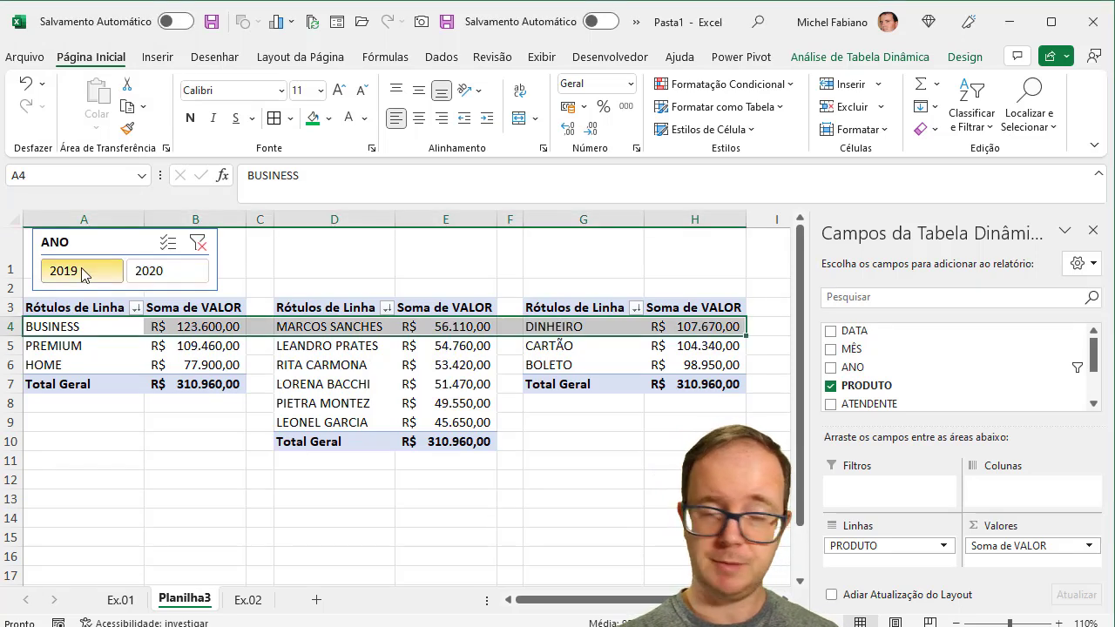
click(148, 271)
click(103, 275)
click(147, 271)
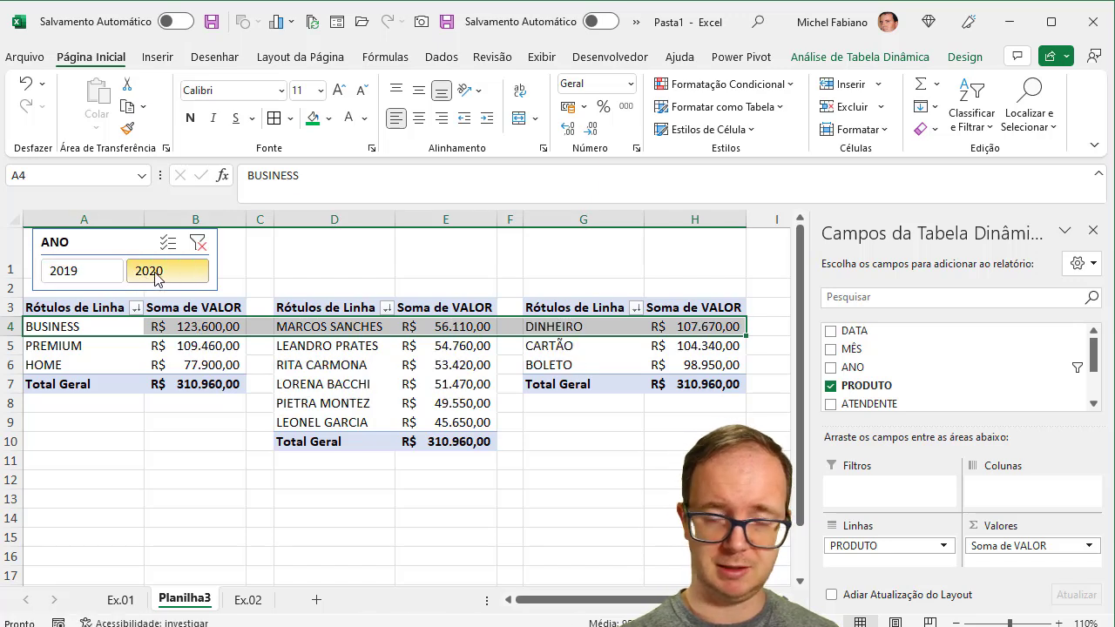
click(104, 272)
click(152, 272)
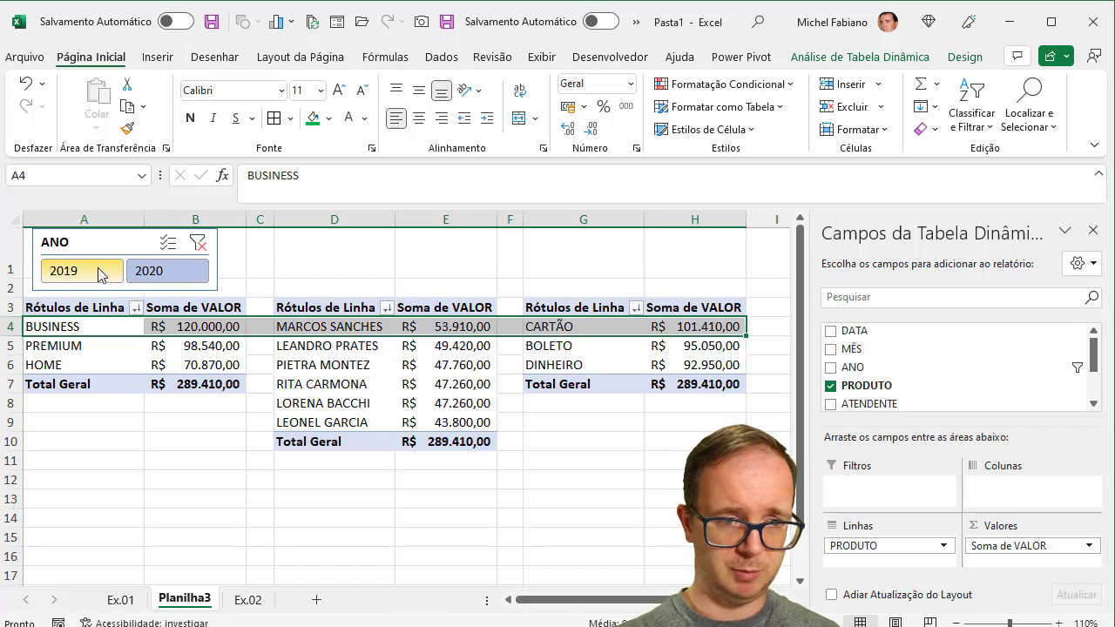
click(102, 273)
click(152, 273)
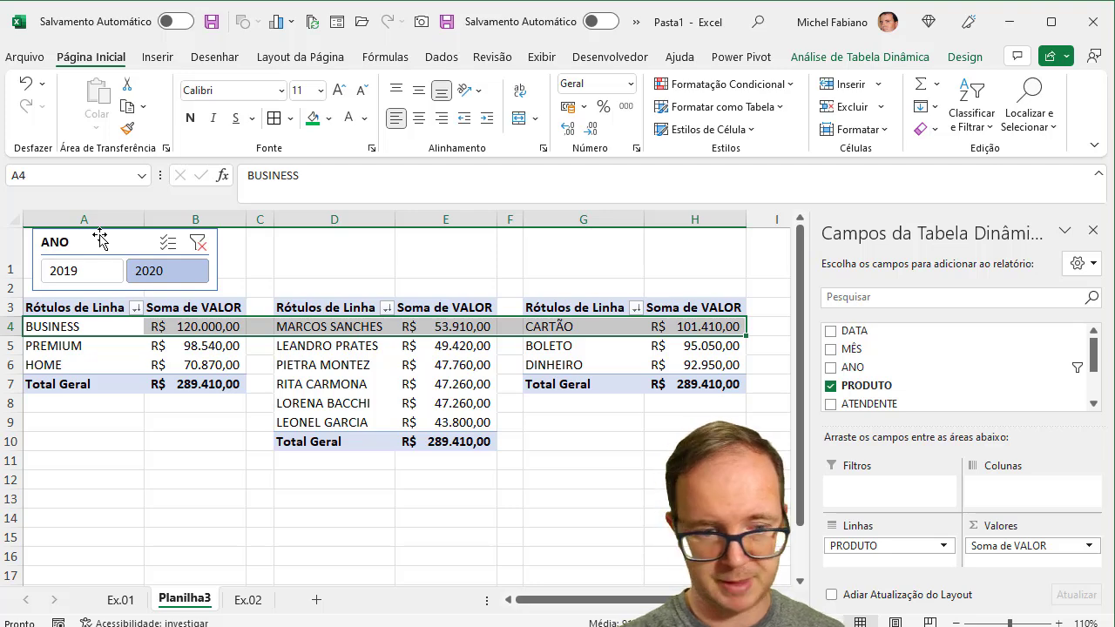
Add a new worksheet and narrow all its columns to form a fine grid of nearly square cells.
click(318, 601)
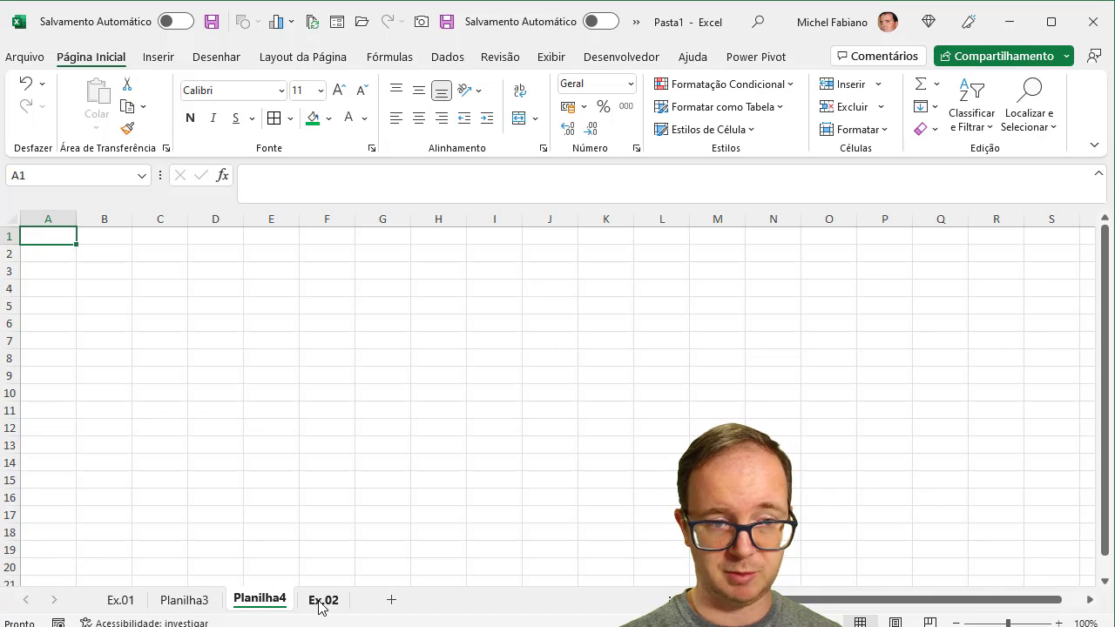
click(12, 218)
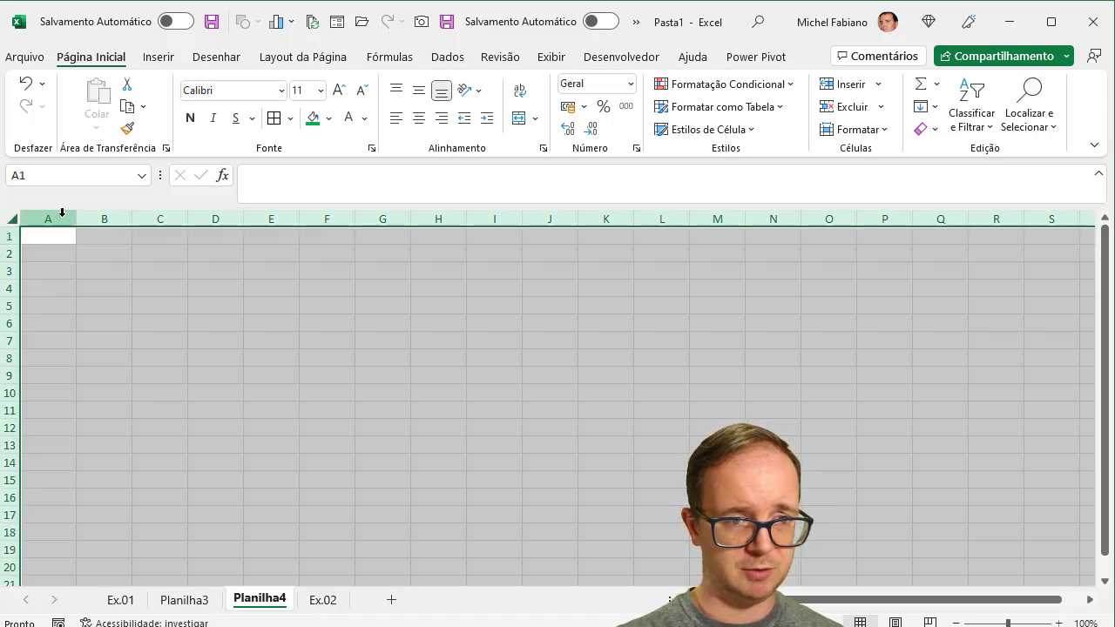
drag(76, 217, 39, 216)
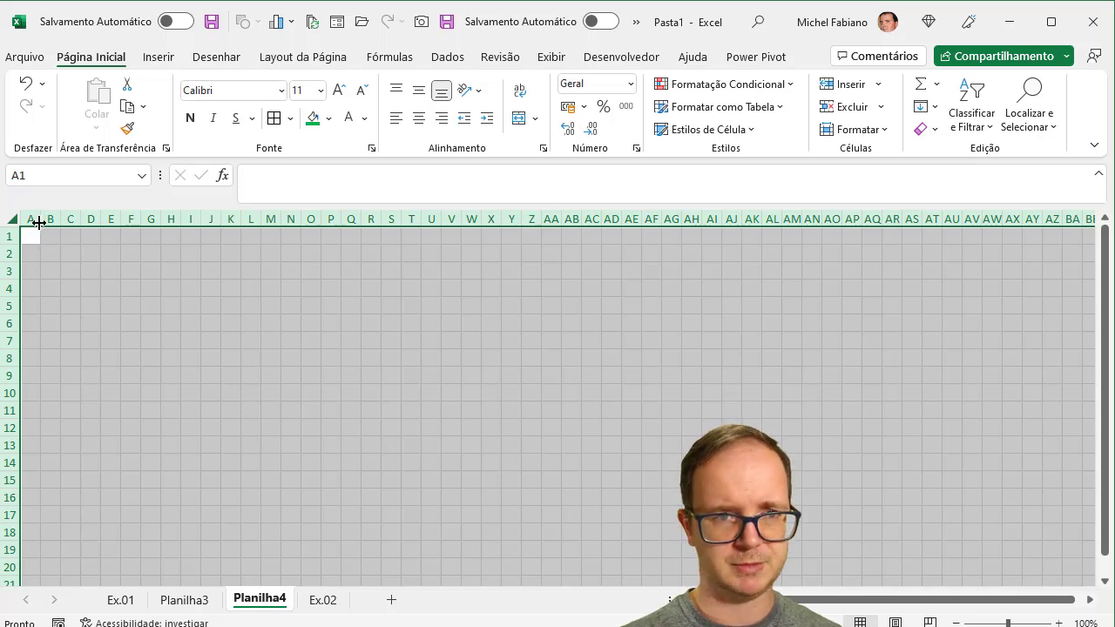
Draw a rounded rectangle about 8 cm wide and 2.6 cm high over columns C to O, rows 3 to 7.
click(160, 57)
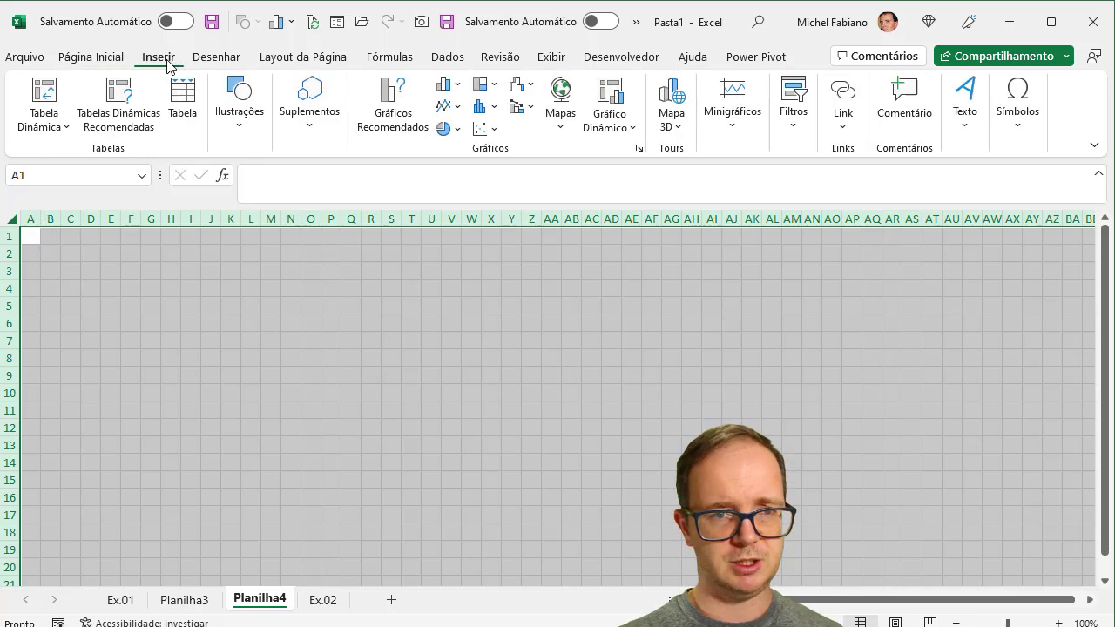
click(250, 131)
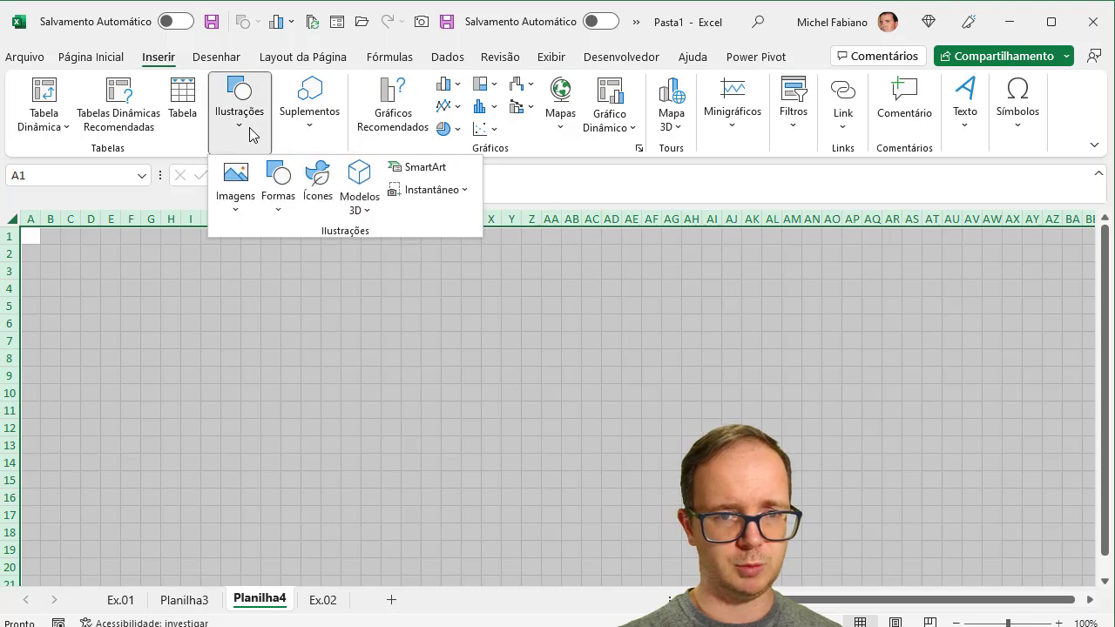
click(290, 216)
click(358, 258)
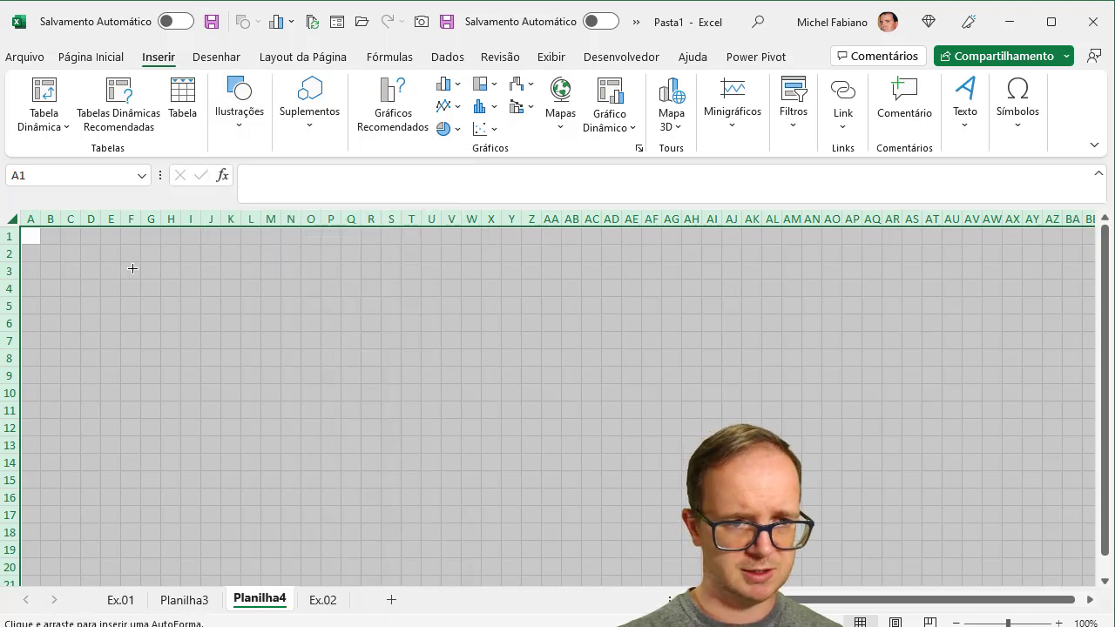
mouse_move(59, 264)
mouse_down()
mouse_move(179, 323)
mouse_move(273, 351)
mouse_move(321, 348)
mouse_up()
Duplicate the rounded rectangle twice to make a row of three evenly spaced cards, and deselect the shapes.
mouse_move(259, 323)
mouse_down()
mouse_move(548, 311)
mouse_move(534, 305)
mouse_up()
key(F4)
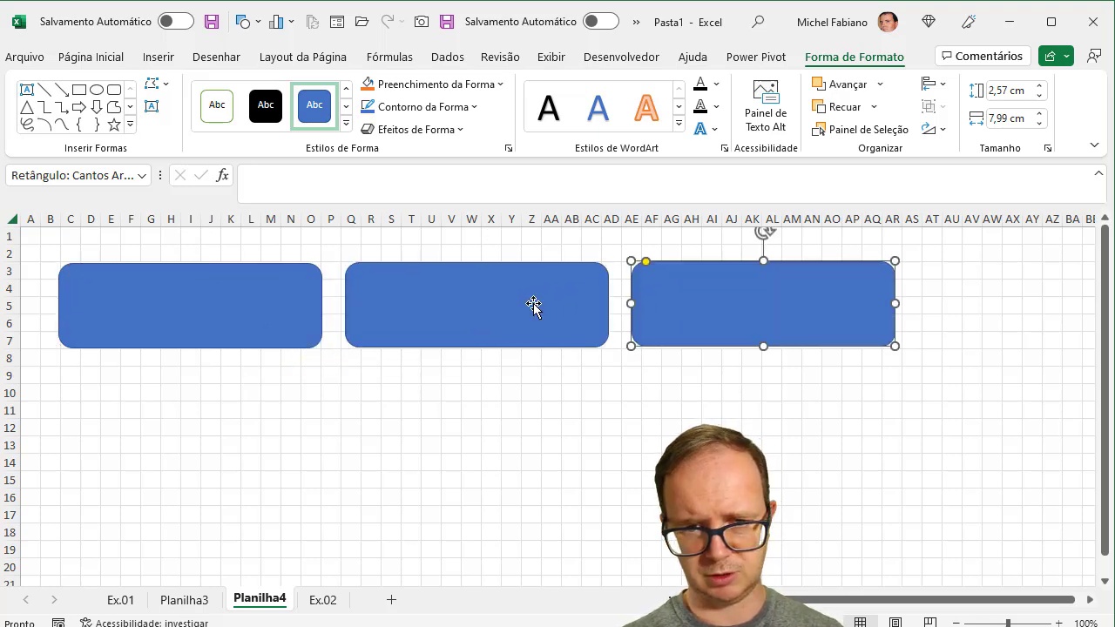
click(512, 416)
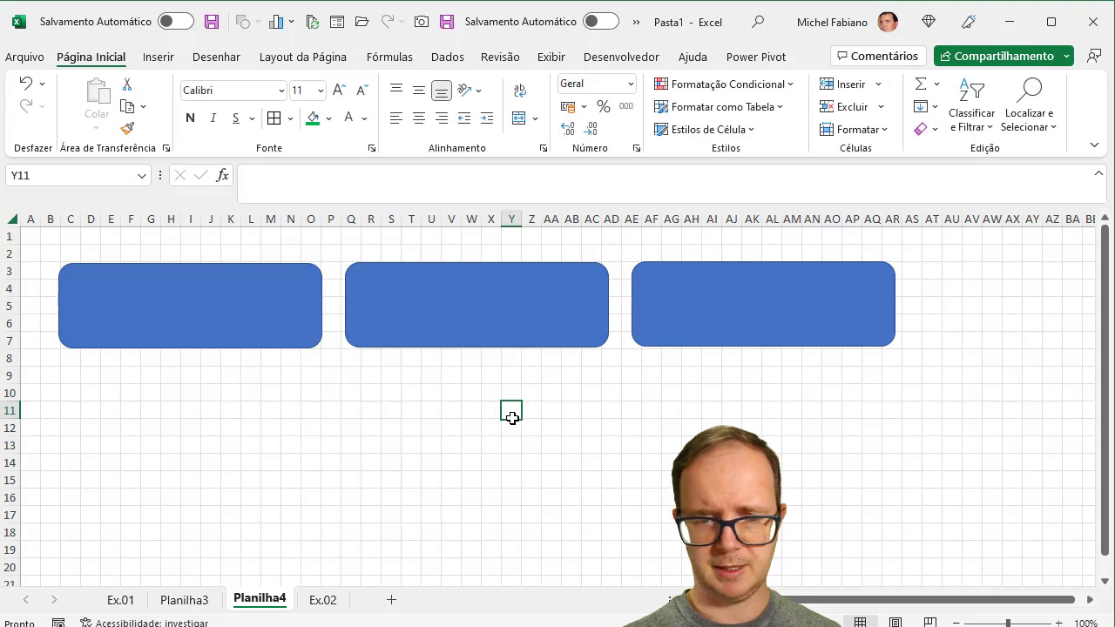
Check the PivotTables' leading row on Planilha3, and place an empty text box below the first card on Planilha4.
click(204, 599)
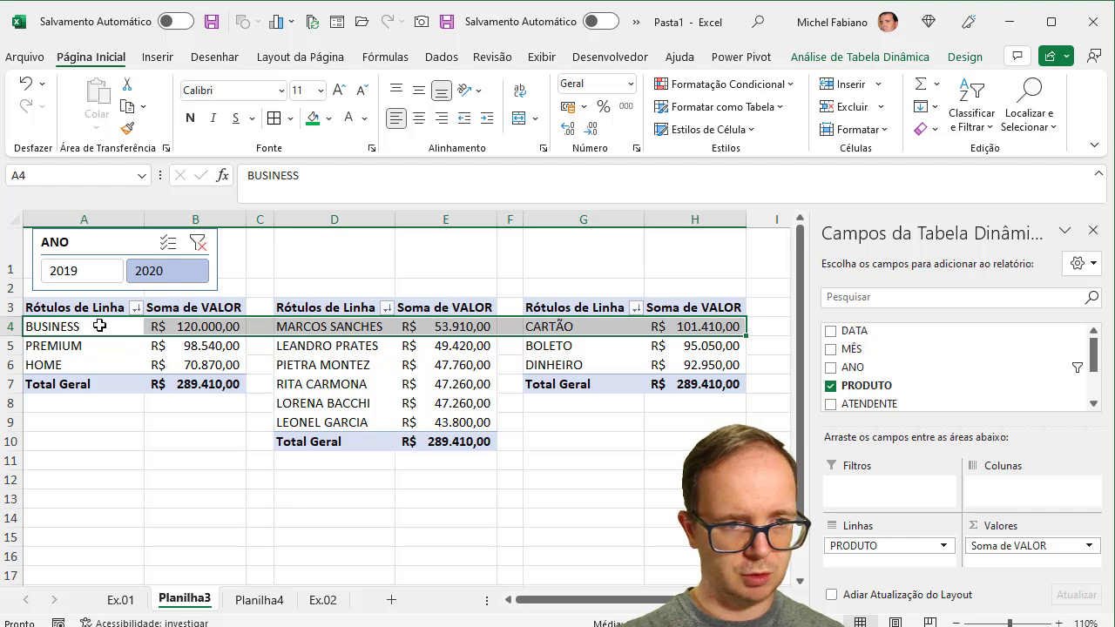
click(260, 599)
click(239, 314)
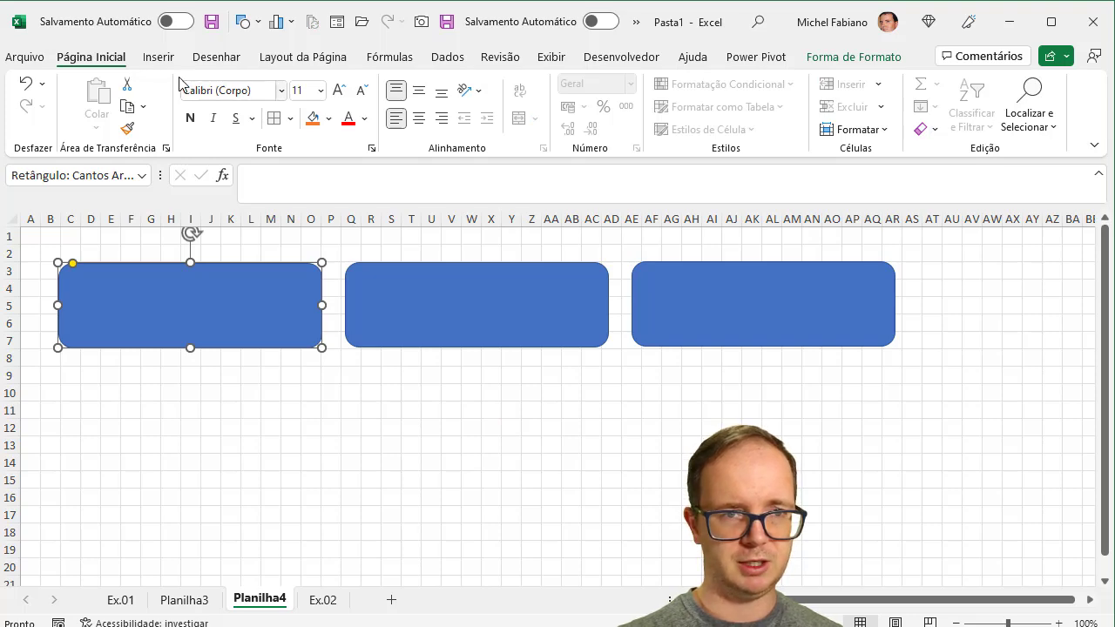
click(159, 57)
click(244, 122)
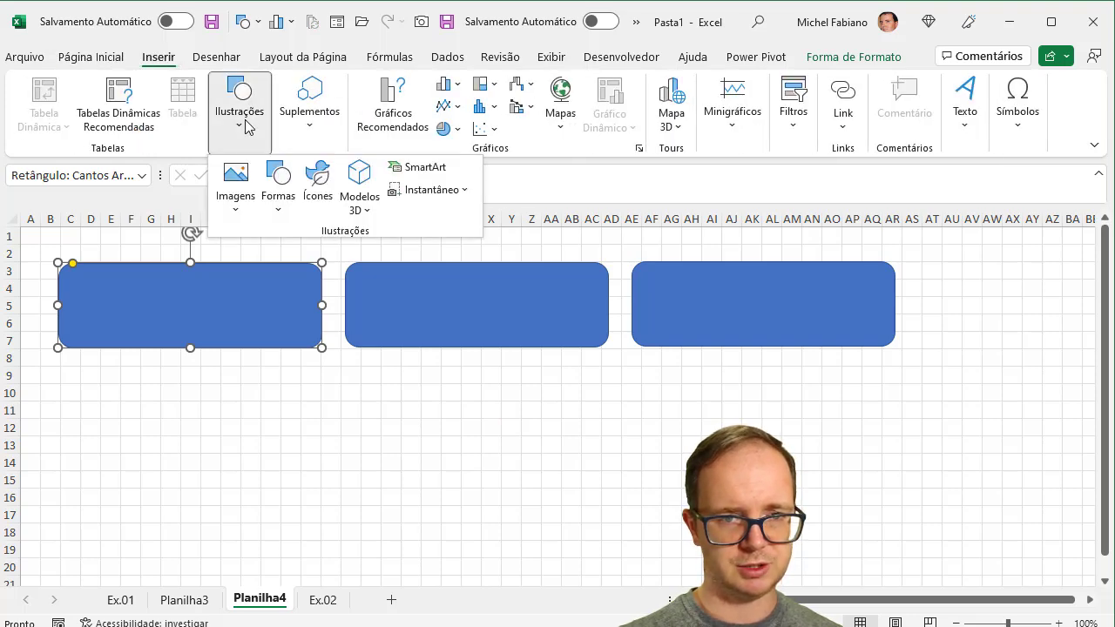
click(278, 185)
click(267, 253)
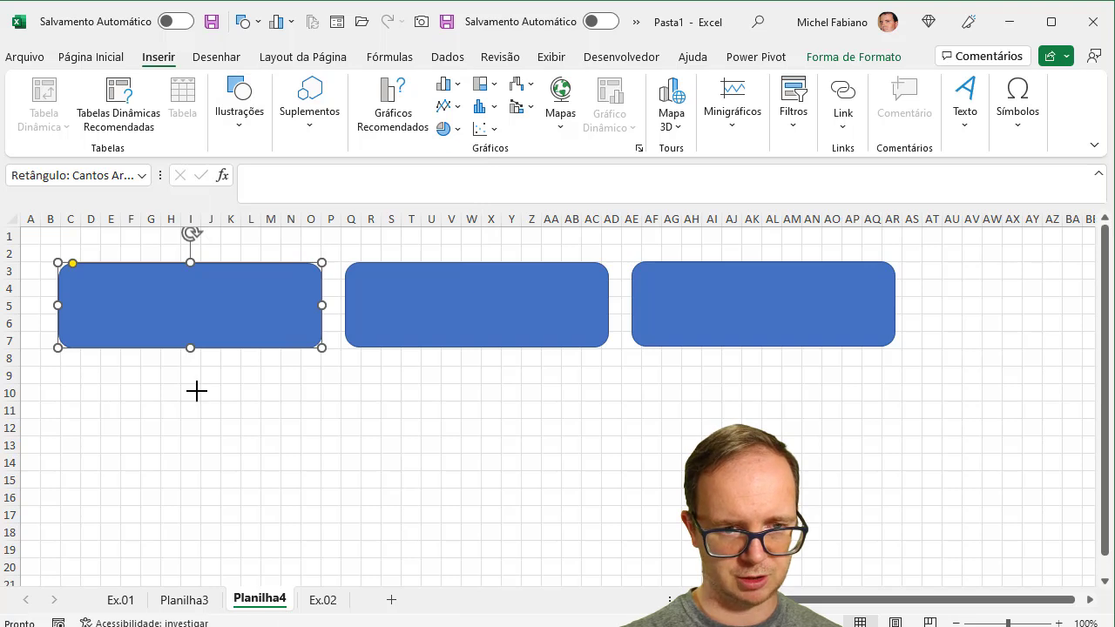
click(196, 391)
Enter "Produto | Melhor Faturamento" in the text box.
text(Produto)
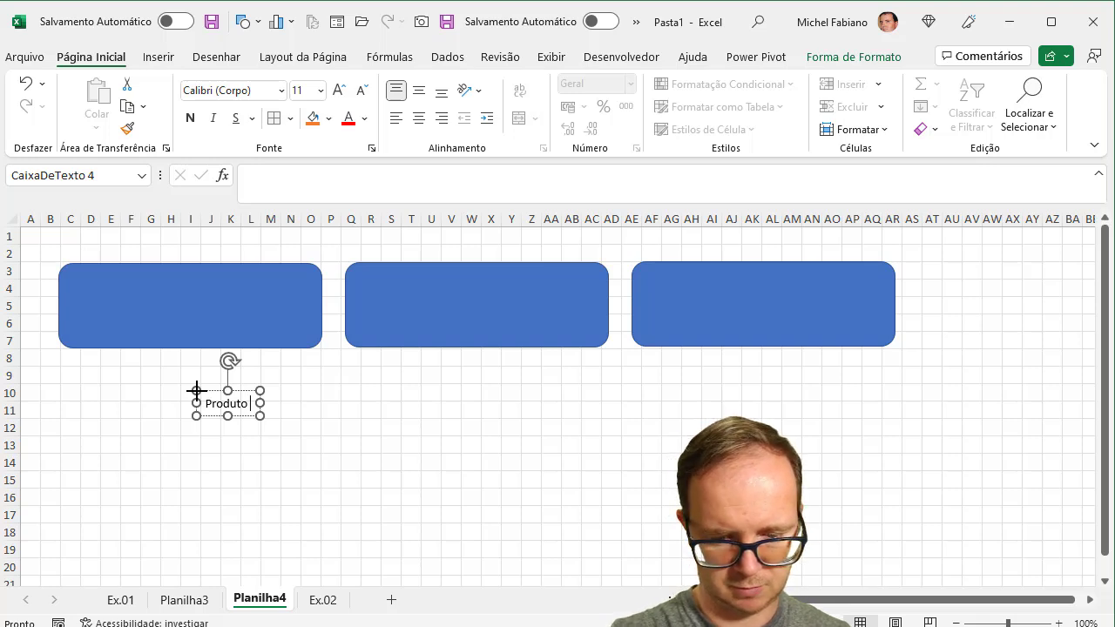
text( | Mel)
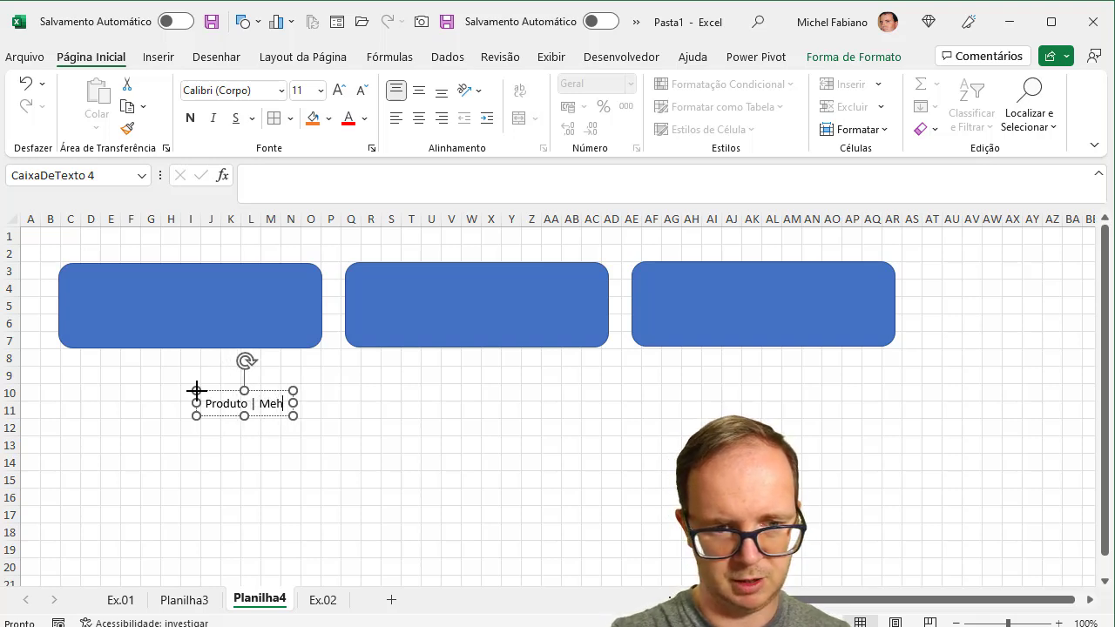
text(hor Des)
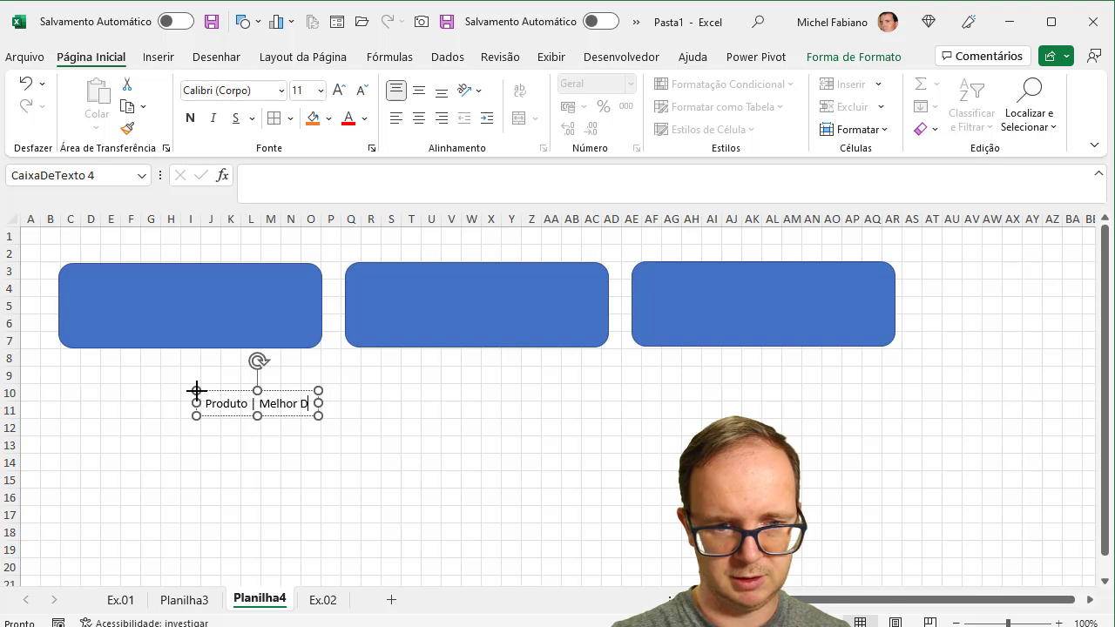
key(BackSpace)
key(BackSpace)
key(BackSpace)
text(F)
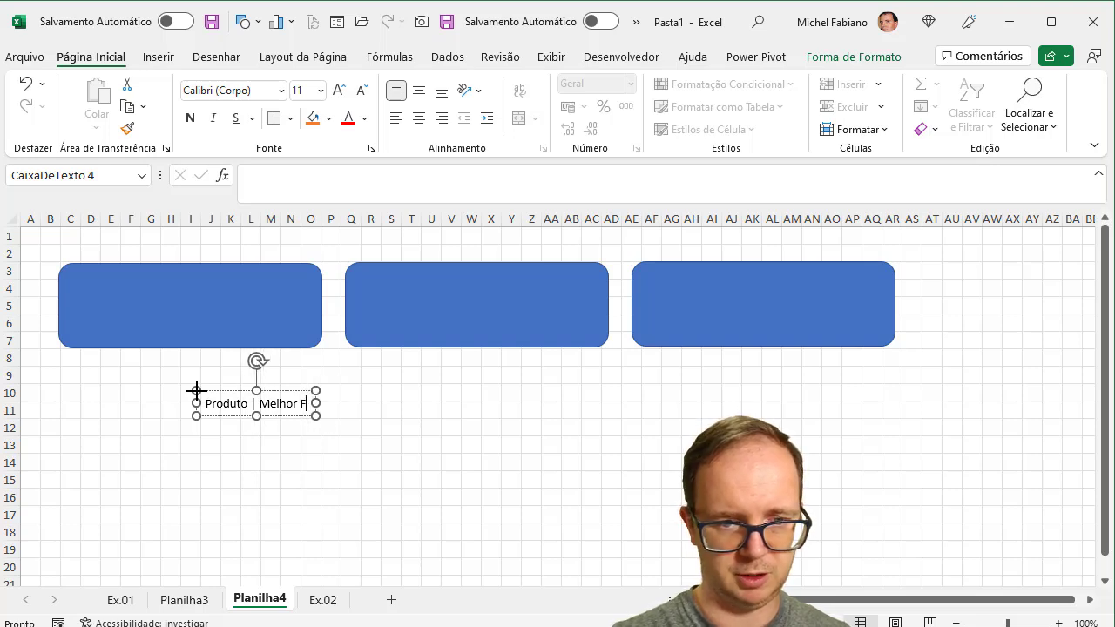
text(aturamento)
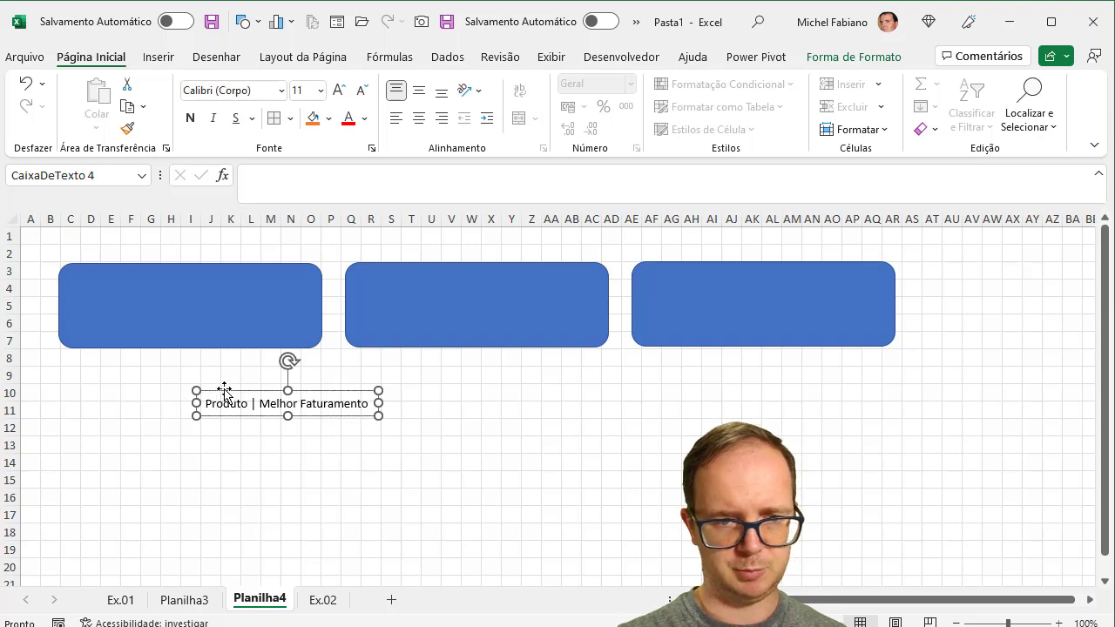
Move the caption to the lower part of the first card and copy it to the same place on the second card.
drag(224, 389, 426, 318)
key(ctrl+d)
click(199, 600)
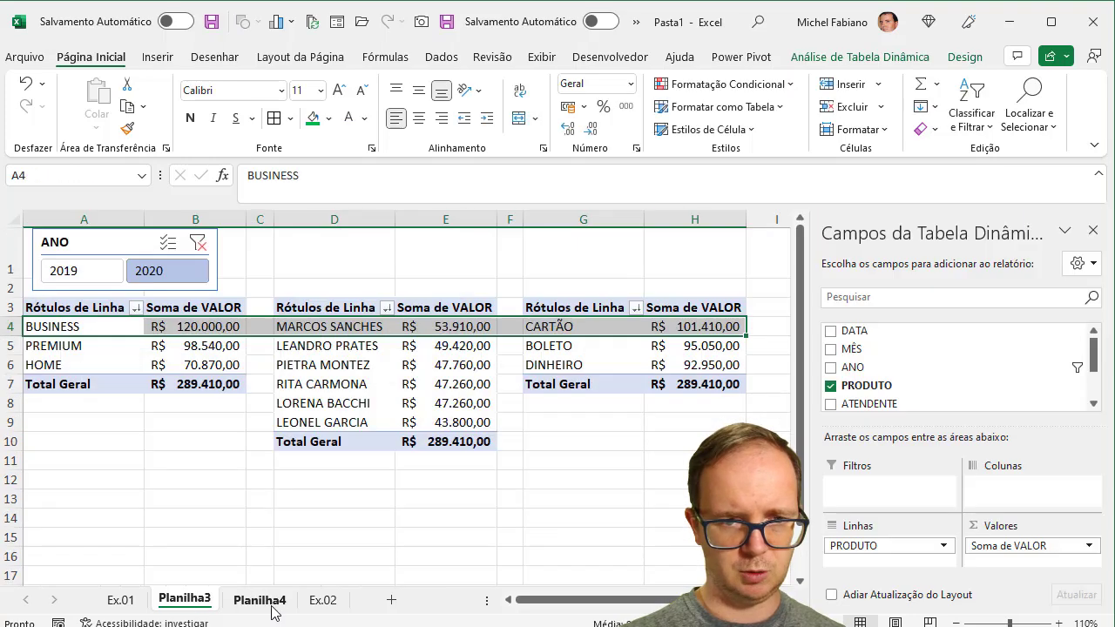
click(263, 605)
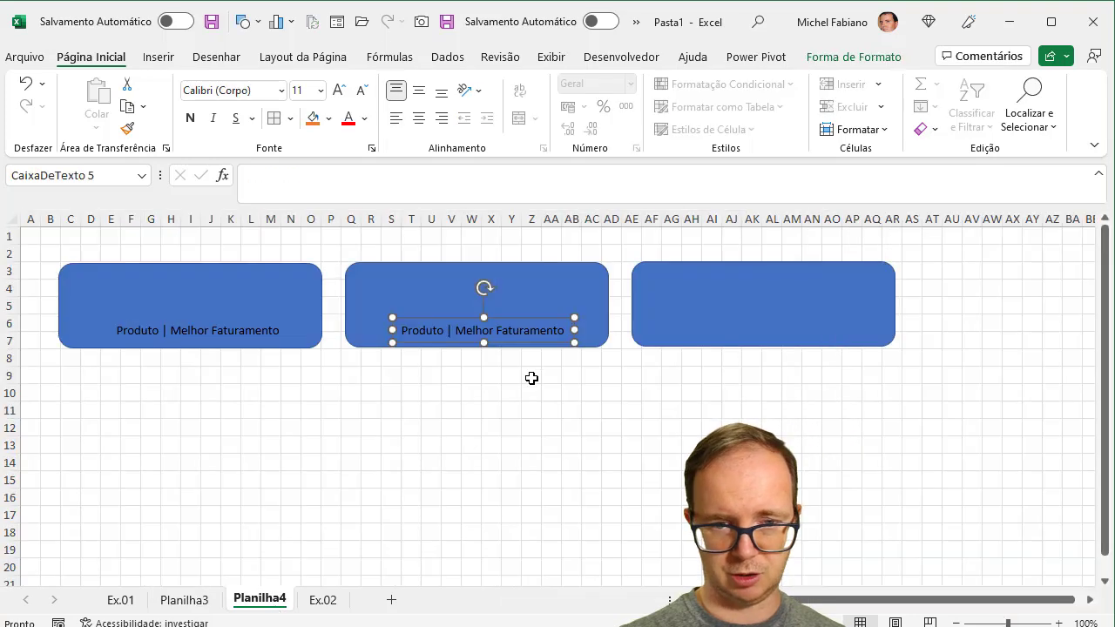
Change the second card's caption to "Atendente | Melhor Faturamento".
triple_click(449, 332)
click(448, 332)
key(shift+Right)
key(shift+Right)
key(shift+Right)
key(shift+Right)
key(shift+Right)
key(shift+Right)
key(shift+Right)
text(A)
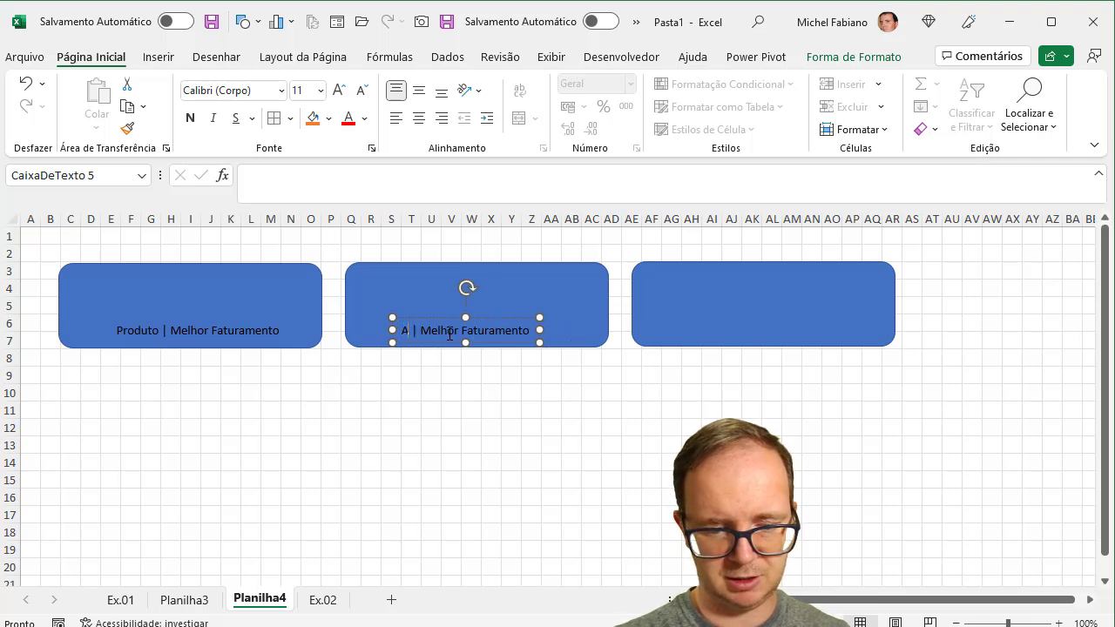
text(tendente)
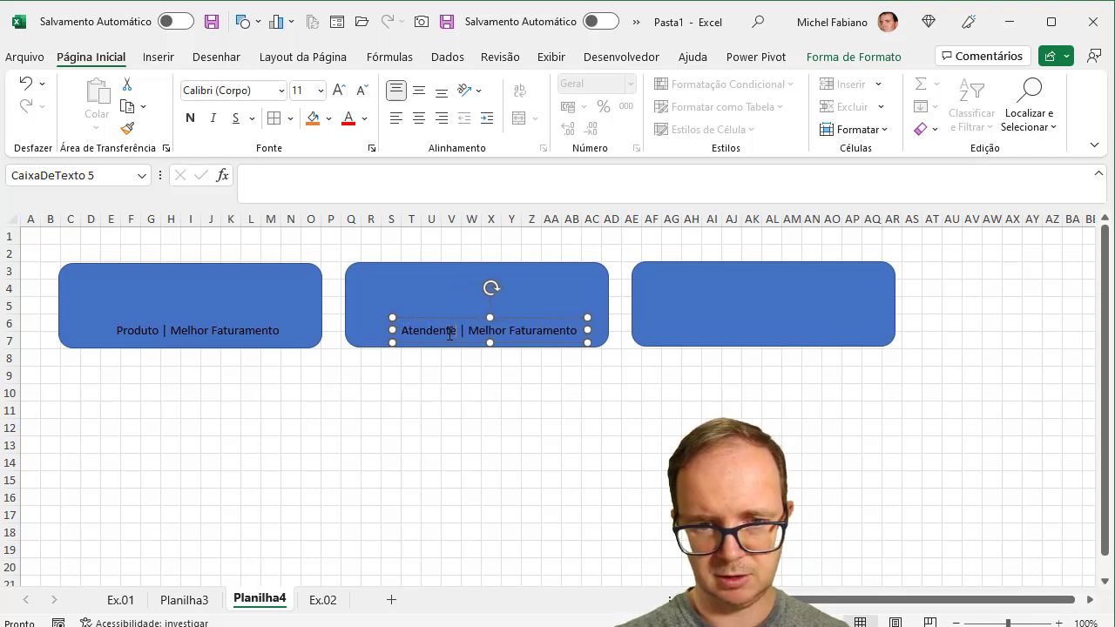
Copy the caption onto the third card, reword it as "Melhor Forma de Recebimento" and centre it there.
key(ctrl+d)
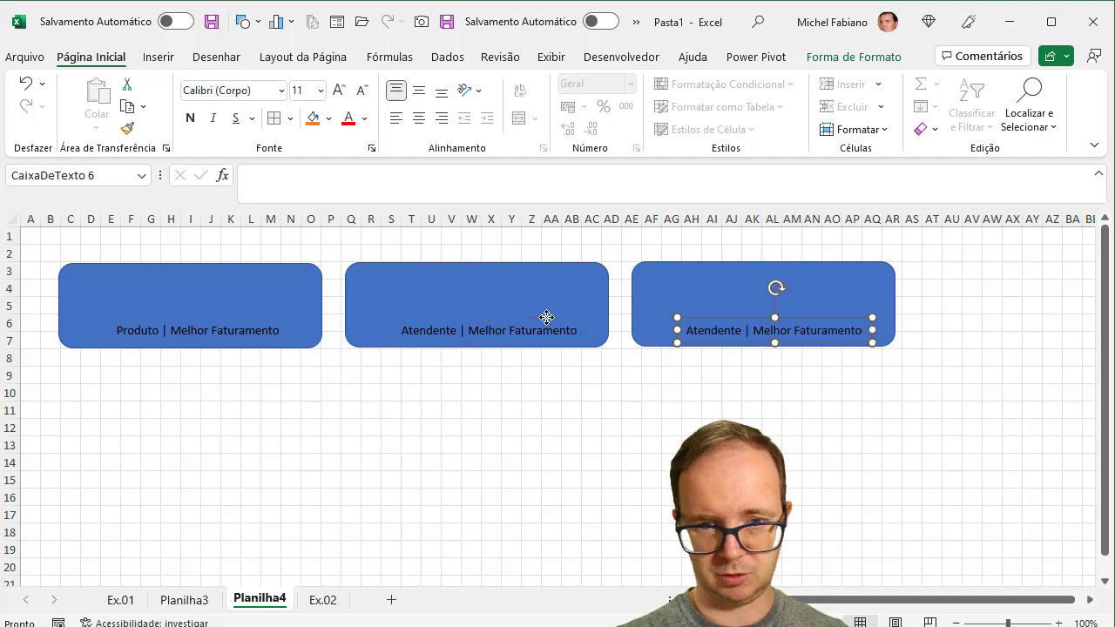
drag(731, 314, 718, 311)
drag(718, 313, 723, 311)
triple_click(772, 331)
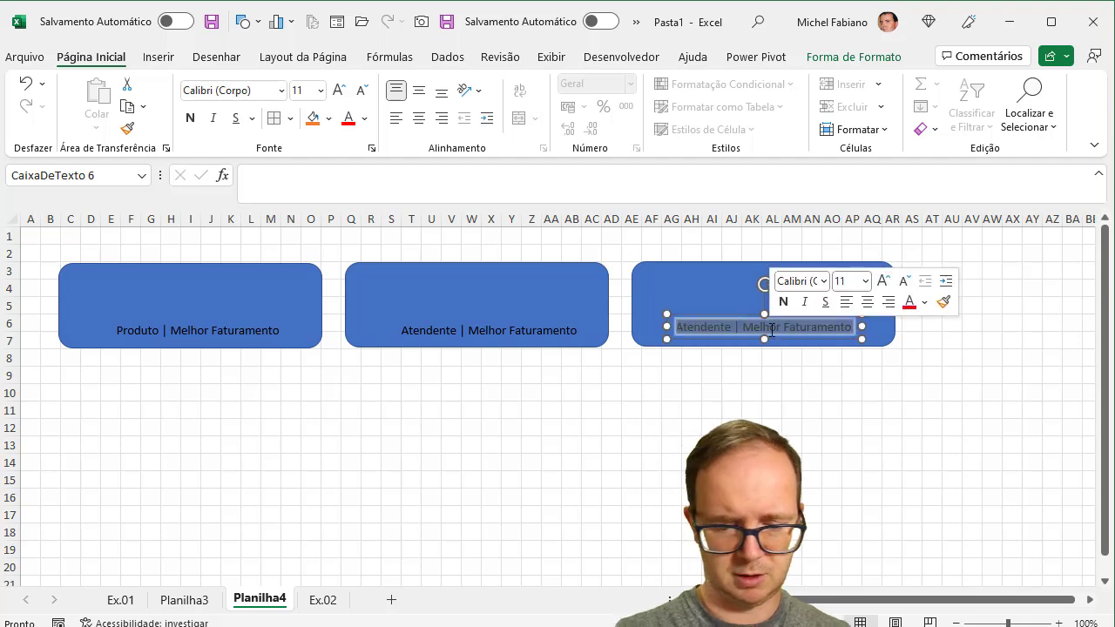
text(Melhor Forma)
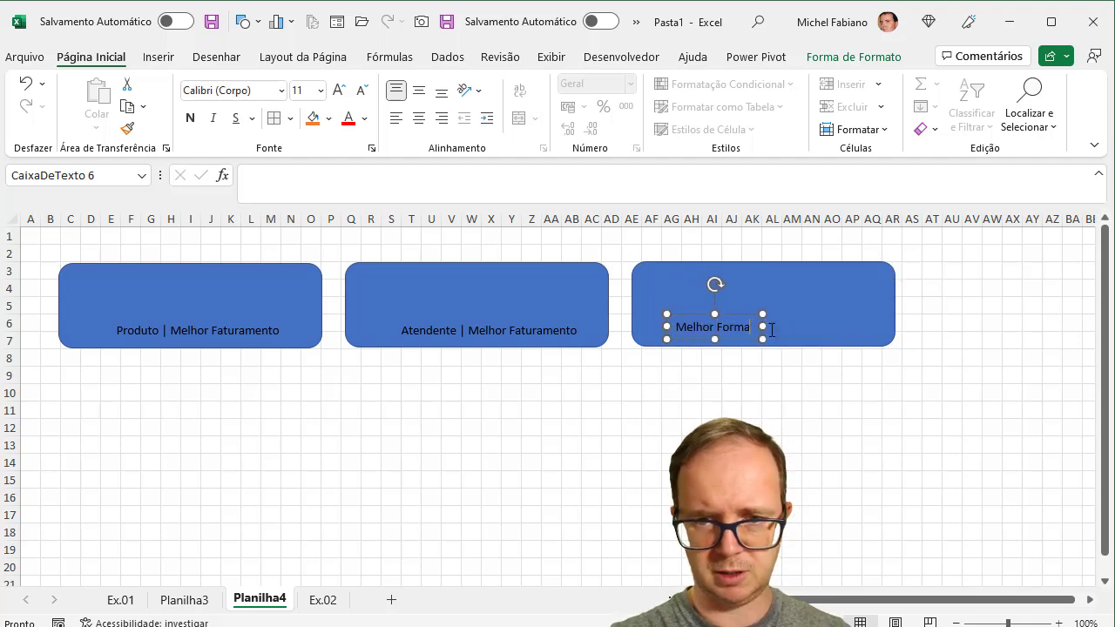
text( de Recene)
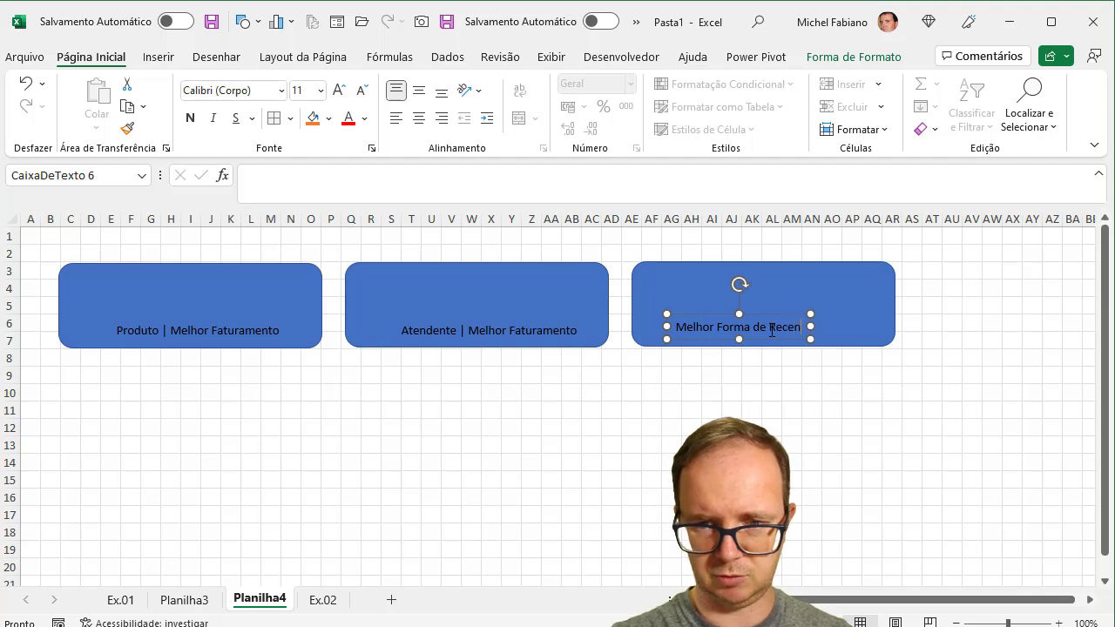
key(BackSpace)
key(BackSpace)
text(bimento)
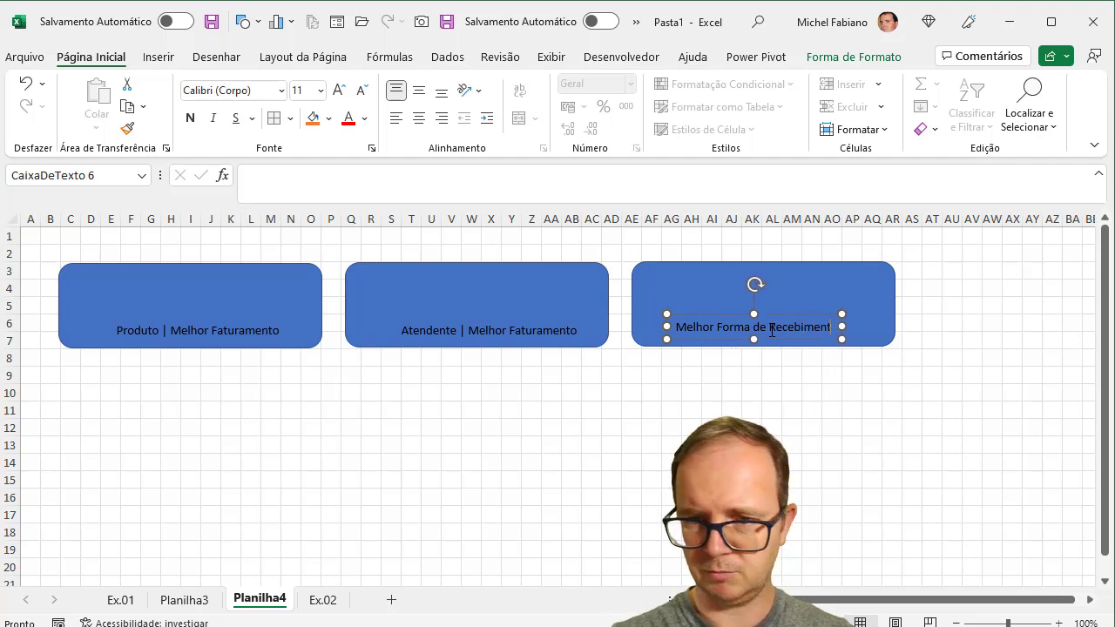
drag(790, 318, 796, 316)
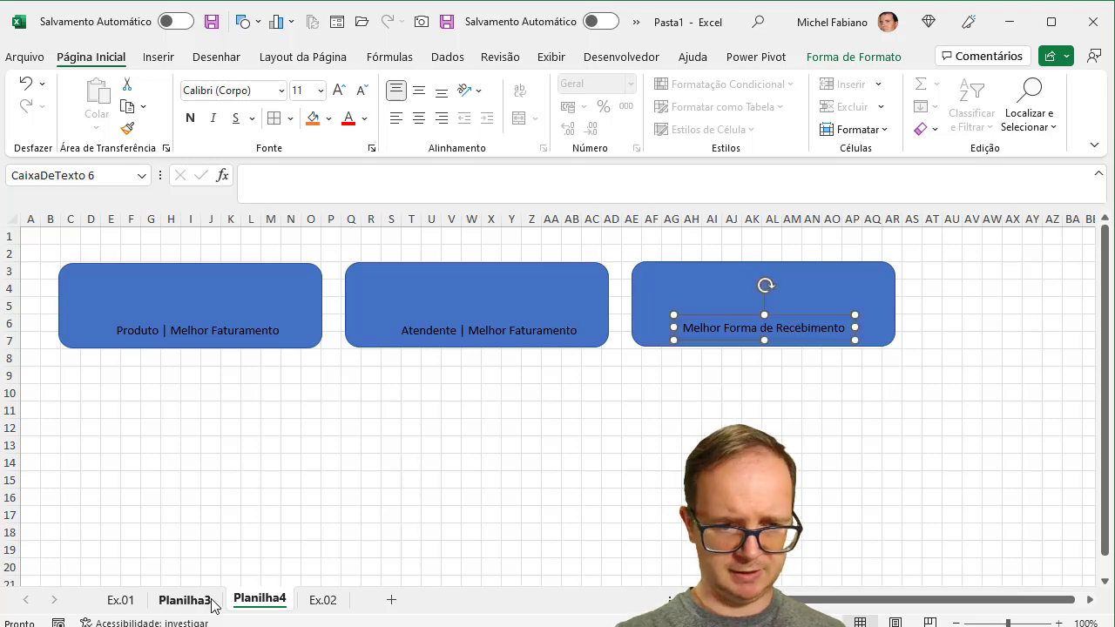
Move the ANO slicer from Planilha3 to Planilha4 and place it below the first card.
click(185, 599)
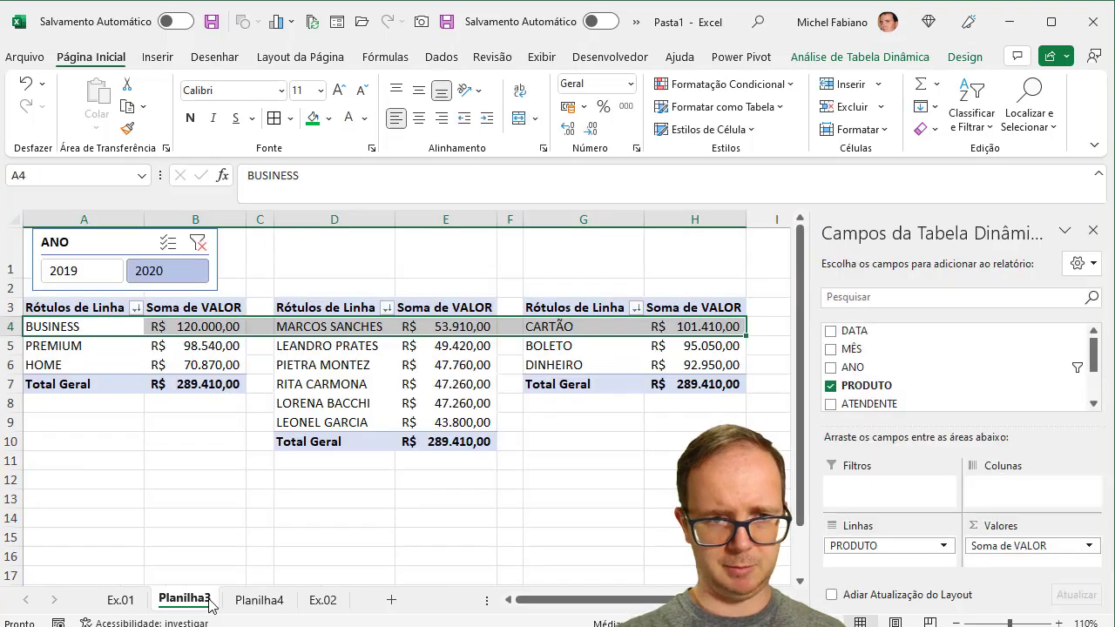
click(122, 249)
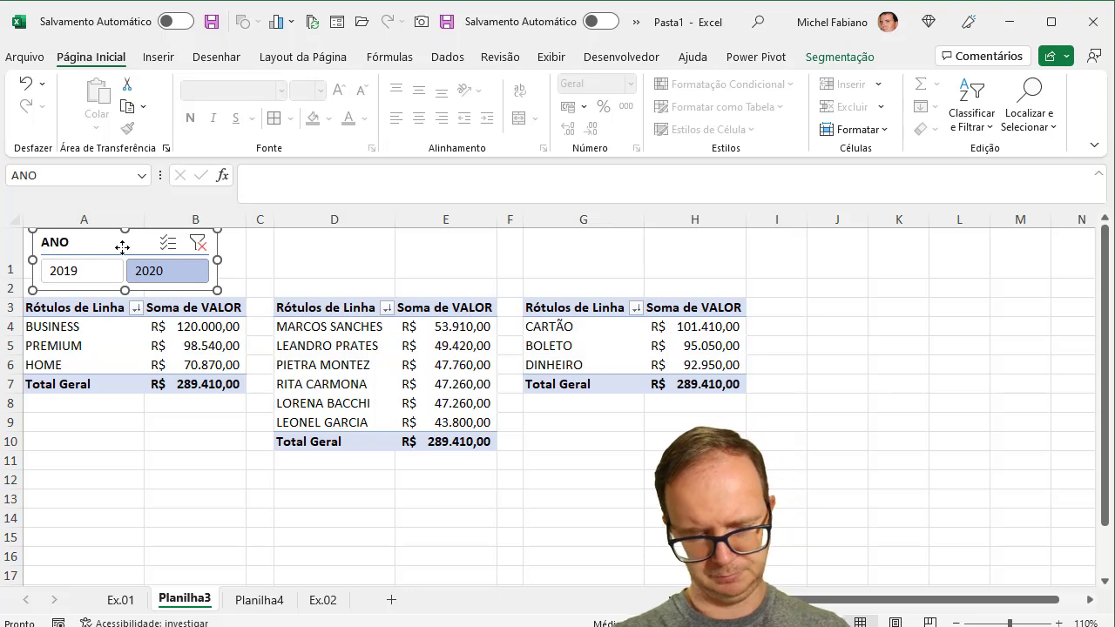
key(Delete)
click(262, 600)
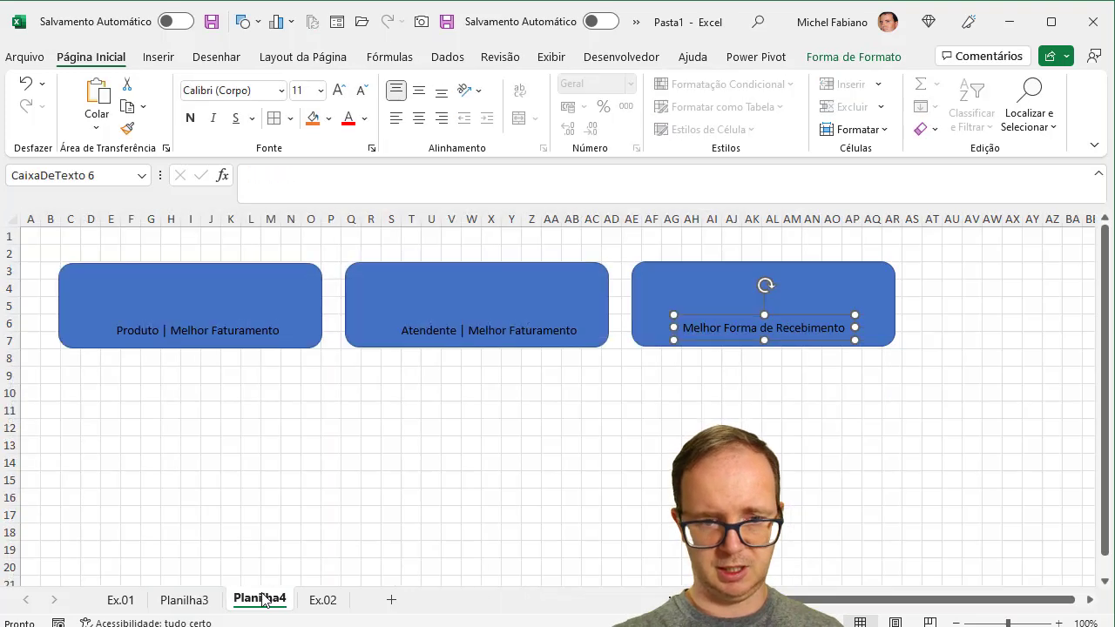
click(298, 425)
key(ctrl+v)
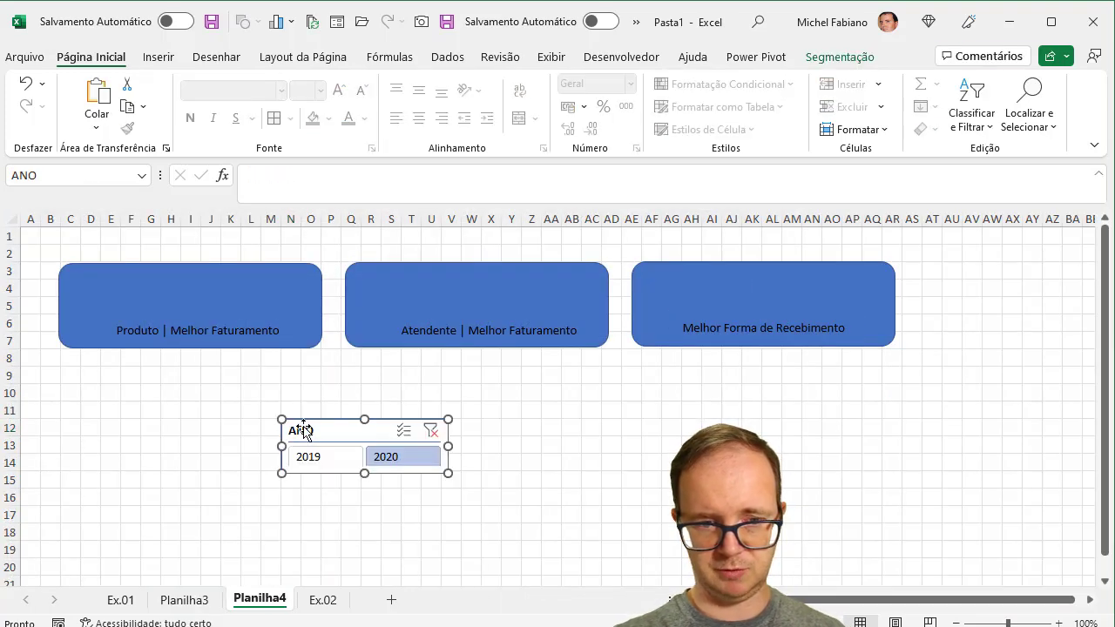
drag(301, 430, 170, 395)
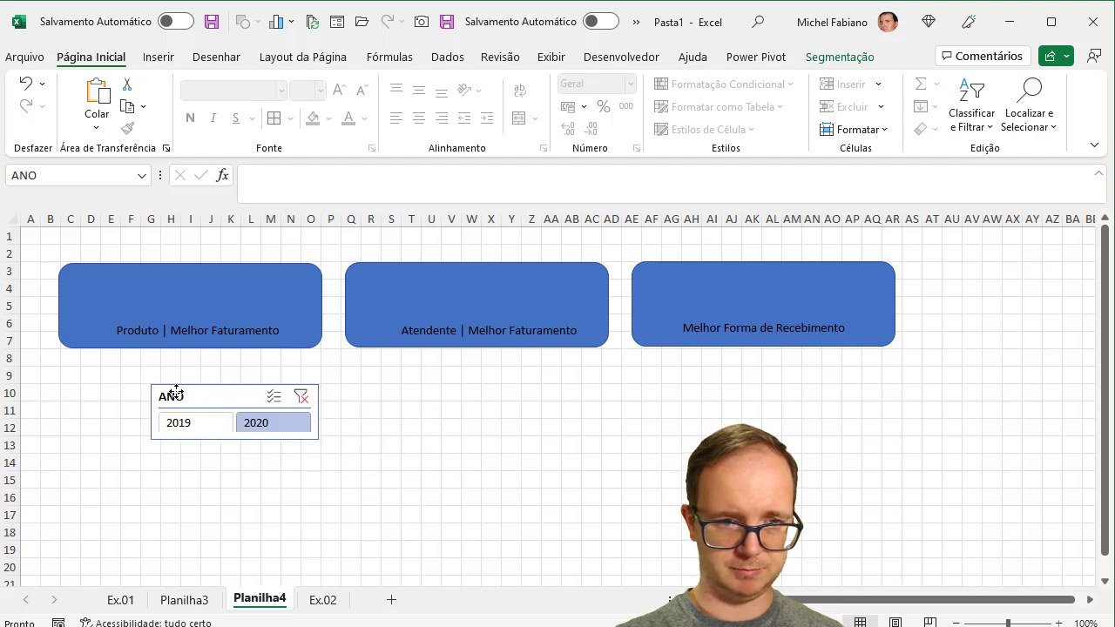
Link the first card's text to the top product value with the formula =Planilha3!B4.
click(232, 288)
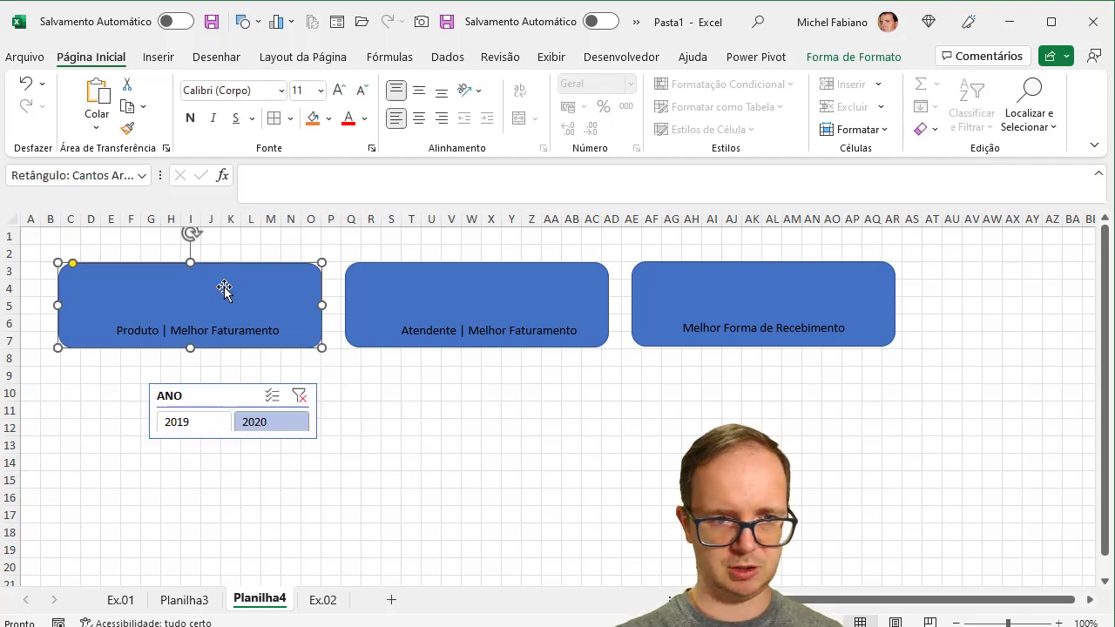
click(285, 178)
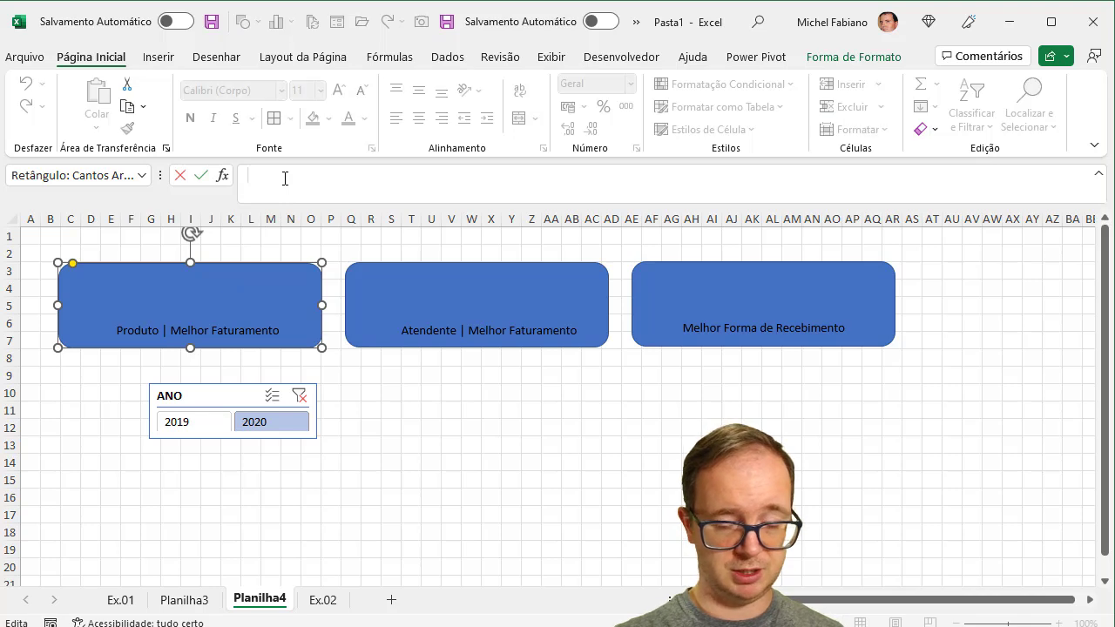
text(=Planilha3!)
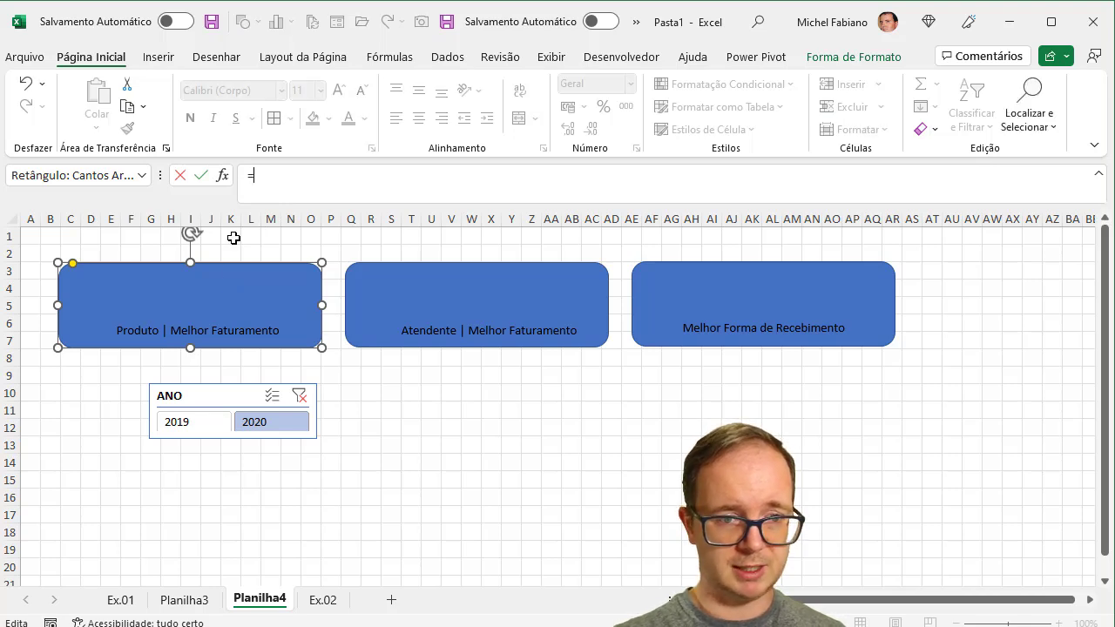
click(184, 599)
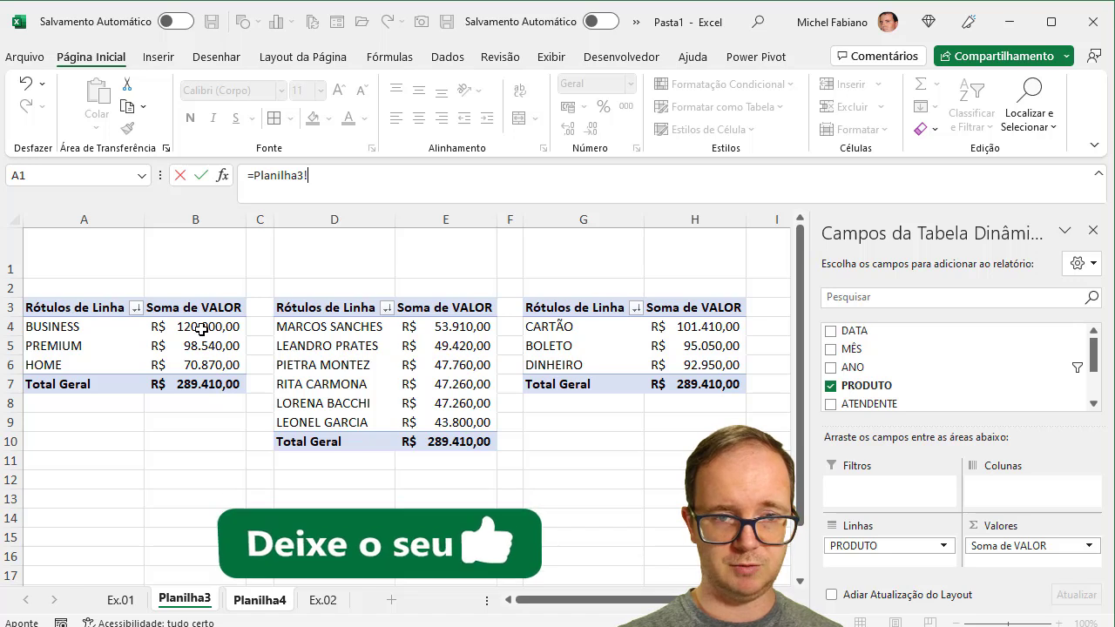
click(202, 329)
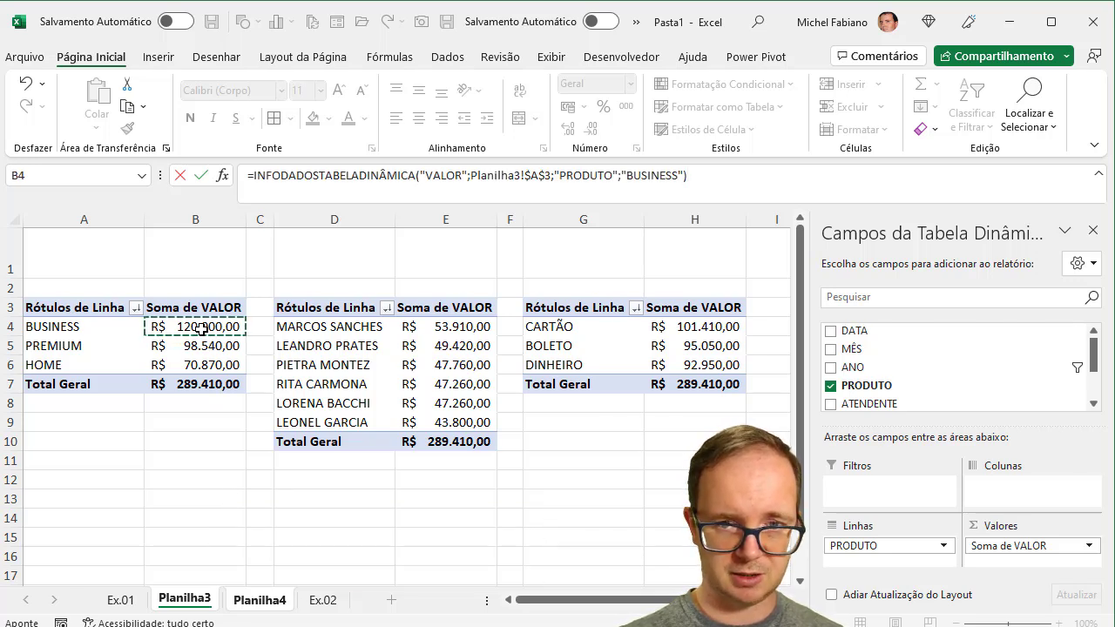
click(187, 423)
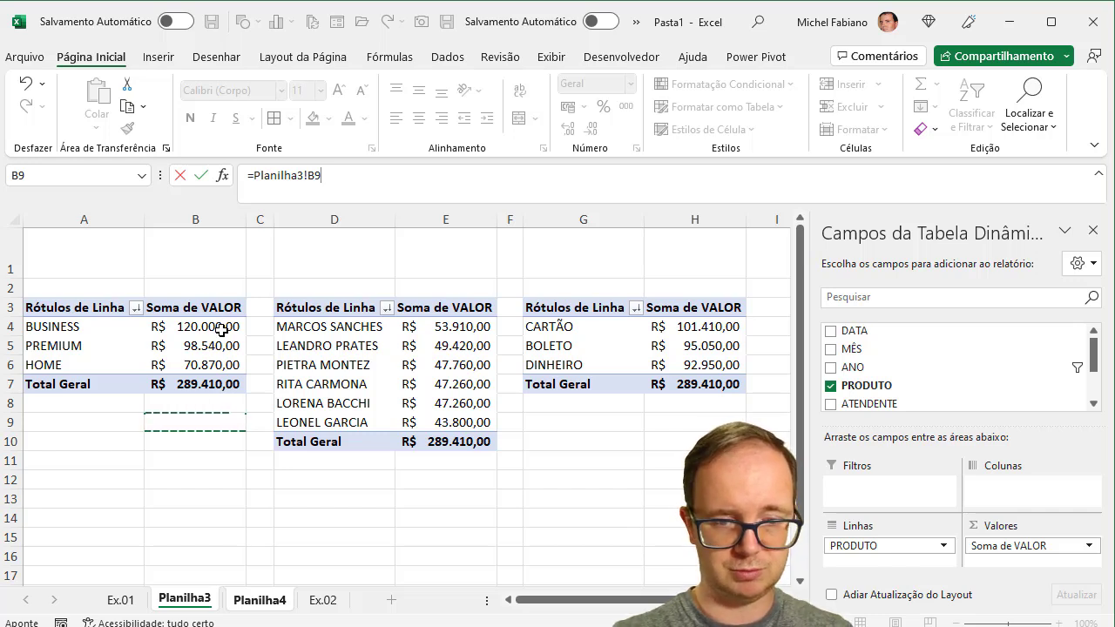
key(BackSpace)
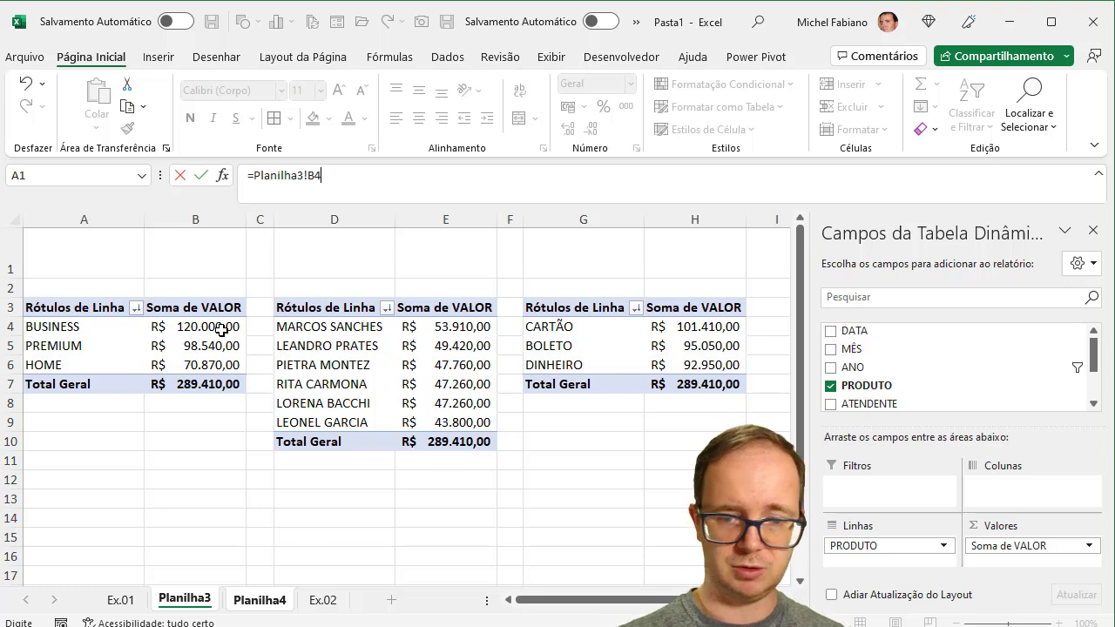
key(Return)
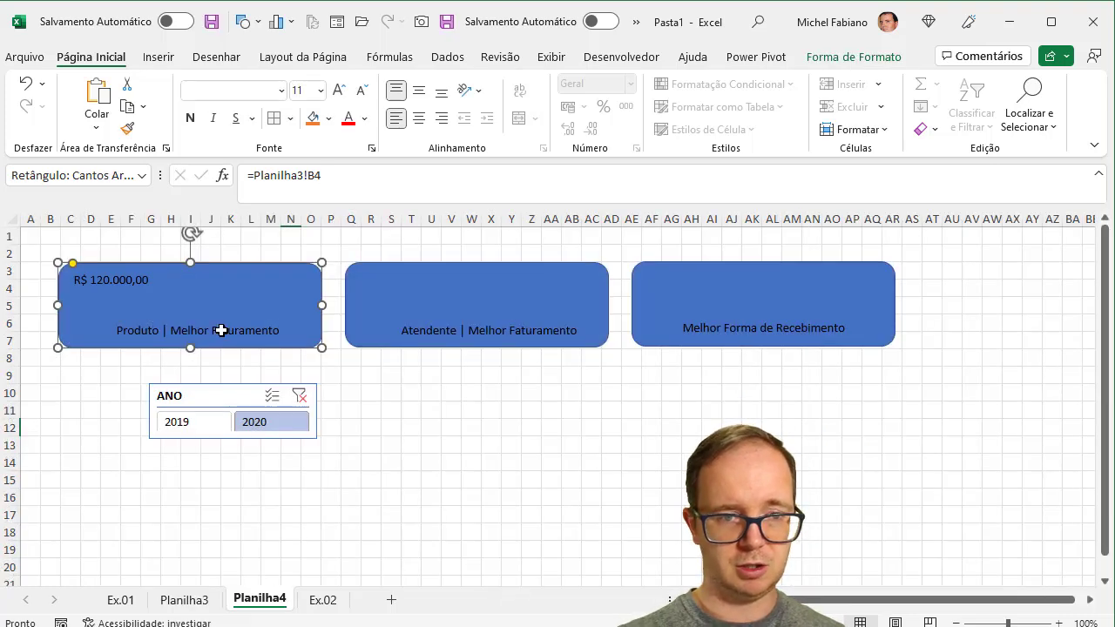
Centre the first card's value horizontally and vertically and set its font size to 24.
click(419, 127)
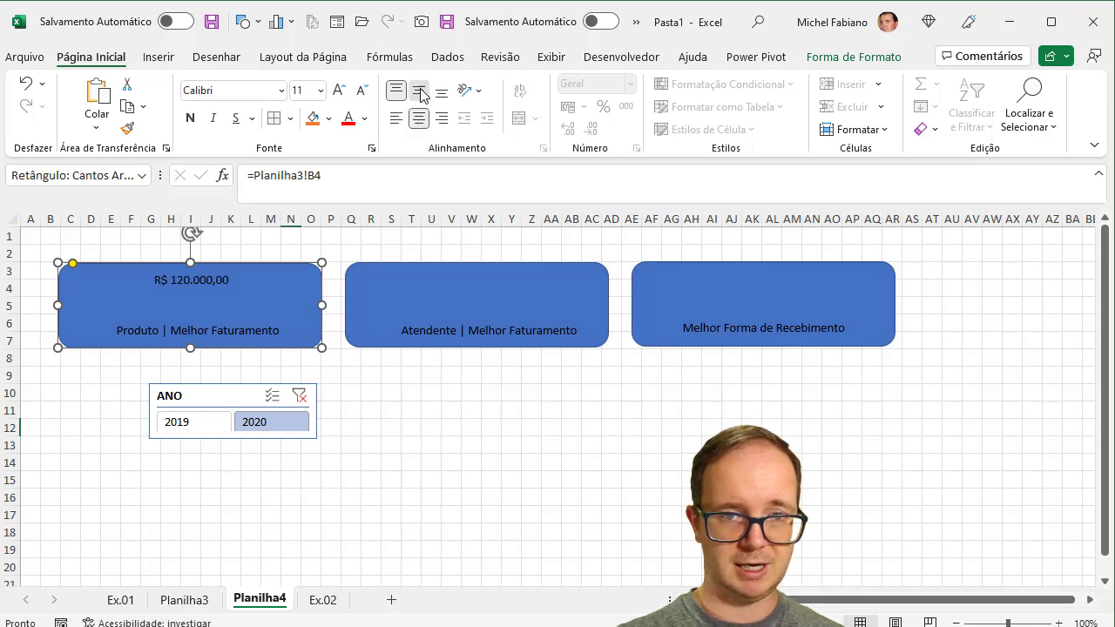
click(419, 90)
click(339, 90)
click(339, 90)
click(339, 90)
click(339, 89)
click(339, 89)
click(339, 90)
click(338, 90)
click(361, 90)
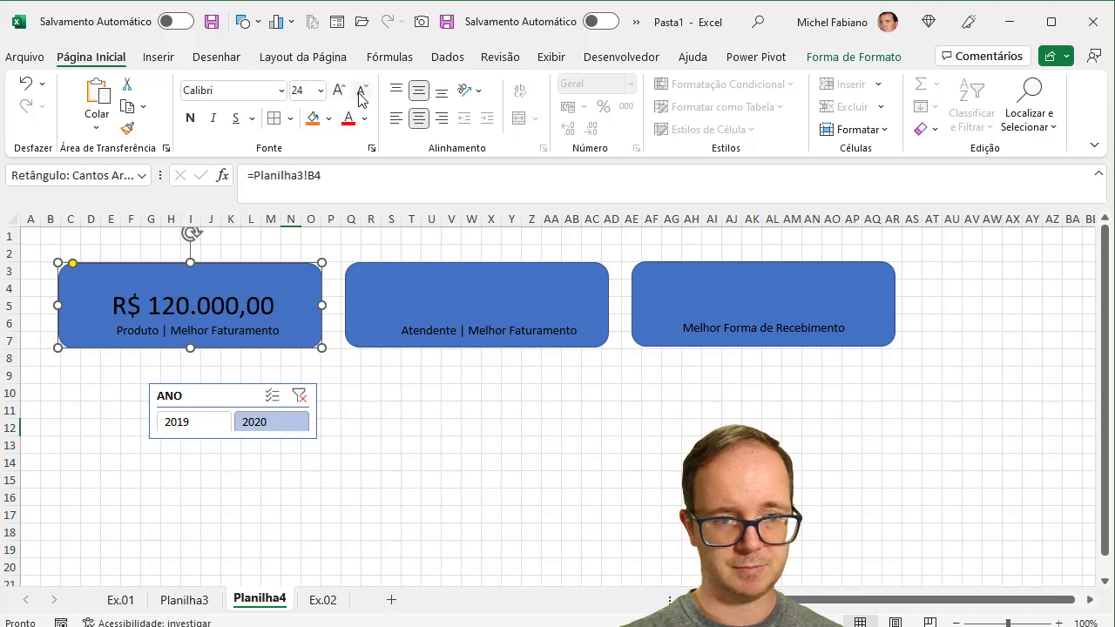
Format the first card's value in white, bold Segoe UI.
click(364, 119)
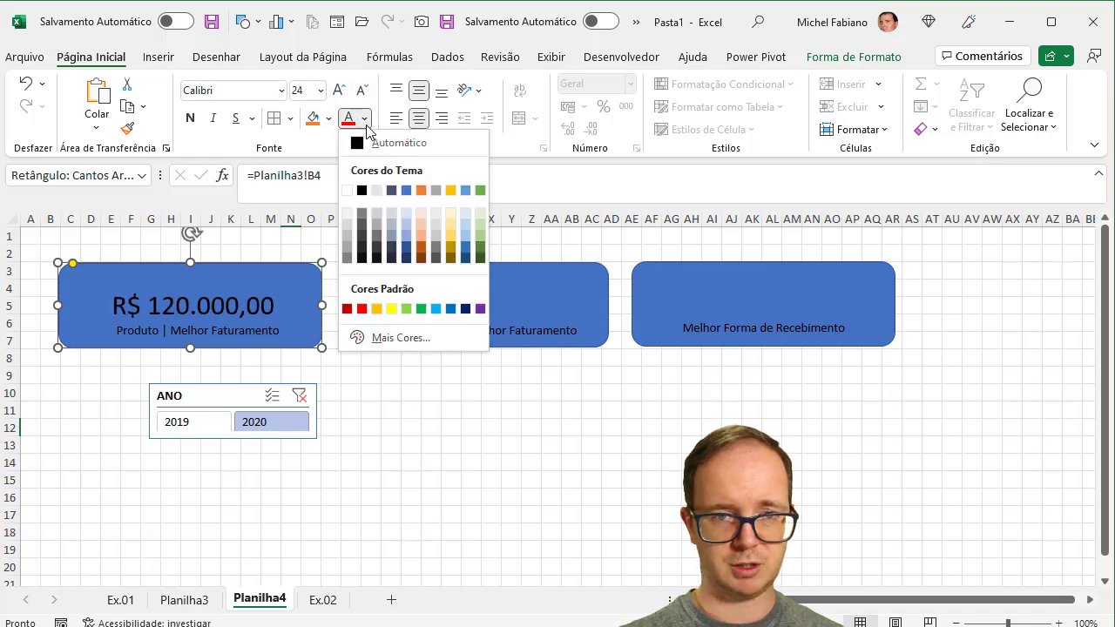
click(348, 191)
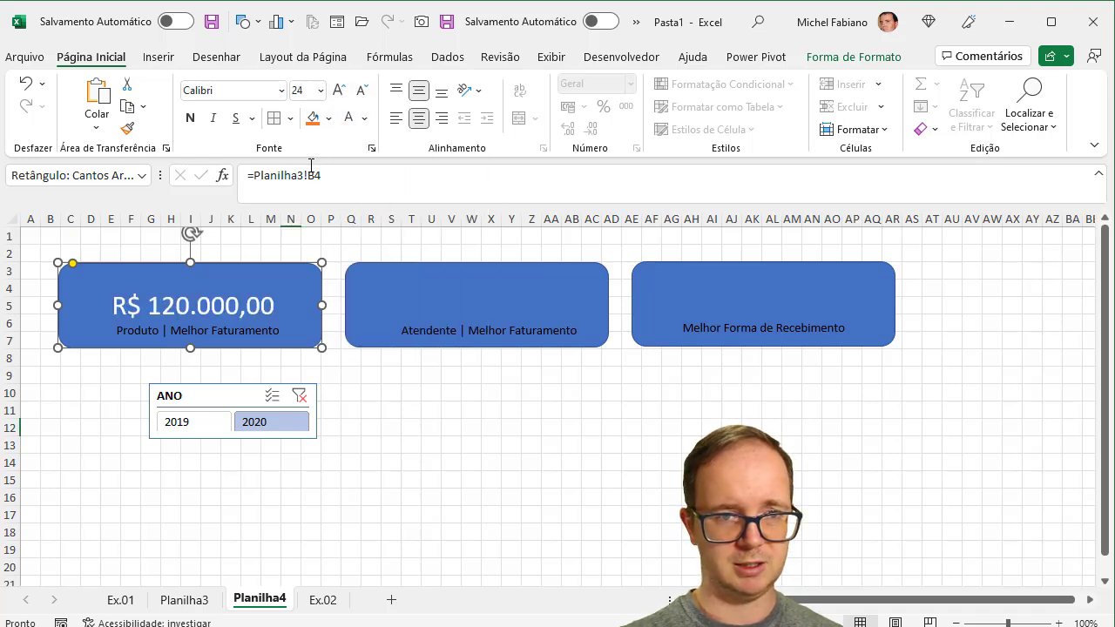
click(265, 92)
text(Segoe UI)
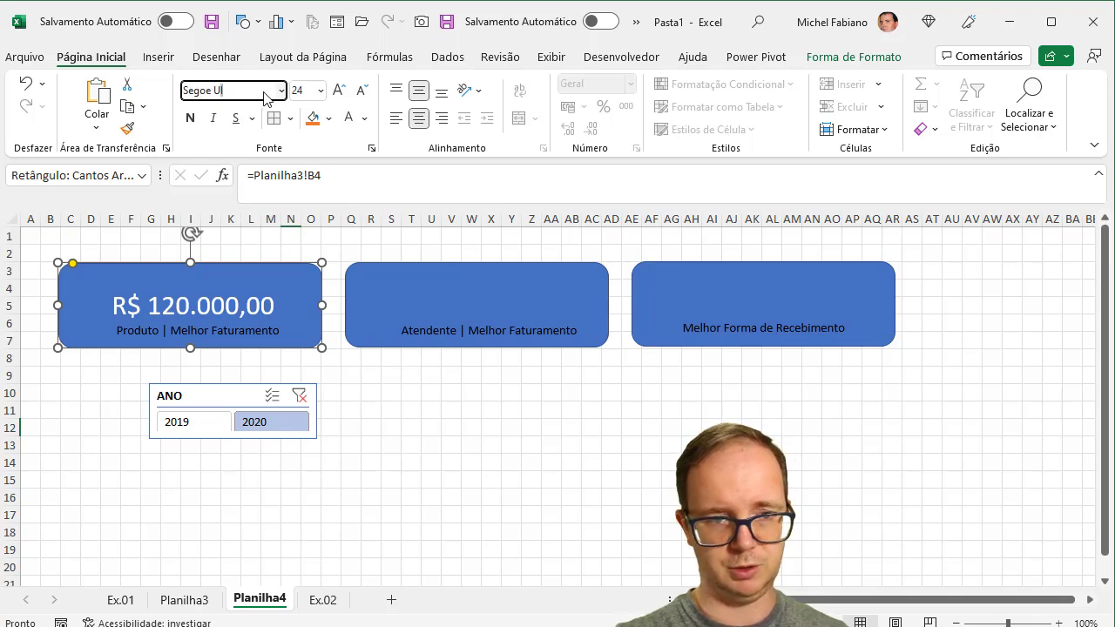
key(Return)
click(192, 119)
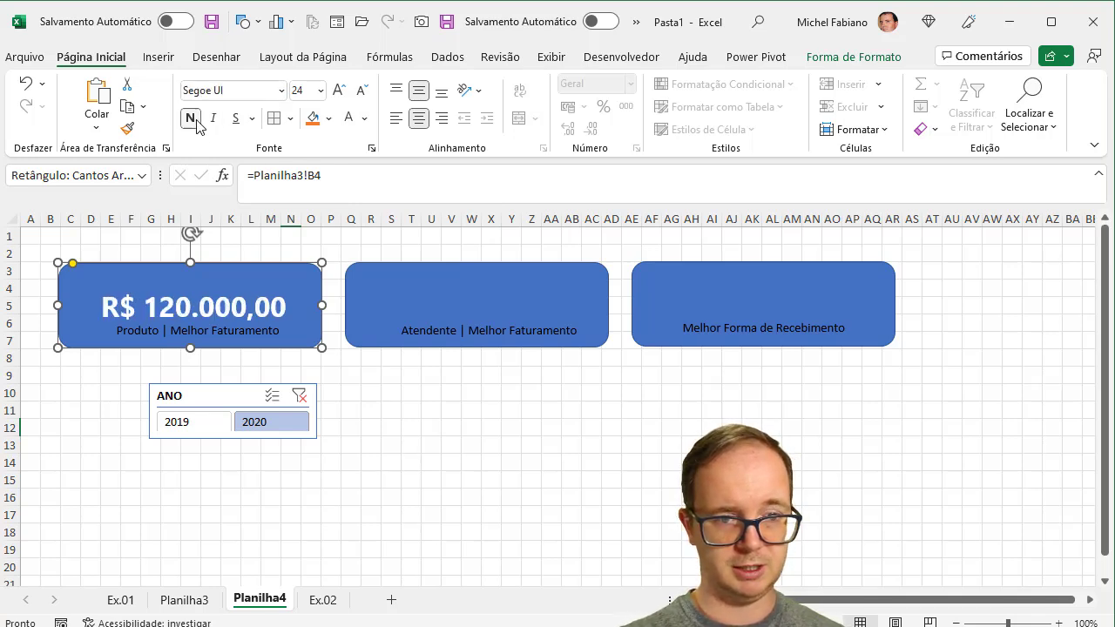
Fill the first card with the darkest shade of the theme blue and remove its outline.
click(329, 118)
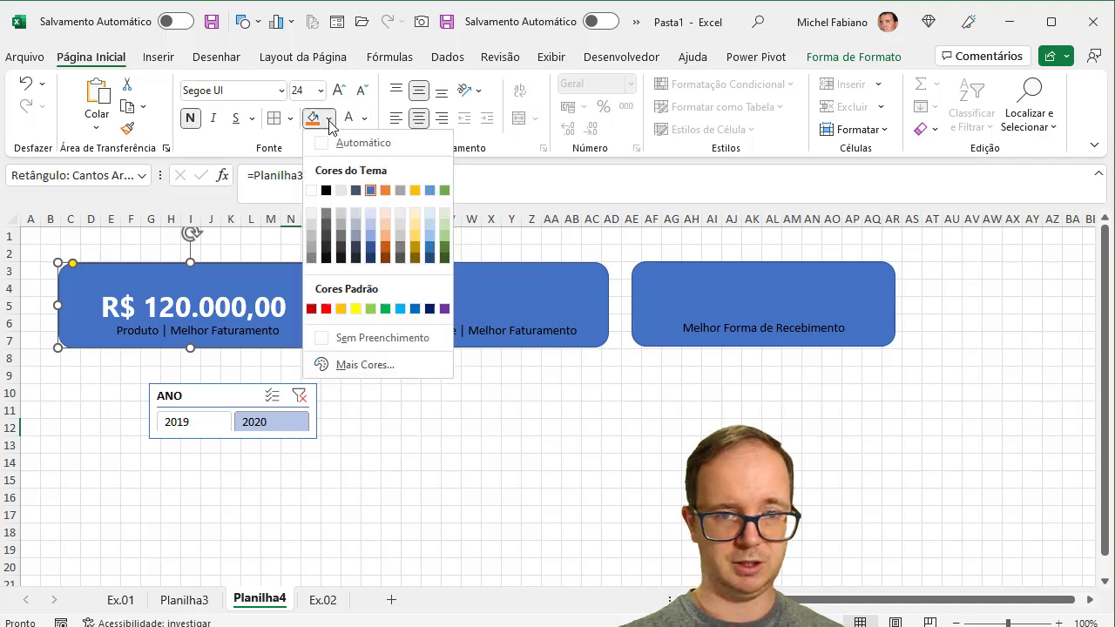
click(372, 259)
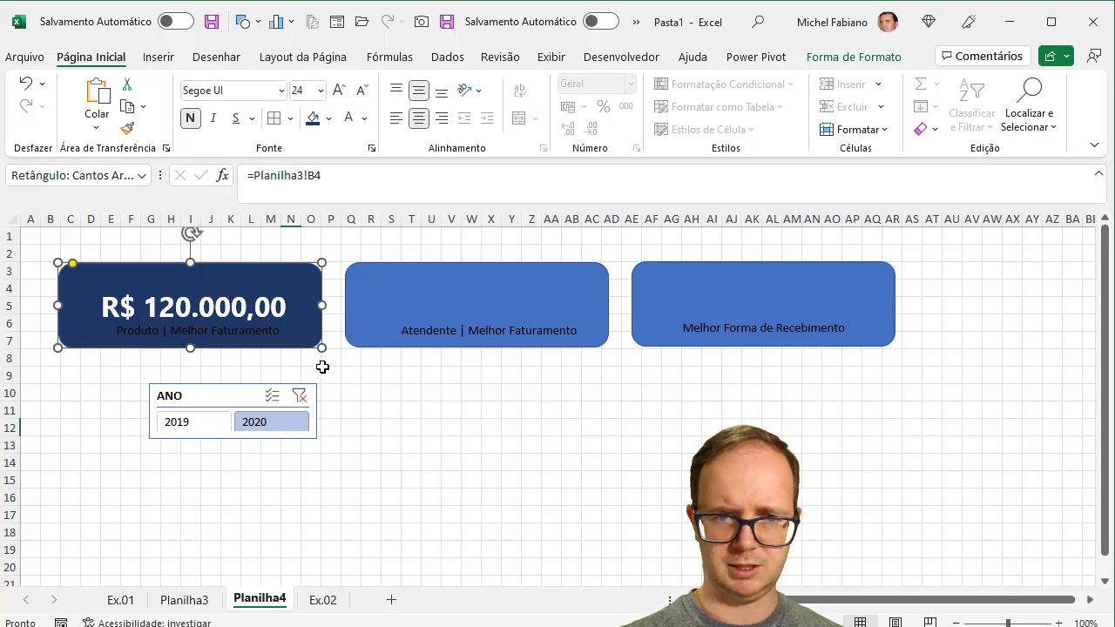
click(896, 58)
click(425, 106)
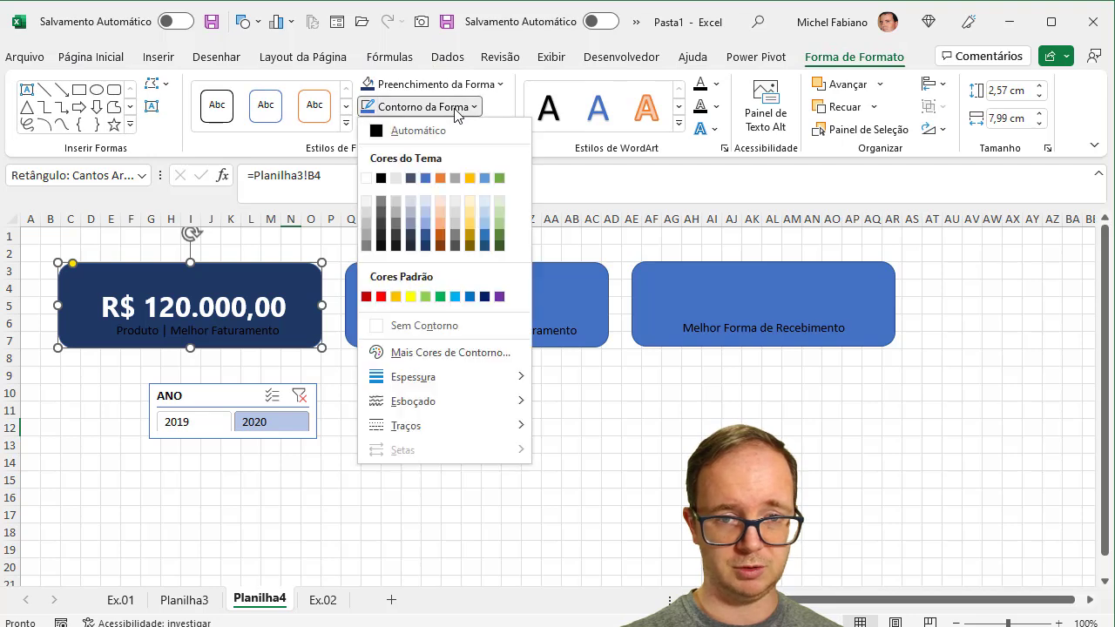
click(423, 326)
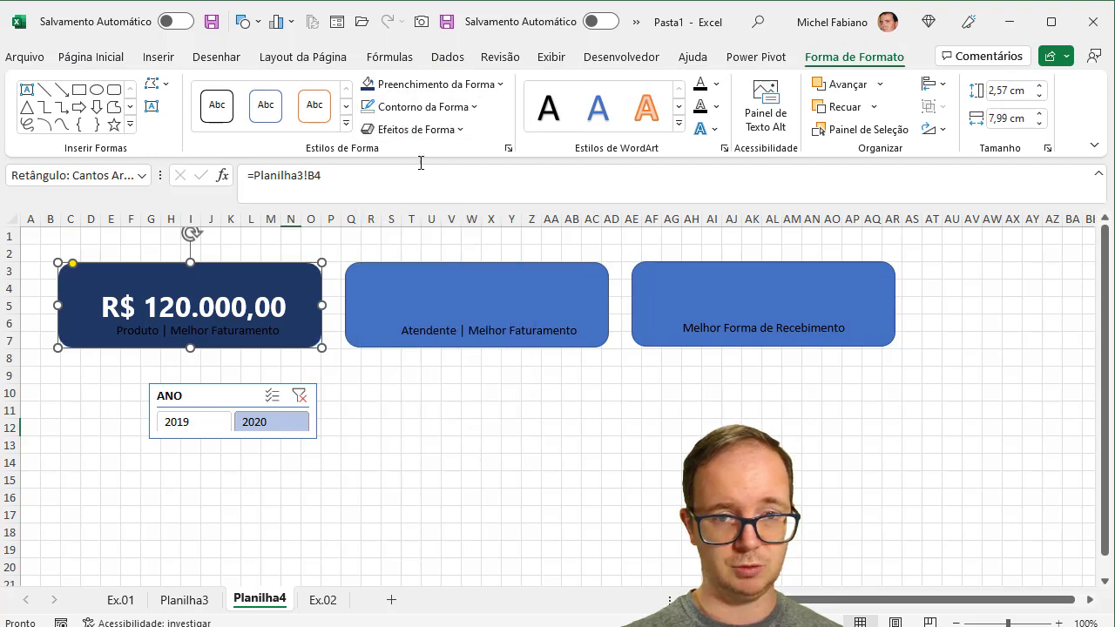
Apply a centred outer shadow to the first card.
click(438, 129)
mouse_move(436, 208)
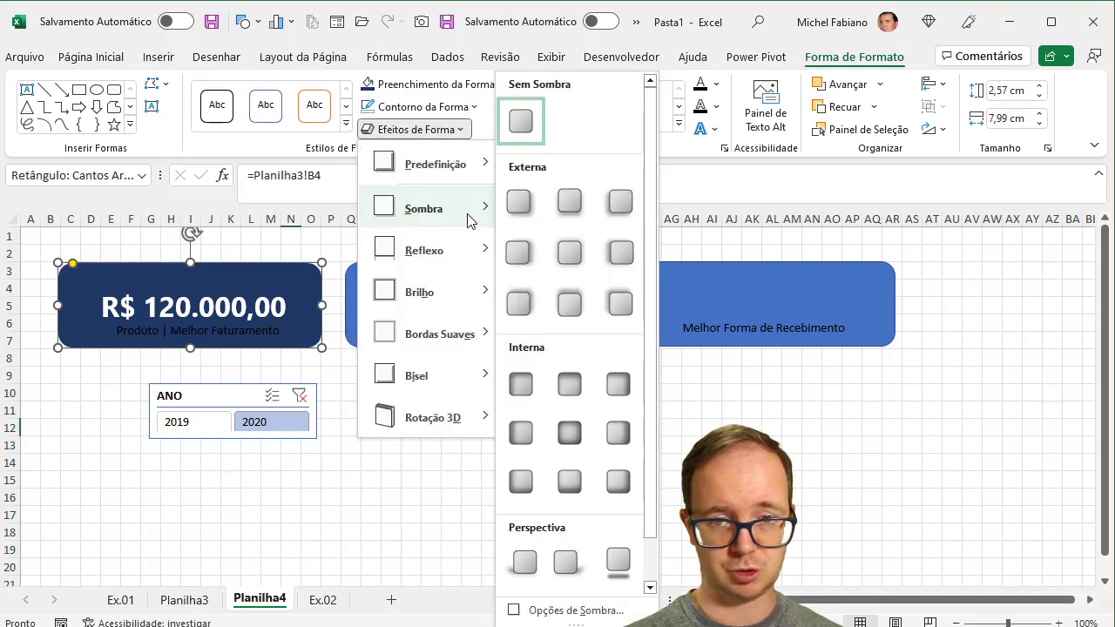
click(575, 251)
click(506, 412)
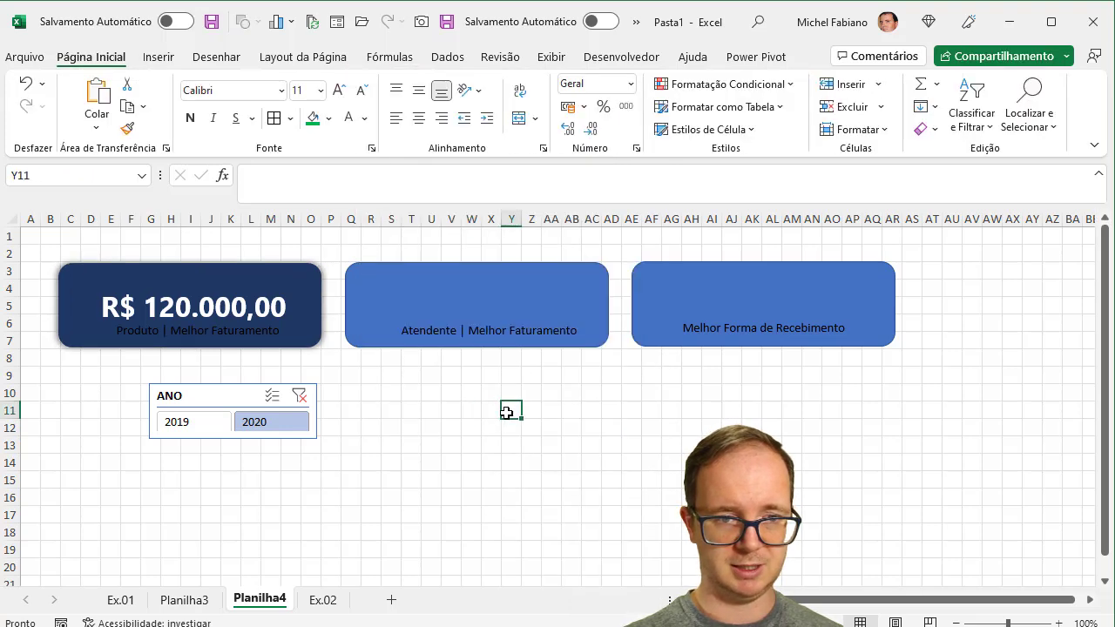
click(315, 275)
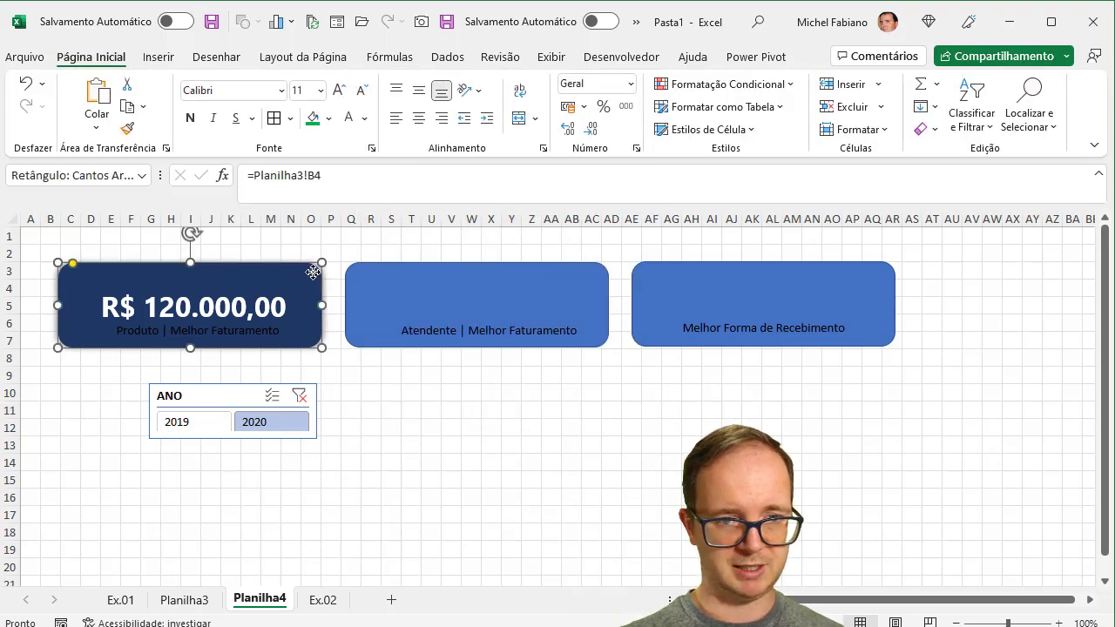
Link the second card's text to the top attendant value with the formula =Planilha3!E4.
click(485, 273)
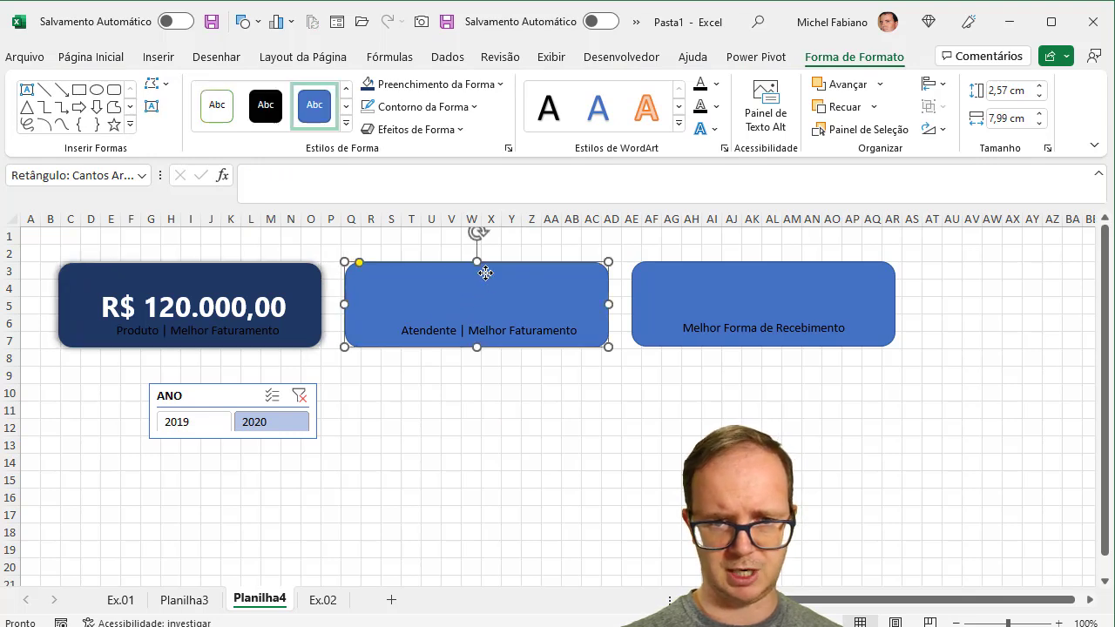
click(355, 190)
text(=)
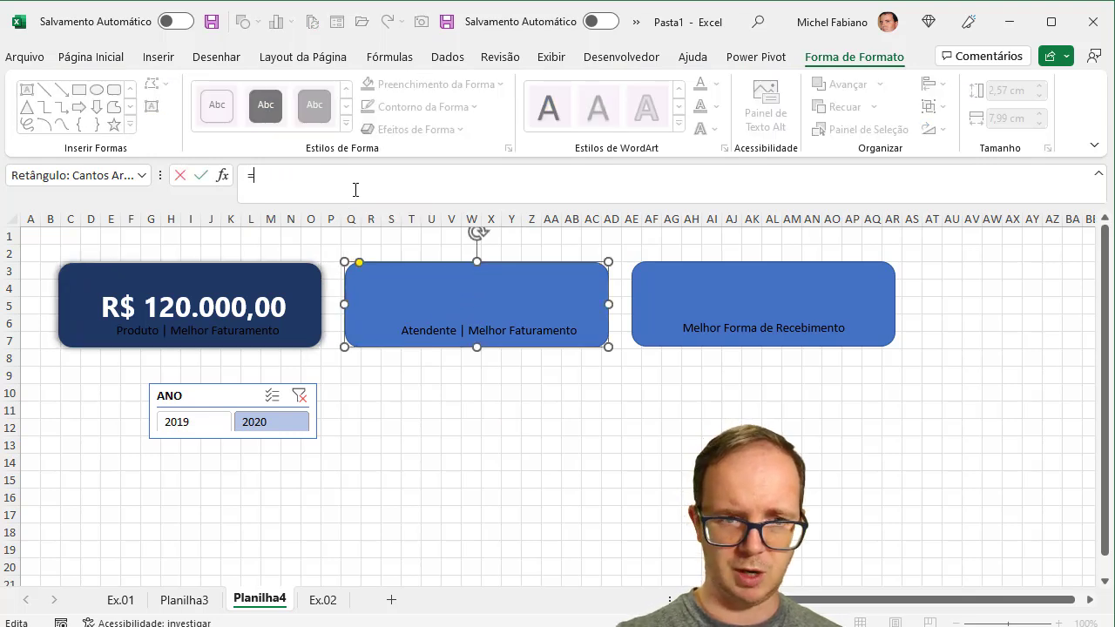
click(183, 599)
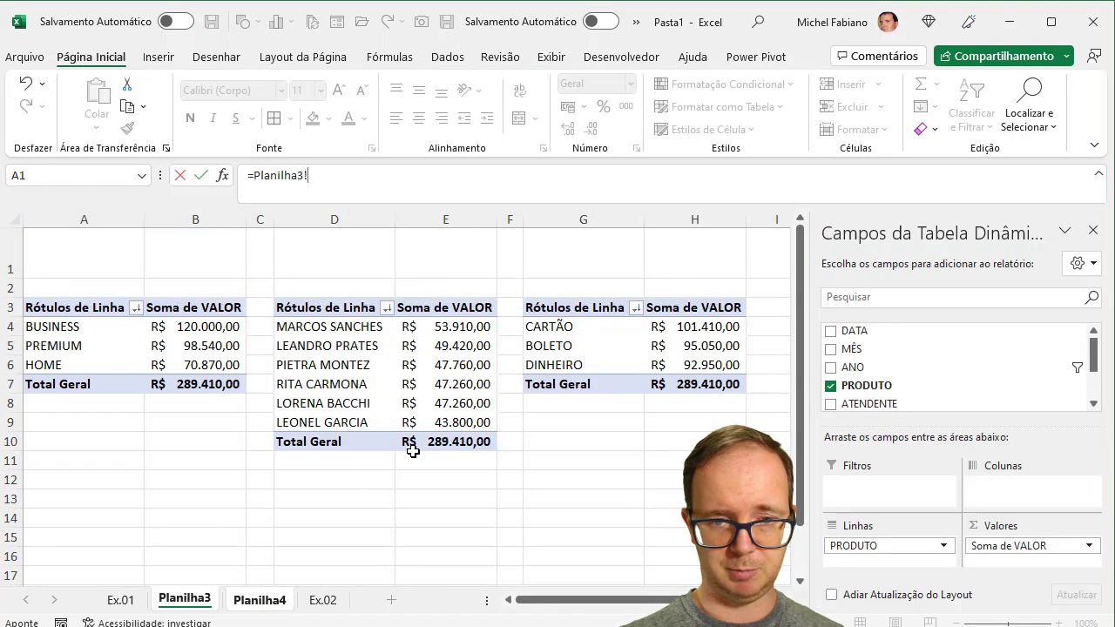
click(435, 480)
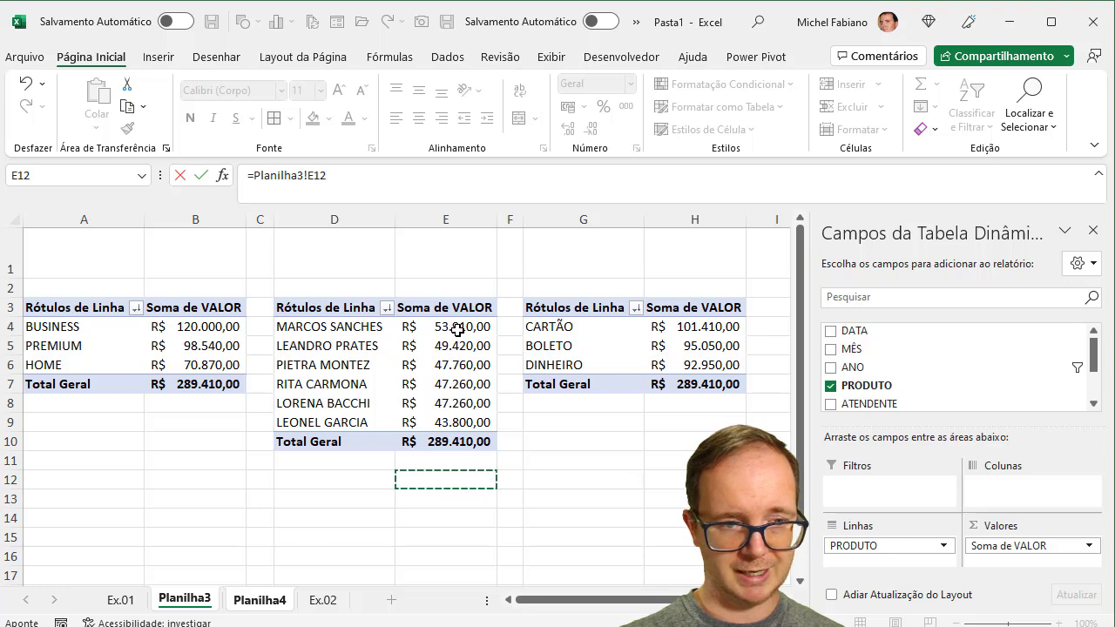
key(BackSpace)
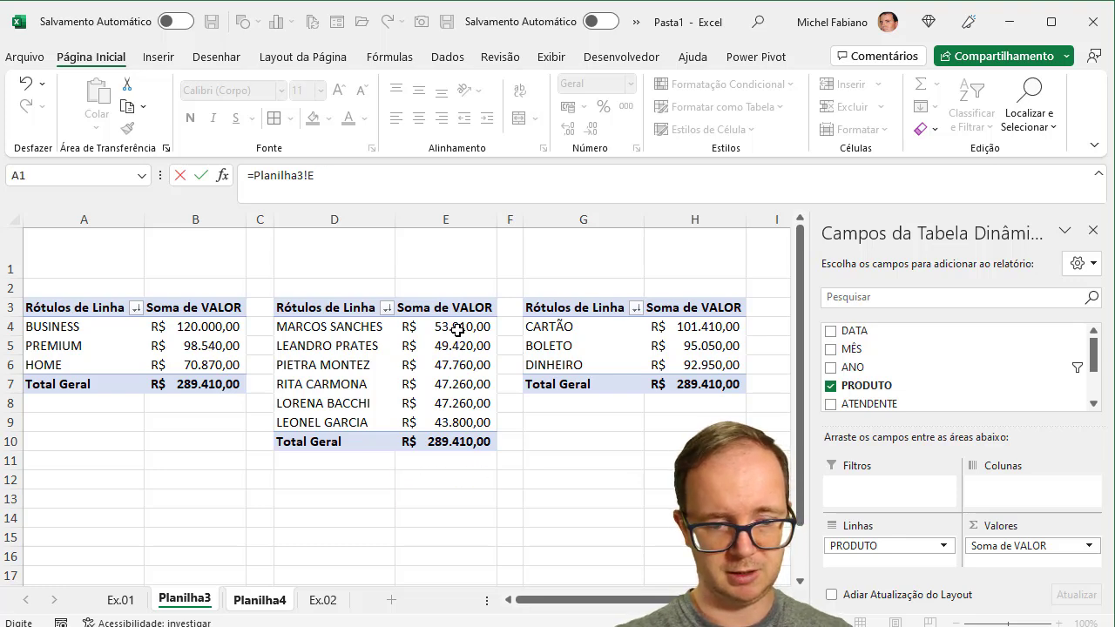
key(Return)
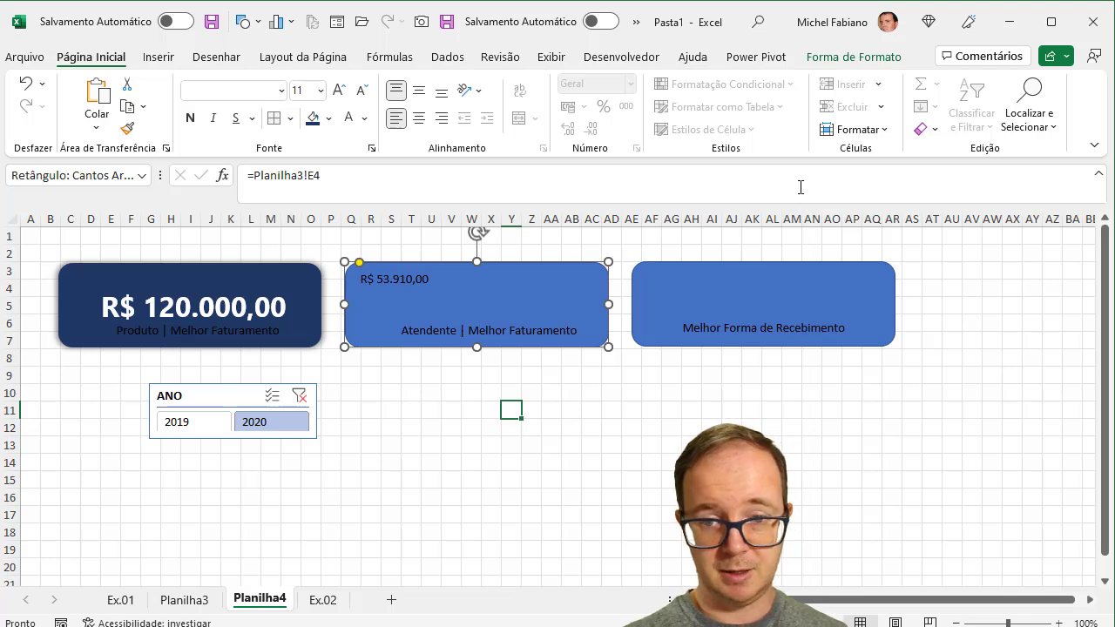
Link the third card's text to the top payment method value with the formula =Planilha3!H4.
click(810, 270)
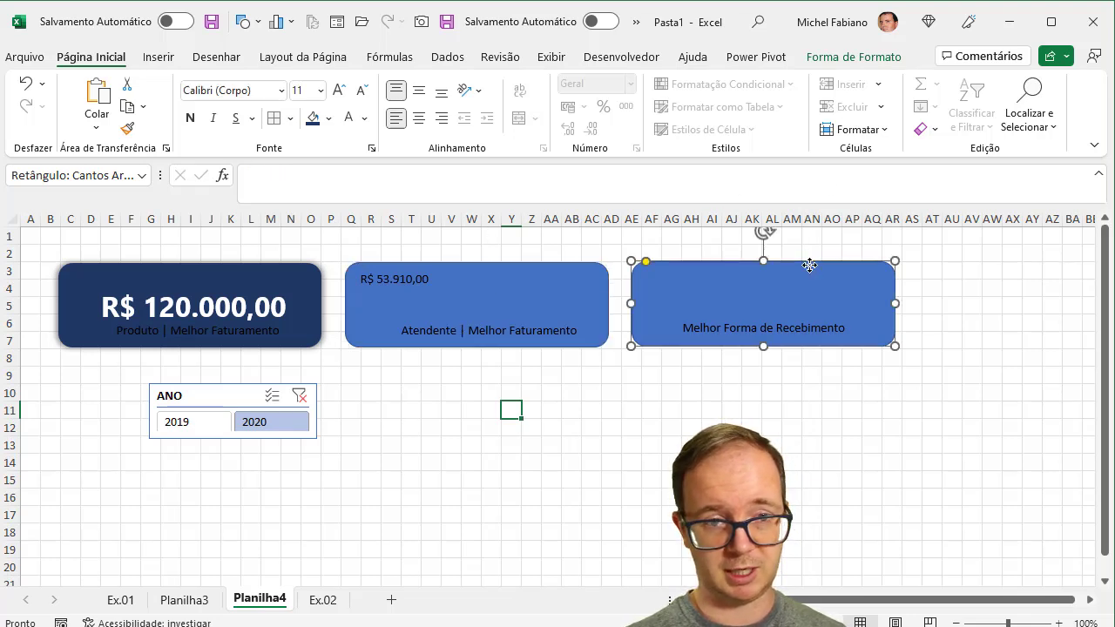
click(374, 189)
text(=)
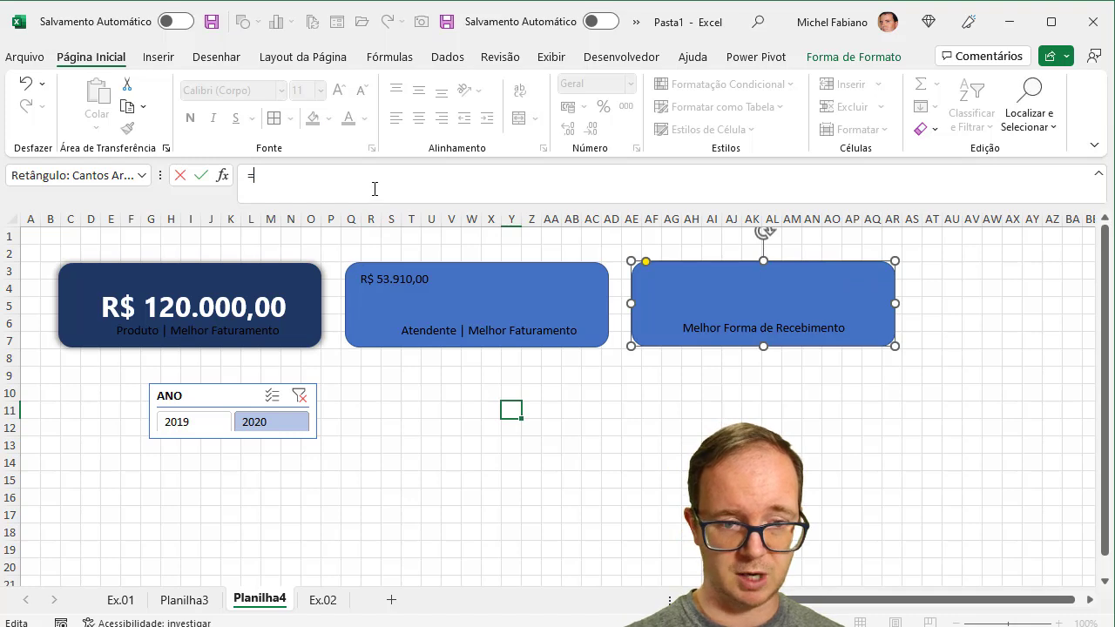
click(183, 600)
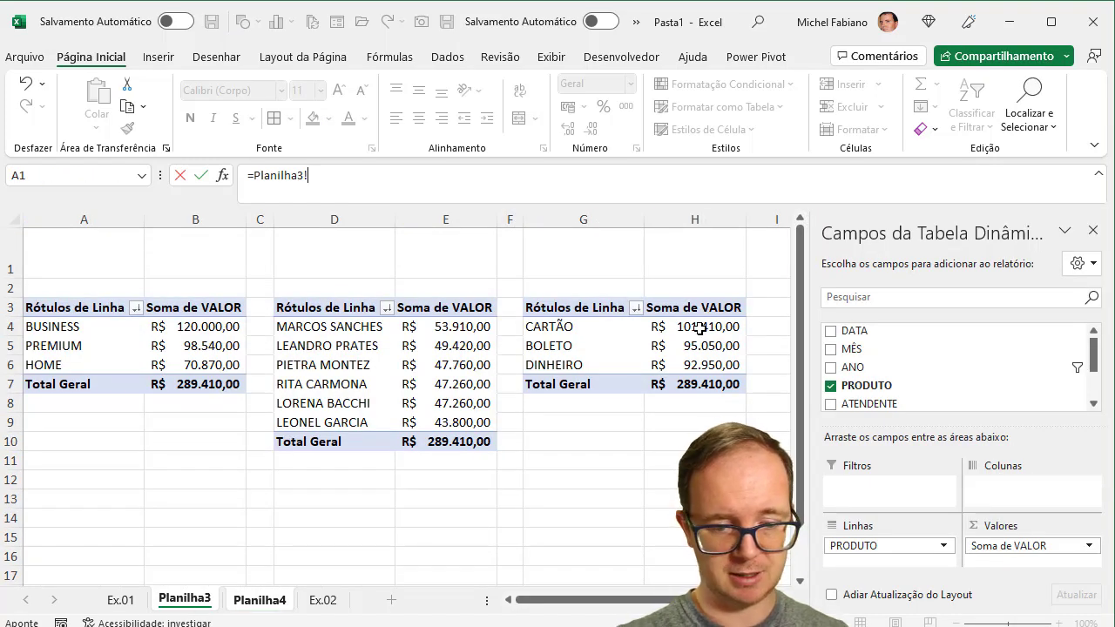
text(h)
key(Return)
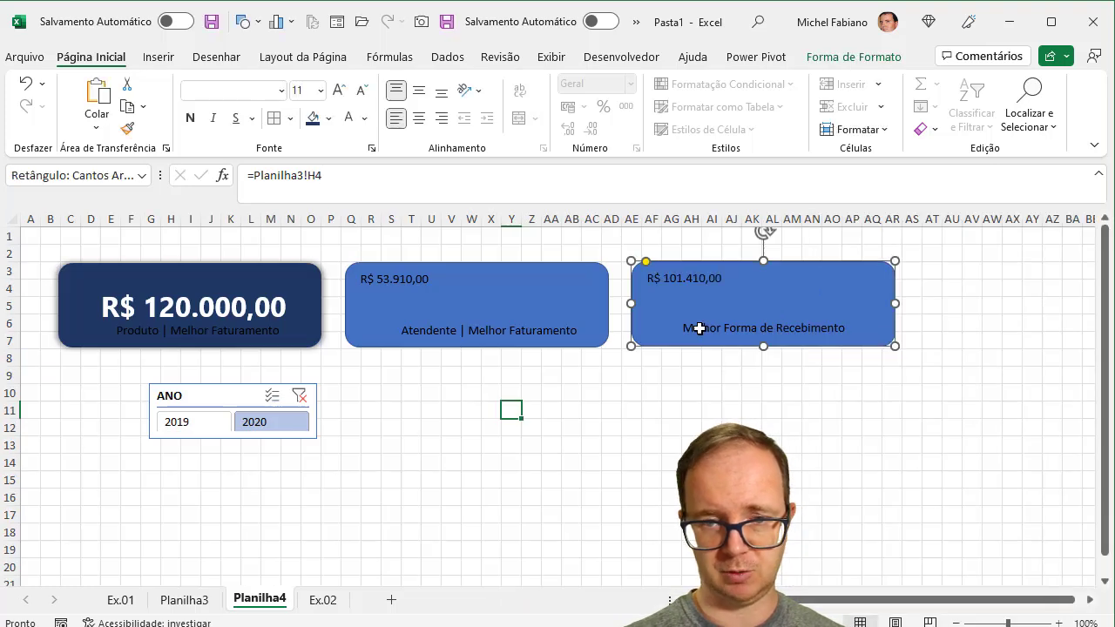
Copy the first card's formatting onto the second and third cards.
click(309, 270)
click(128, 128)
click(582, 284)
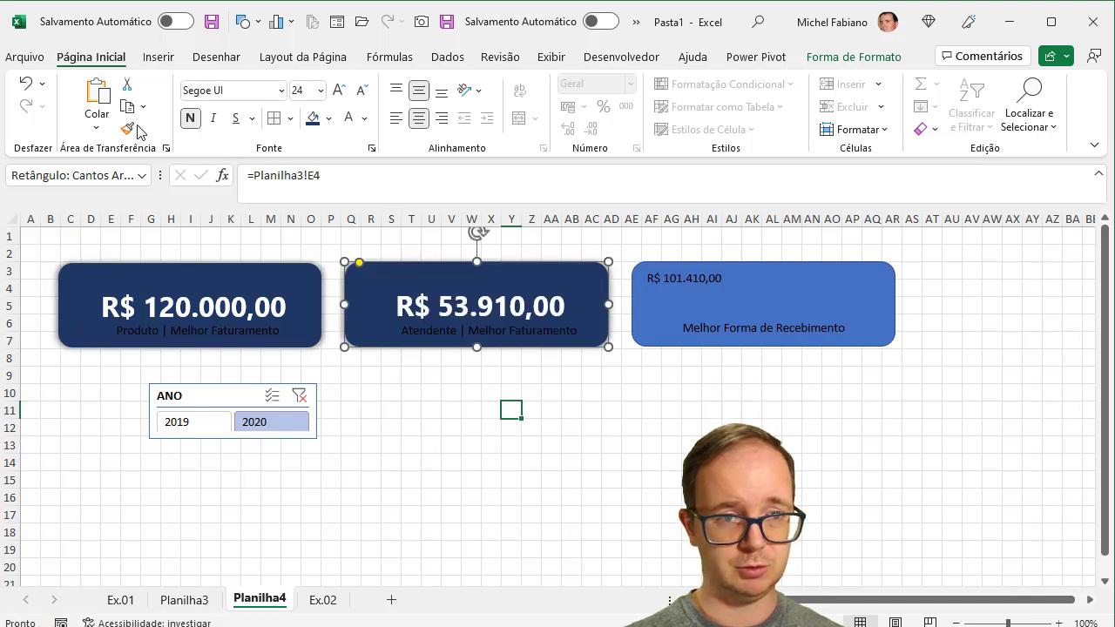
click(885, 270)
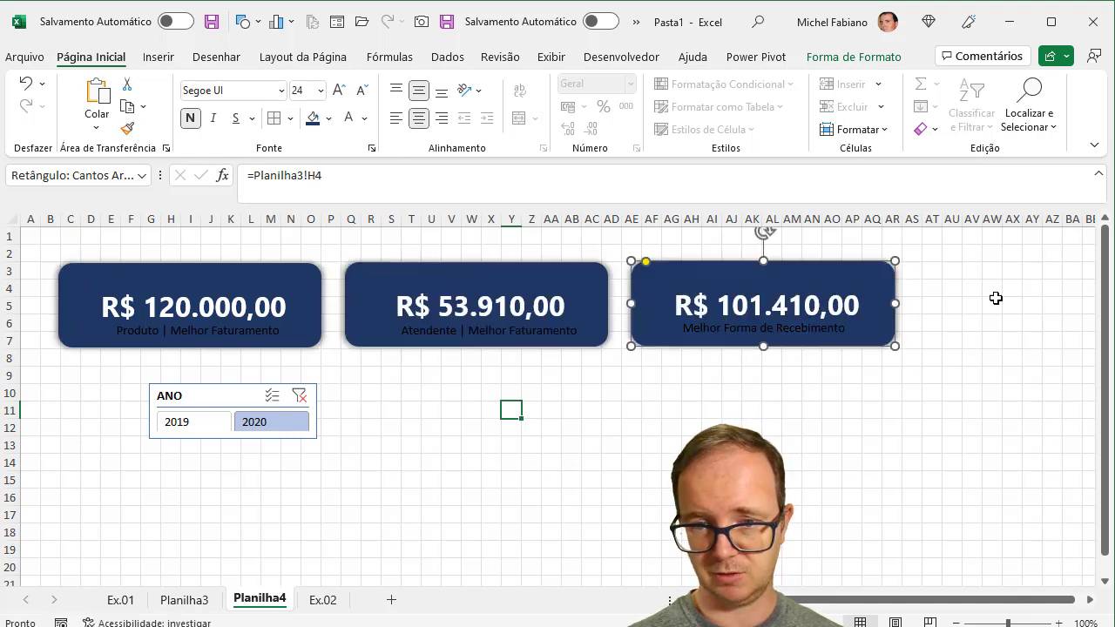
click(1011, 307)
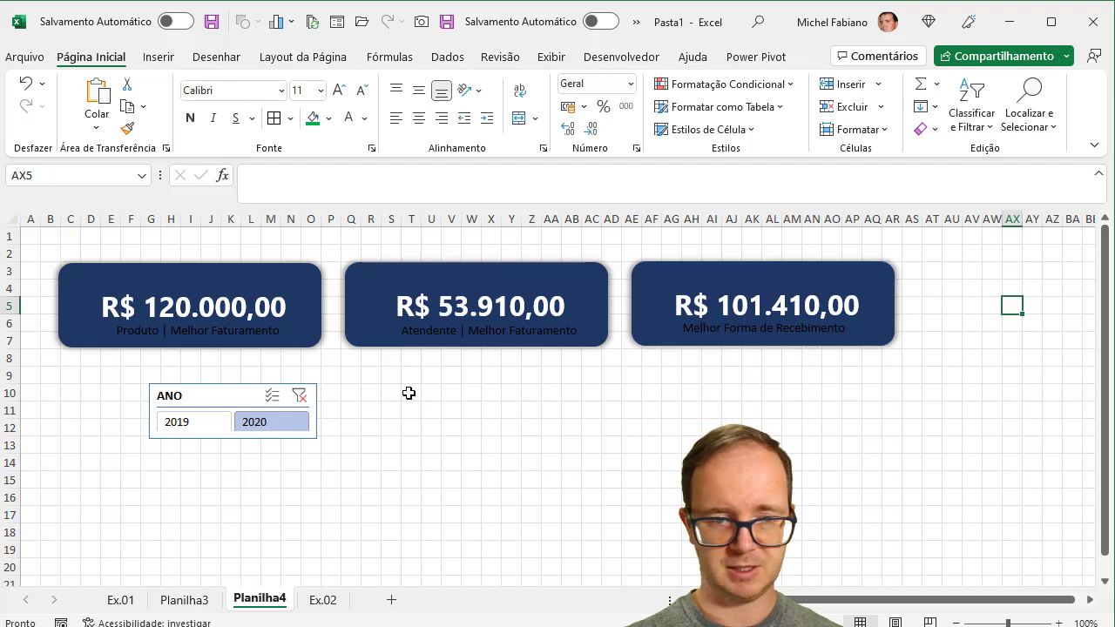
Switch the ANO slicer between 2019 and 2020 to check that the card values update, ending on 2020.
click(211, 430)
click(263, 427)
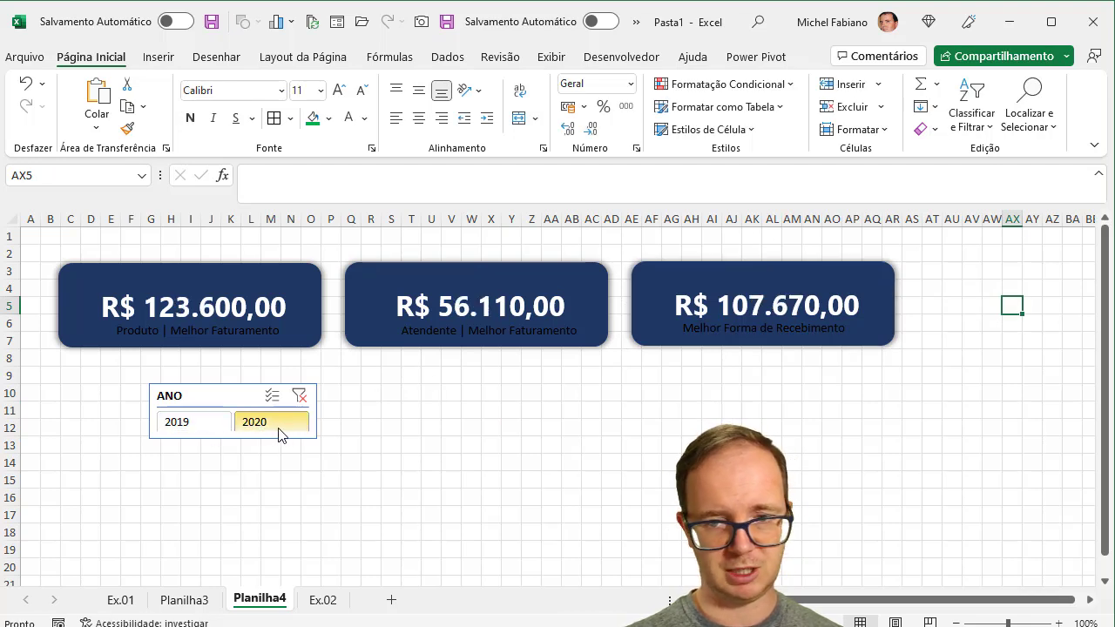
click(188, 426)
click(251, 431)
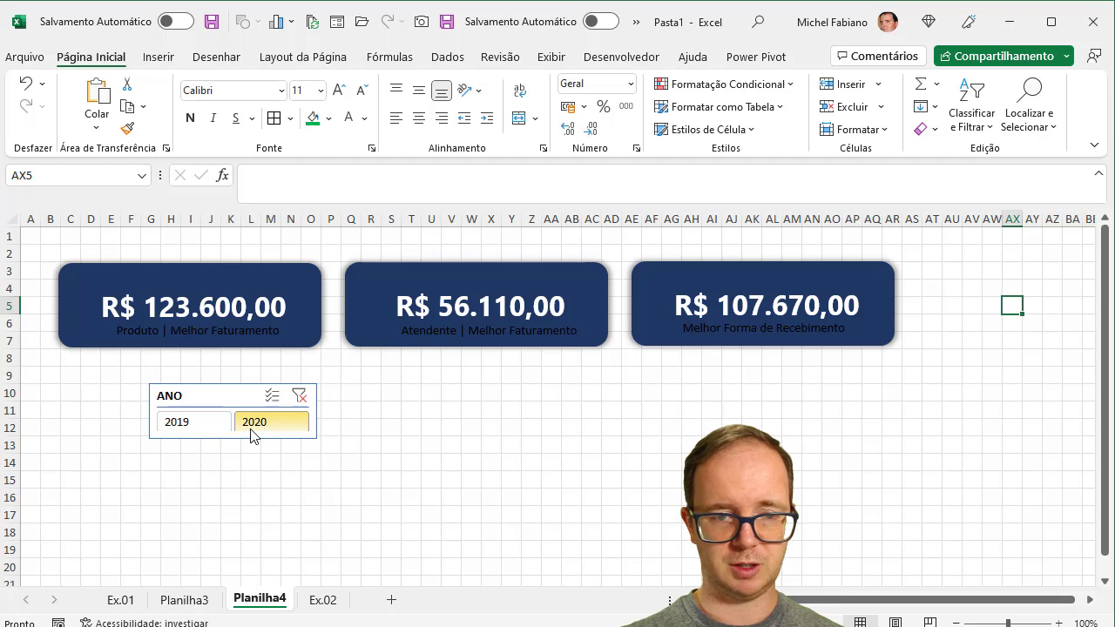
Format the "Produto | Melhor Faturamento" caption in white Segoe UI at size 10,5.
click(280, 331)
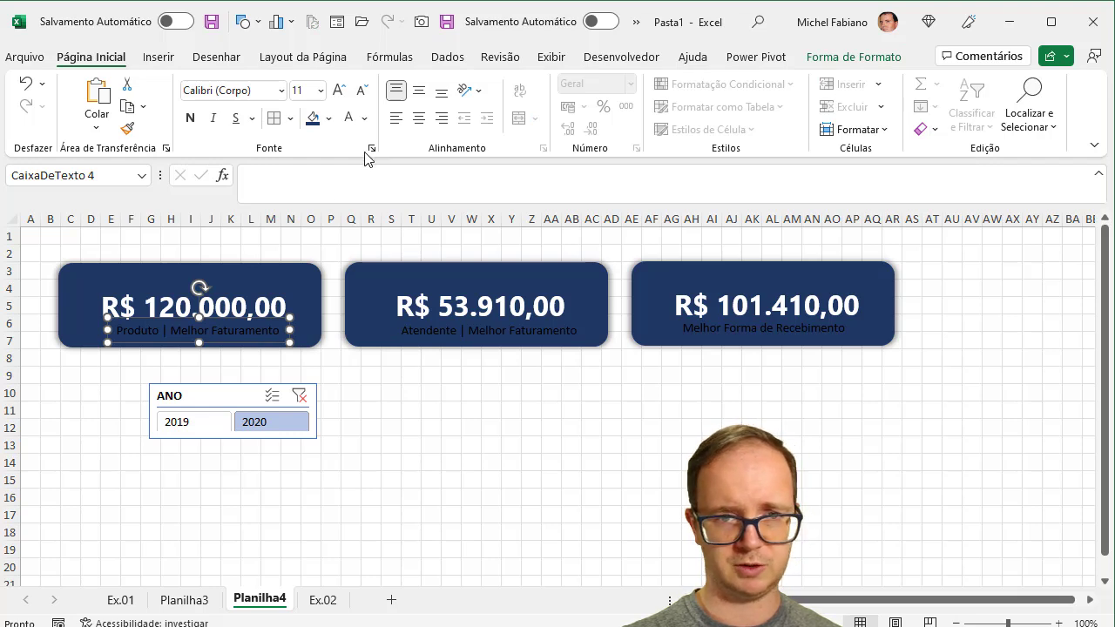
click(348, 118)
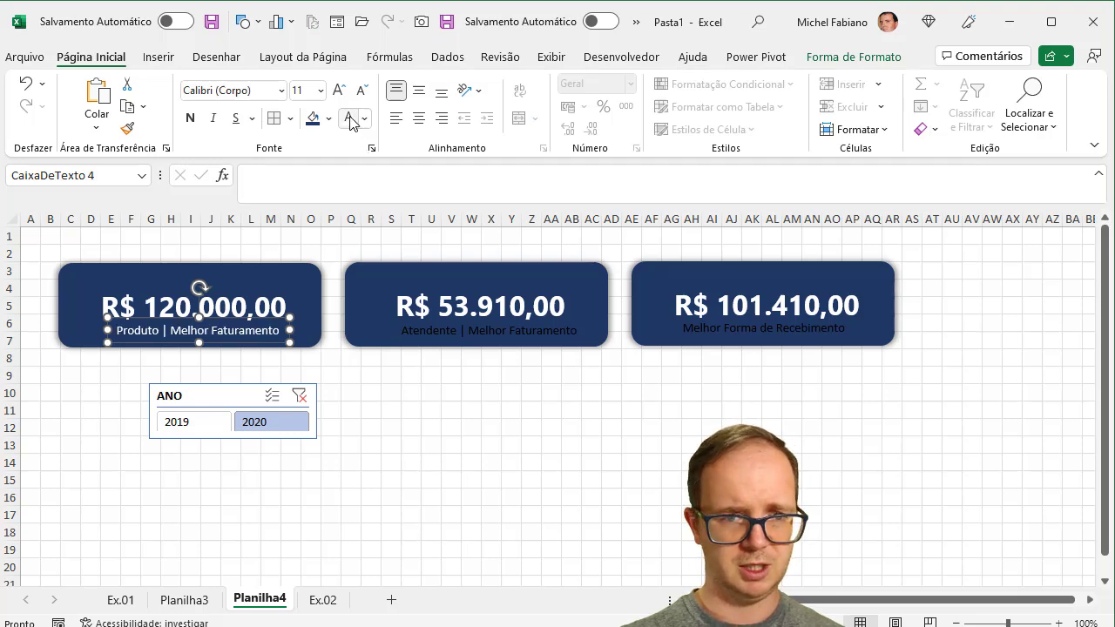
click(248, 91)
text(Segoe UI)
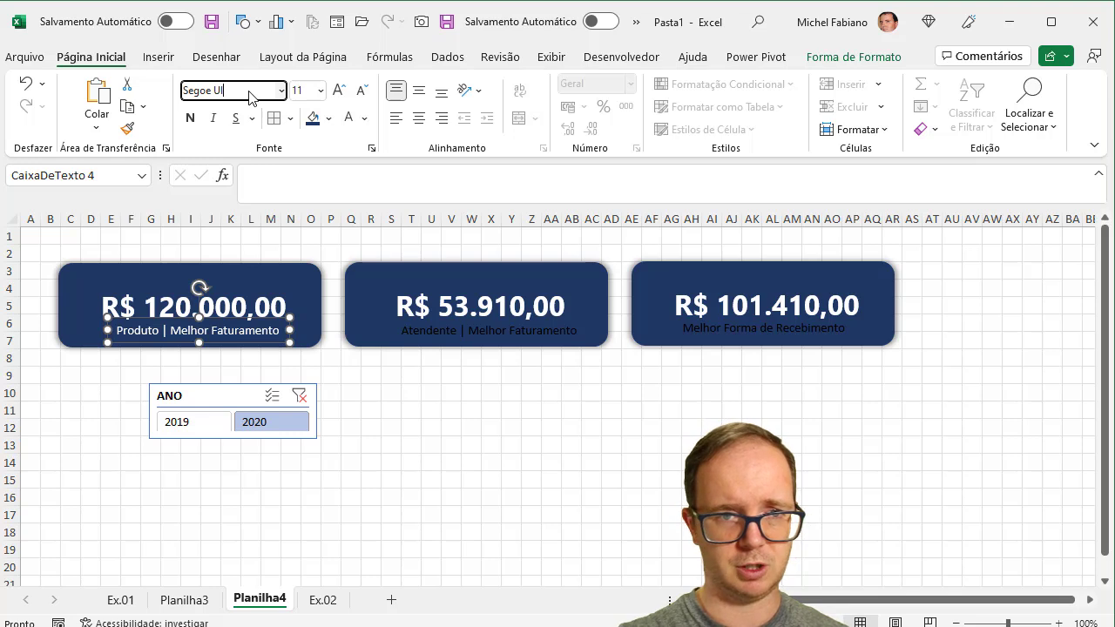
key(Return)
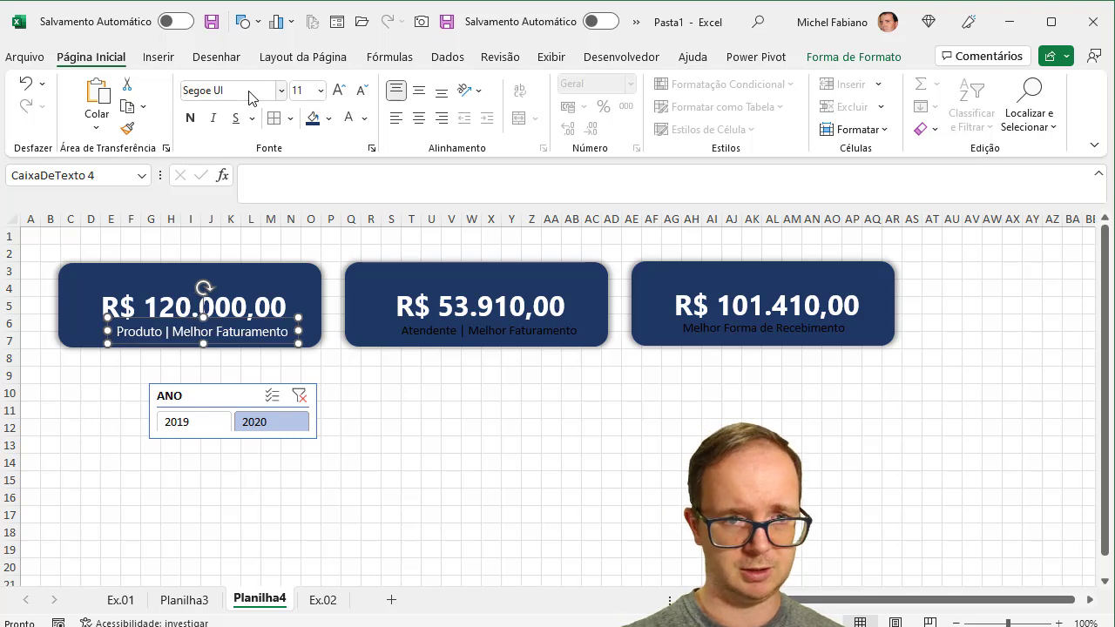
click(363, 91)
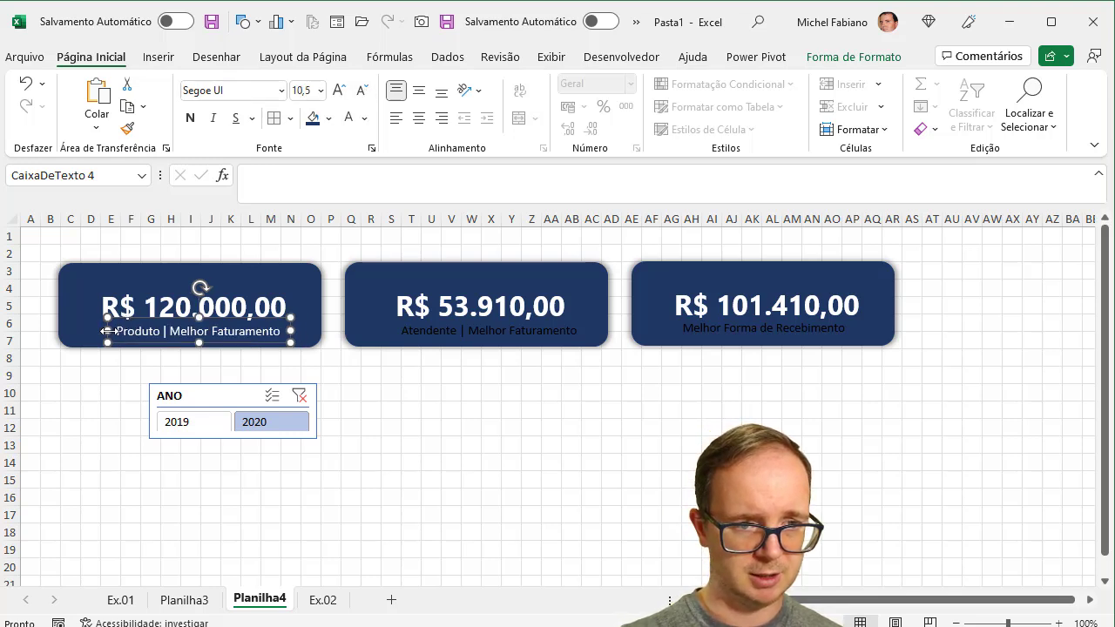
Widen the first caption's text box to the card's full width and centre its text horizontally and vertically.
drag(105, 331, 58, 331)
drag(289, 331, 322, 330)
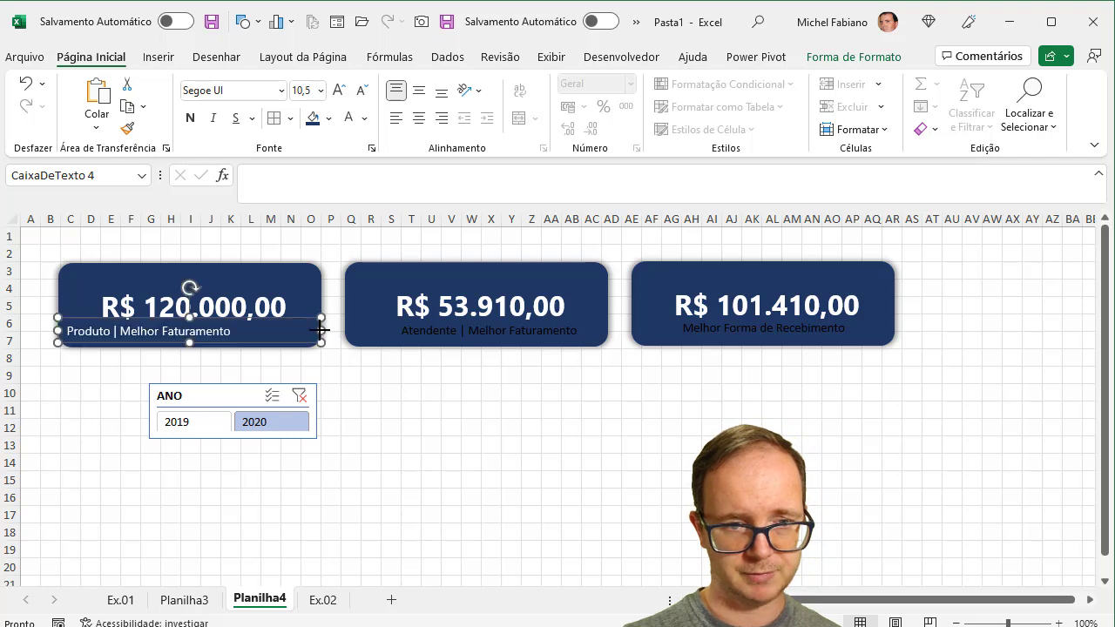
click(418, 119)
click(419, 89)
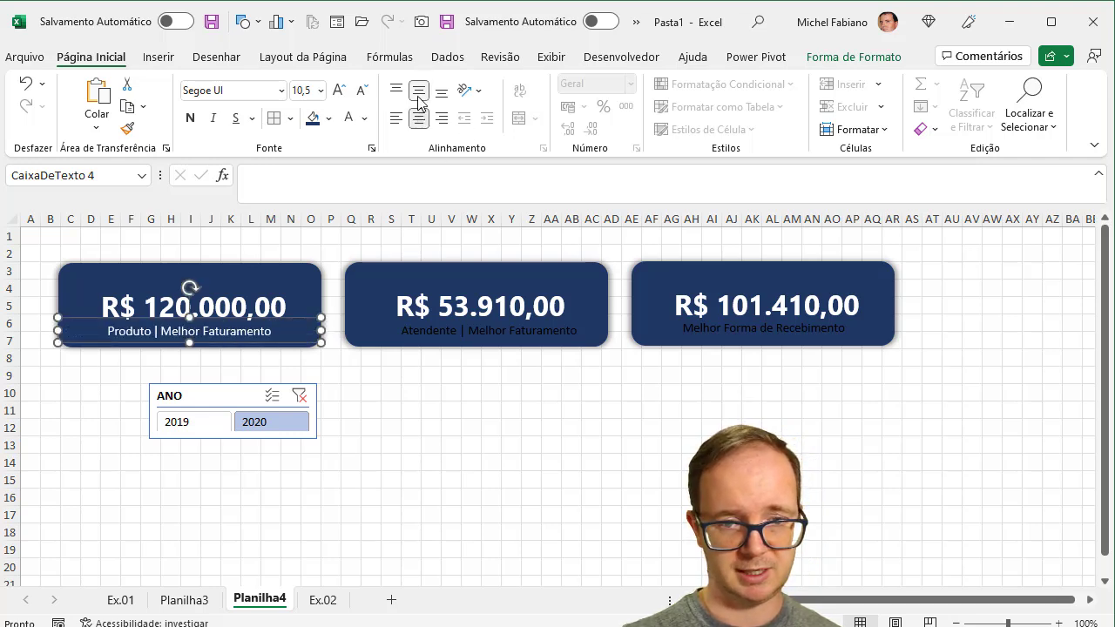
Copy the first card caption's formatting onto the "Atendente | Melhor Faturamento" and "Melhor Forma de Recebimento" captions.
click(127, 128)
click(477, 333)
click(128, 128)
click(726, 327)
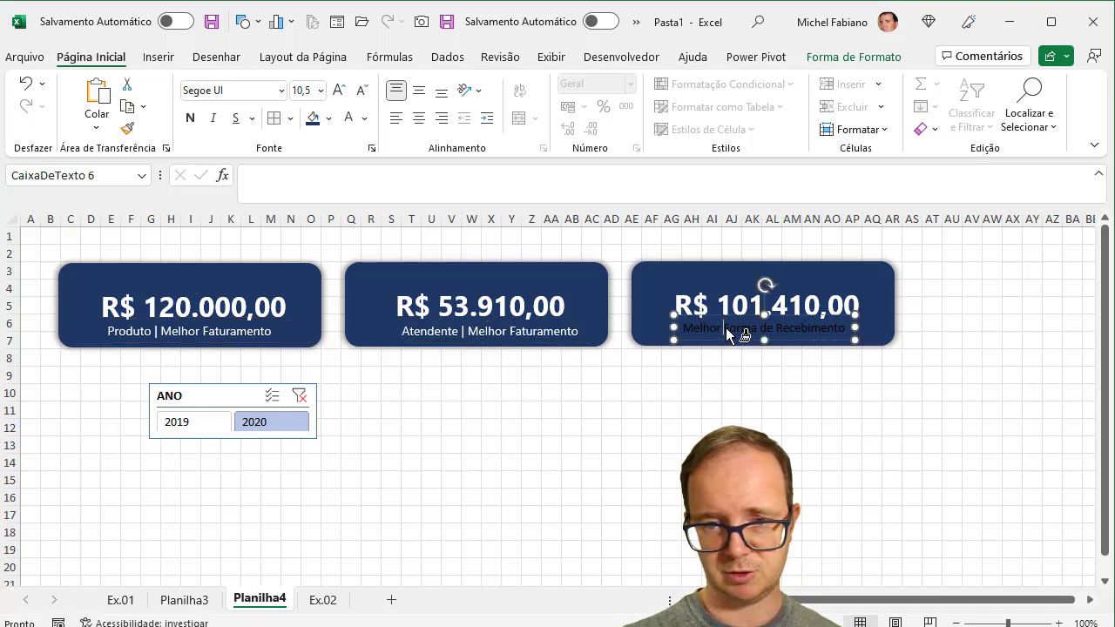
click(511, 343)
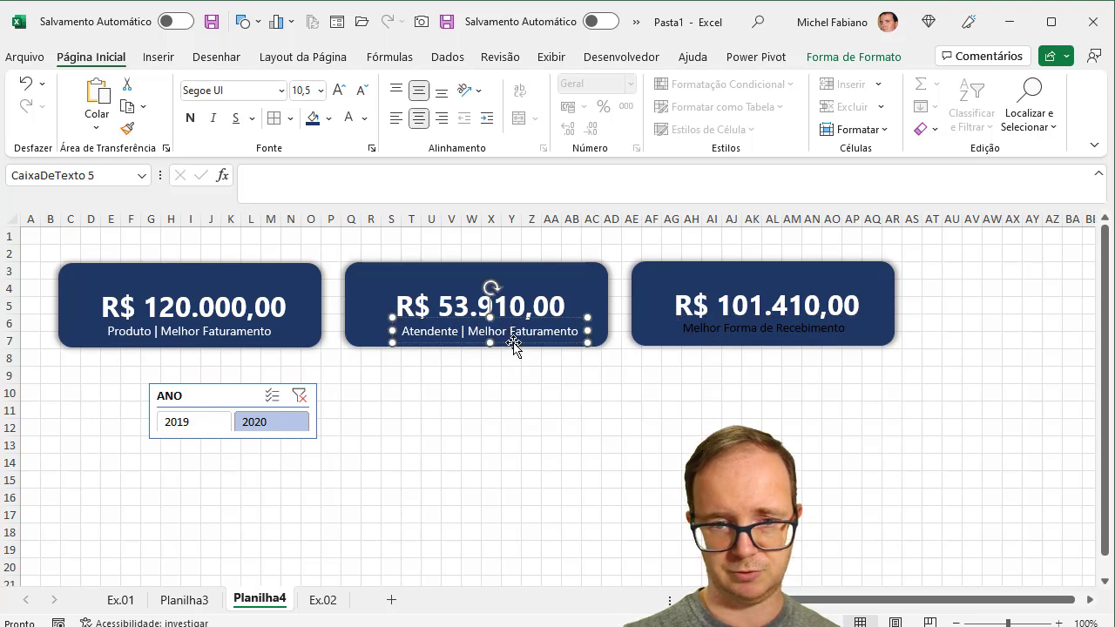
click(127, 128)
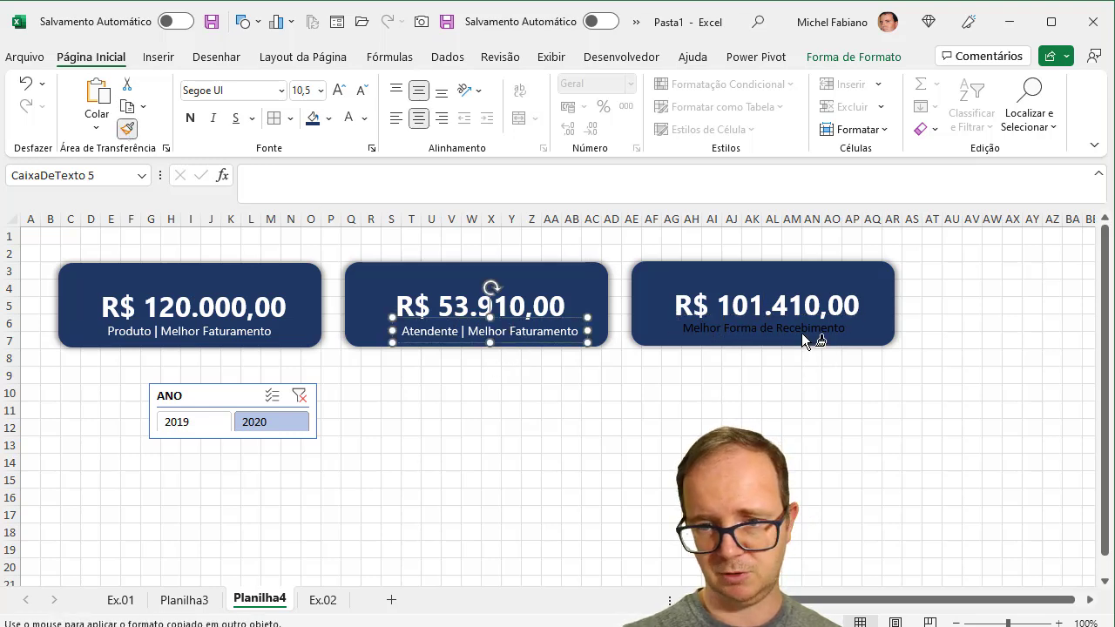
click(803, 335)
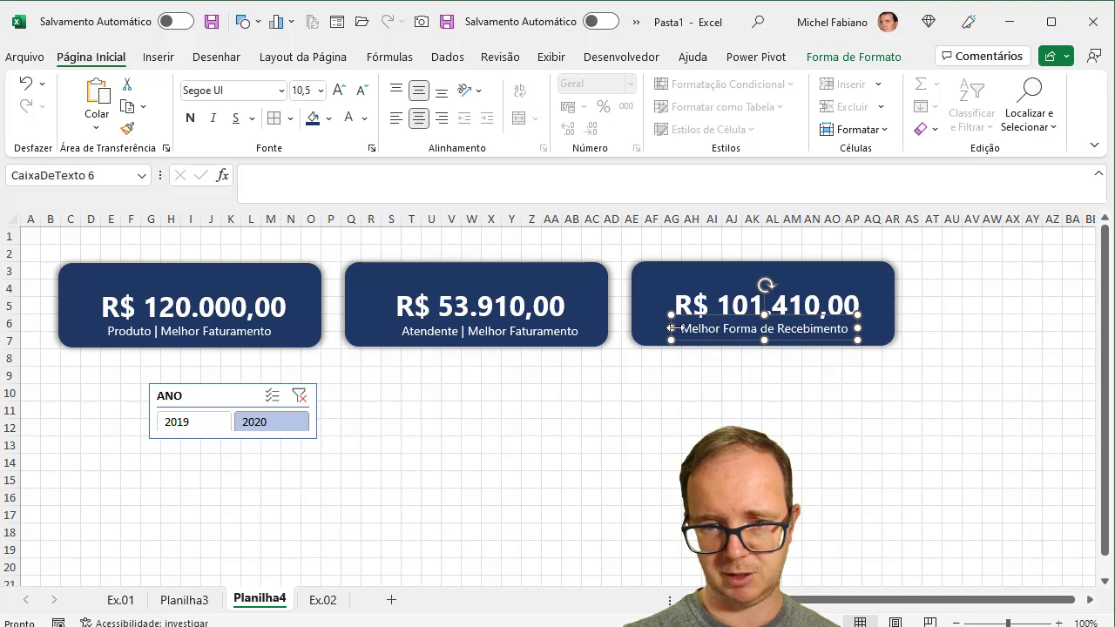
Widen the "Melhor Forma de Recebimento" text box to the third card's full width.
drag(672, 328, 631, 325)
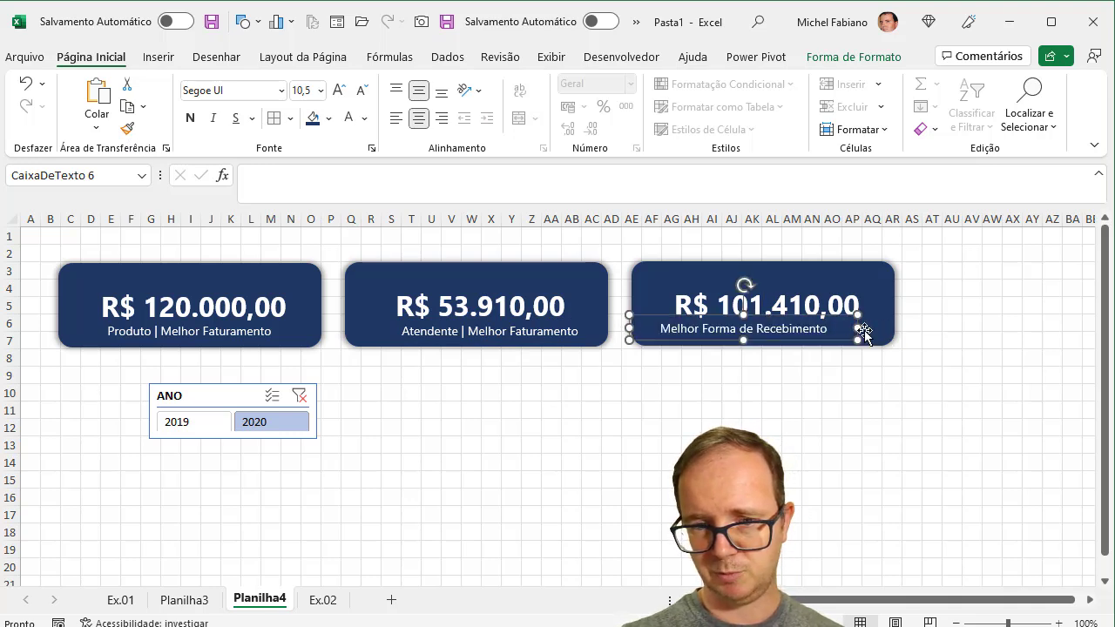
drag(863, 329, 894, 328)
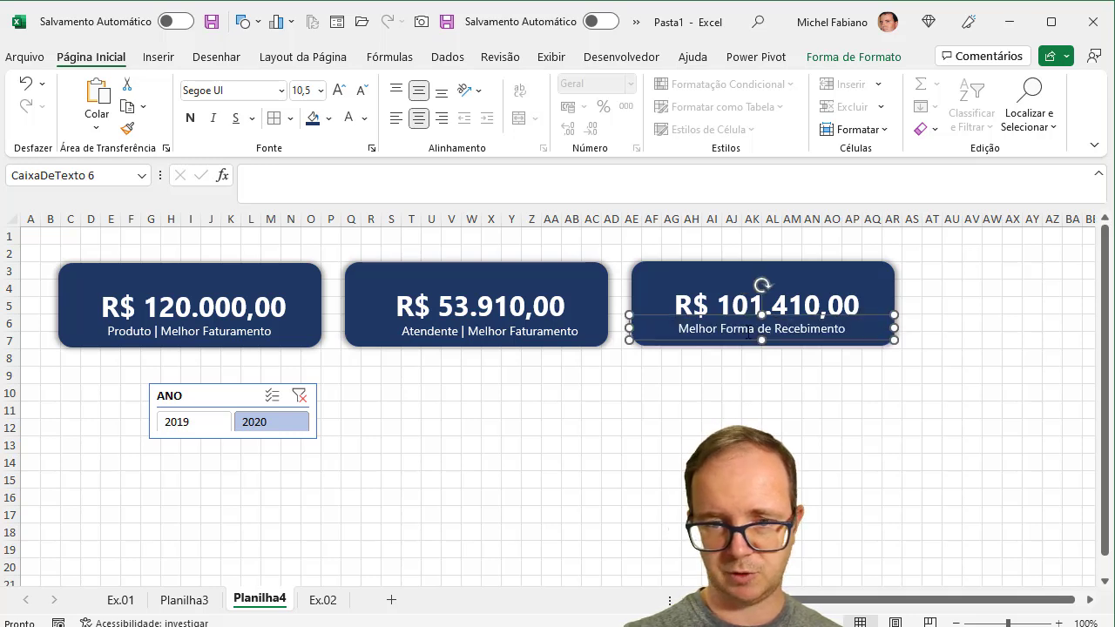
drag(629, 329, 629, 329)
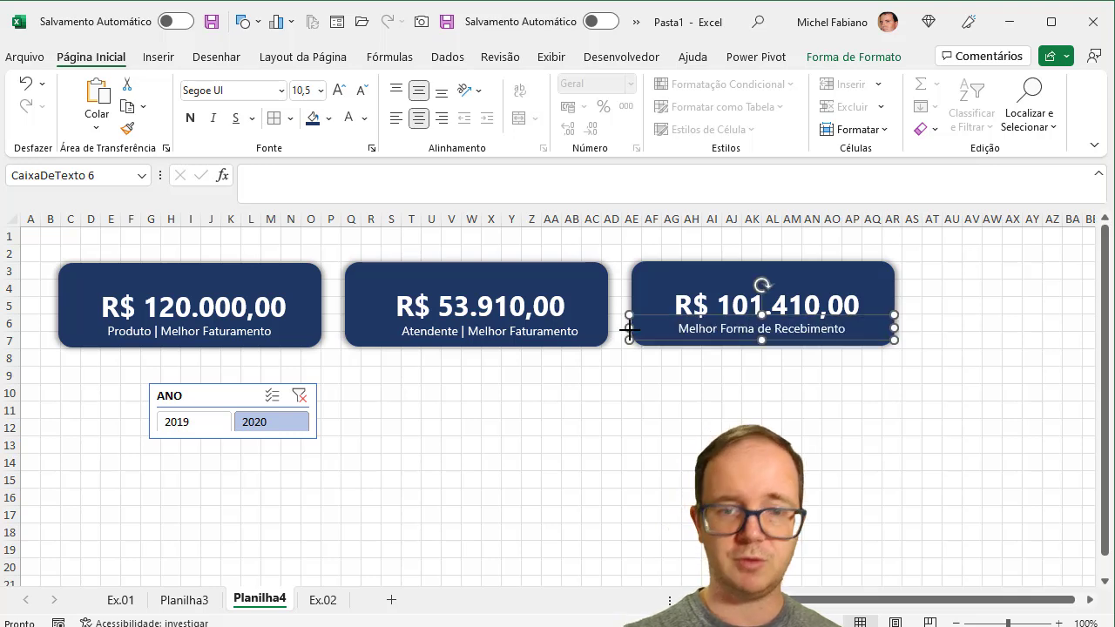
Widen the "Atendente | Melhor Faturamento" text box to the second card's full width and deselect it.
click(538, 330)
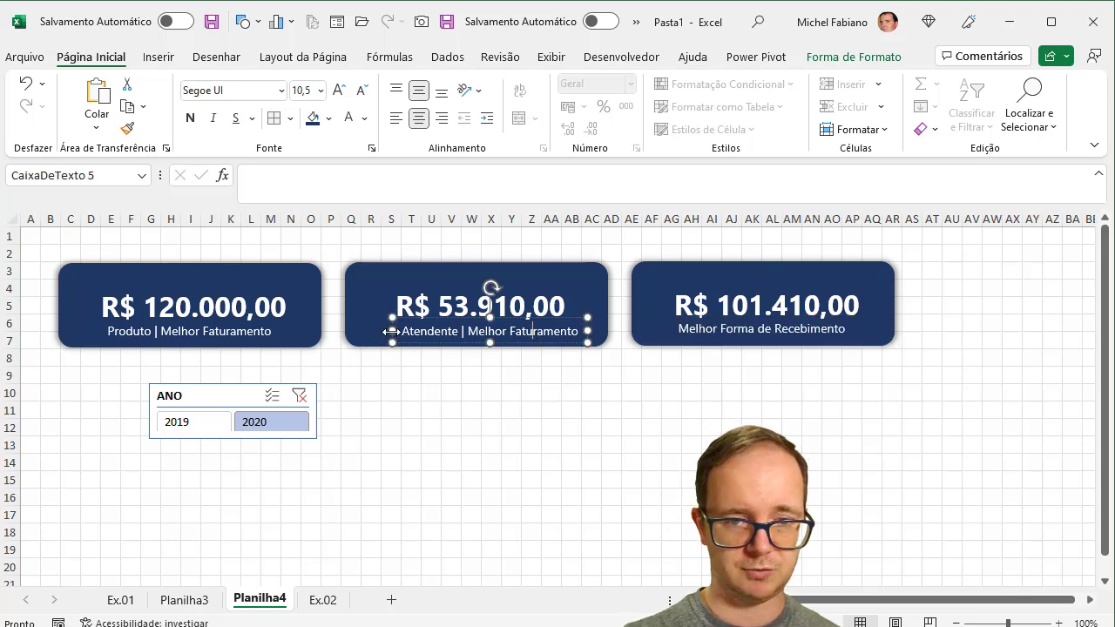
drag(390, 331, 343, 331)
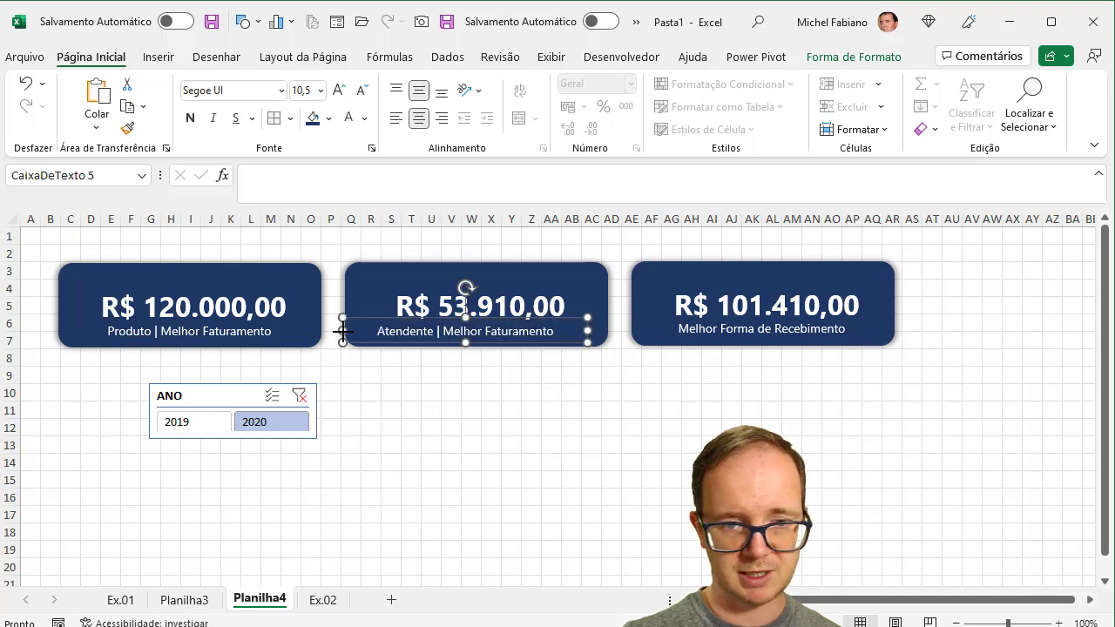
drag(588, 331, 608, 331)
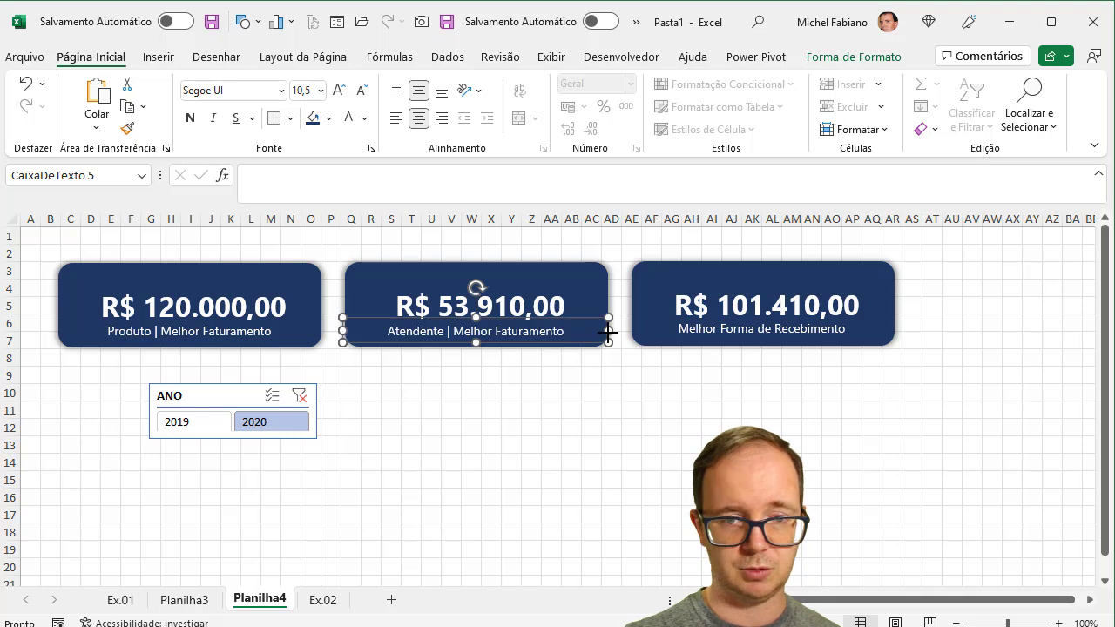
click(219, 336)
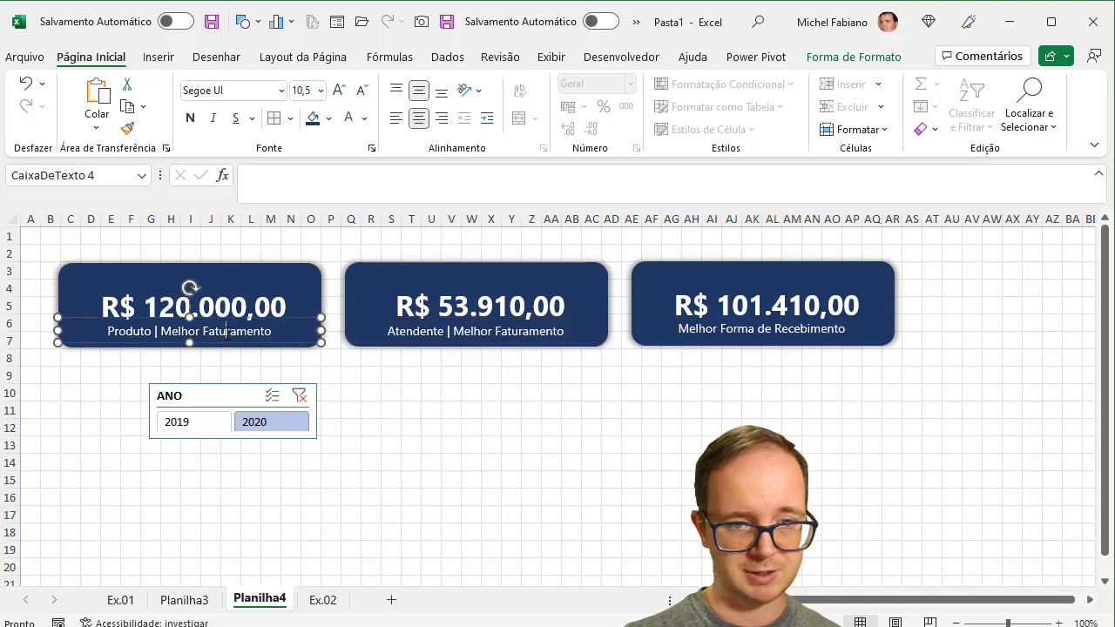
click(431, 414)
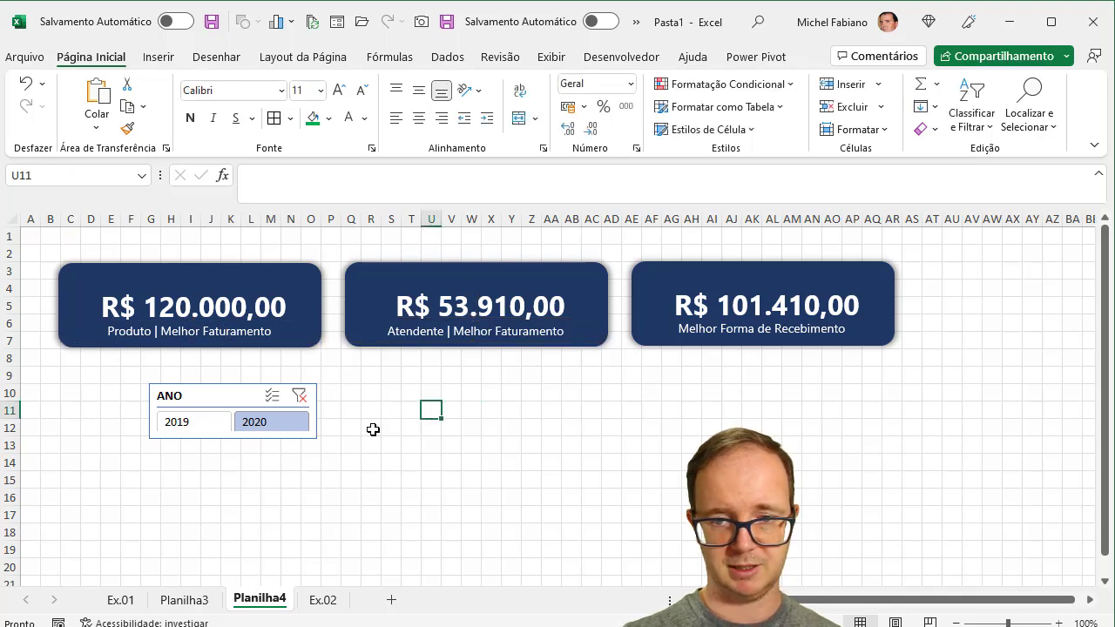
Toggle the ANO slicer between 2019 and 2020 twice to check the captioned cards, ending on 2020.
click(215, 427)
click(261, 423)
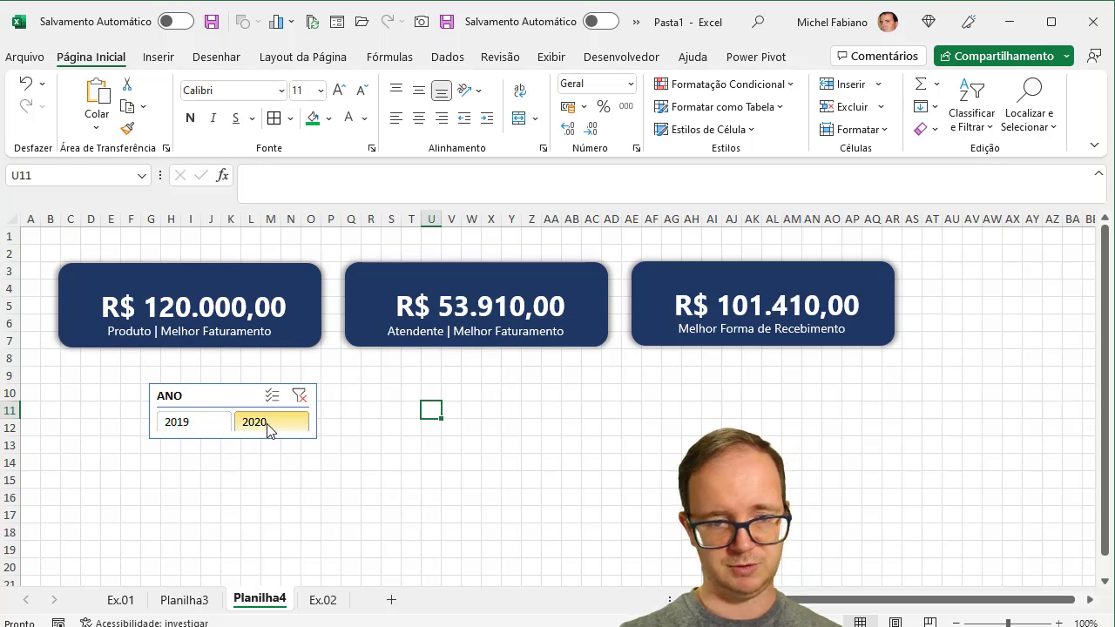
click(221, 424)
click(297, 427)
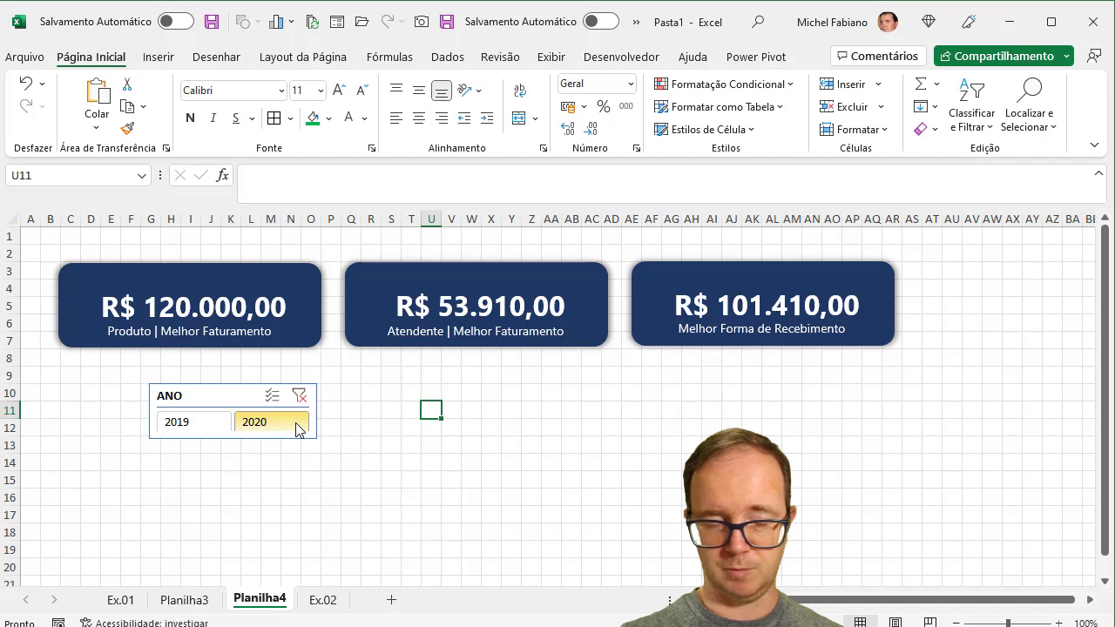
Duplicate the "Produto | Melhor Faturamento" caption and place the copy above the first card's value, aligned with the original caption.
click(257, 338)
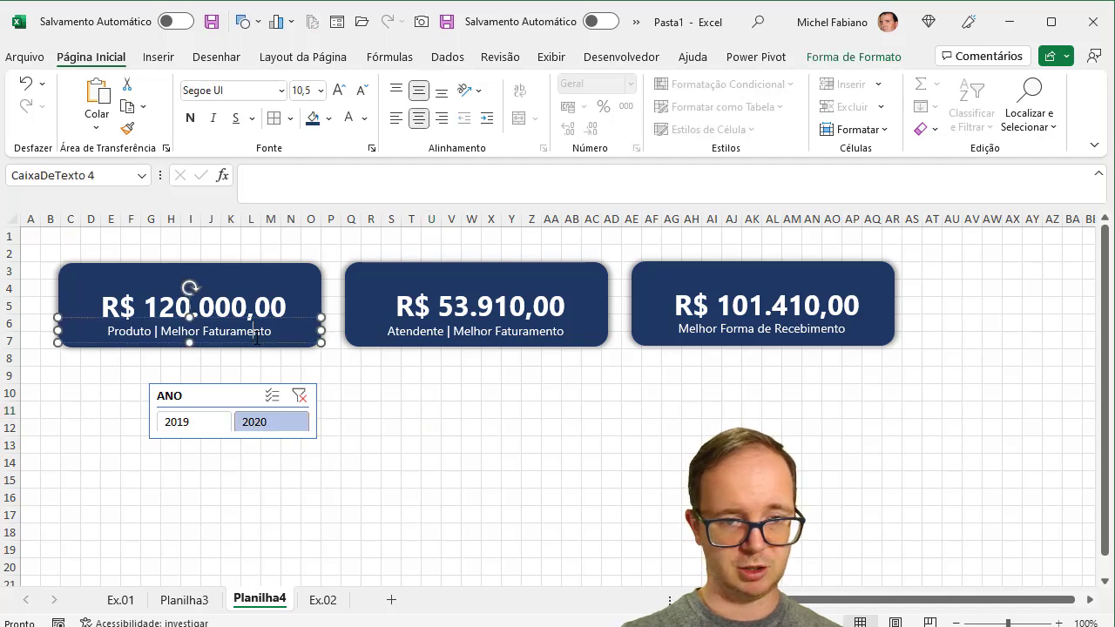
key(ctrl+d)
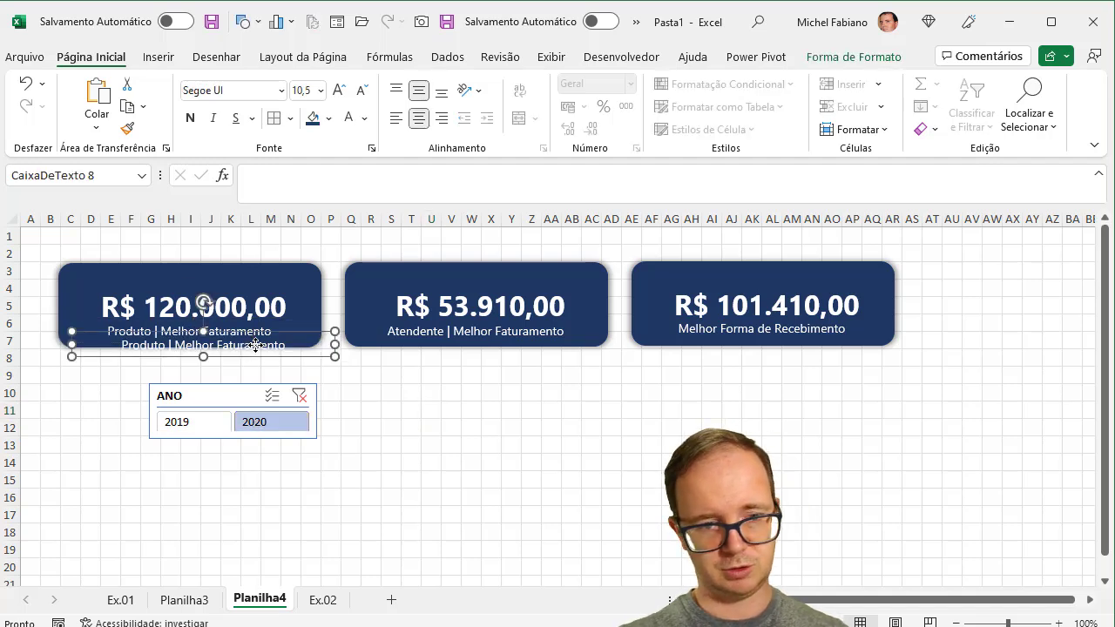
drag(253, 360, 241, 294)
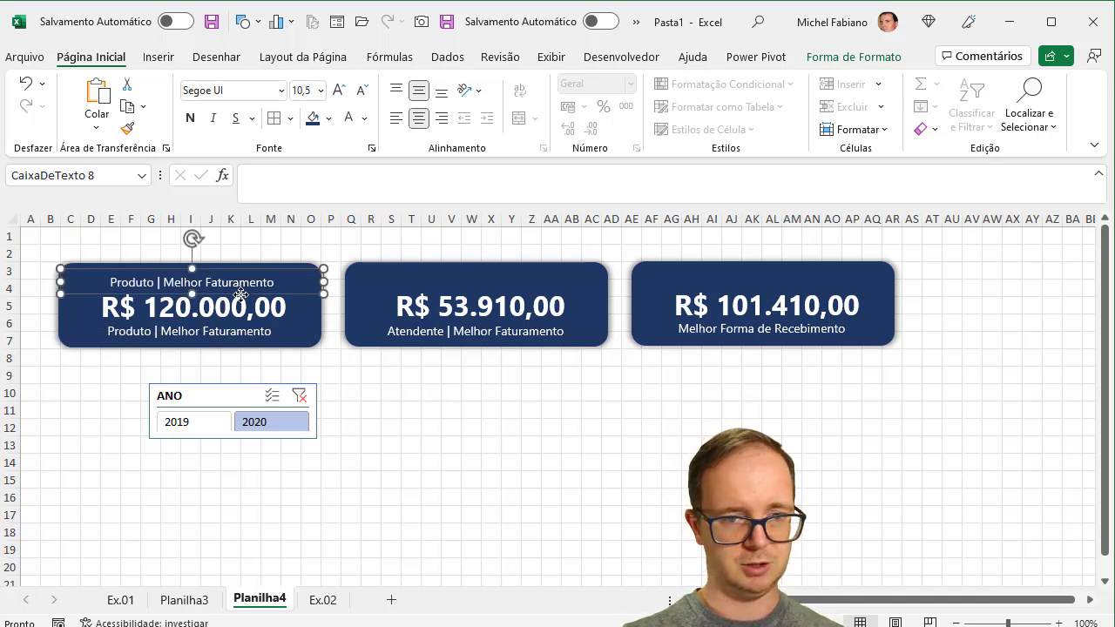
key(Left)
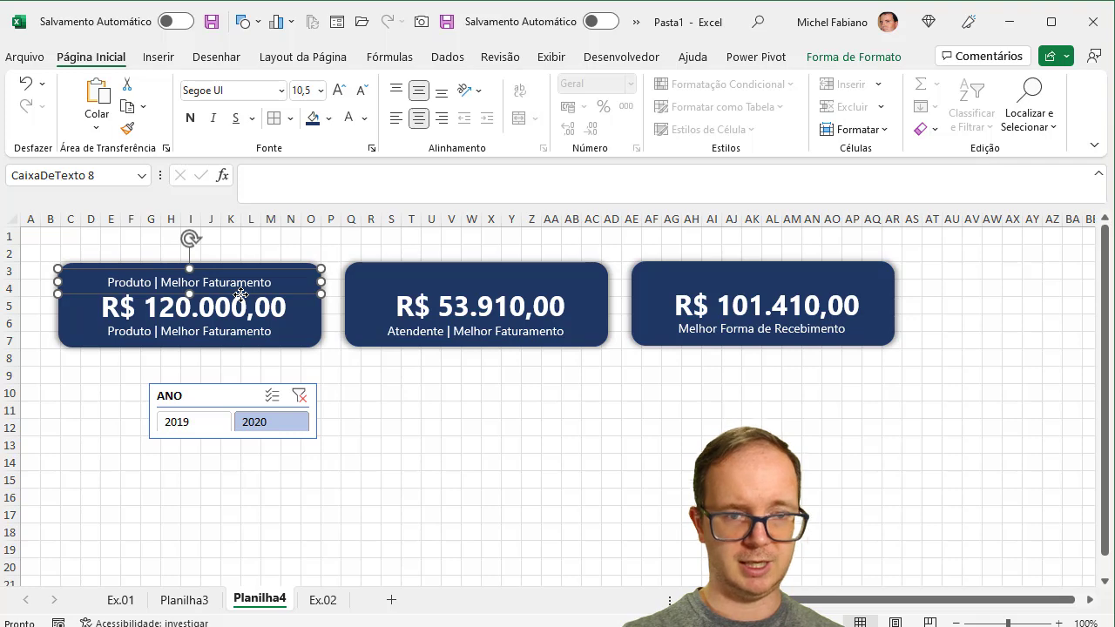
click(336, 187)
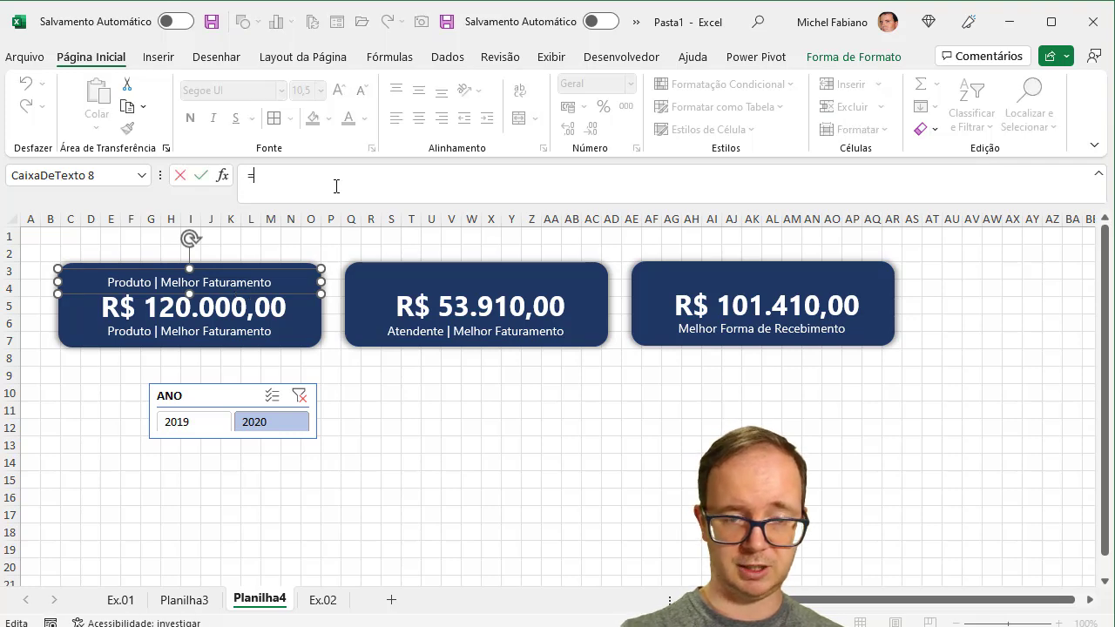
click(194, 609)
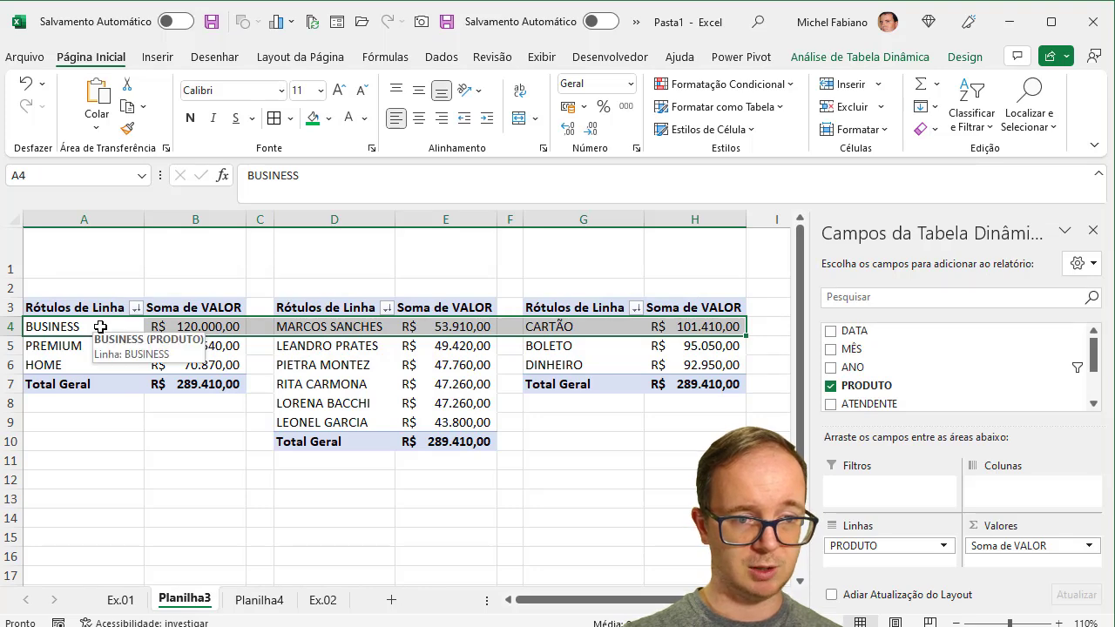
click(89, 428)
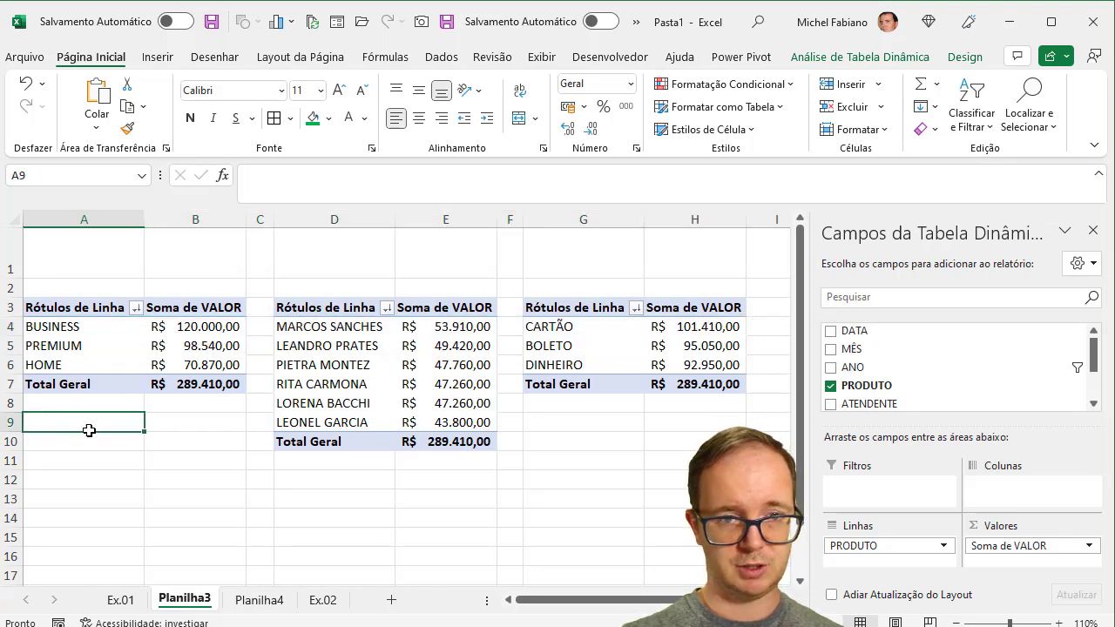
click(259, 600)
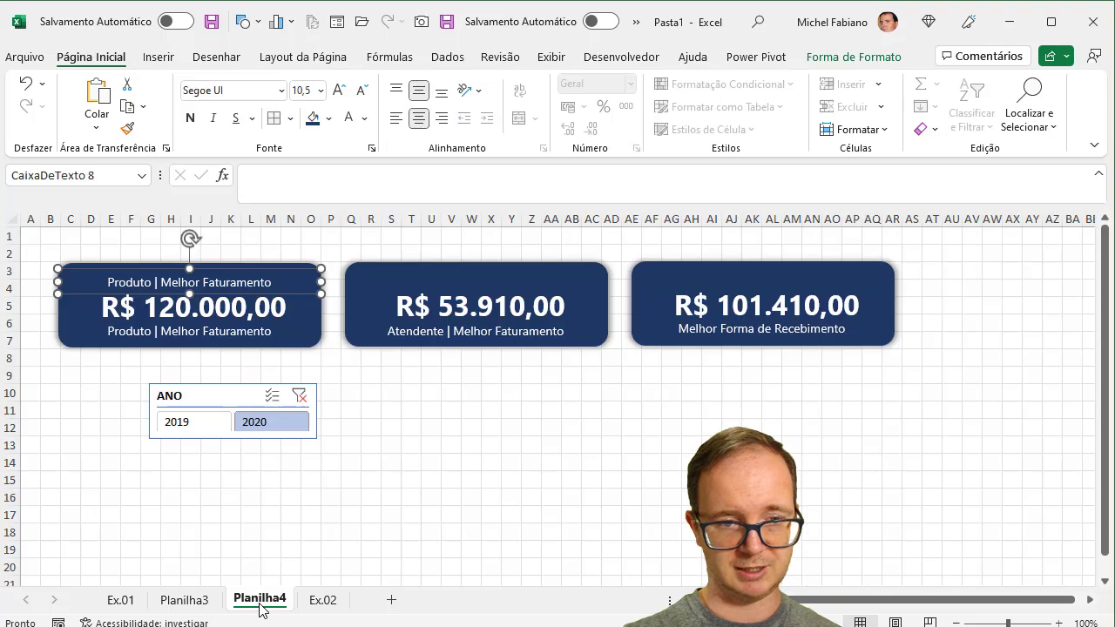
Link the duplicated text box above the first card's value to the top product name with =Planilha3!A4.
click(318, 174)
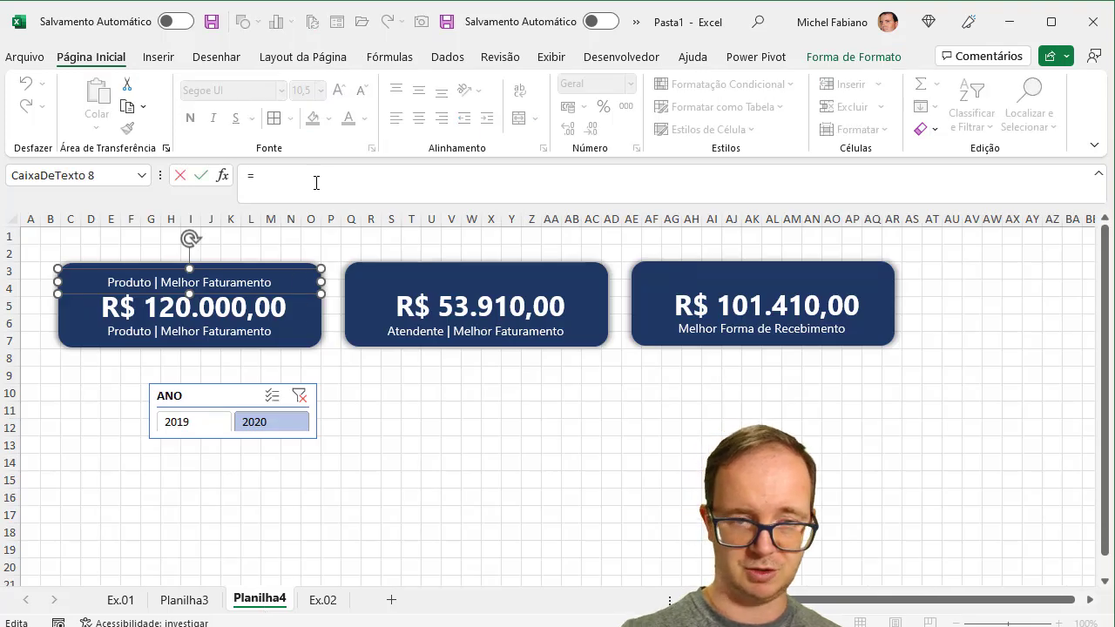
click(192, 601)
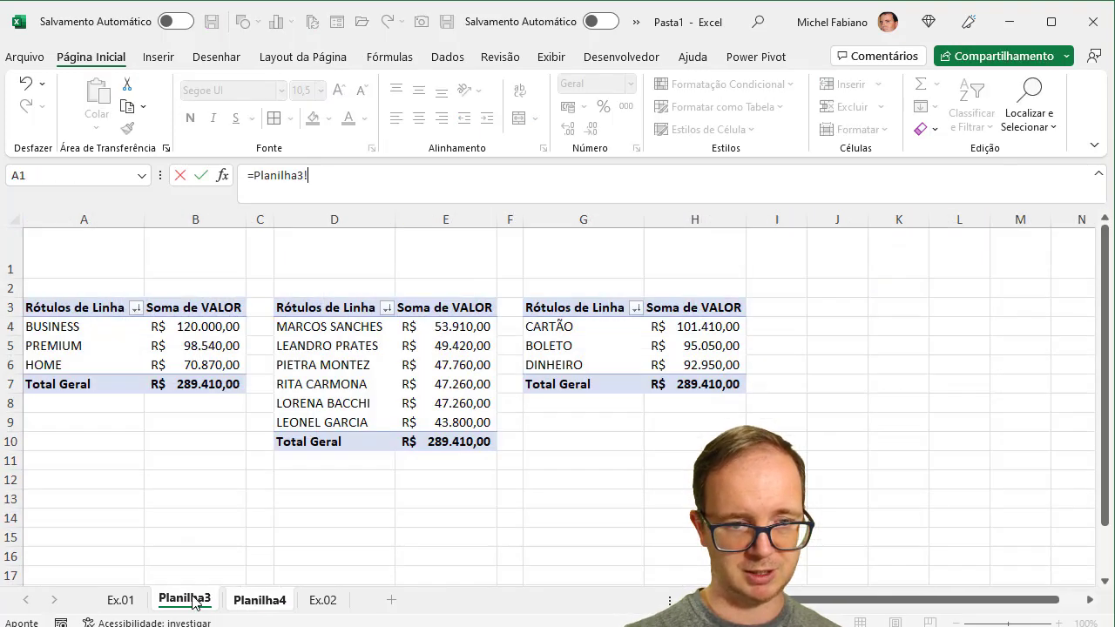
click(162, 441)
key(BackSpace)
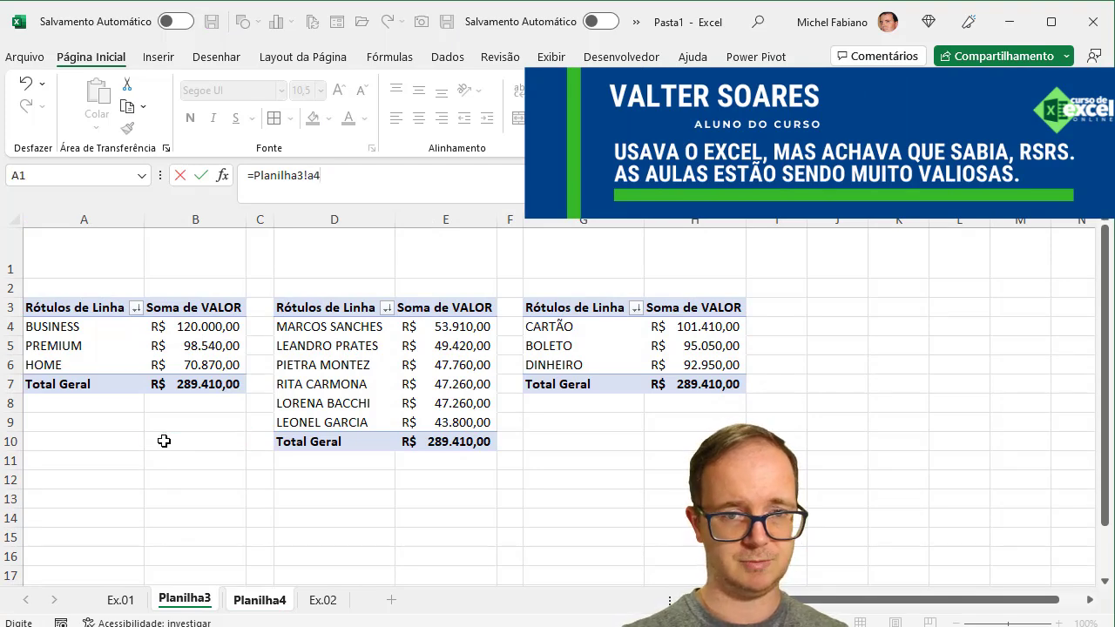
key(Return)
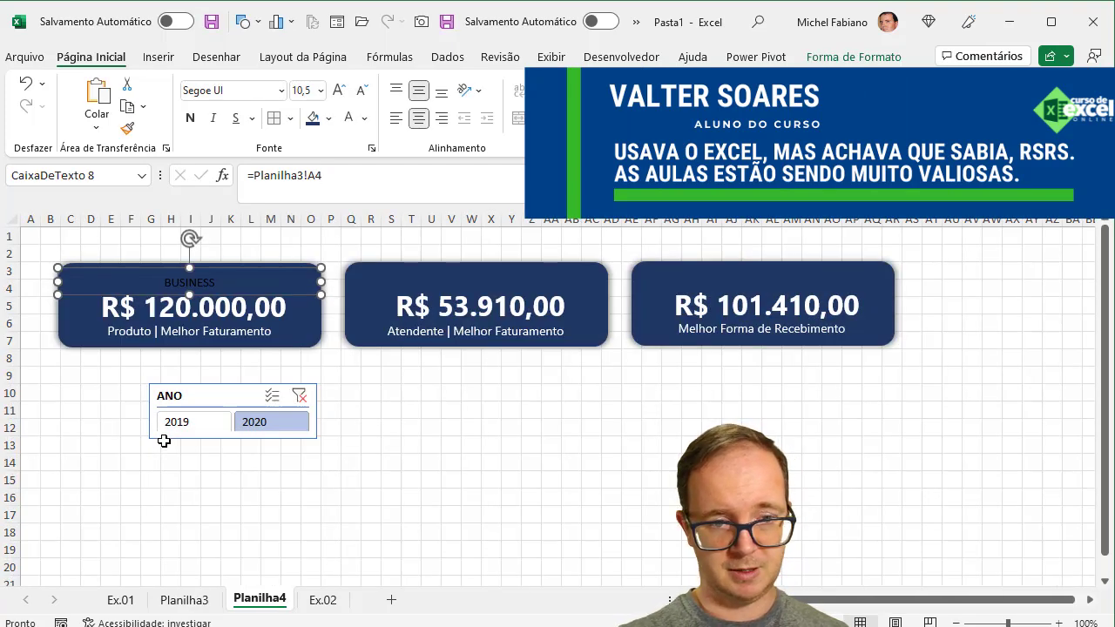
Copy the linked product-name text box onto the second card and link the copy to the top attendant with =Planilha3!D4.
drag(226, 293, 561, 289)
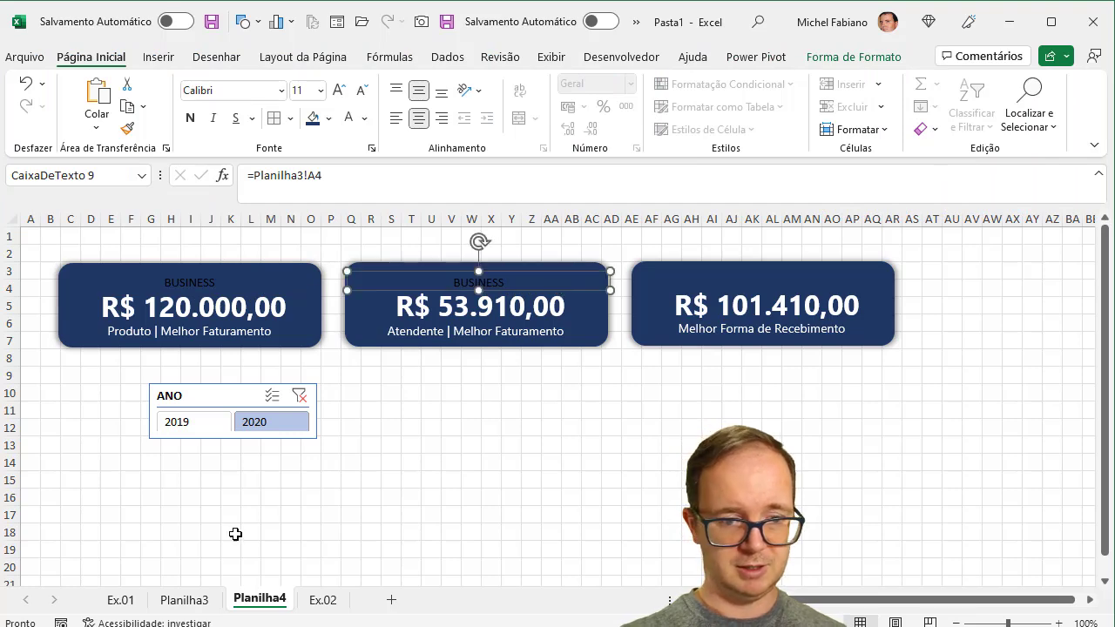
click(180, 601)
click(345, 329)
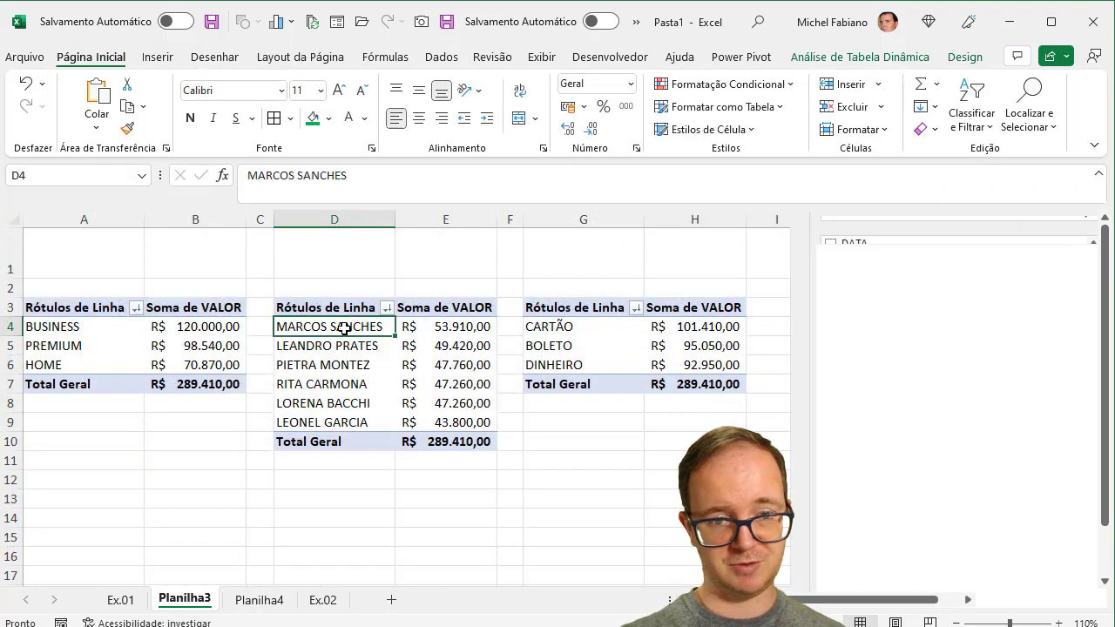
click(583, 327)
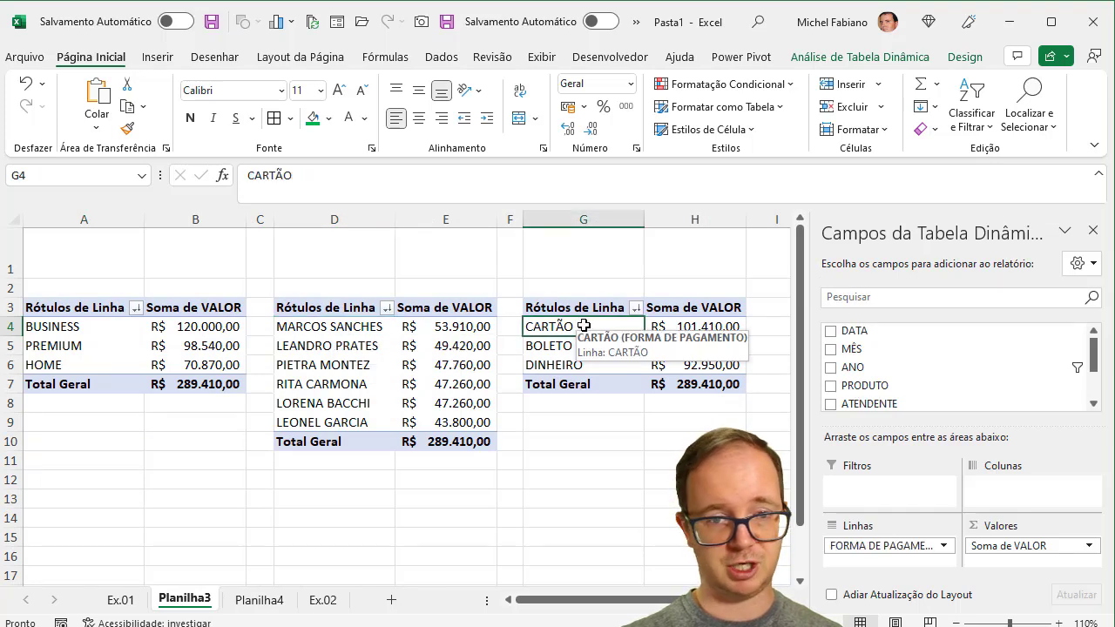
click(262, 600)
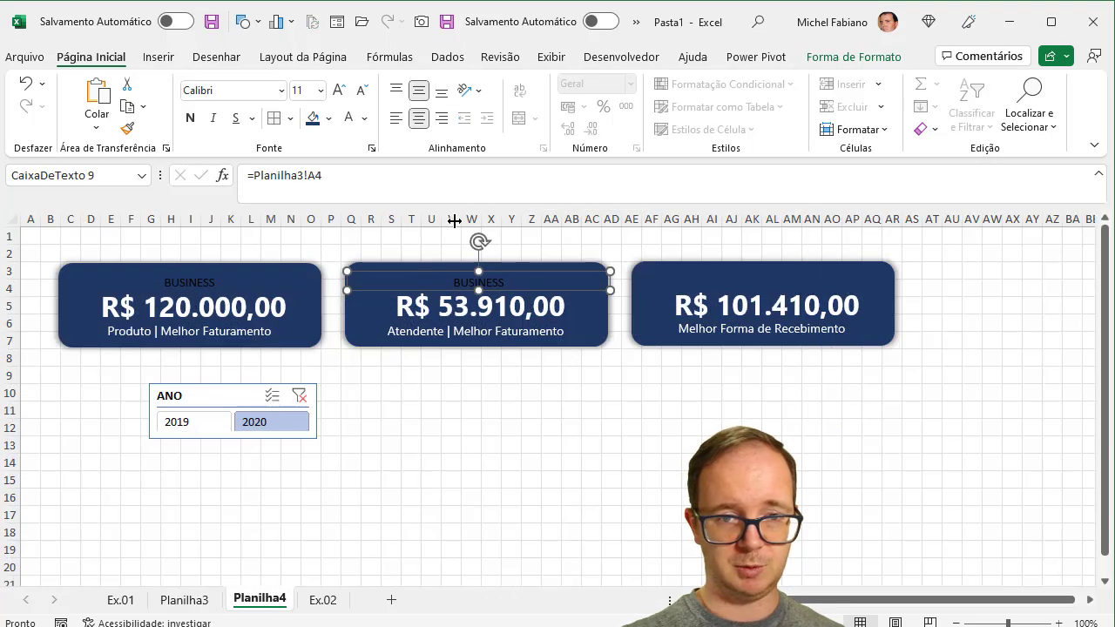
click(313, 175)
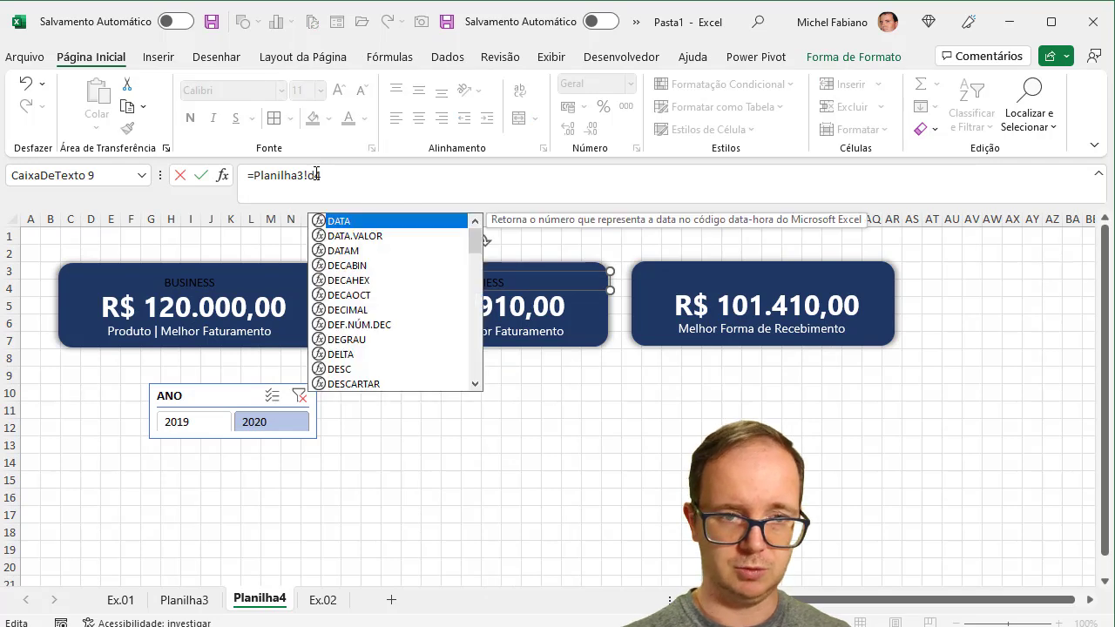
key(BackSpace)
text(d)
key(Return)
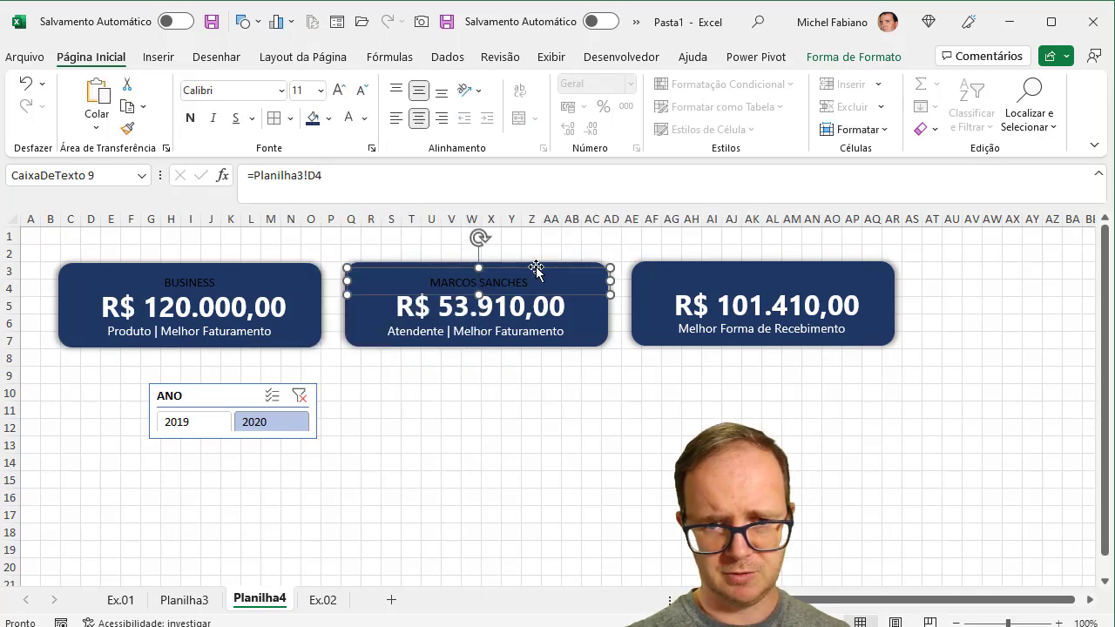
Copy the attendant-name text box onto the third card and link the copy to the top payment method with =Planilha3!G4.
drag(535, 267, 825, 267)
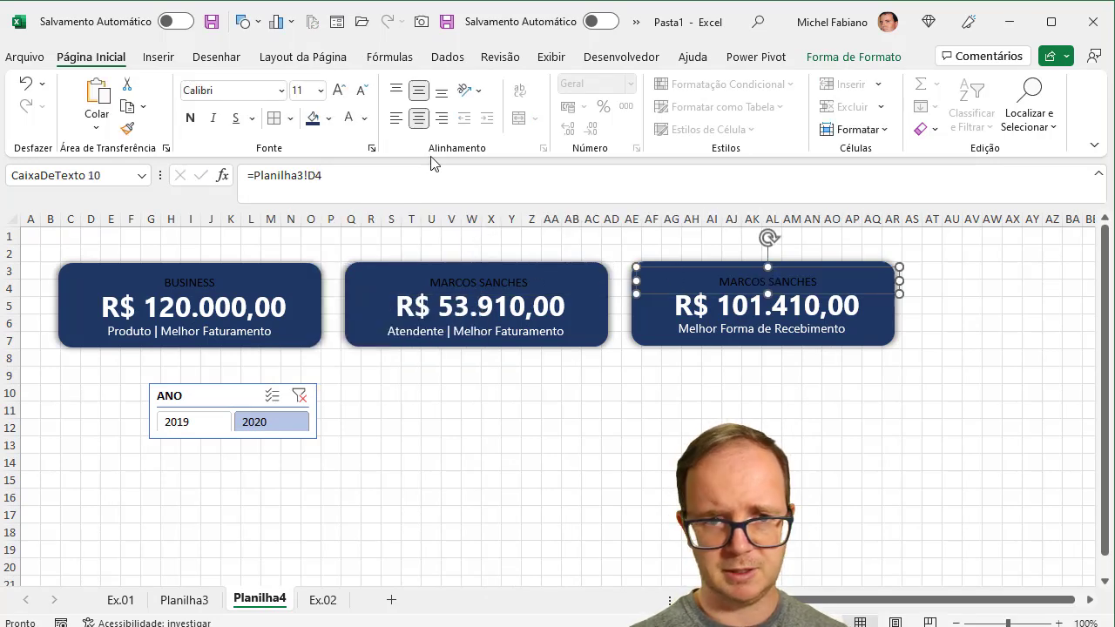
click(320, 175)
key(BackSpace)
key(BackSpace)
text(G4)
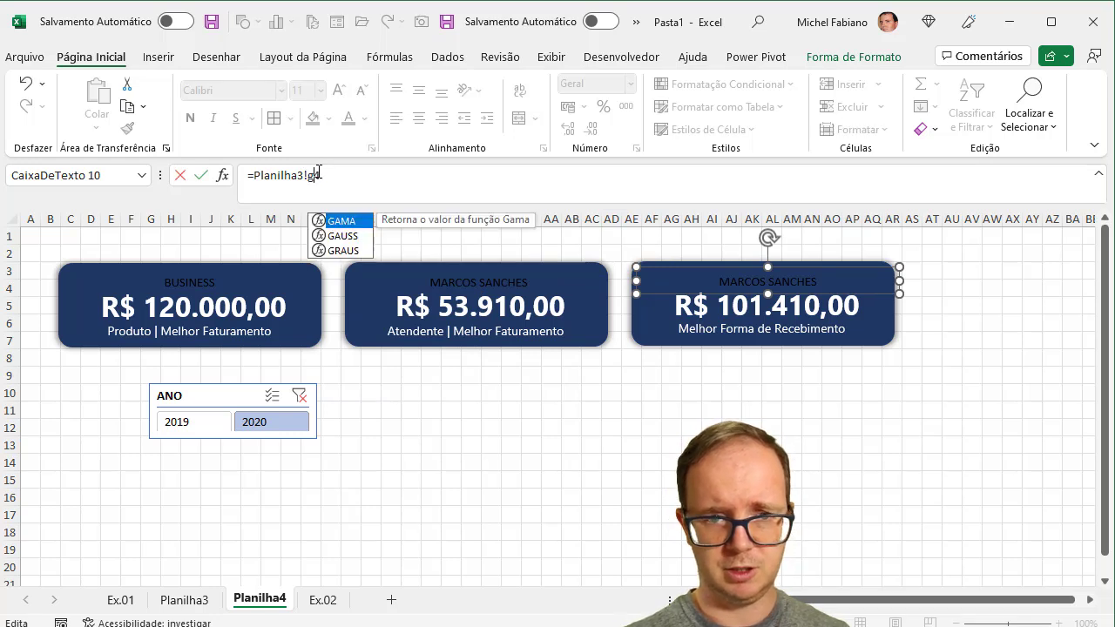
key(Return)
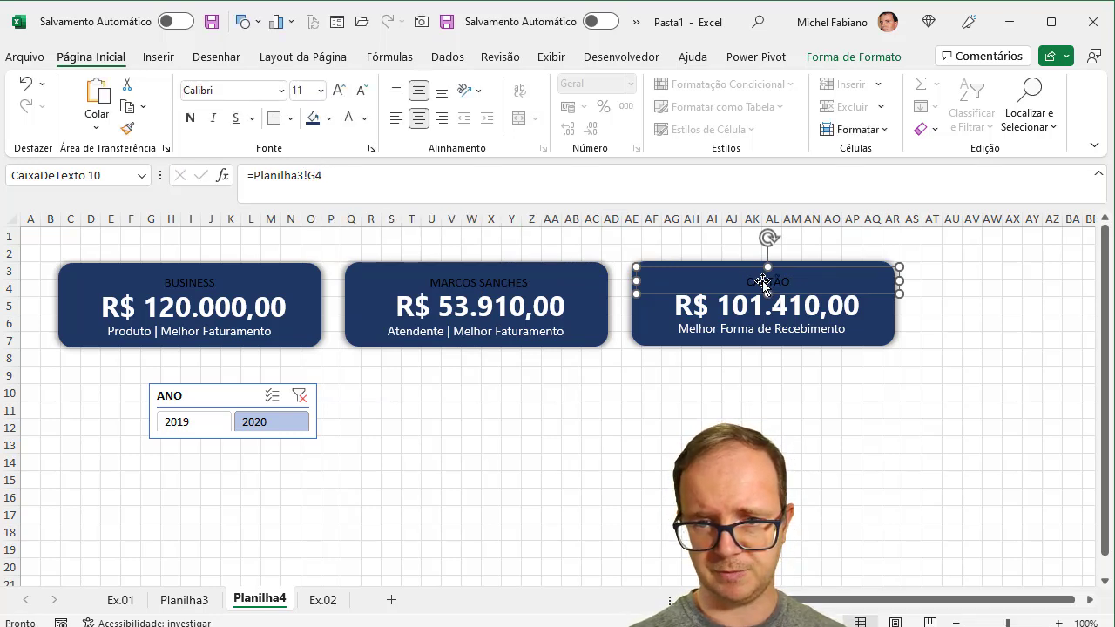
Align the linked name text boxes on the third and second cards with their card edges.
drag(754, 268, 749, 266)
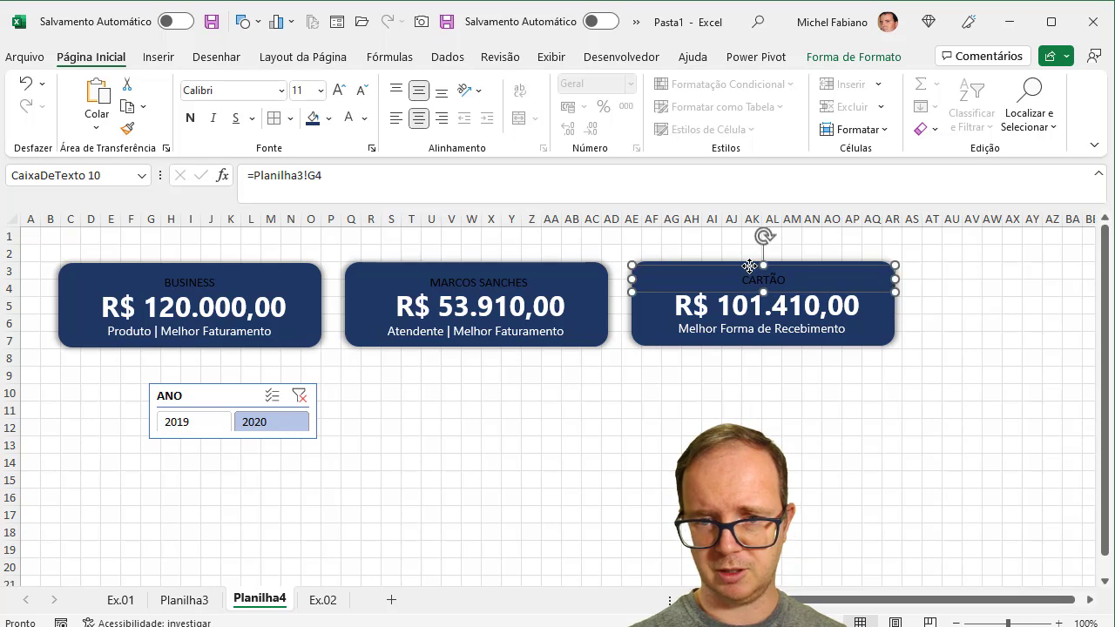
click(523, 284)
key(Left)
key(Left)
key(Up)
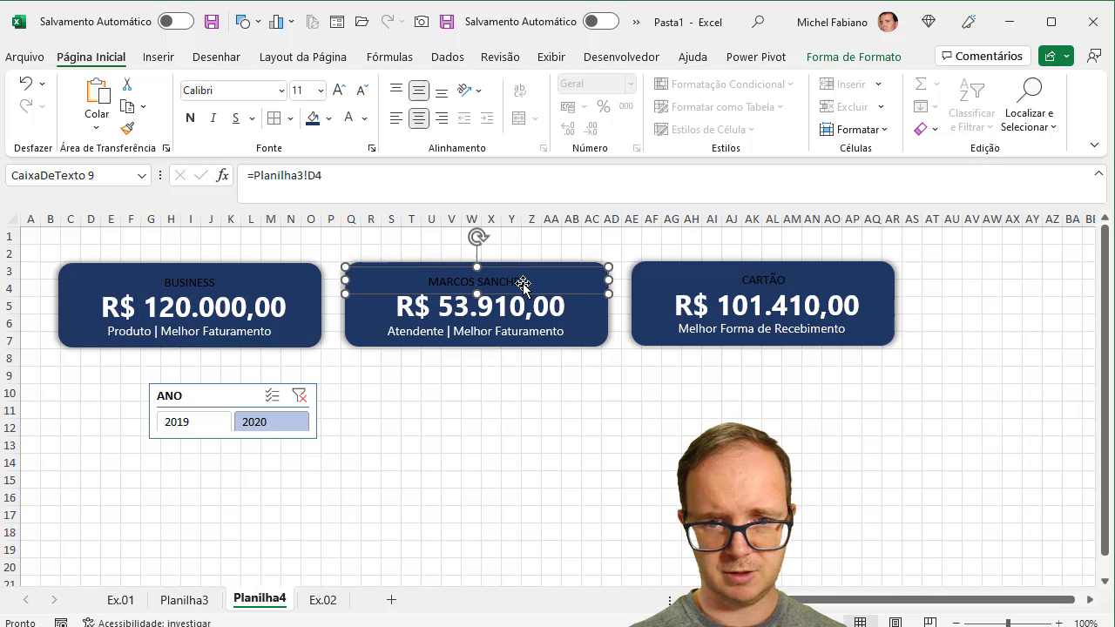
Copy the "Produto | Melhor Faturamento" caption's formatting to the linked name text boxes on all three cards.
click(204, 337)
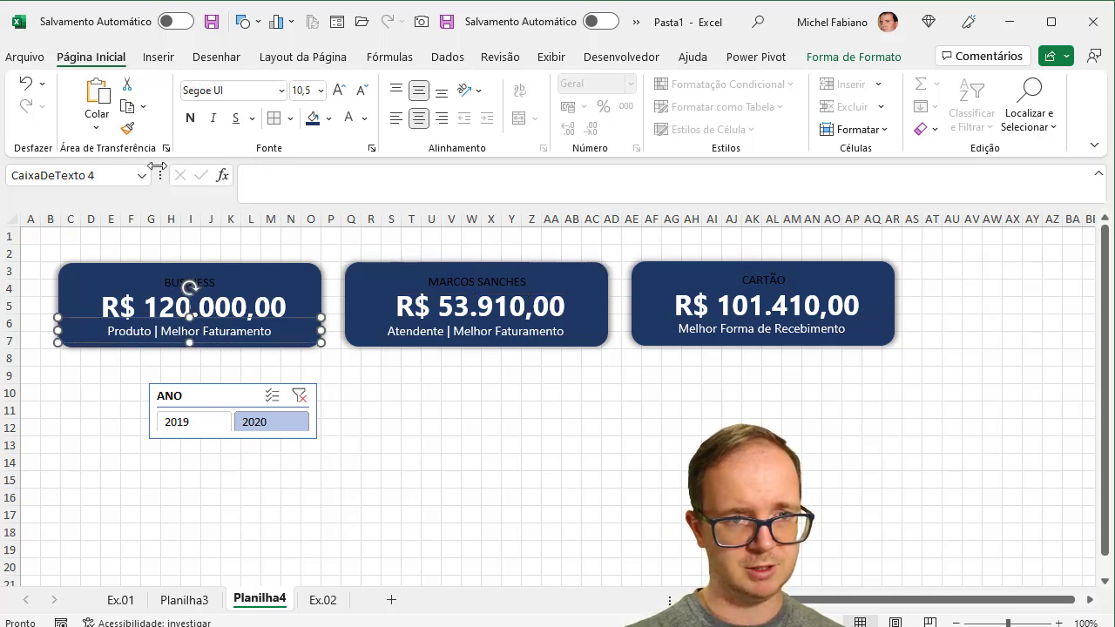
click(127, 128)
click(202, 280)
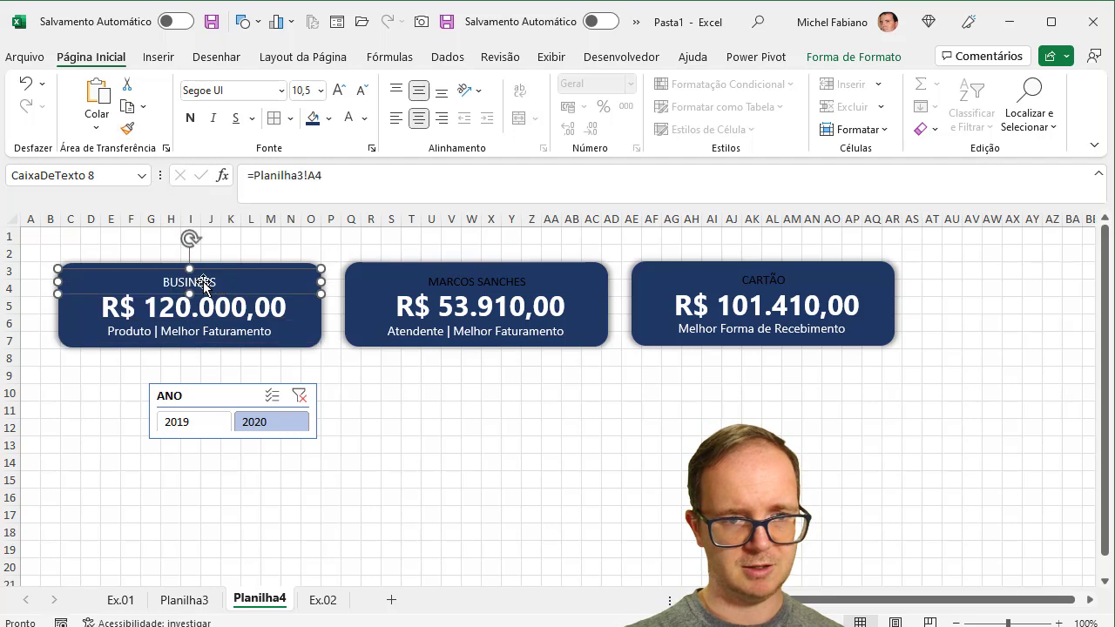
click(127, 129)
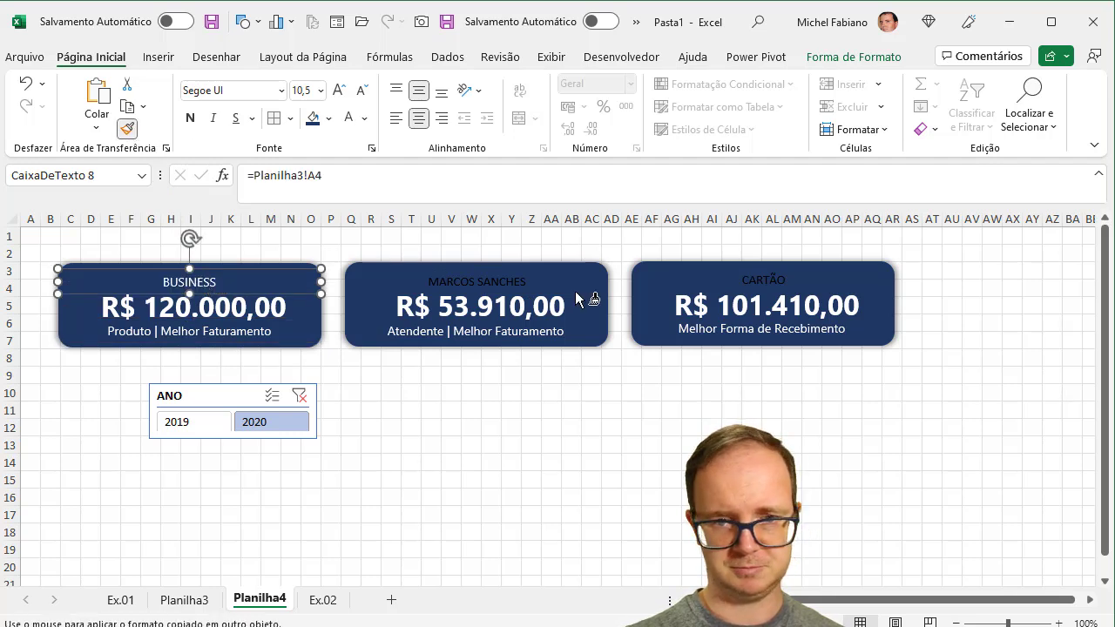
click(517, 281)
click(131, 128)
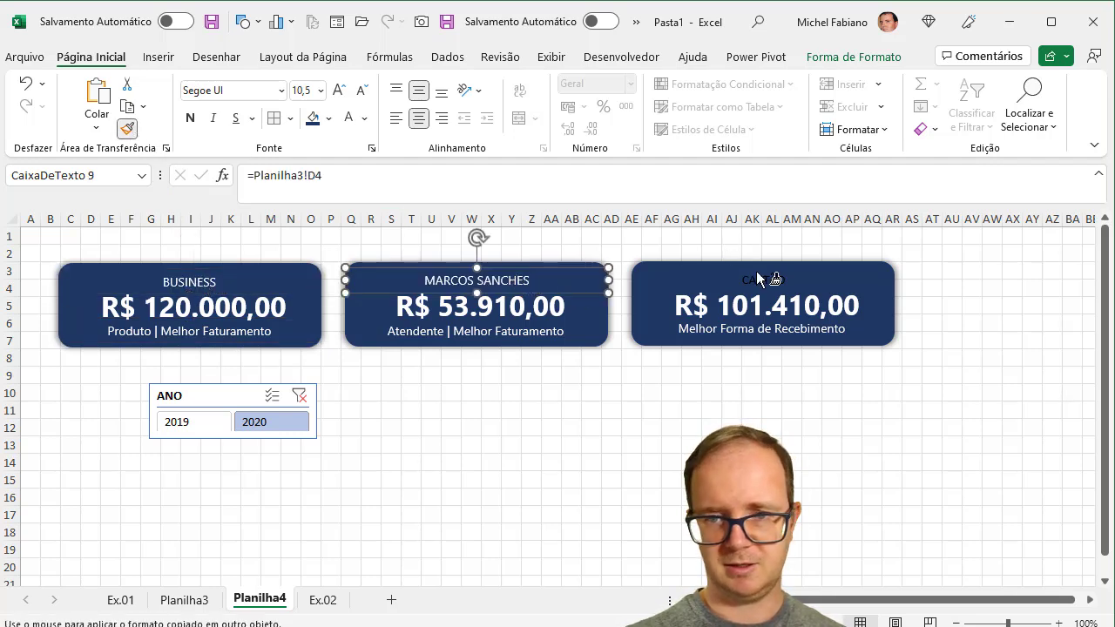
click(756, 272)
click(636, 407)
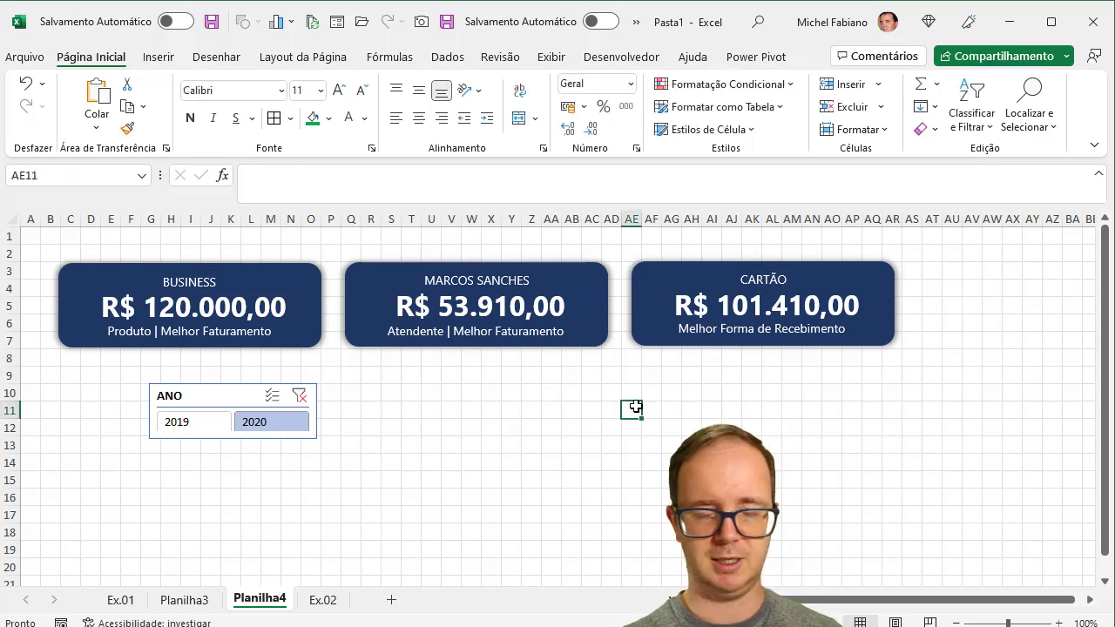
Widen column A and fit the ANO slicer beside the first card with 1 column, about 2,73 cm high and 2,14 cm wide.
click(219, 397)
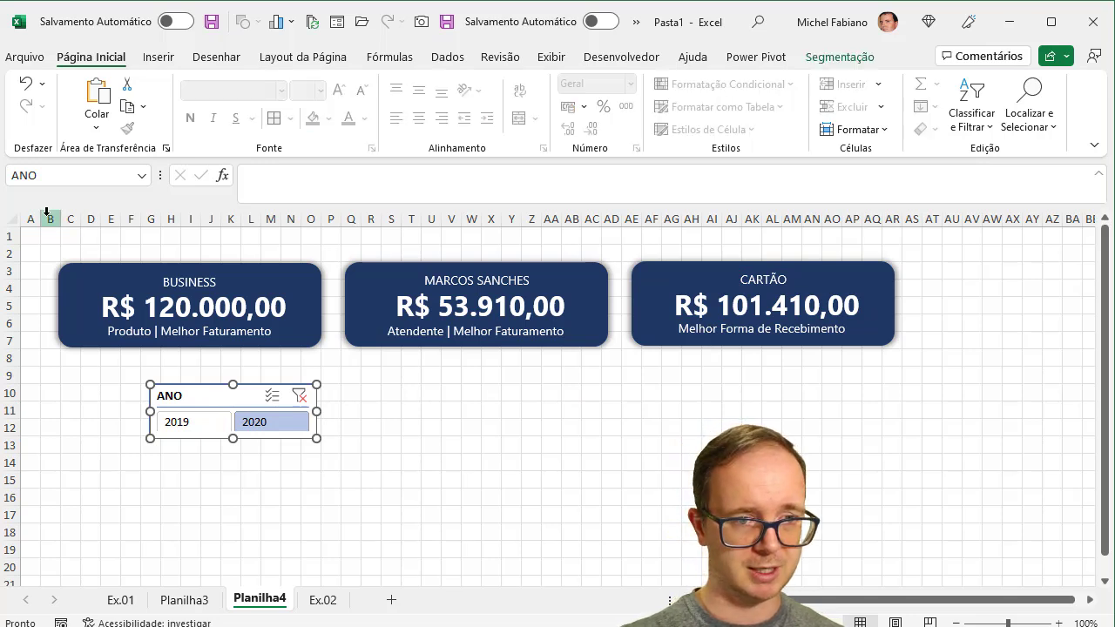
drag(41, 217, 84, 219)
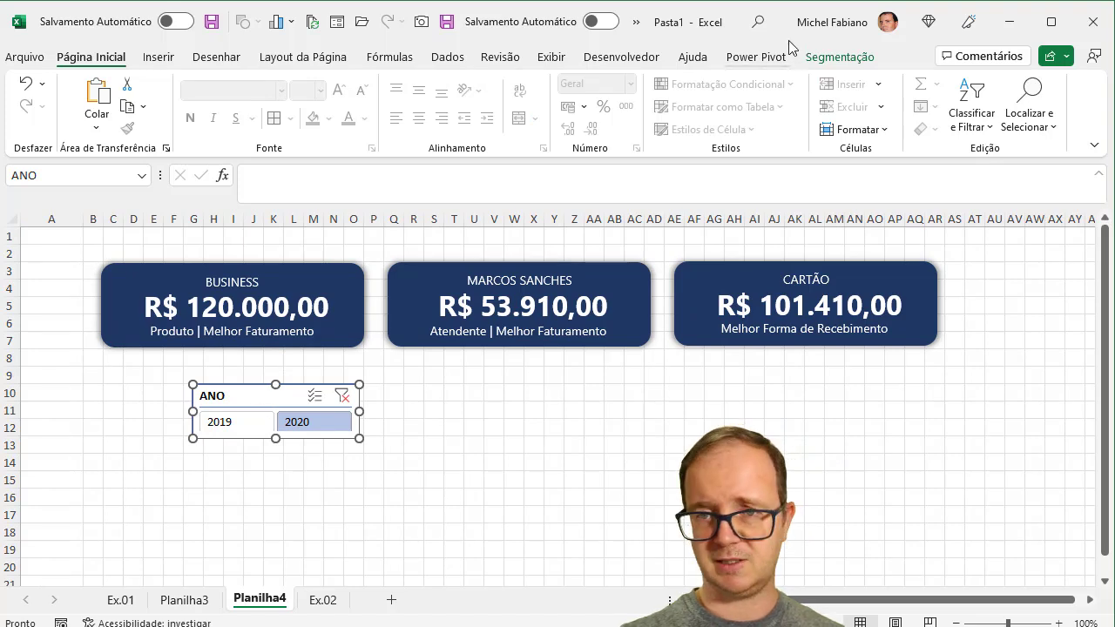
click(828, 57)
click(918, 89)
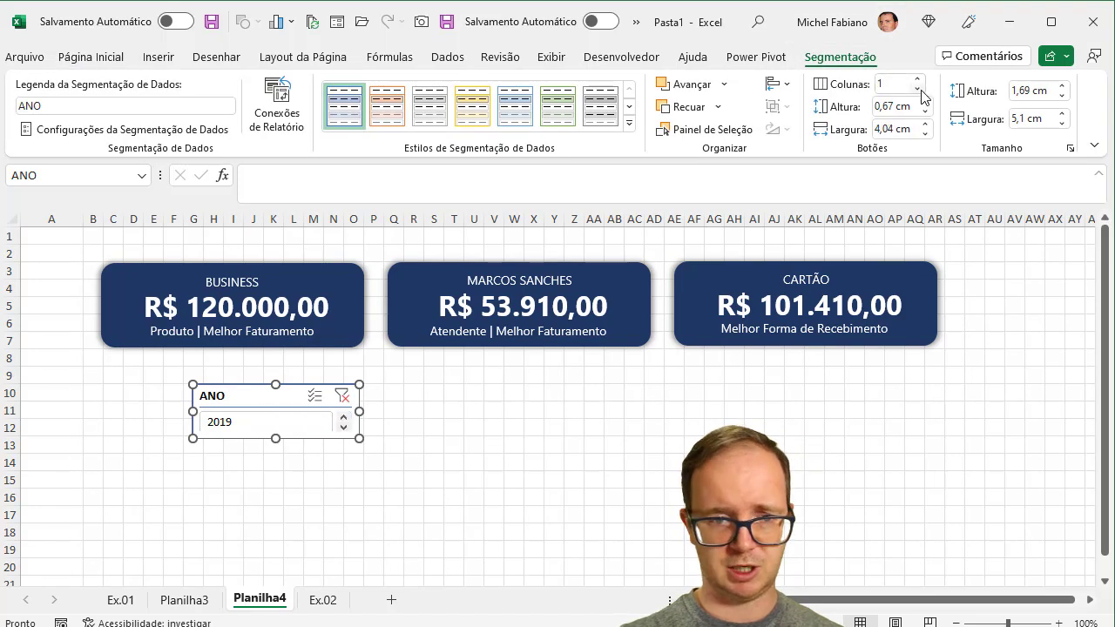
drag(363, 415, 293, 415)
drag(241, 440, 89, 350)
click(166, 457)
drag(127, 307, 94, 302)
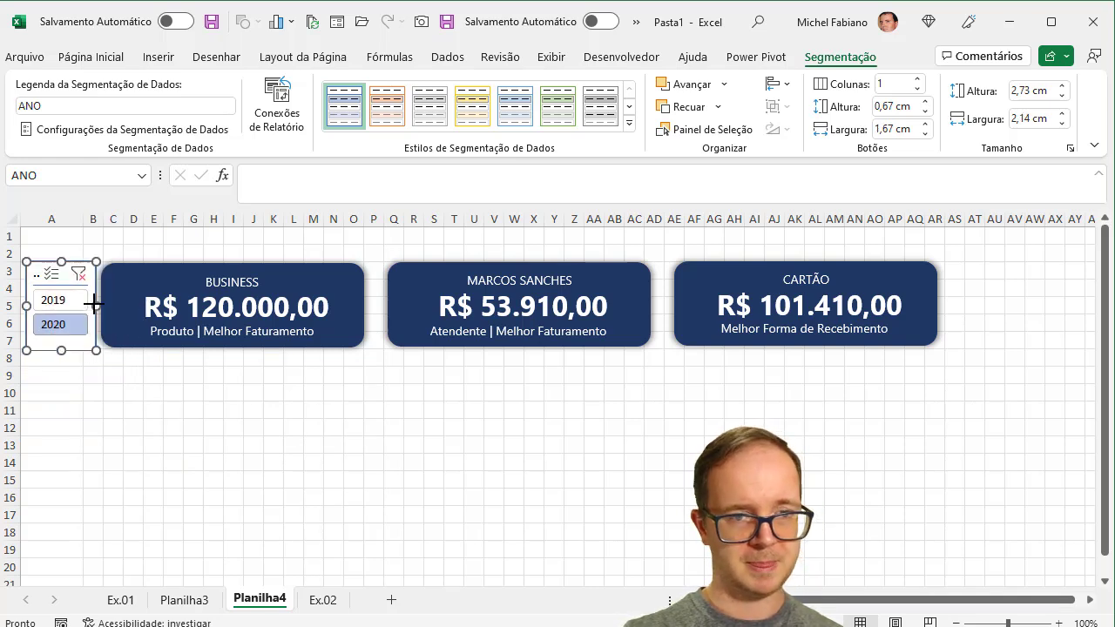
Hide the ANO slicer's header, reduce its height to about 2,04 cm and center it vertically beside the first card.
click(198, 129)
click(512, 196)
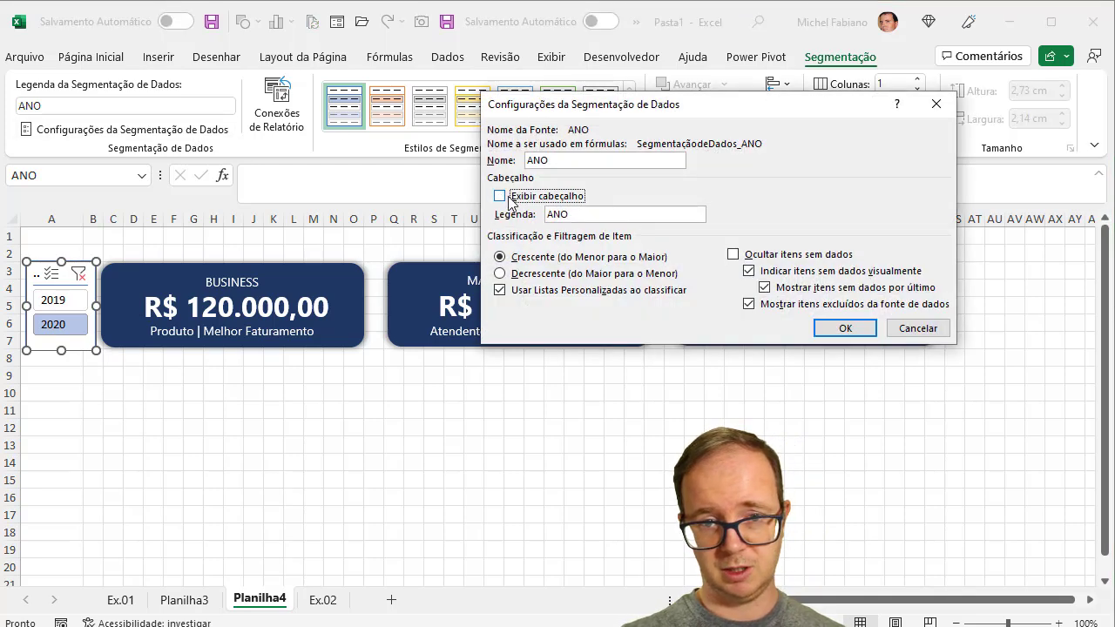
click(842, 328)
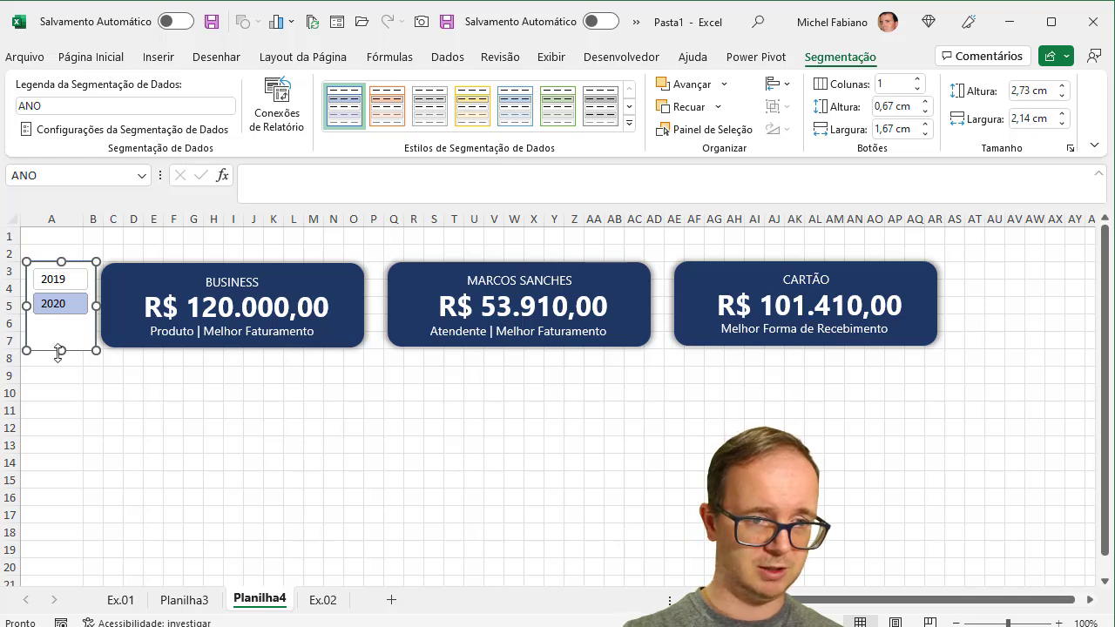
drag(59, 351, 82, 343)
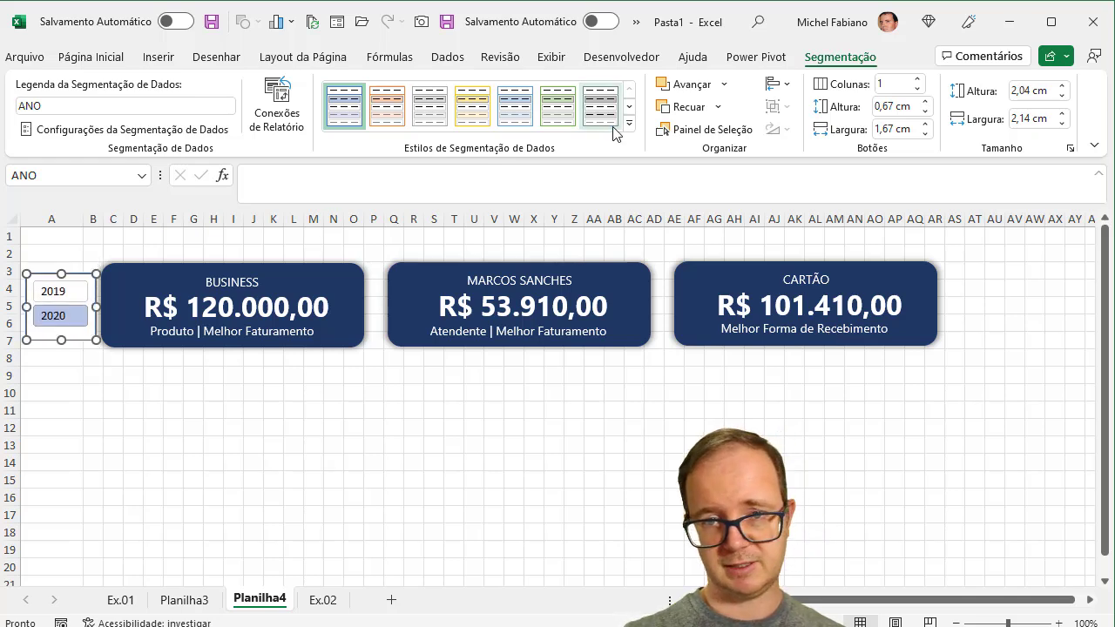
Apply the blue style from the Escura group to the ANO slicer.
click(629, 123)
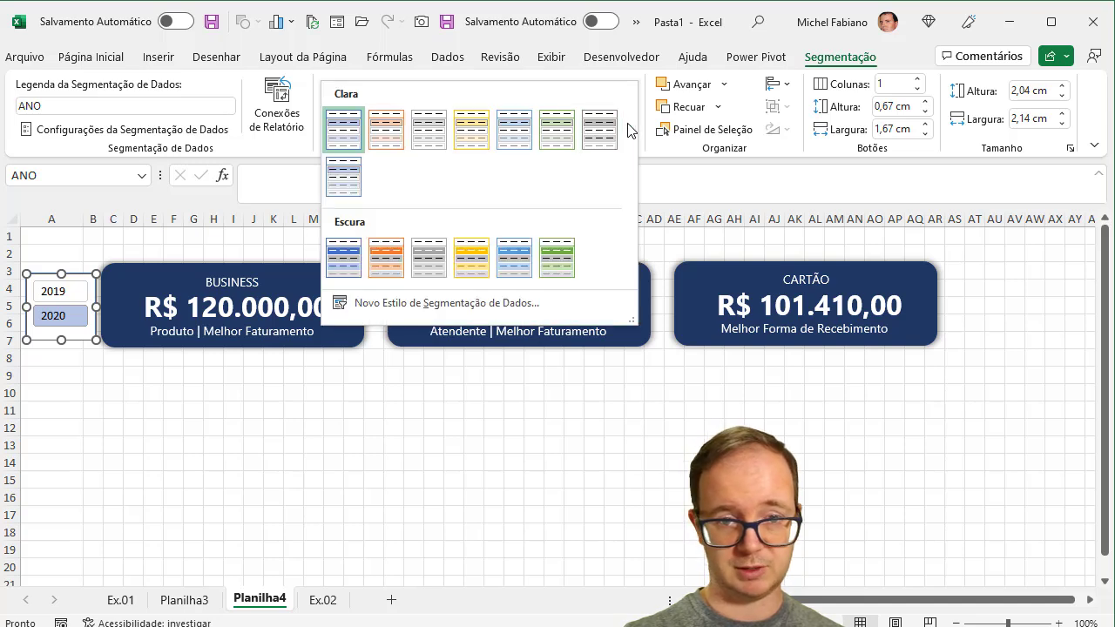
click(342, 258)
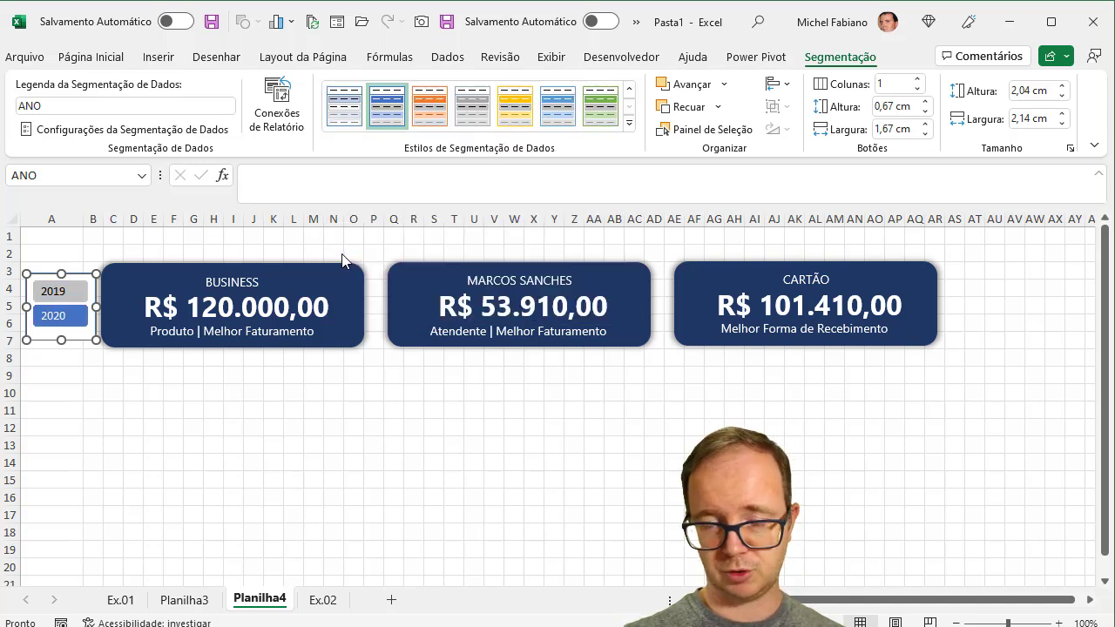
click(316, 408)
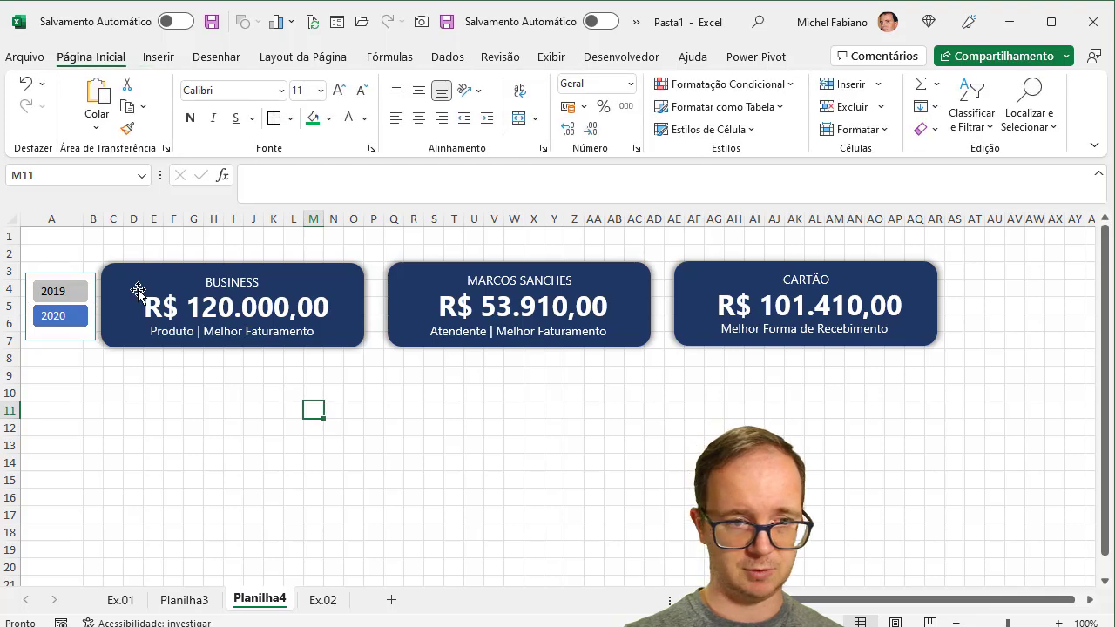
Fill the dashboard background A1:BD25 with the lightest gray theme color.
mouse_move(24, 230)
mouse_down()
mouse_move(448, 343)
mouse_move(1030, 465)
mouse_move(1045, 560)
mouse_move(1075, 585)
mouse_move(1070, 553)
mouse_move(1080, 558)
mouse_move(1114, 479)
mouse_move(1011, 508)
mouse_move(1004, 524)
mouse_up()
click(328, 118)
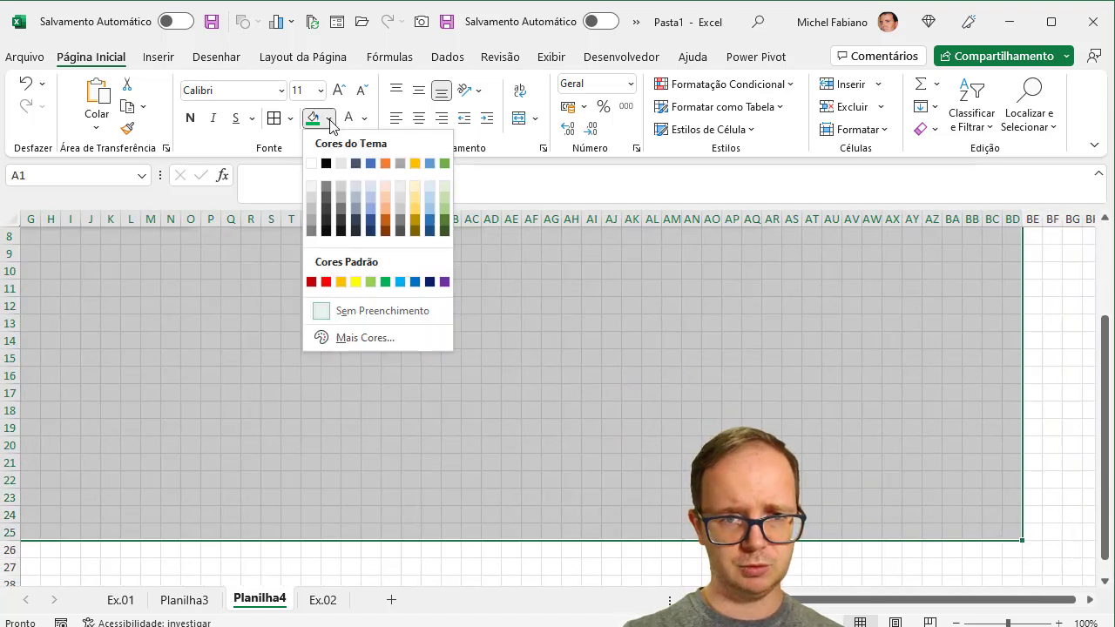
click(316, 198)
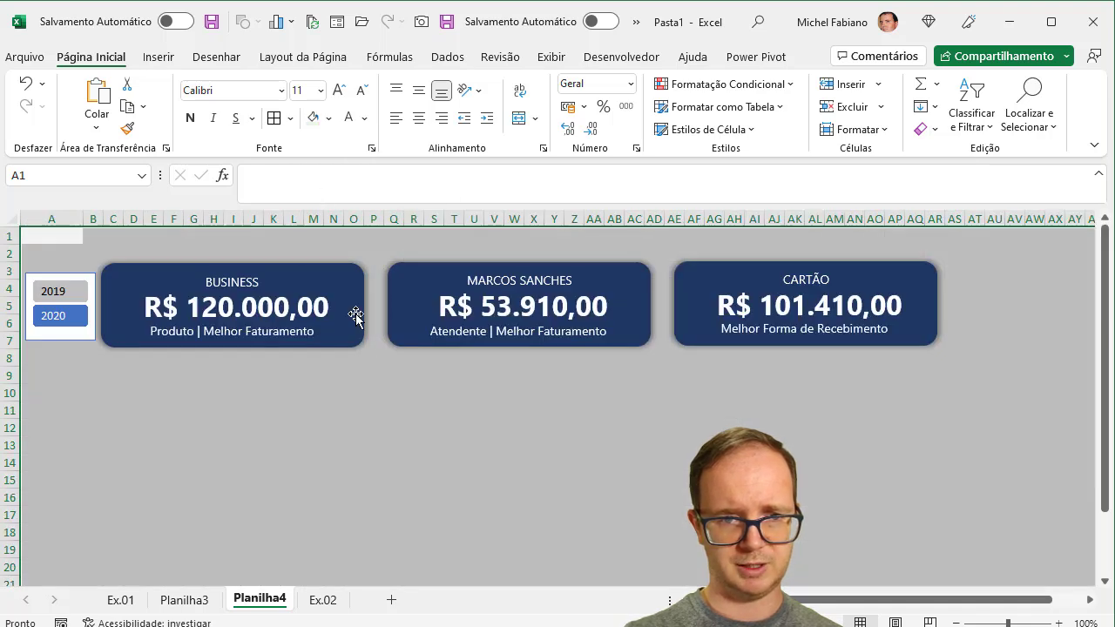
click(376, 387)
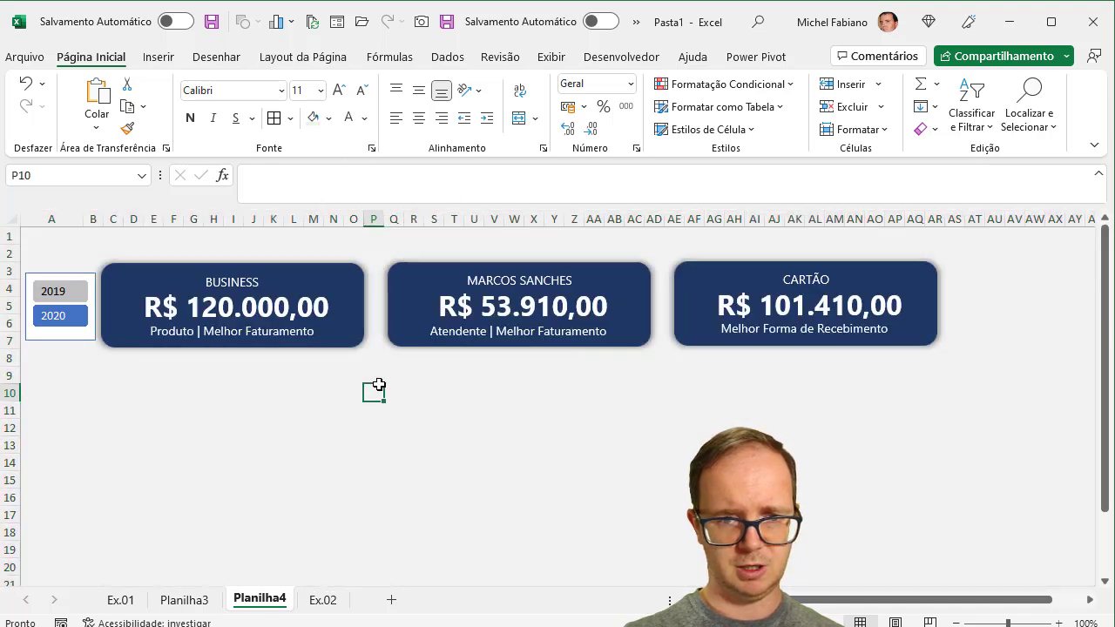
Switch the year slicer between 2019 and 2020 to check how the cards respond.
click(55, 292)
click(54, 314)
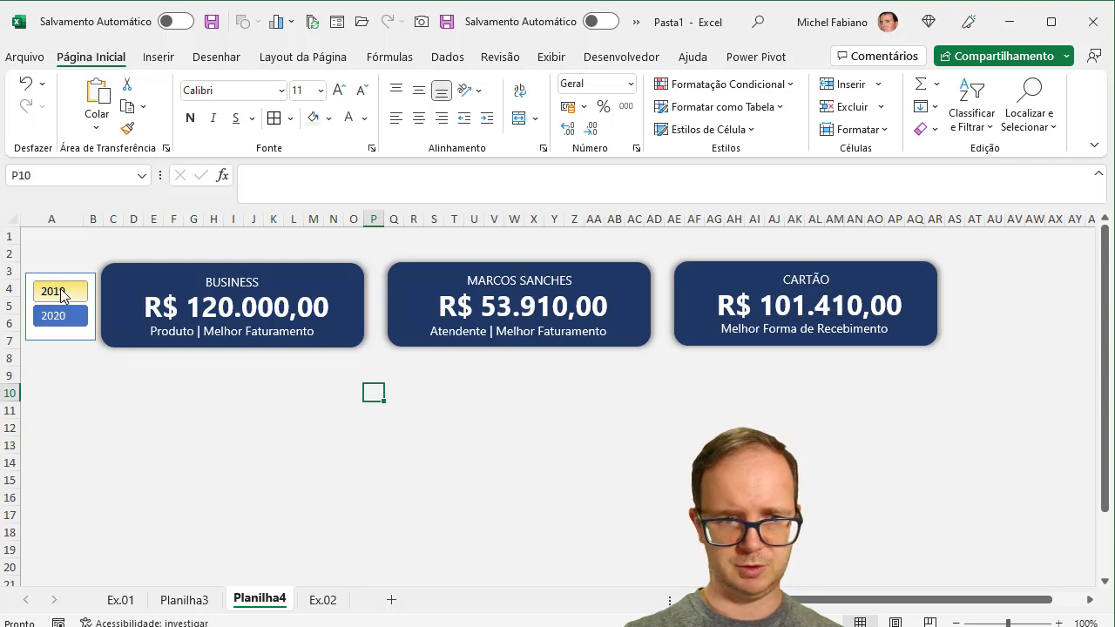
click(61, 293)
click(61, 312)
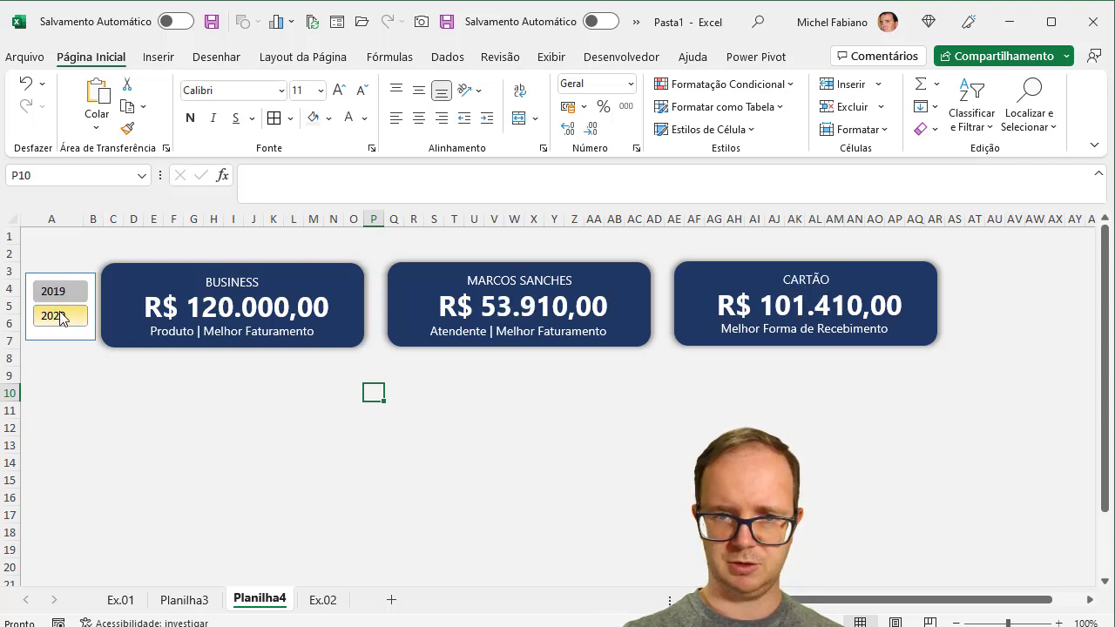
Insert a 2D clustered column chart from the product PivotTable on Planilha3.
click(194, 599)
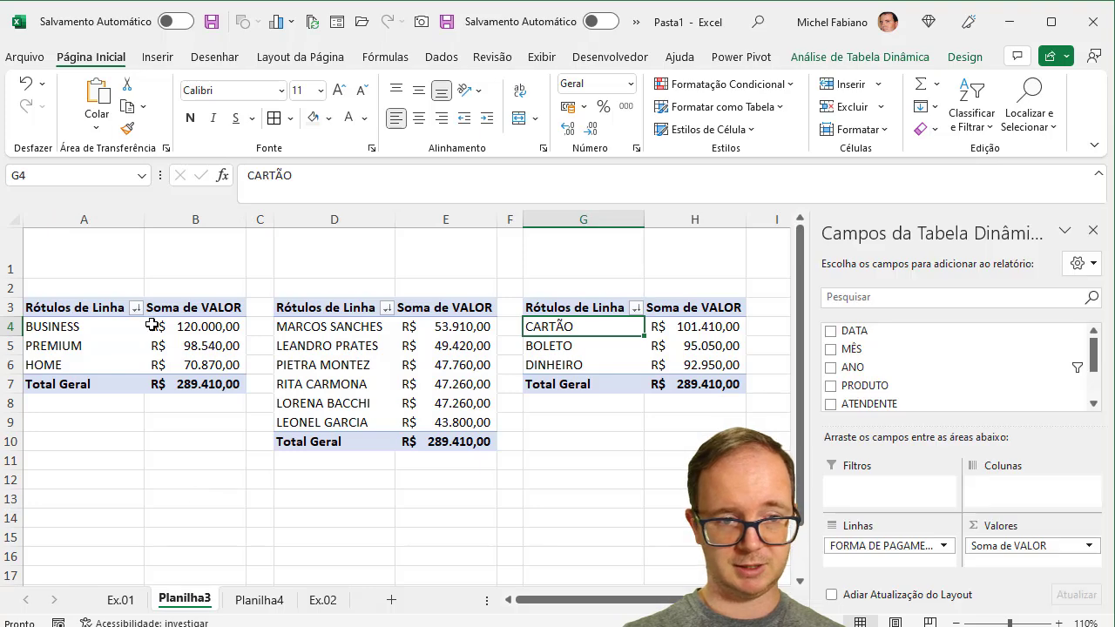
click(219, 328)
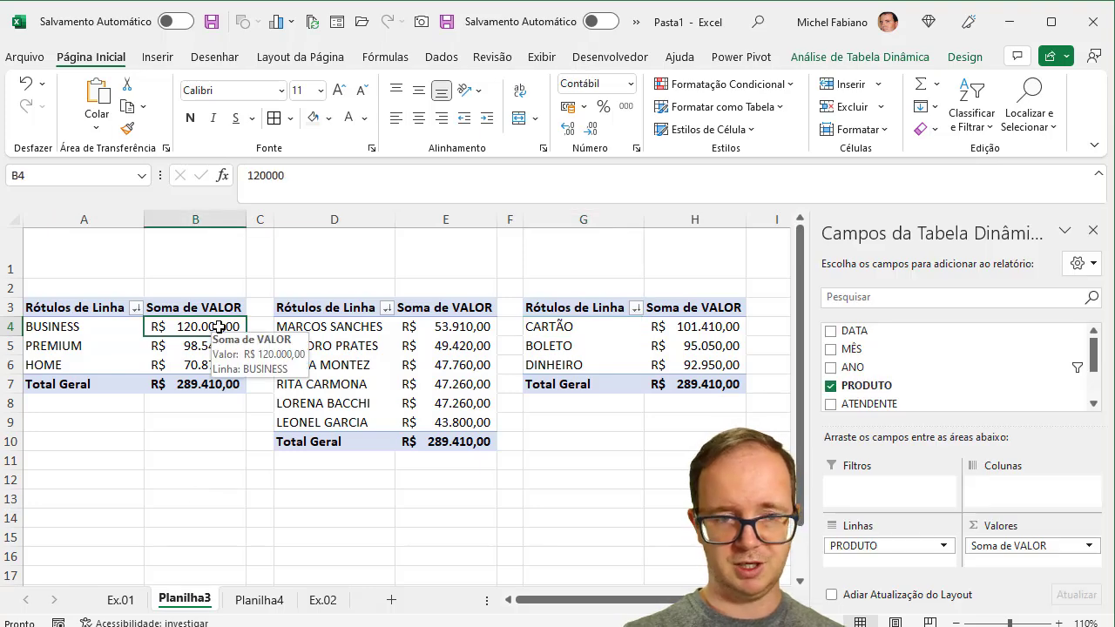
click(157, 58)
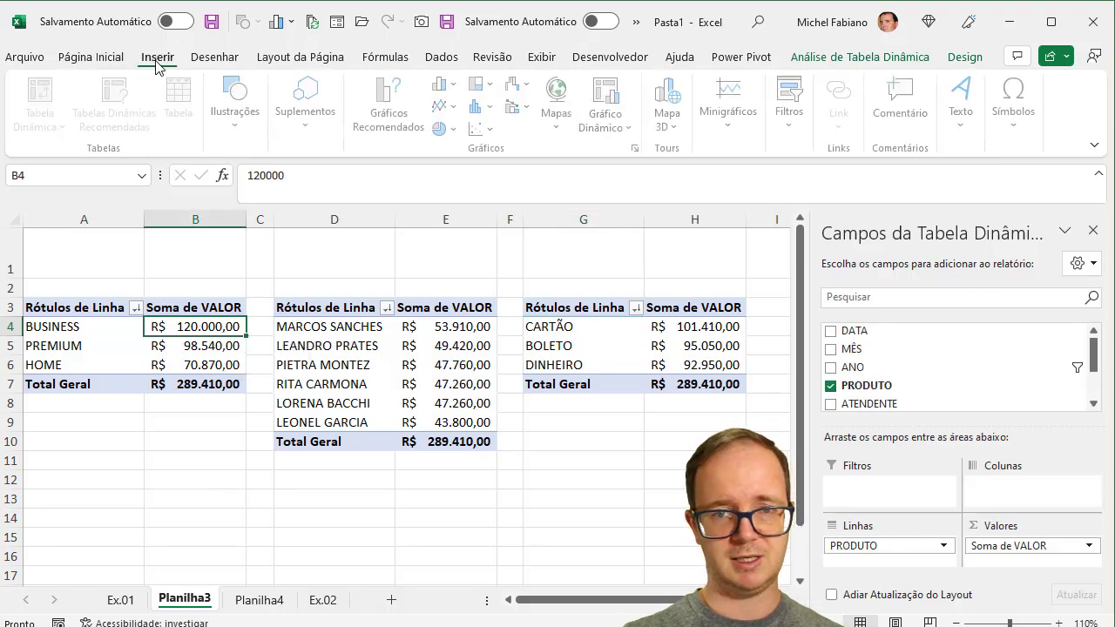
click(448, 84)
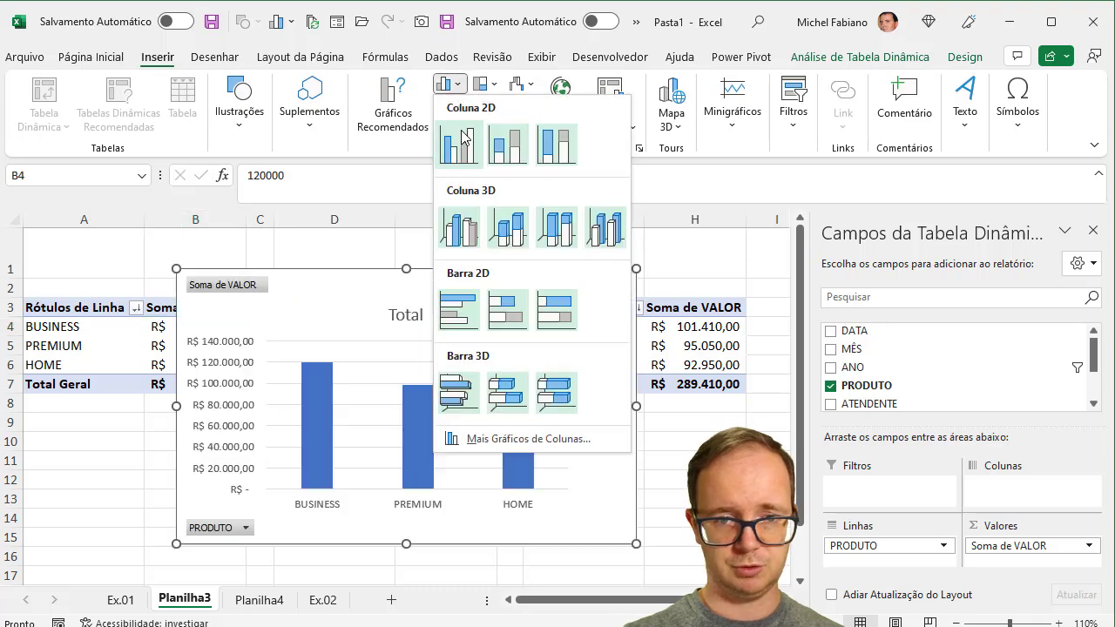
click(460, 139)
Remove the product chart's value axis, gridlines and legend, and hide all its field buttons.
click(244, 417)
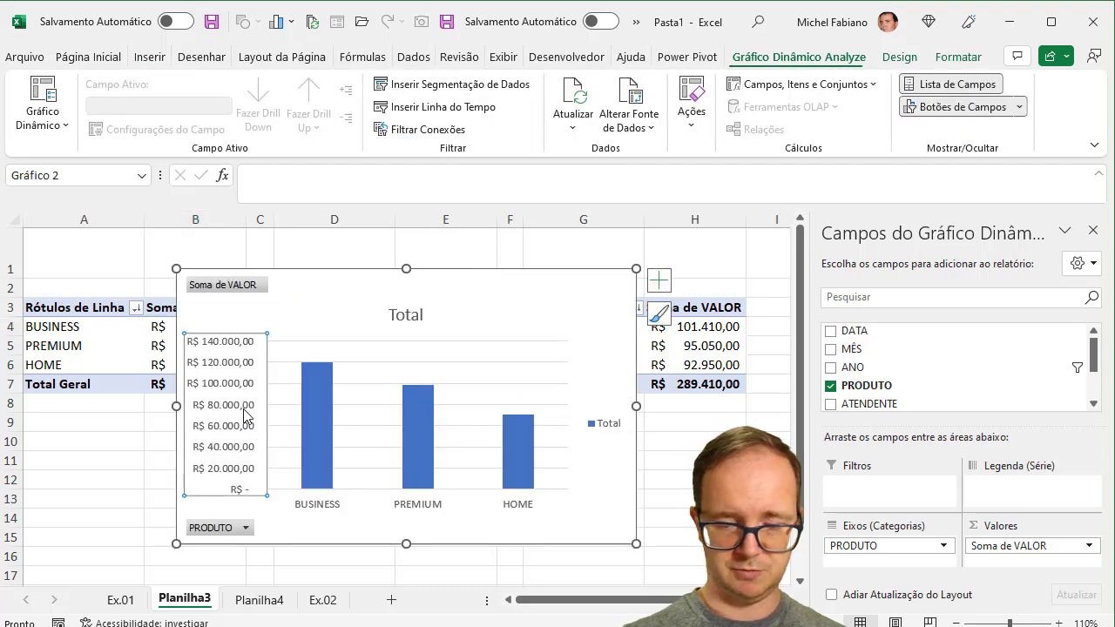
key(Delete)
click(337, 406)
key(Delete)
click(615, 426)
key(Delete)
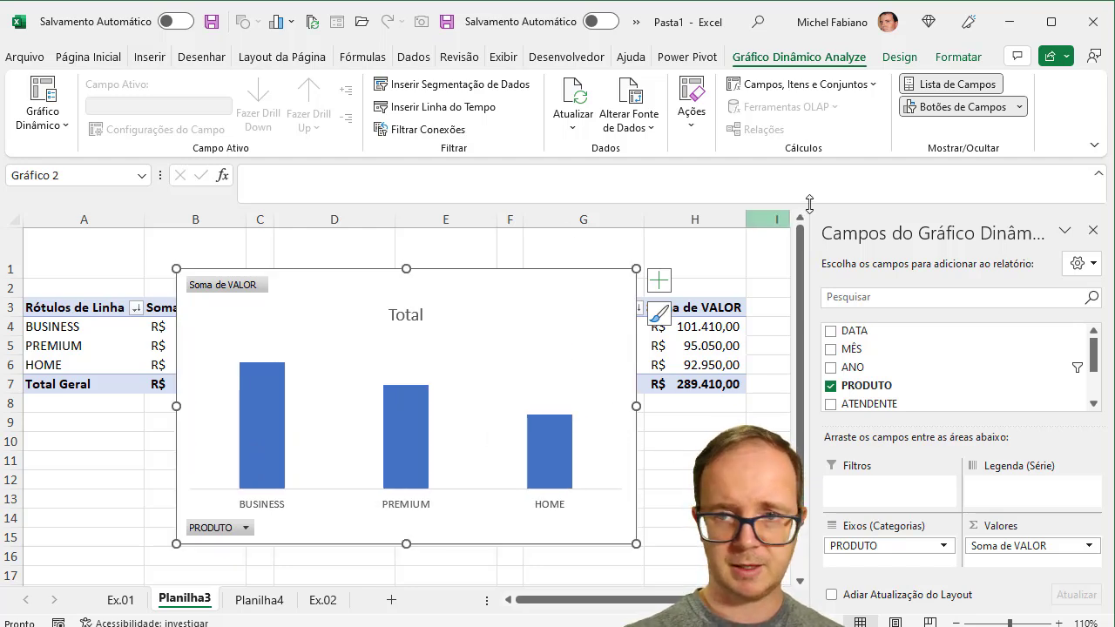
click(1016, 107)
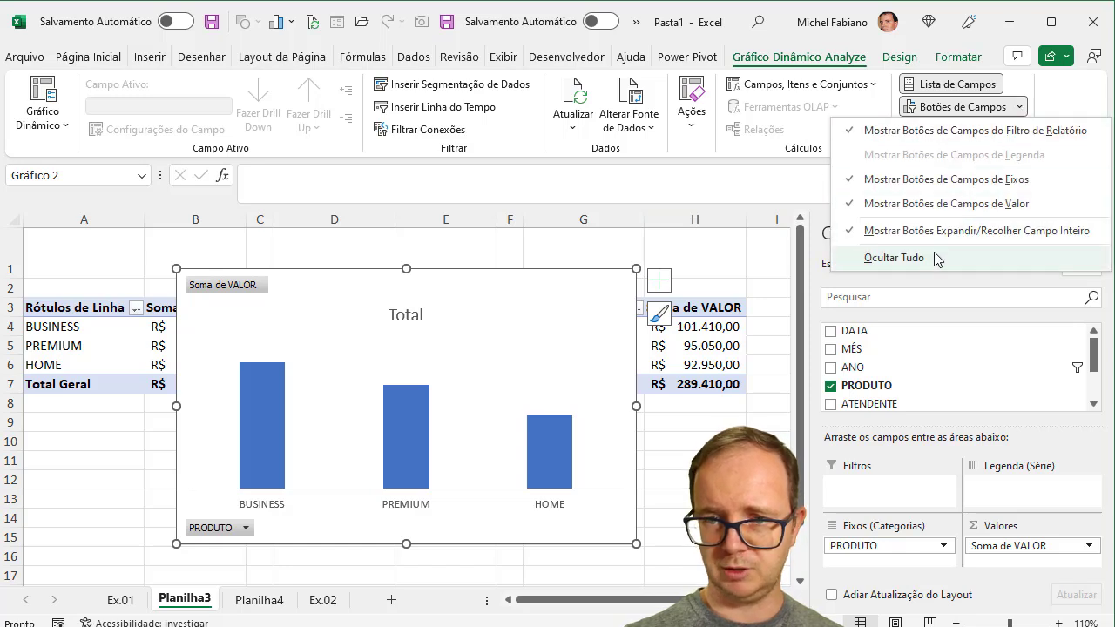
click(894, 258)
Change the product chart's title to "Faturamento por Produto".
double_click(406, 290)
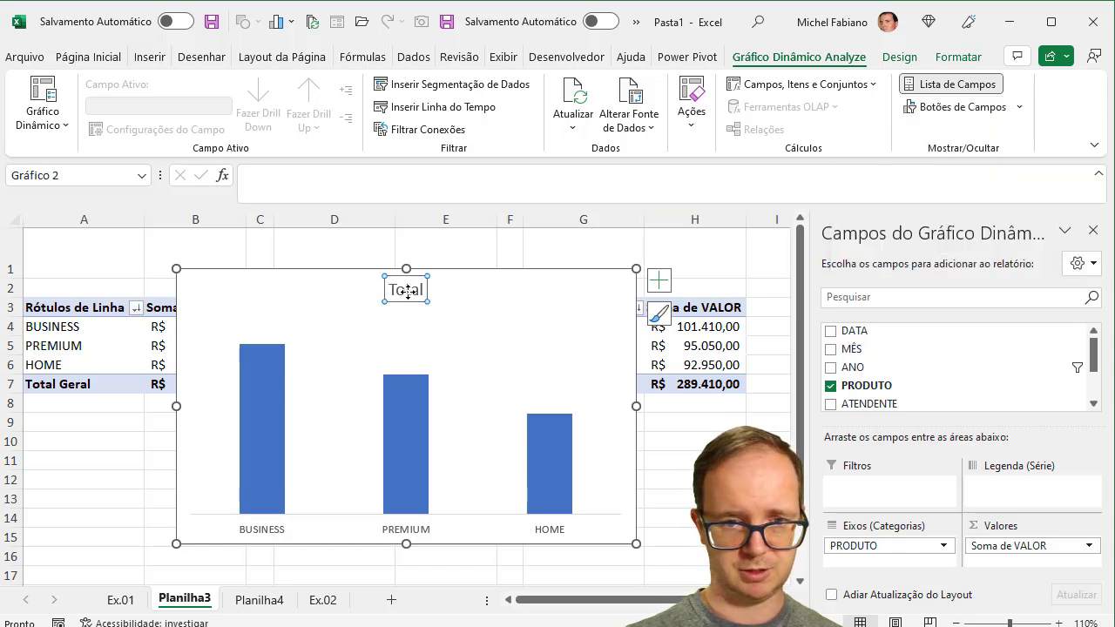
double_click(406, 290)
text(F)
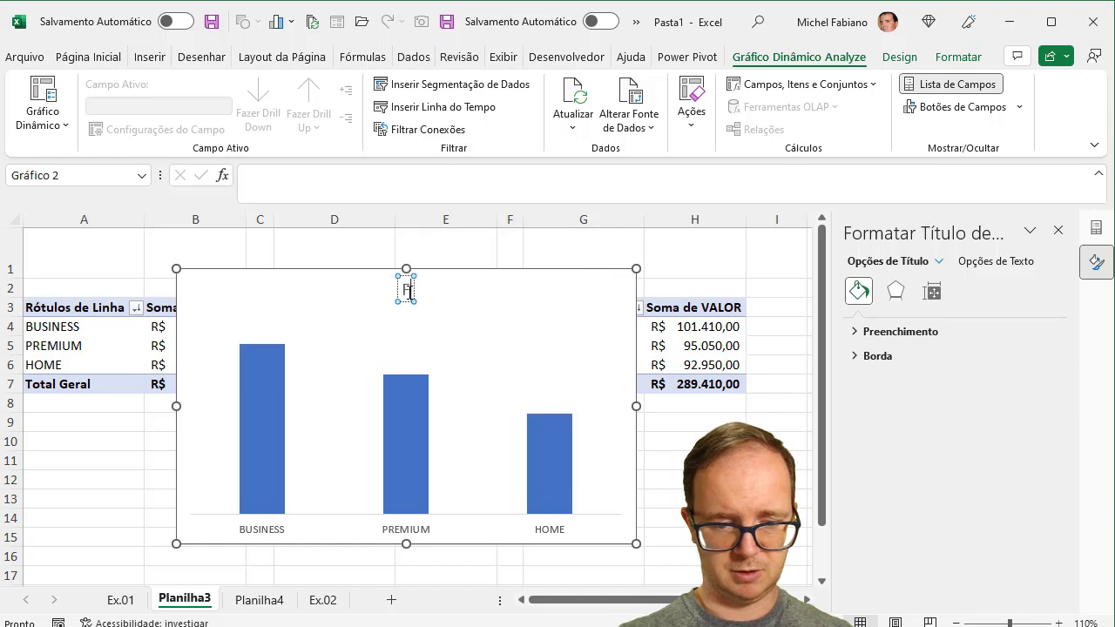
text(aturamento por Prpduto)
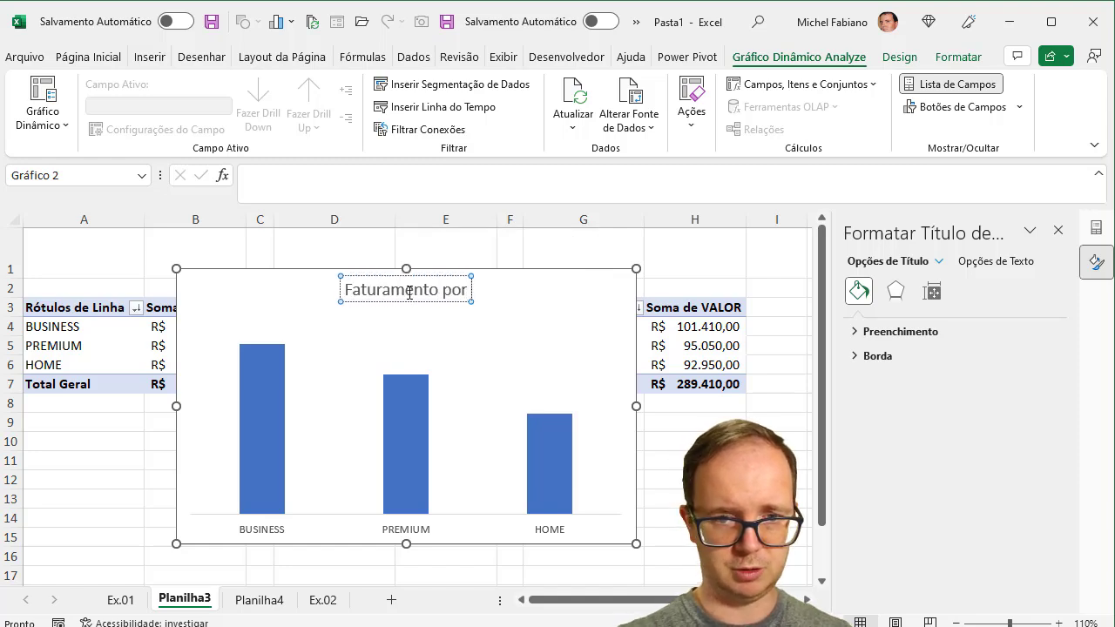
key(BackSpace)
key(BackSpace)
key(BackSpace)
key(BackSpace)
key(BackSpace)
text(oduto)
click(268, 279)
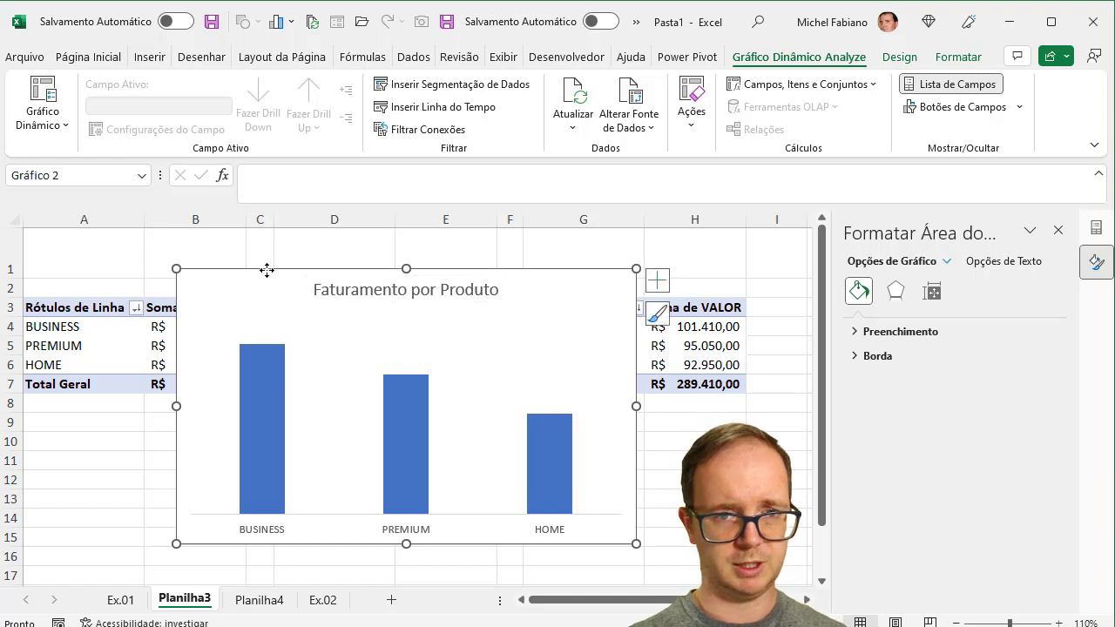
Set the font of the whole product chart to Segoe UI.
click(100, 58)
click(207, 92)
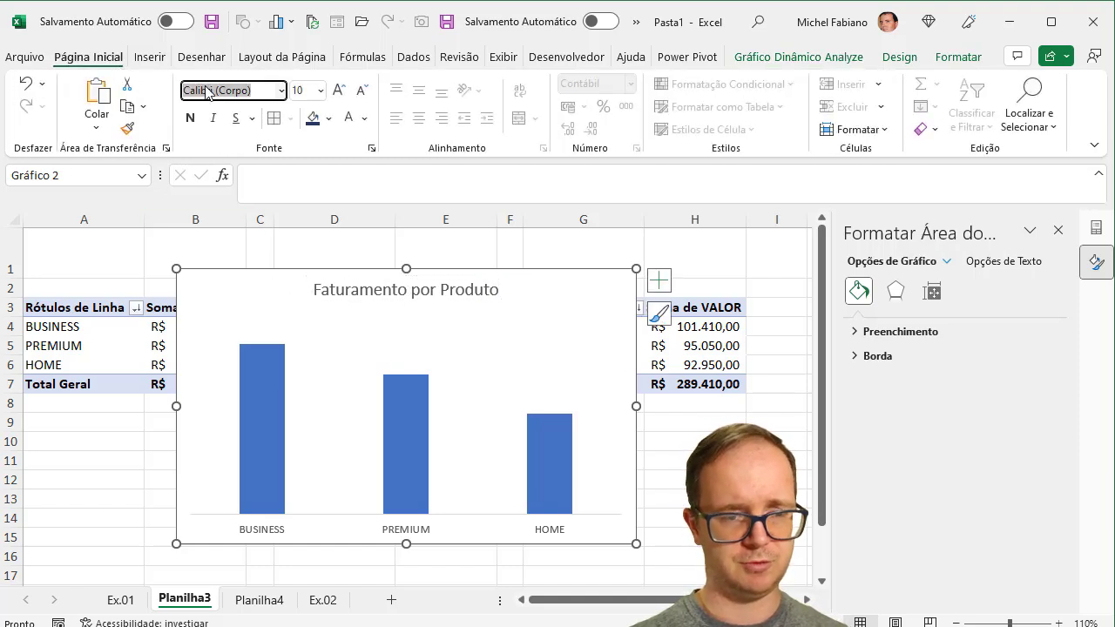
text(Sego)
key(Return)
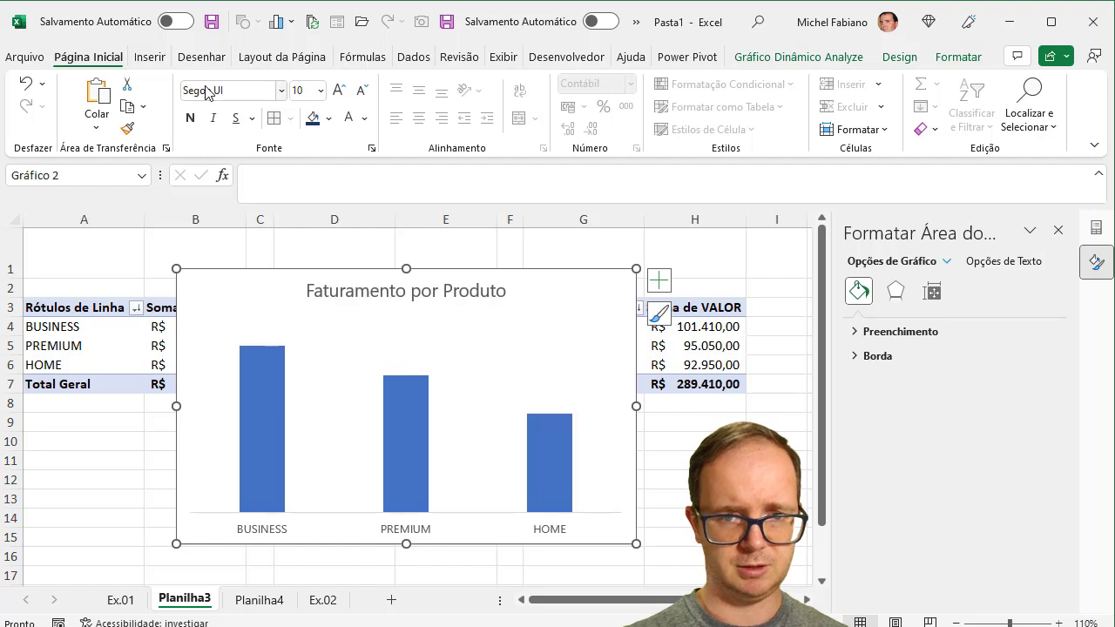
Darken the text colour of the whole product chart and shrink the chart to a compact size.
click(365, 118)
click(376, 249)
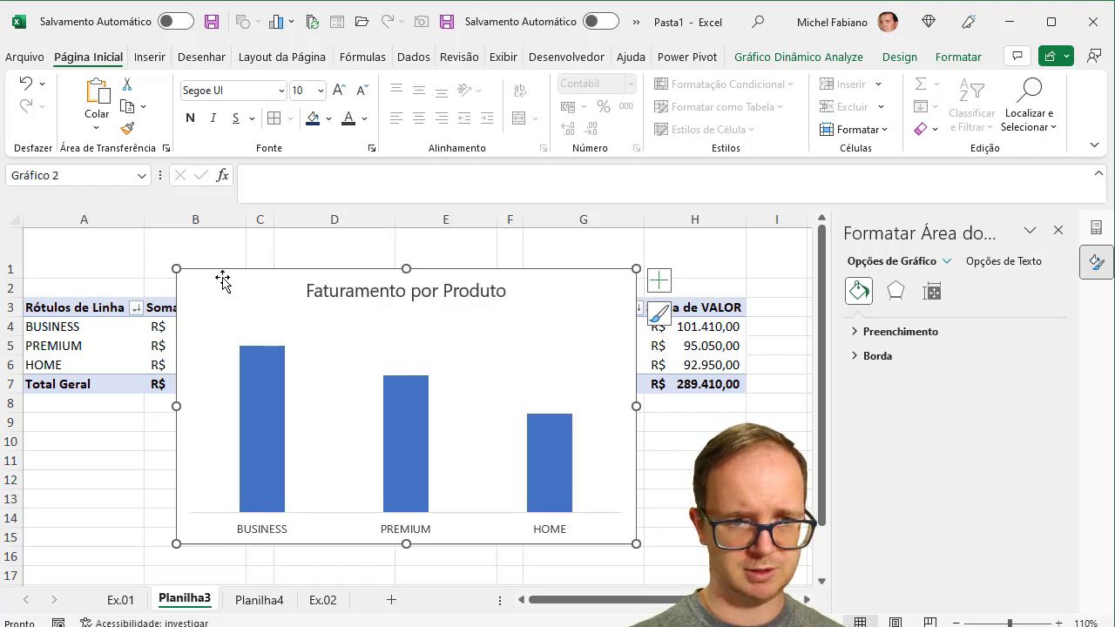
drag(176, 267, 312, 367)
Move the product chart to Planilha4 and fit it beneath the BUSINESS card, matching the card's width.
key(ctrl+x)
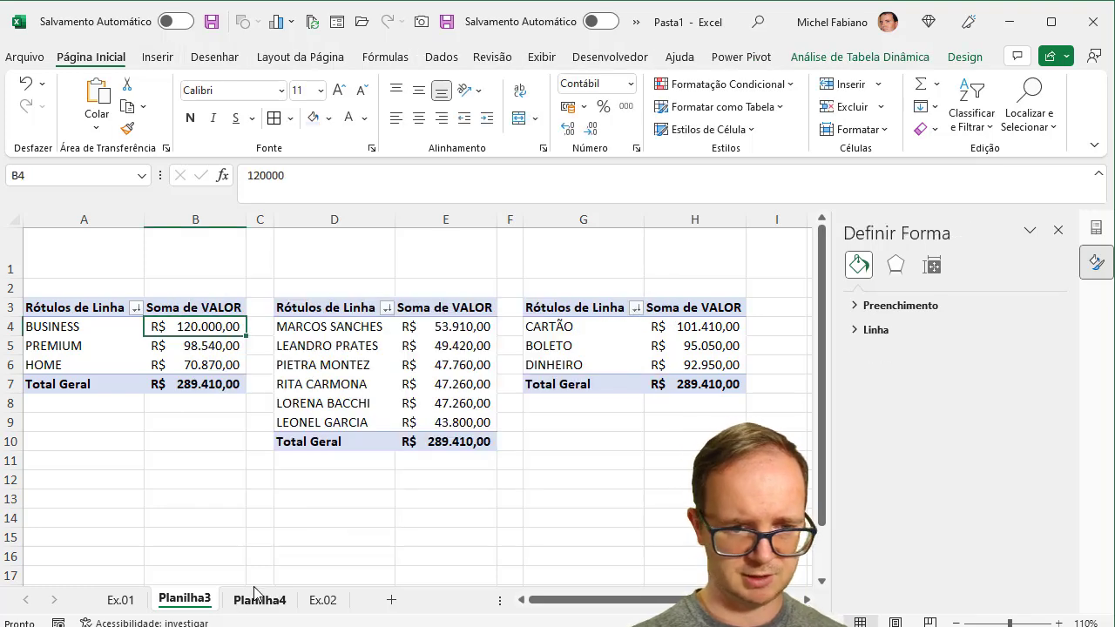
click(260, 599)
click(127, 412)
key(ctrl+v)
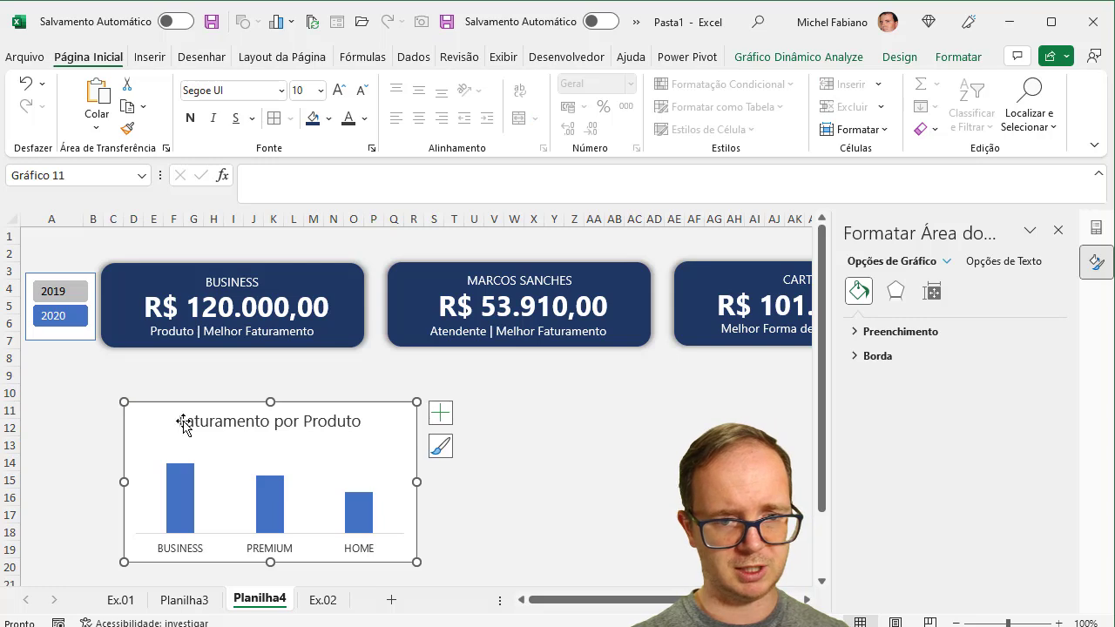
drag(309, 403, 287, 367)
drag(391, 443, 360, 436)
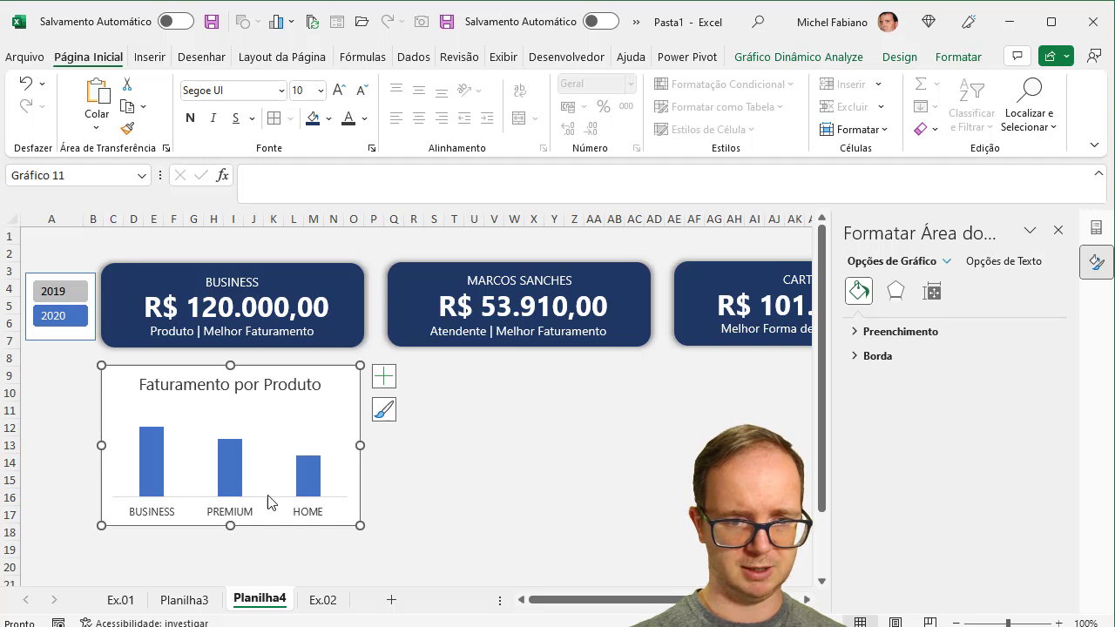
drag(230, 524, 230, 533)
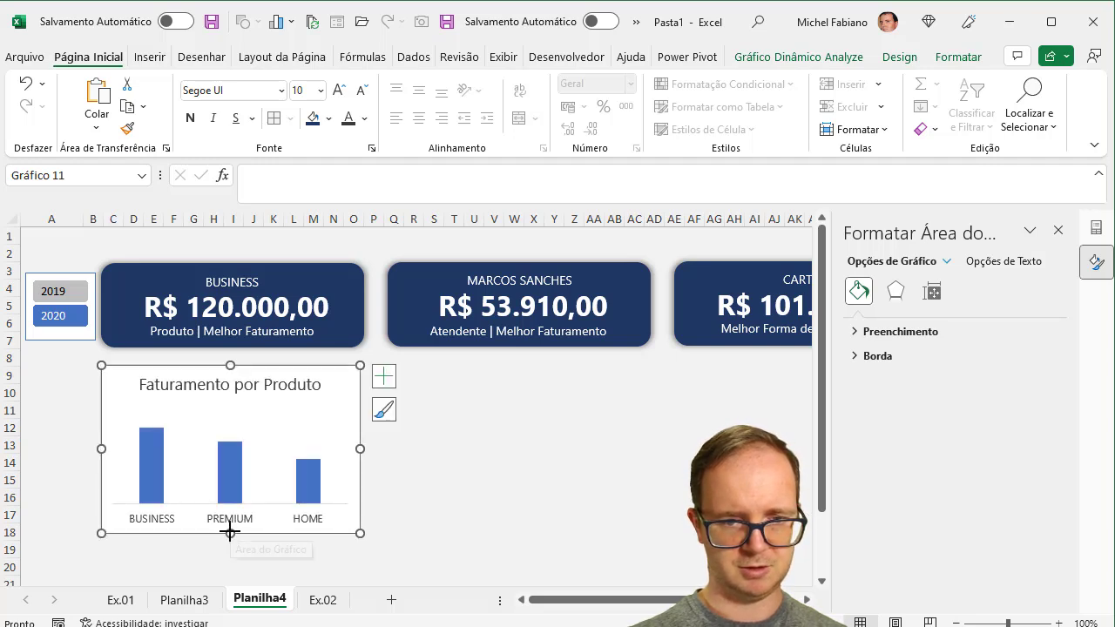
Test the year slicer on the dashboard by filtering to 2019 and back to 2020.
click(474, 497)
click(43, 291)
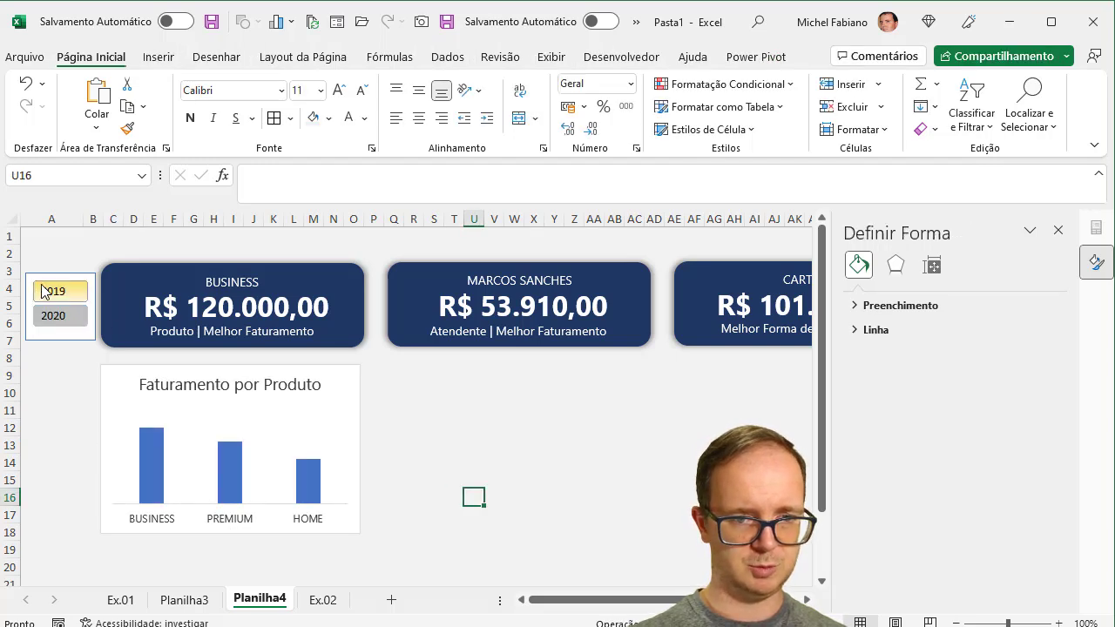
click(50, 315)
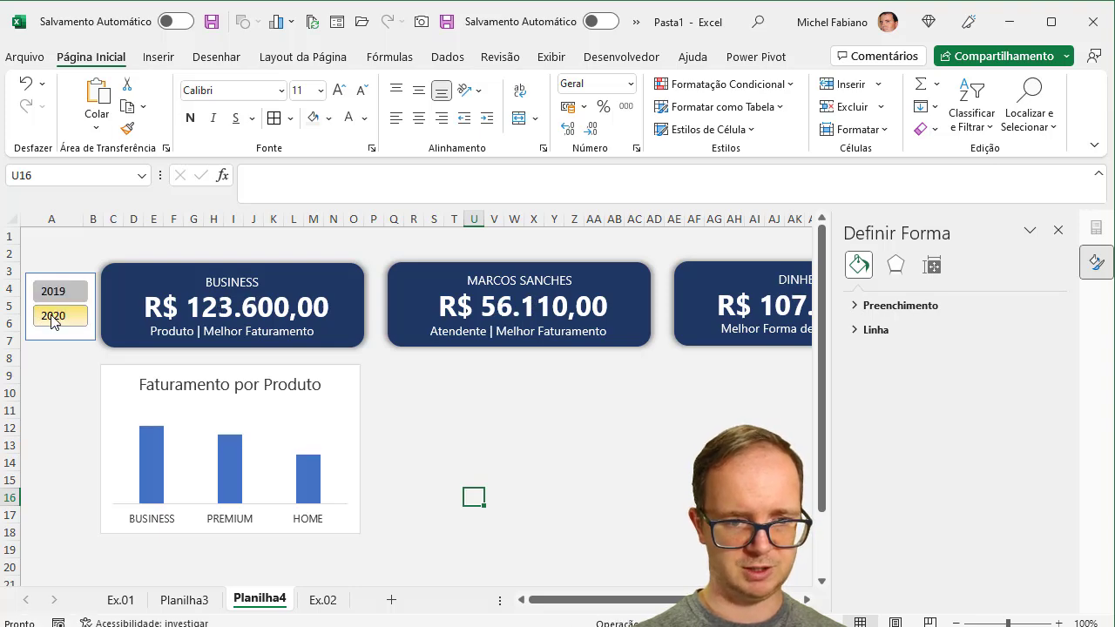
Insert a 2D clustered bar chart from the attendant PivotTable on Planilha3.
click(184, 599)
click(334, 328)
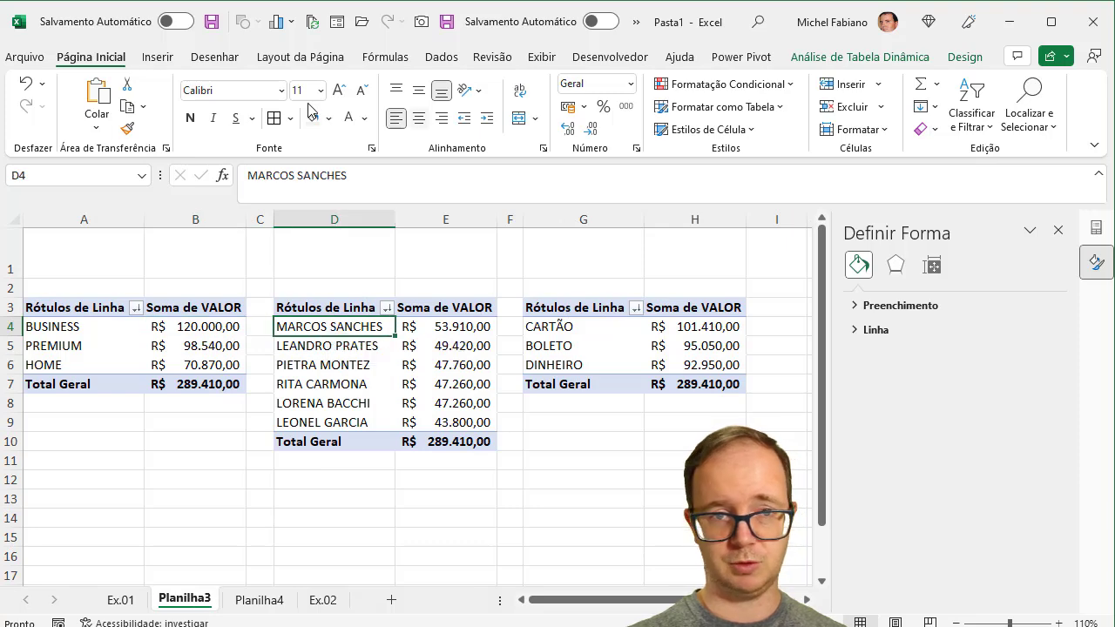
click(159, 61)
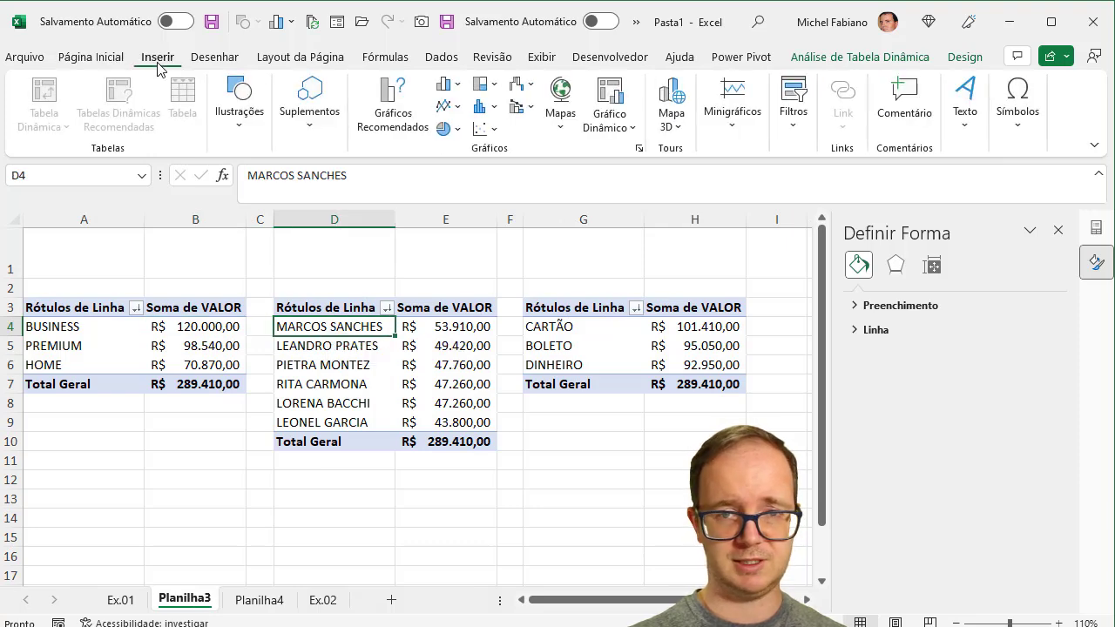
click(448, 84)
click(460, 310)
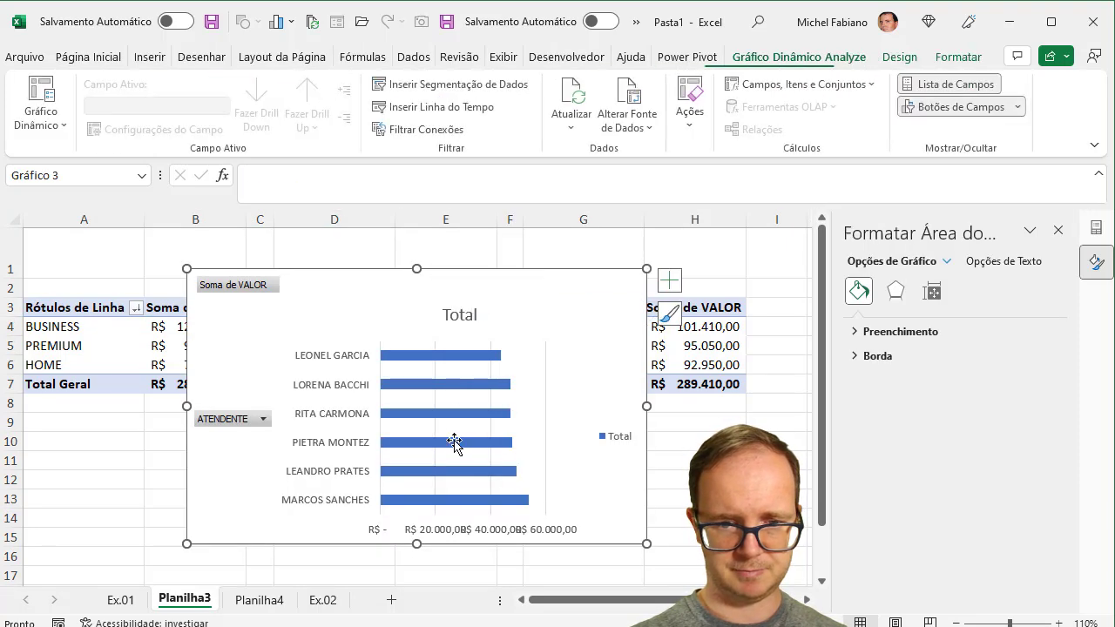
Remove the attendant chart's value axis and legend, and hide all its field buttons.
click(483, 531)
key(Delete)
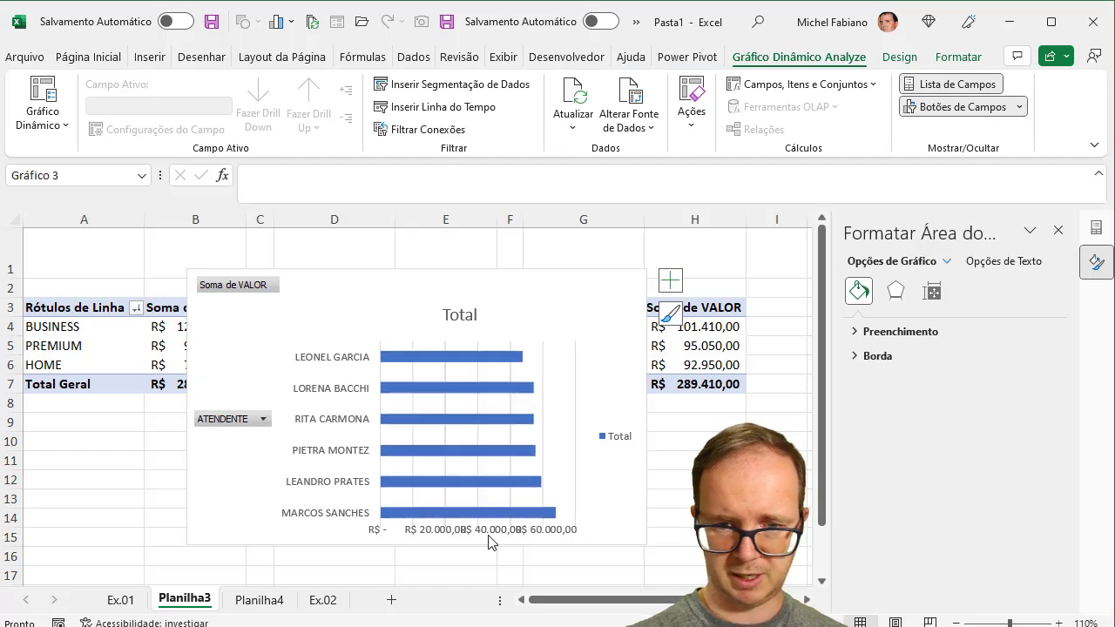
click(620, 441)
key(Delete)
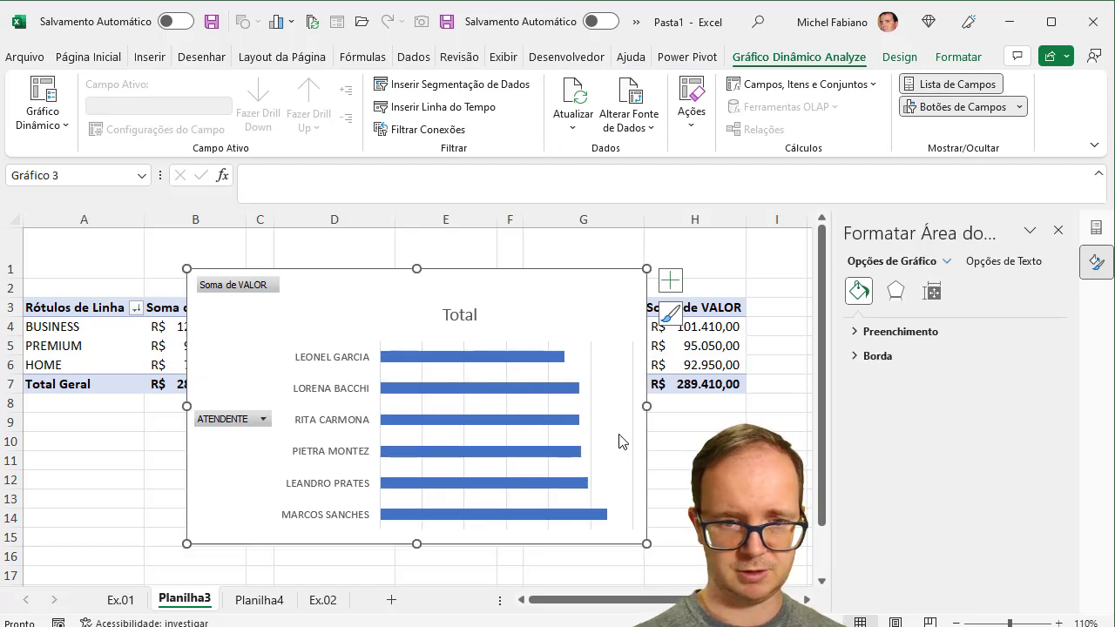
click(1021, 108)
click(915, 259)
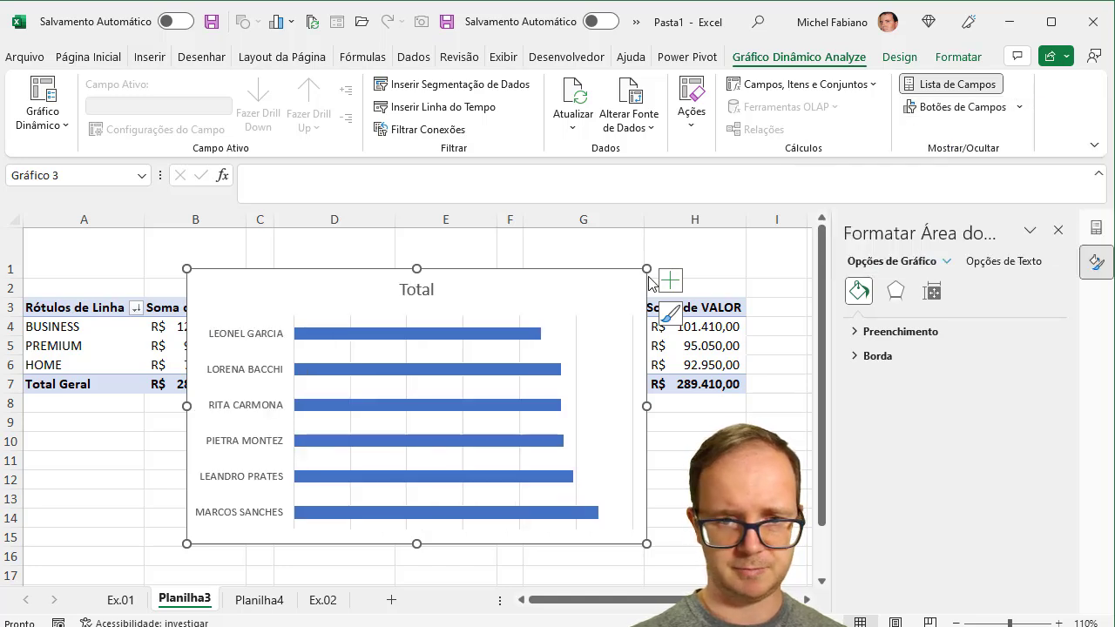
Change the attendant chart's title to "Faturamento por Analista".
click(431, 288)
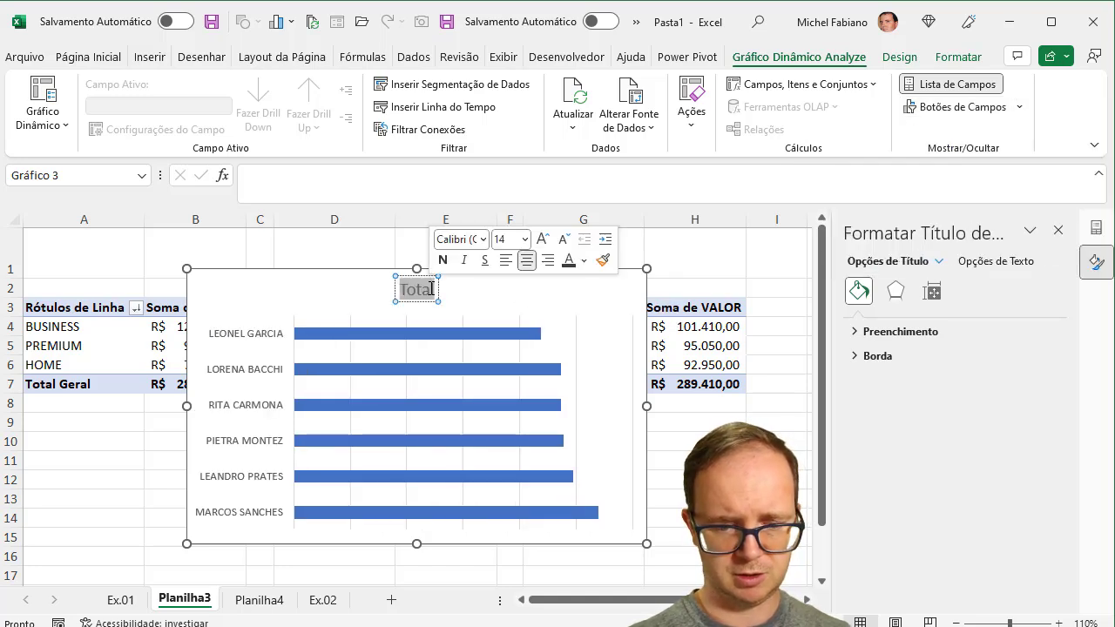
text(Faturamento por Analista)
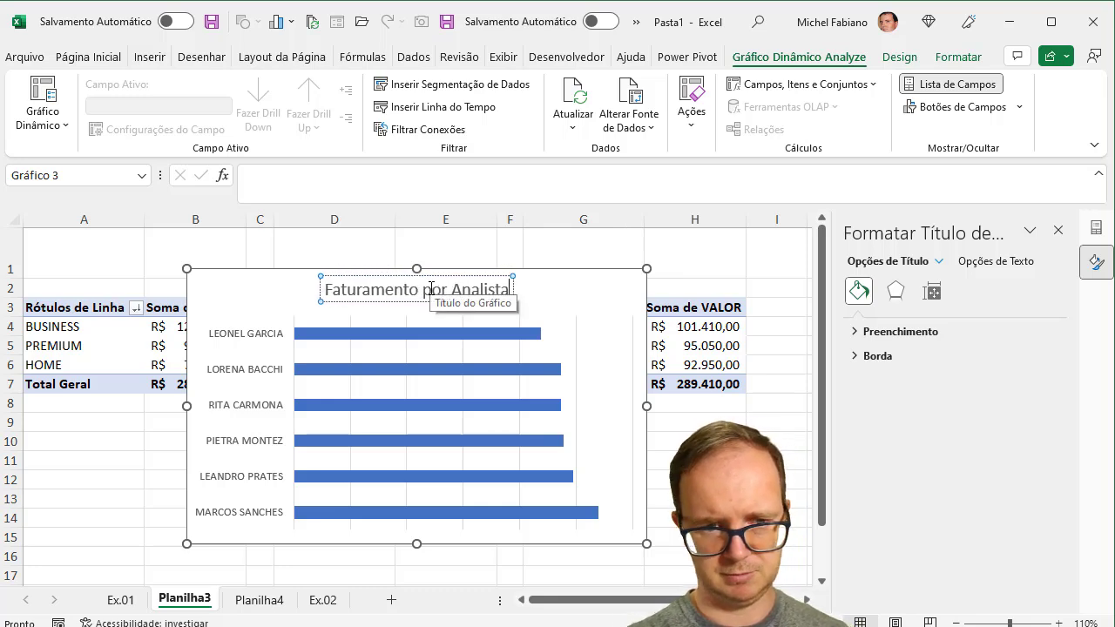
click(294, 271)
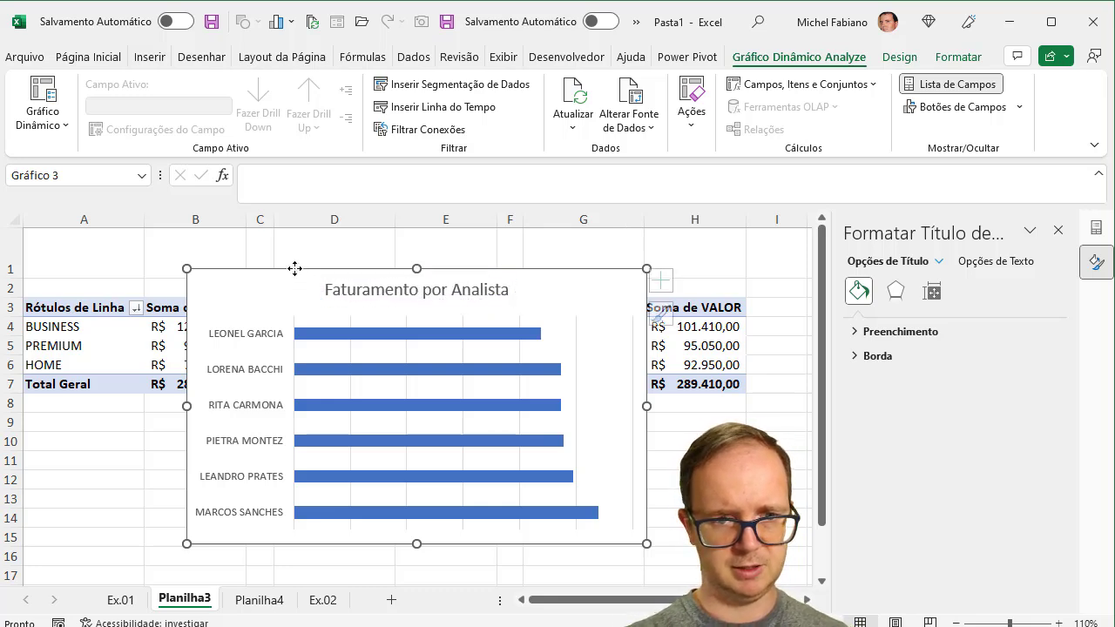
Set the font of the whole analyst chart to Segoe UI, size 10.
click(90, 56)
click(281, 90)
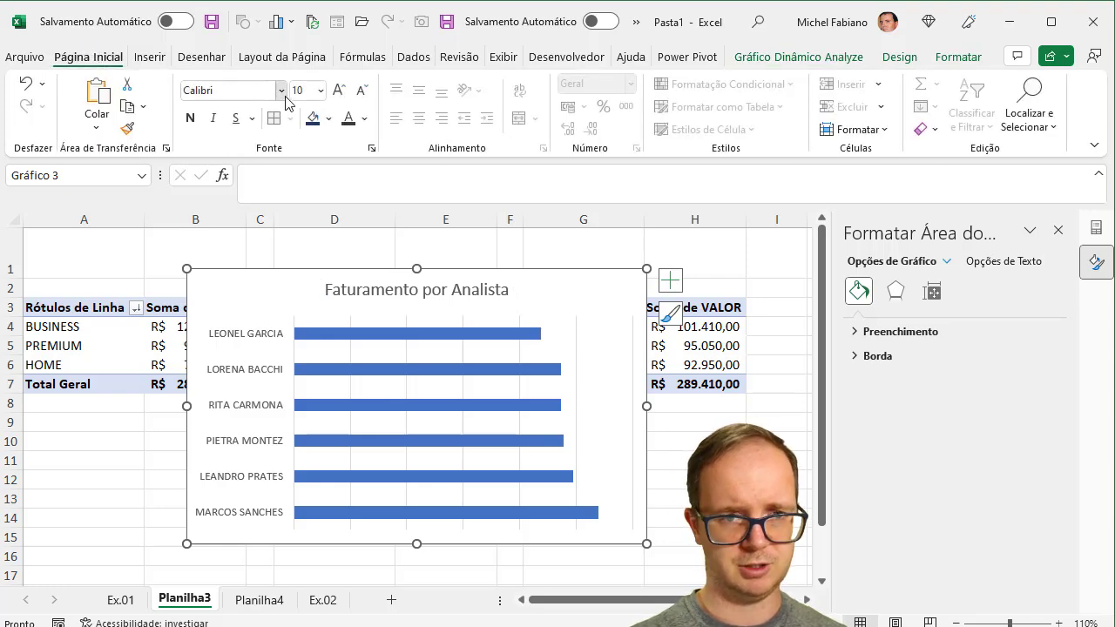
click(244, 217)
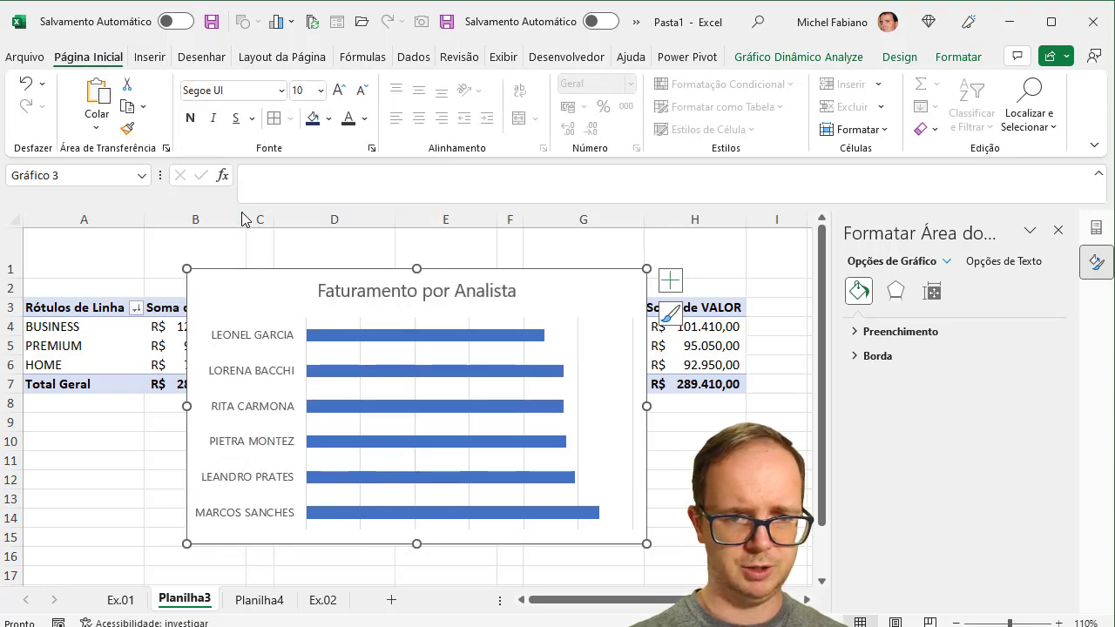
click(361, 91)
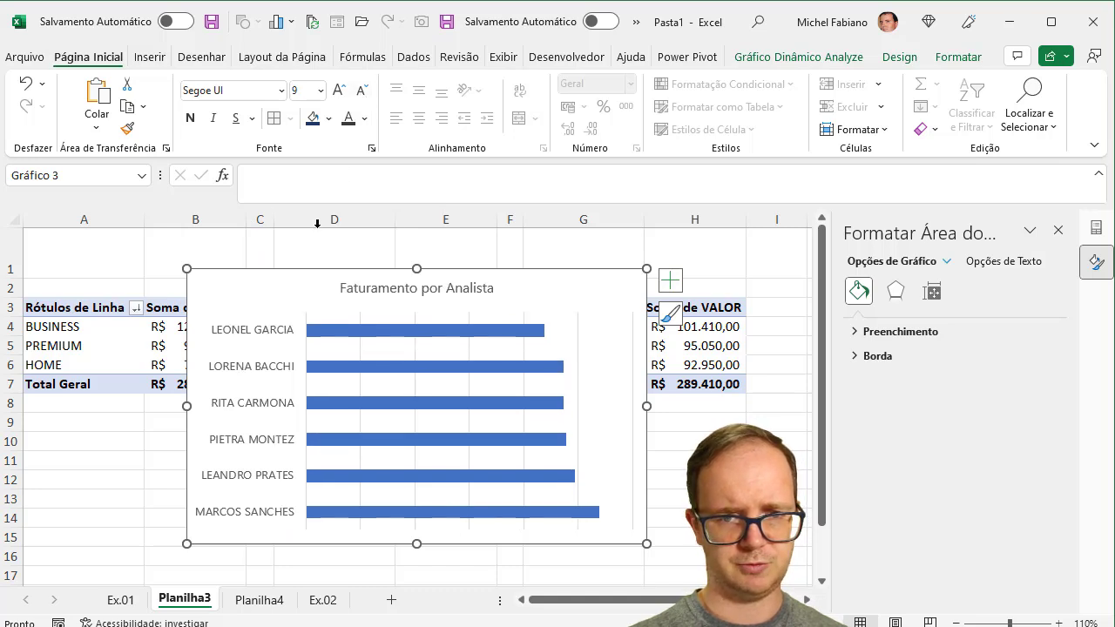
click(339, 89)
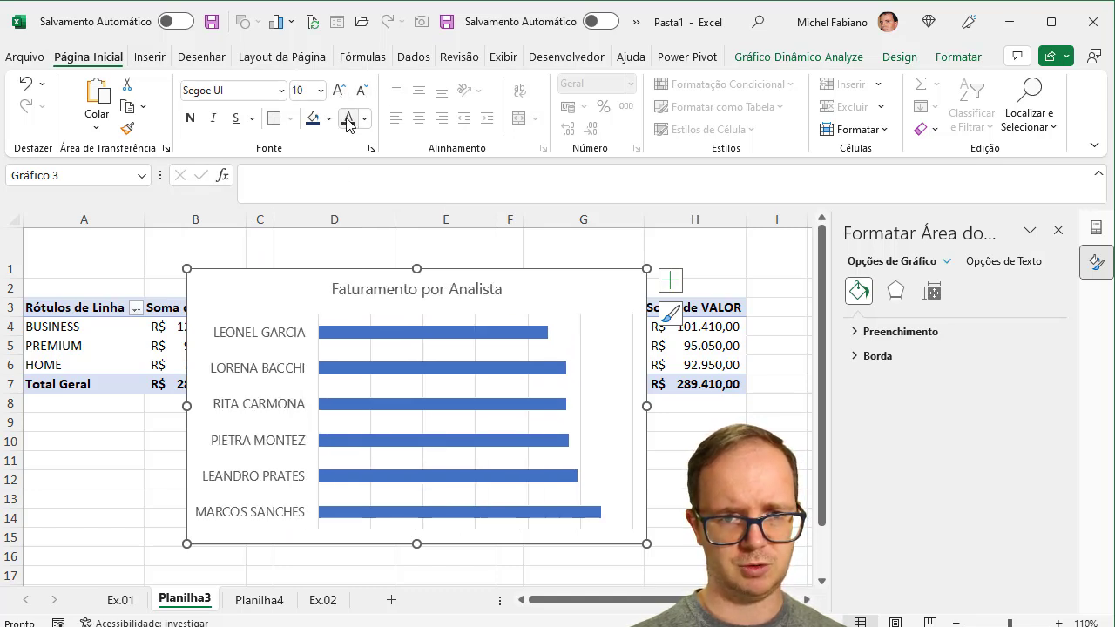
Shrink the analyst chart, move it to Planilha4 and place it beneath the "Atendente | Melhor Faturamento" card.
drag(647, 271, 446, 344)
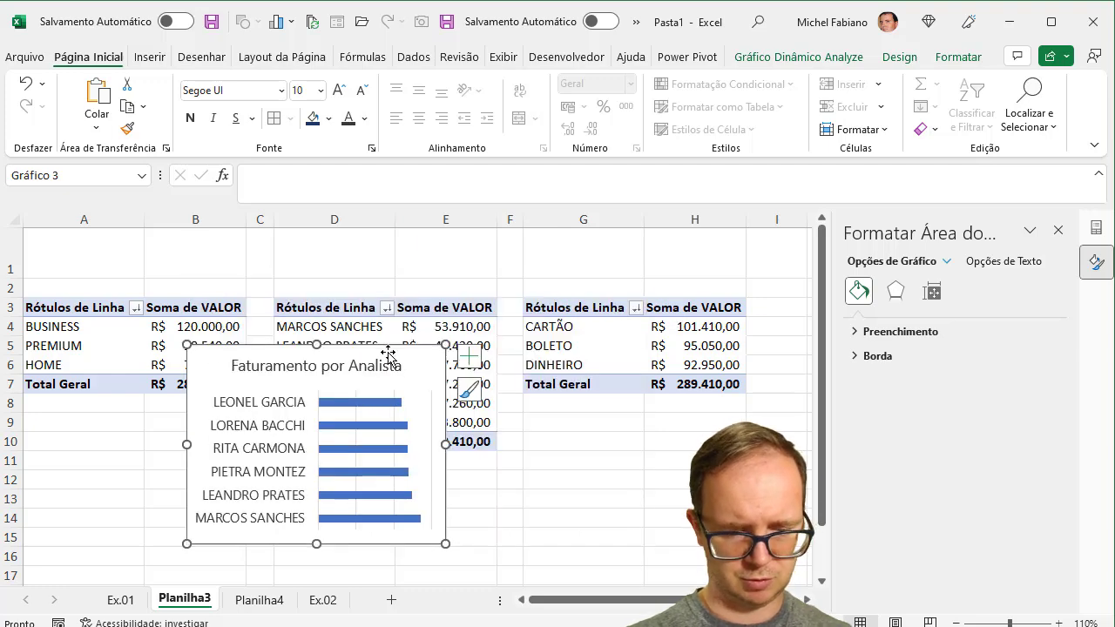
key(ctrl+x)
click(255, 599)
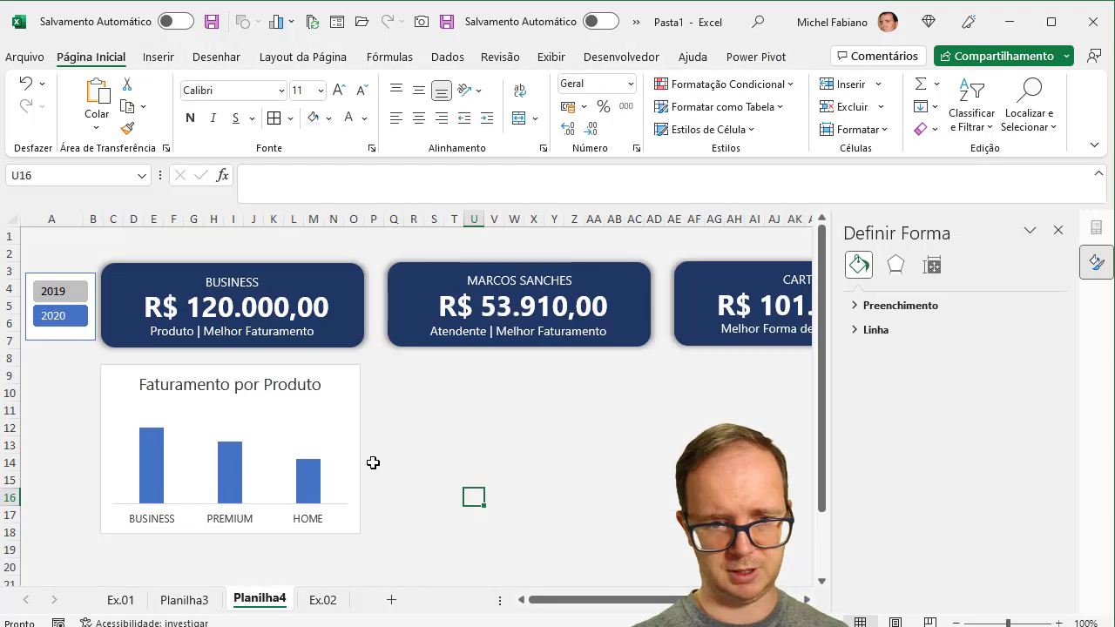
click(413, 374)
key(ctrl+v)
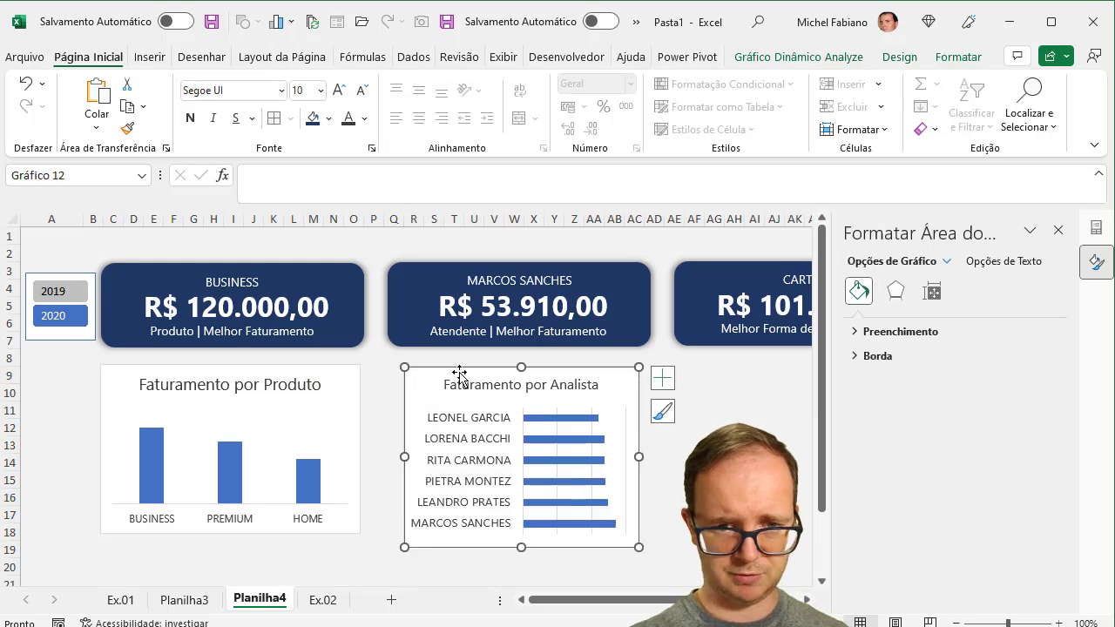
drag(459, 368, 447, 366)
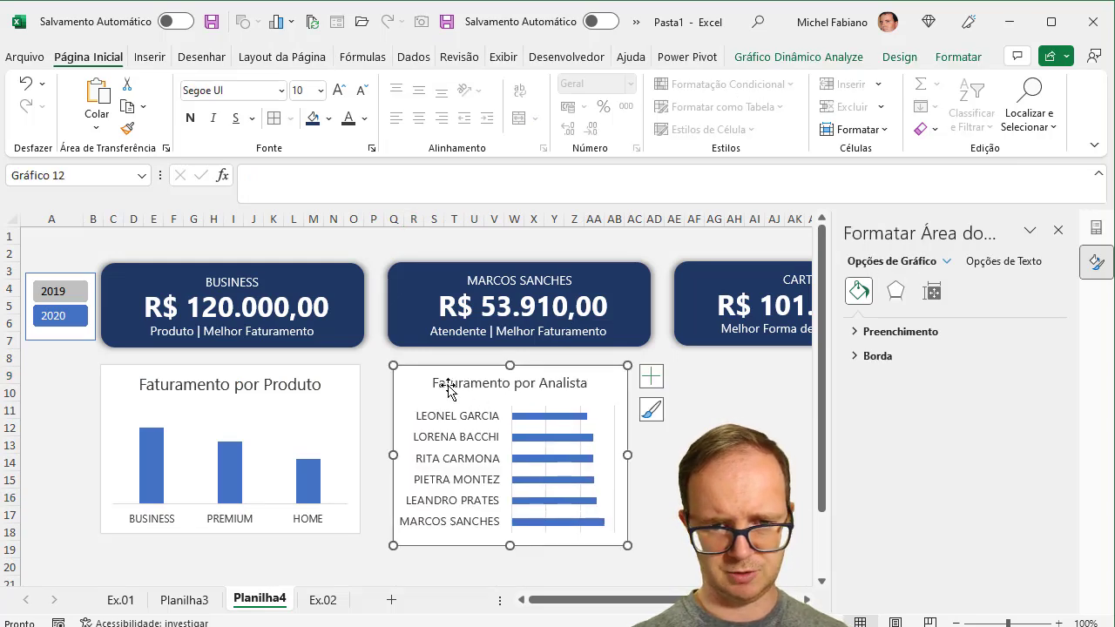
Reduce the font size of the analyst chart's name axis labels to 8.
click(452, 416)
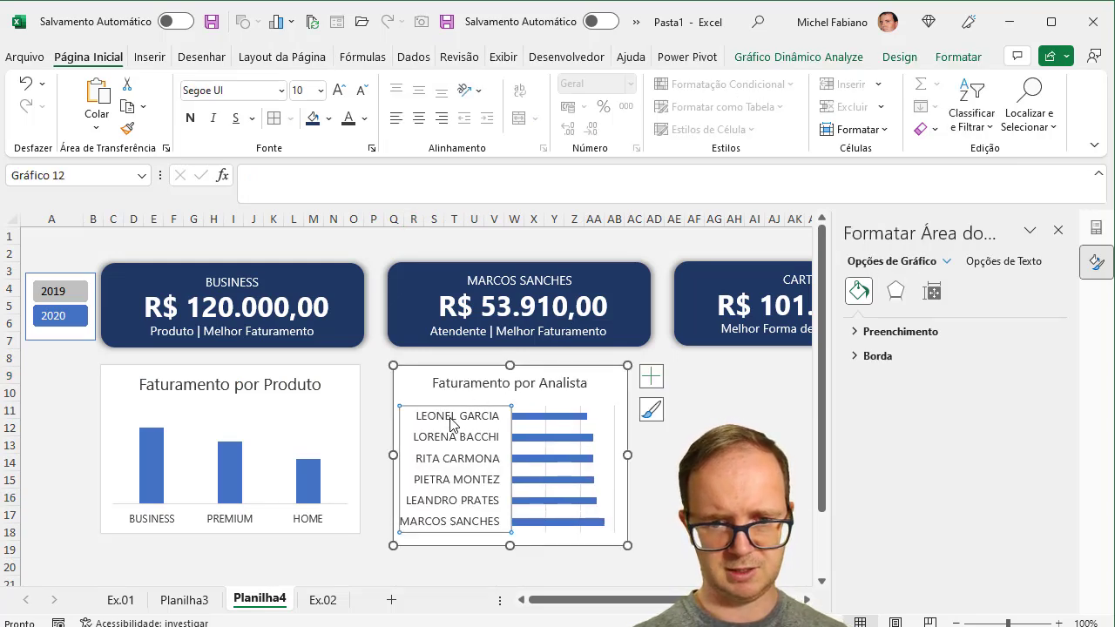
click(363, 90)
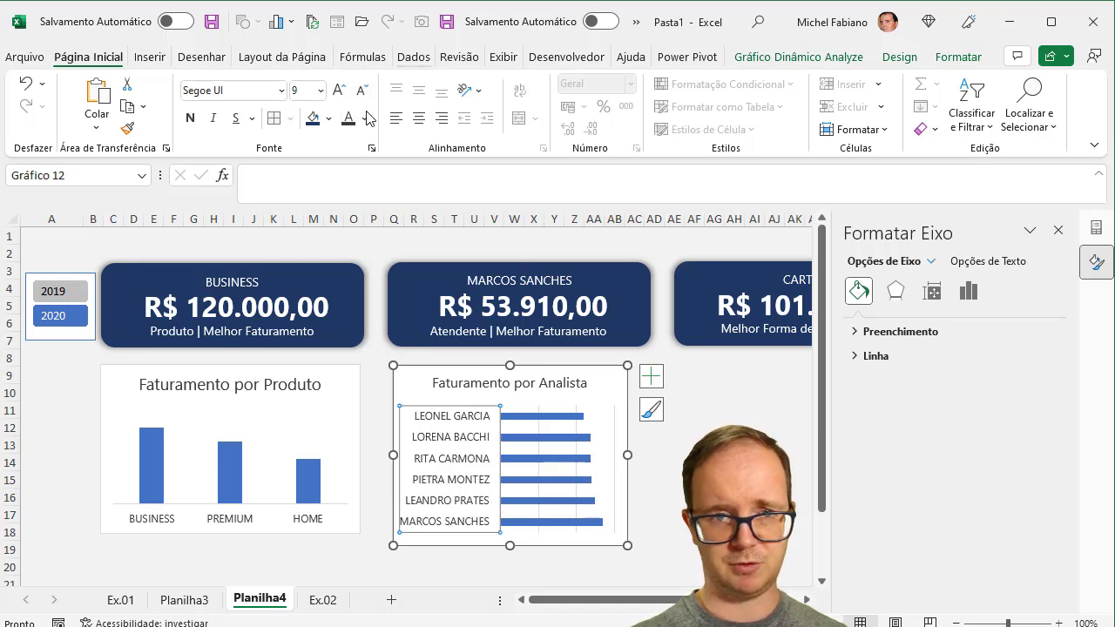
click(362, 91)
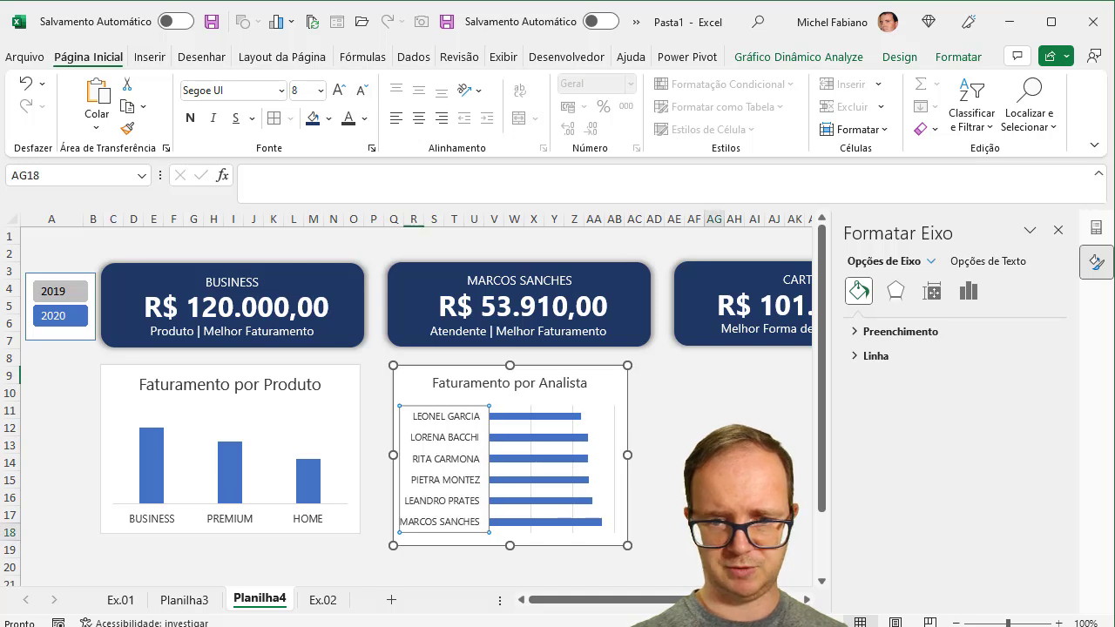
click(715, 532)
Remove the analyst chart's gridlines and widen the chart to match the card above it.
click(628, 437)
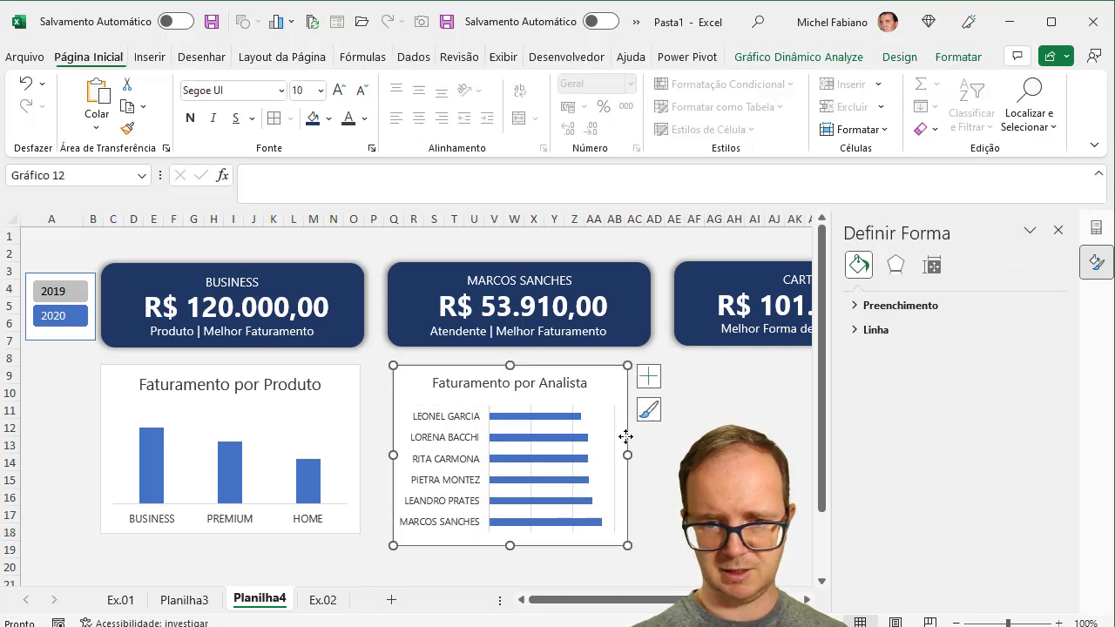
click(575, 434)
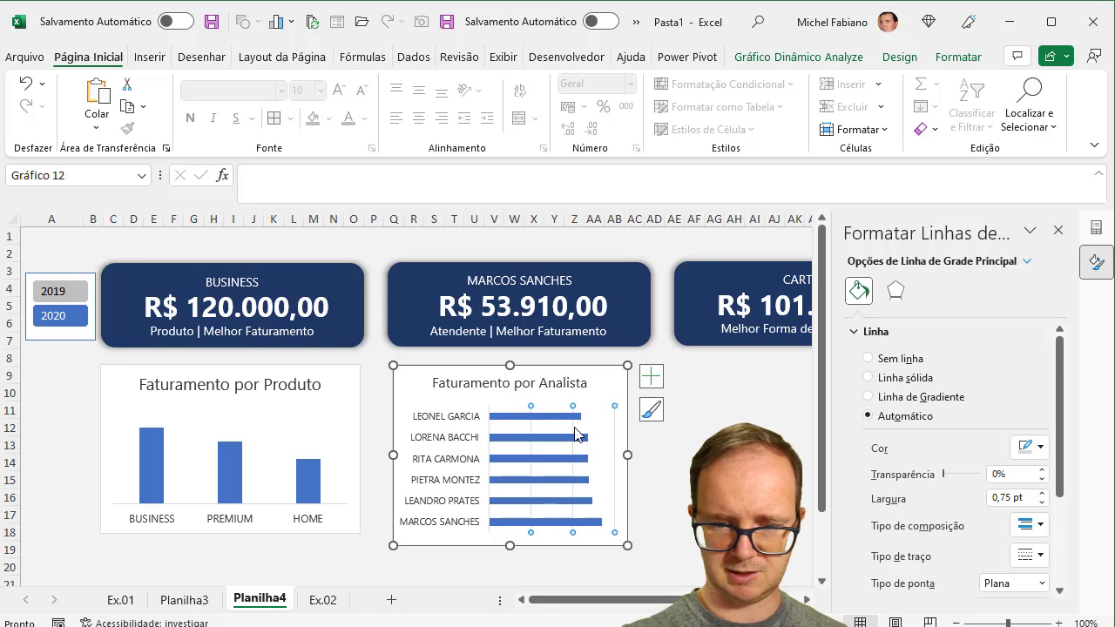
key(Escape)
drag(628, 457, 648, 454)
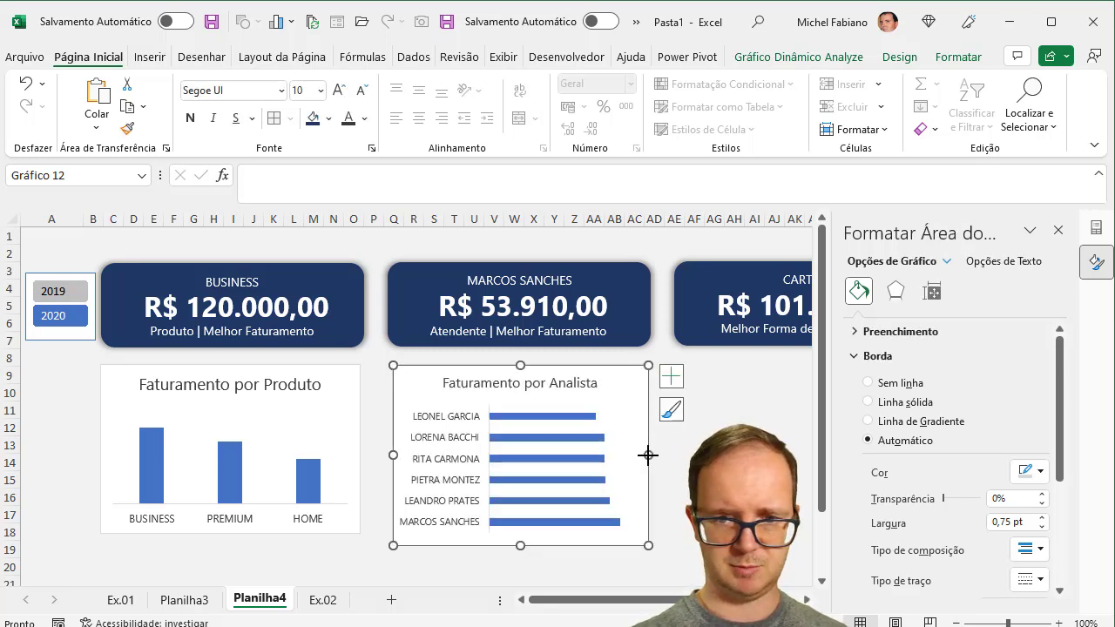
click(695, 463)
Insert a 2D pie chart from the payment method PivotTable on Planilha3.
mouse_move(567, 600)
mouse_down()
mouse_move(641, 599)
mouse_move(567, 599)
mouse_up()
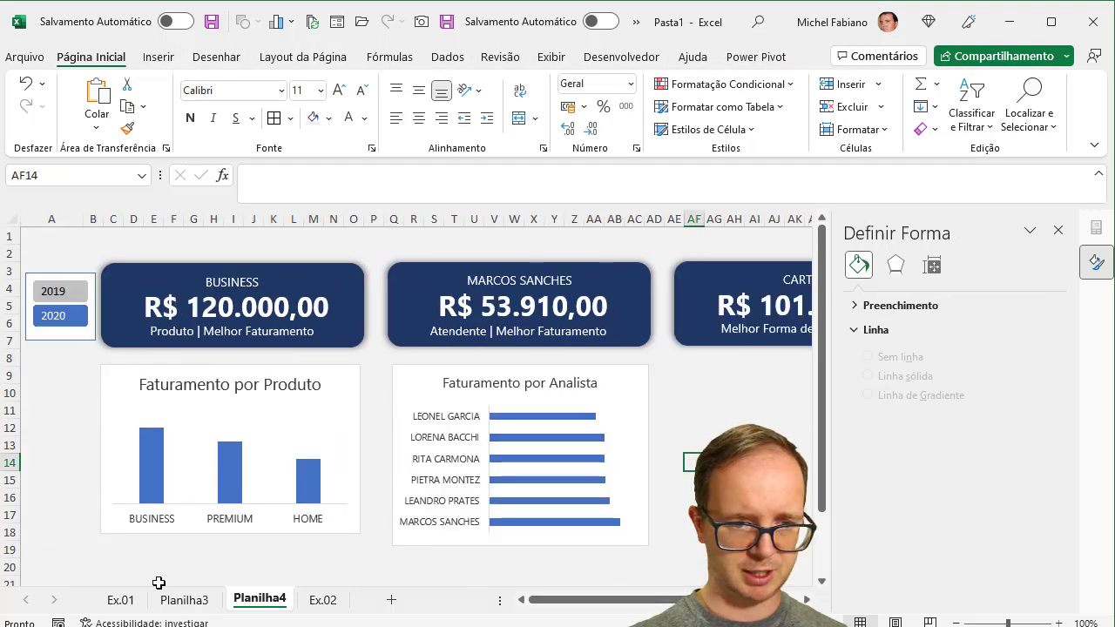
click(185, 599)
click(536, 328)
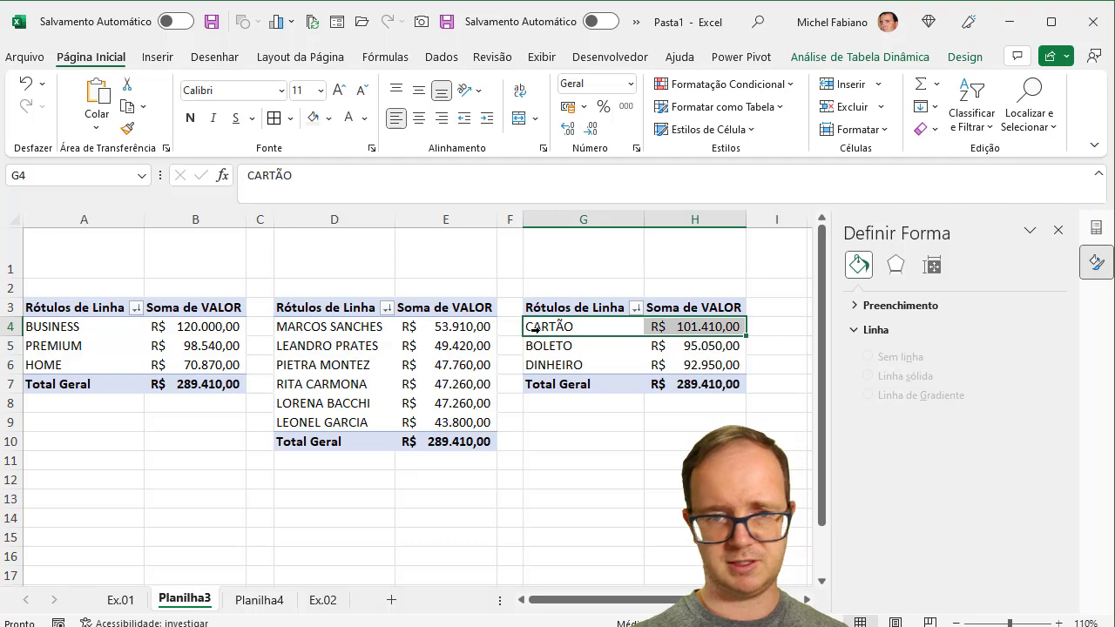
click(157, 57)
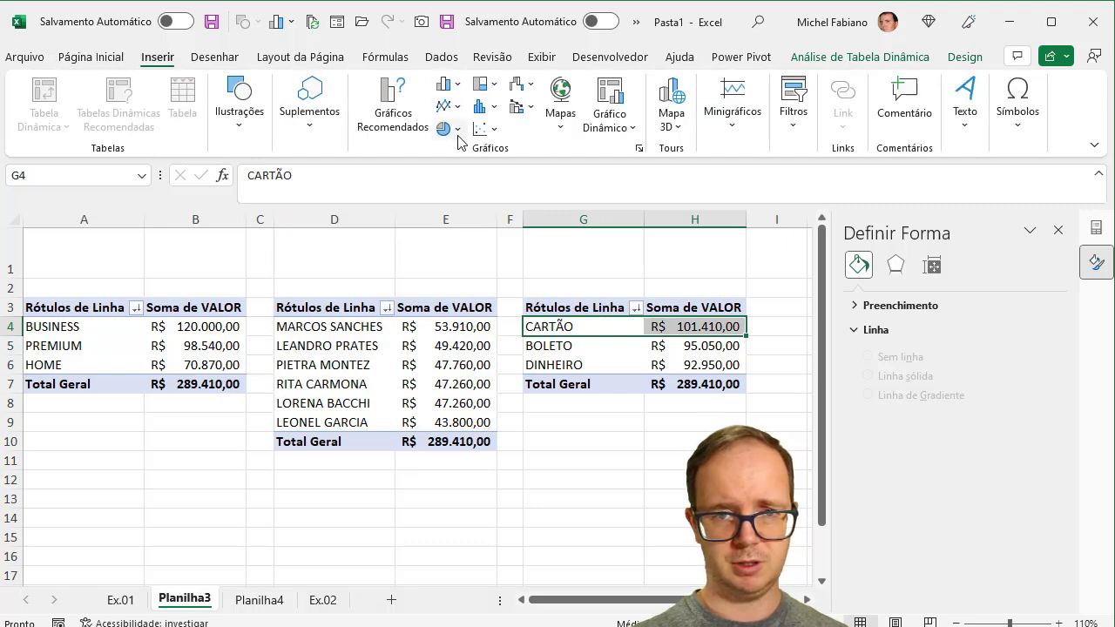
click(446, 129)
click(462, 186)
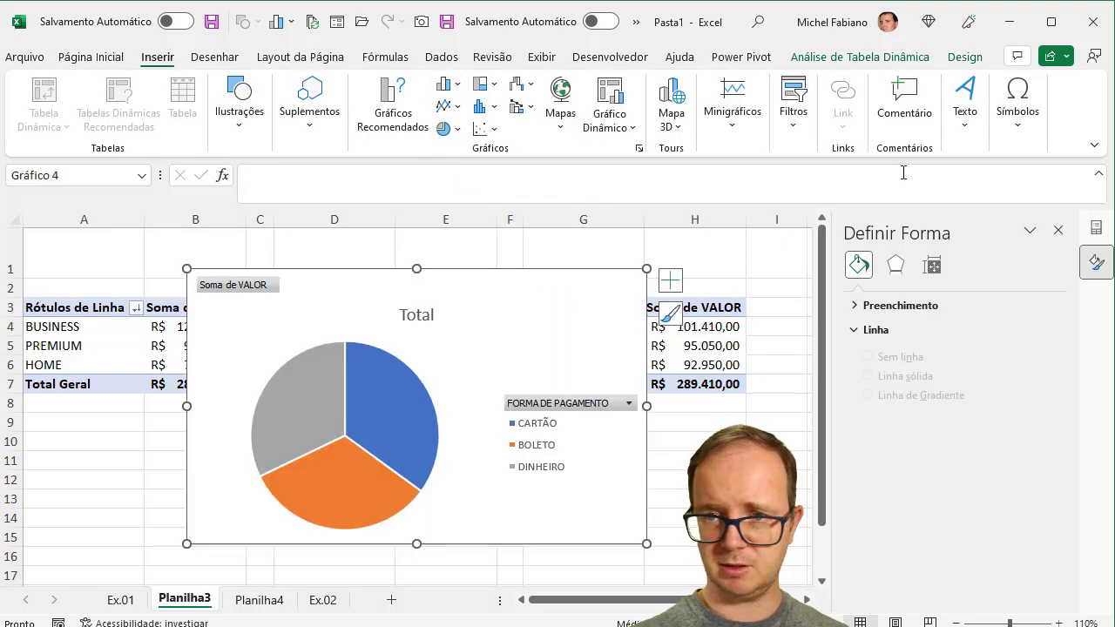
Change the payment method pie chart's title to "Formas de Recebimento".
click(425, 310)
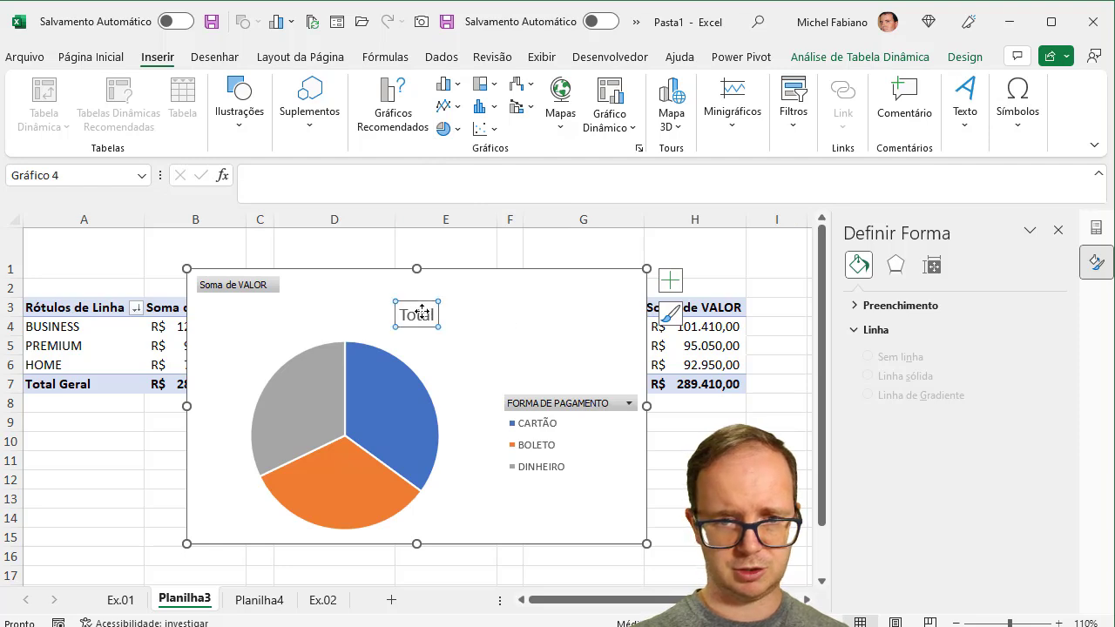
double_click(423, 312)
text(Formas)
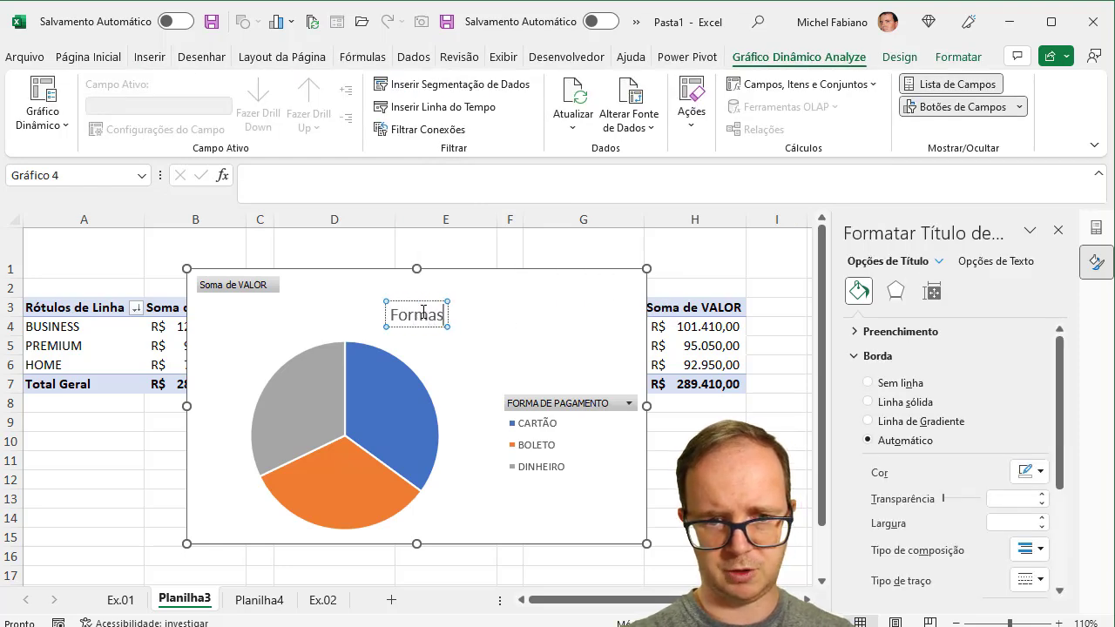
text( de R)
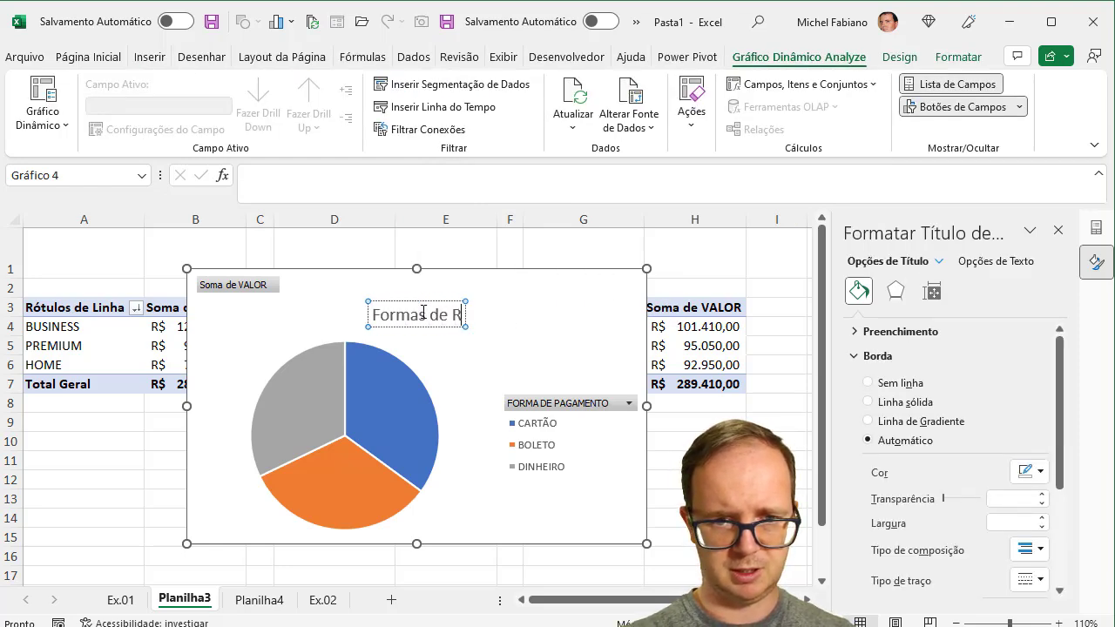
text(ecebimento)
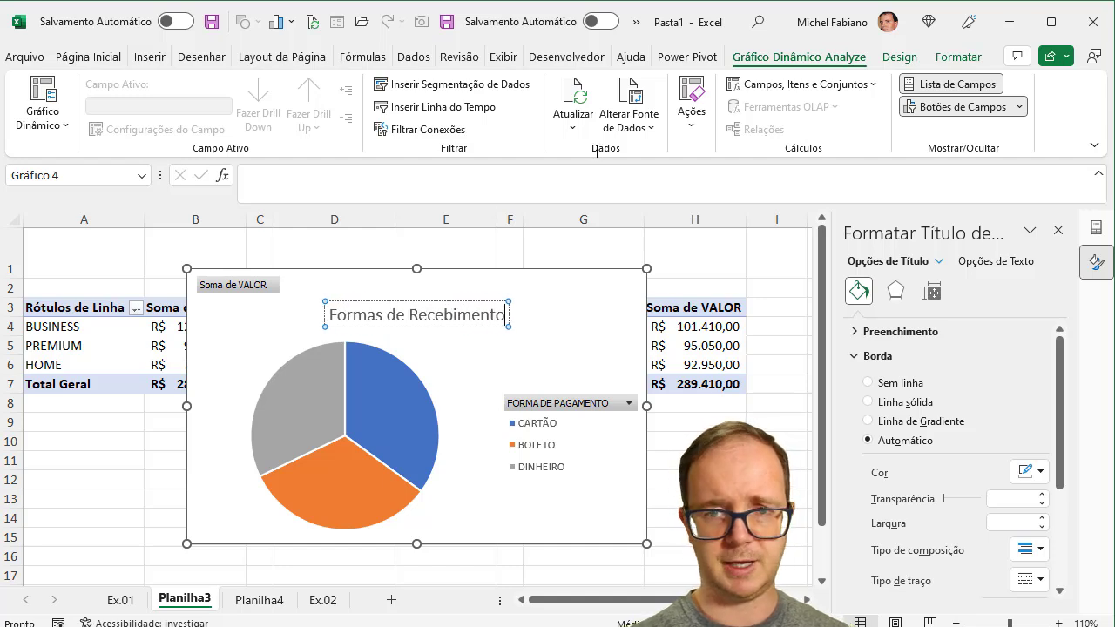
Hide all field buttons on the pie chart and replace its legend with data callouts showing category and percentage.
click(972, 107)
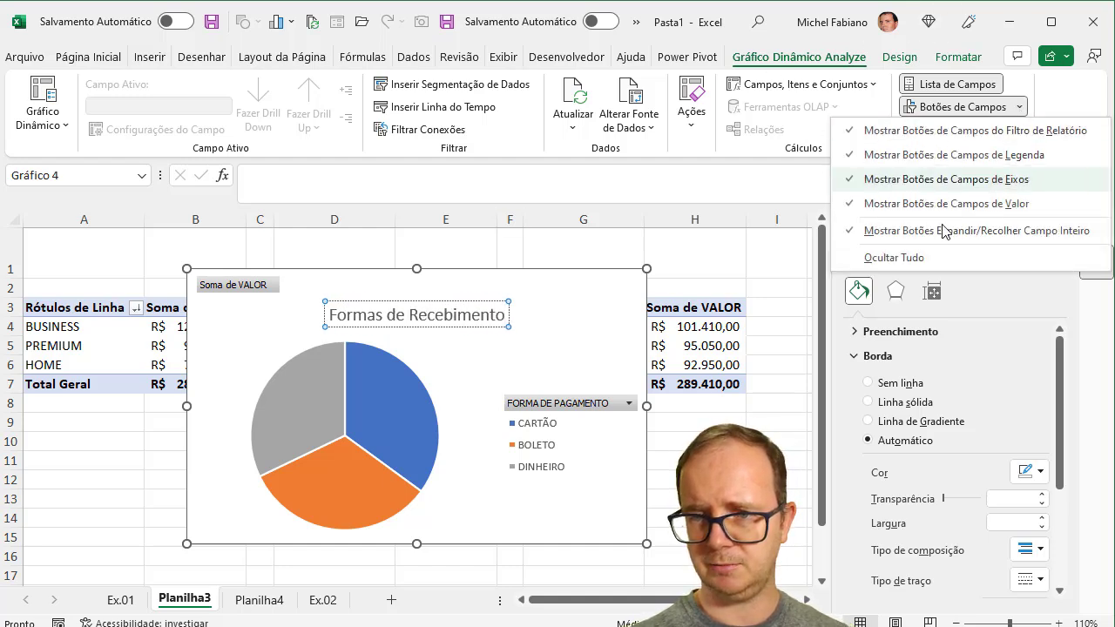
click(929, 256)
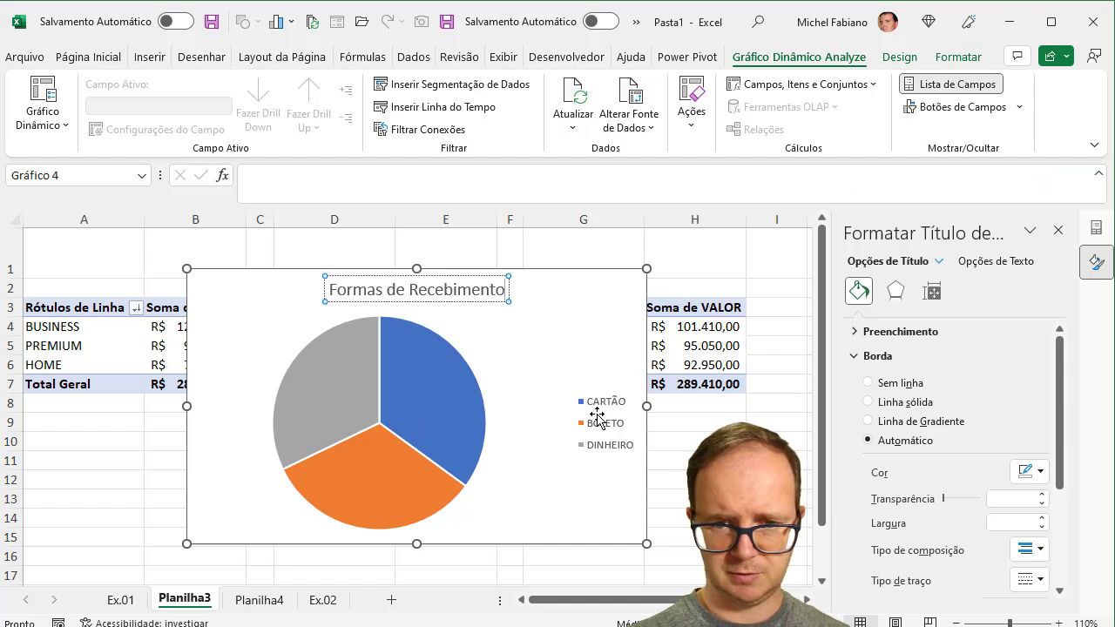
click(597, 419)
key(Delete)
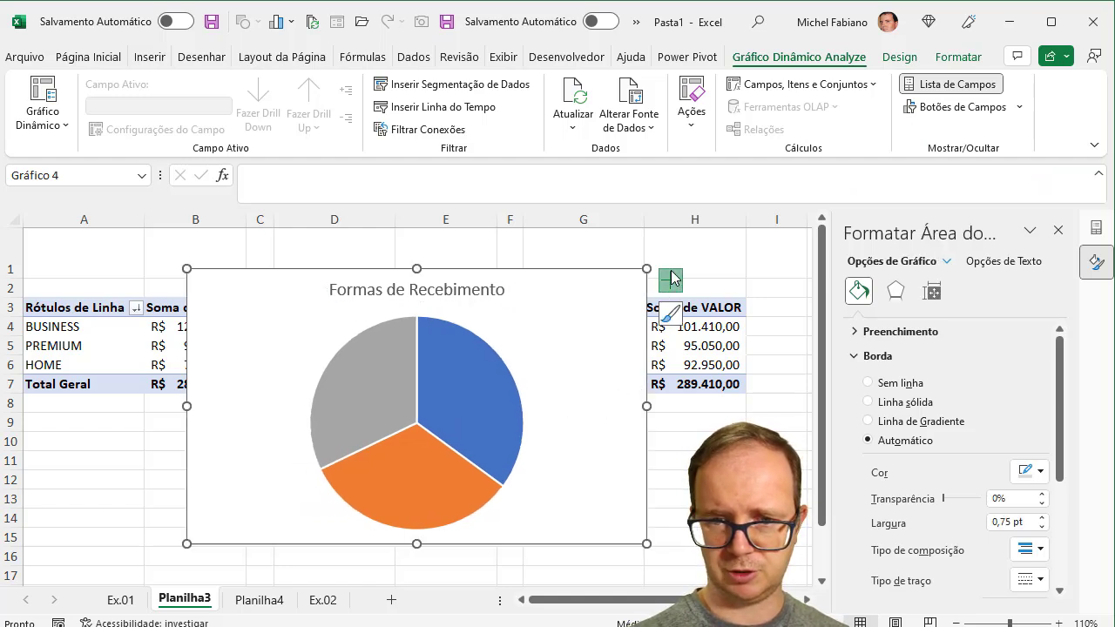
click(673, 279)
click(833, 324)
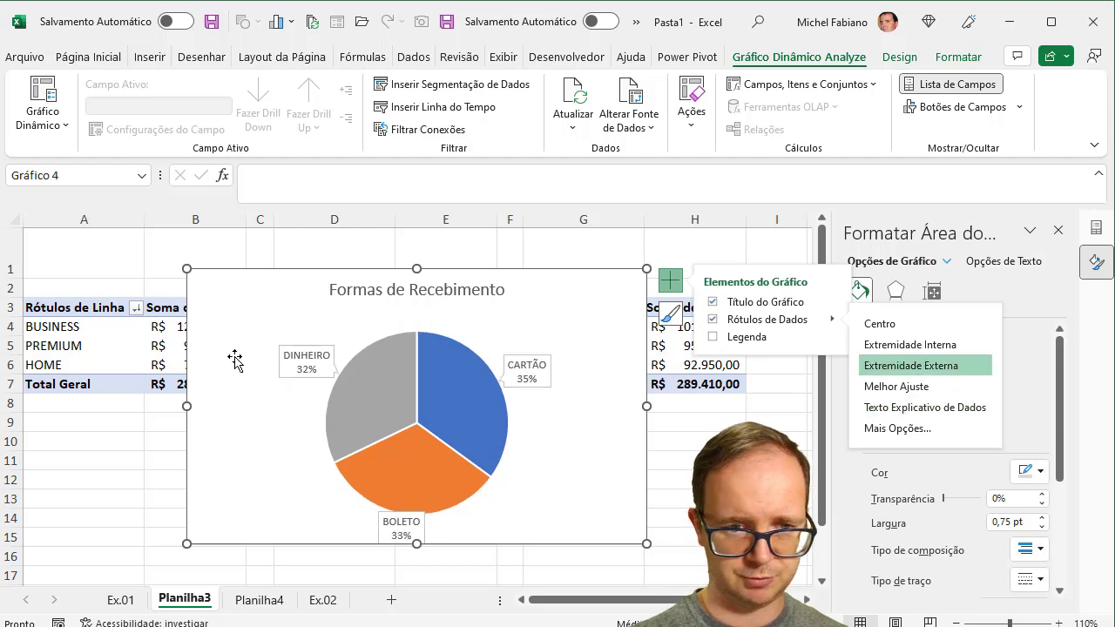
Set the pie chart's font to Segoe UI and recolour its slices with a monochromatic blue palette.
click(88, 57)
click(229, 91)
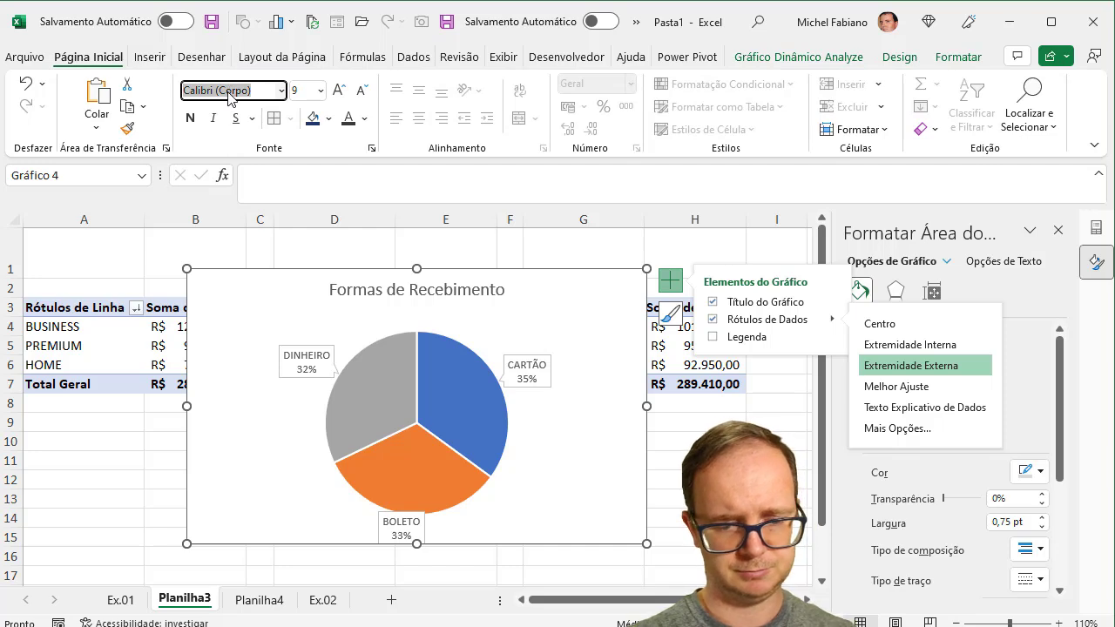
text(Segoe UI)
key(Return)
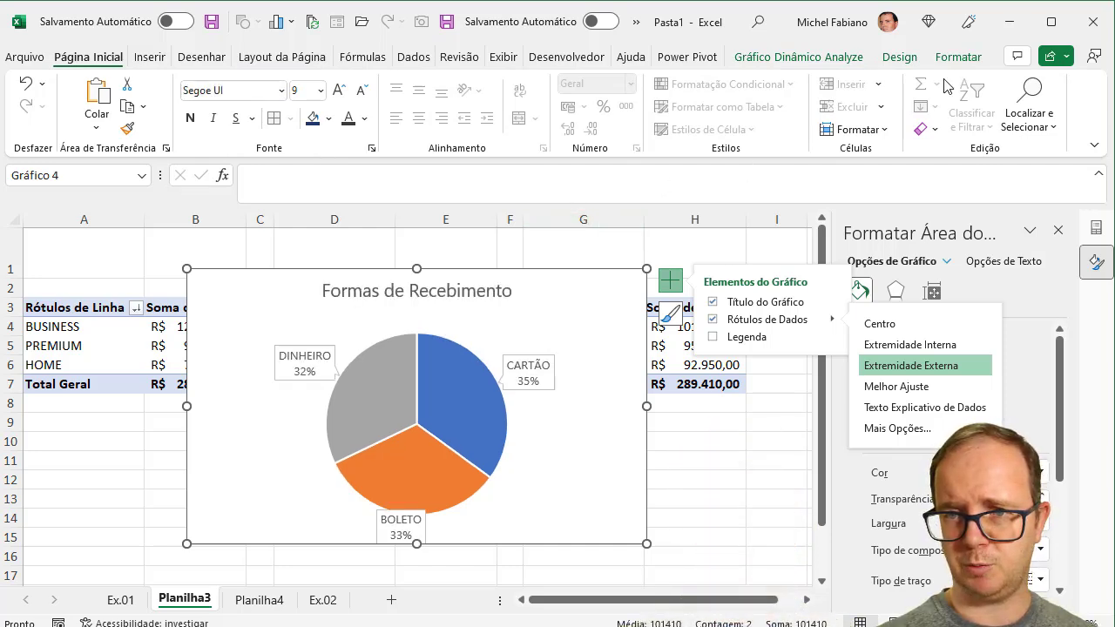
click(893, 58)
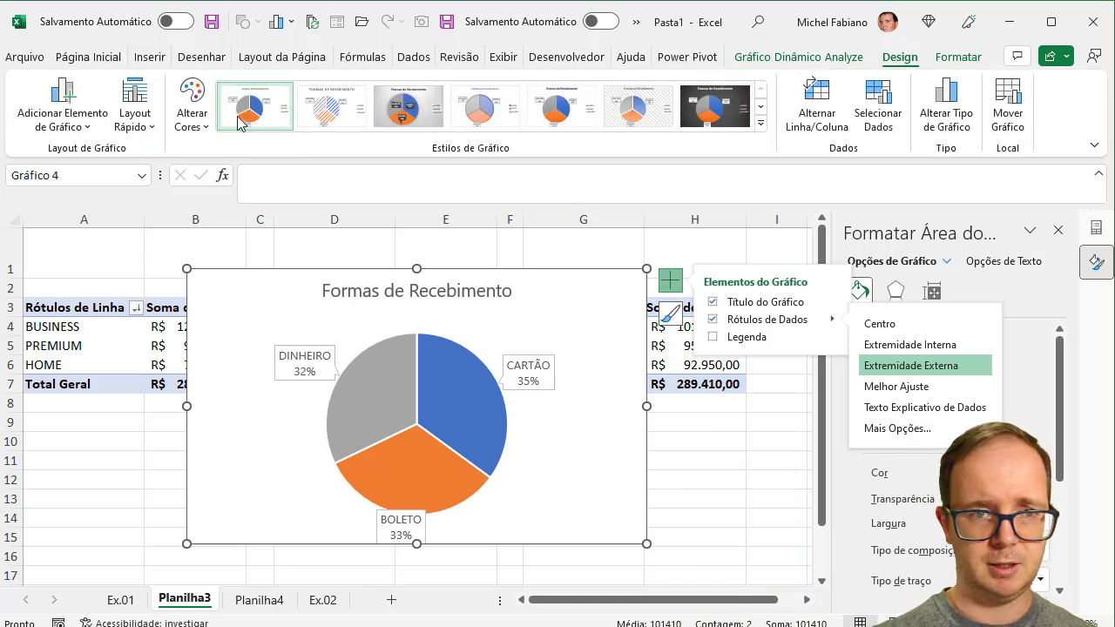
click(194, 120)
click(237, 316)
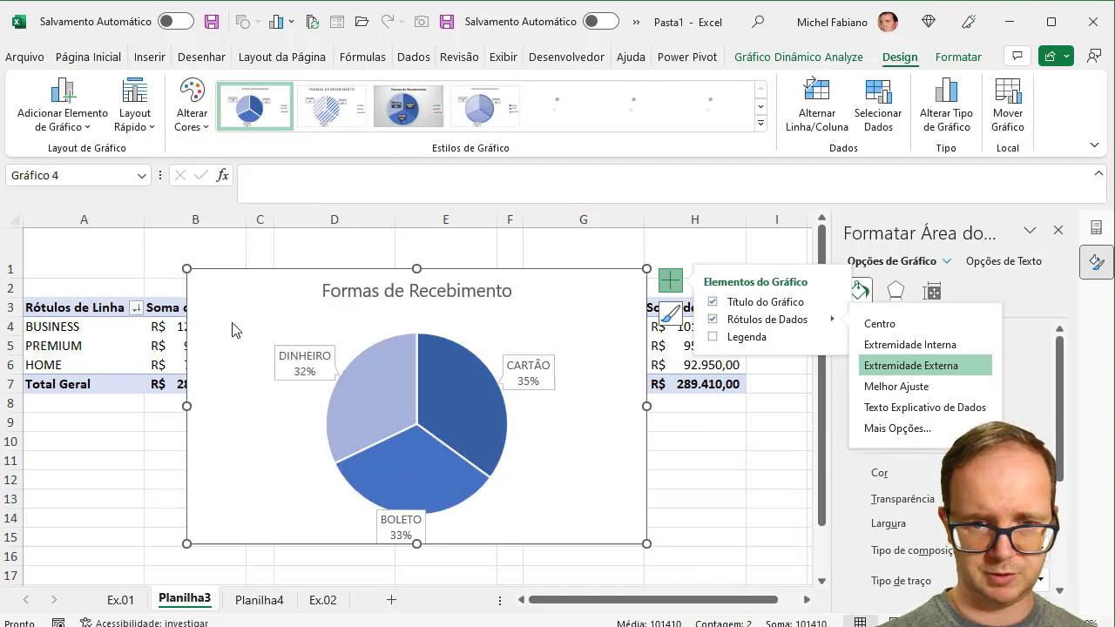
Shrink the pie chart and move it to Planilha4, beneath the "Melhor Forma de Recebimento" card.
drag(186, 267, 414, 336)
key(ctrl+x)
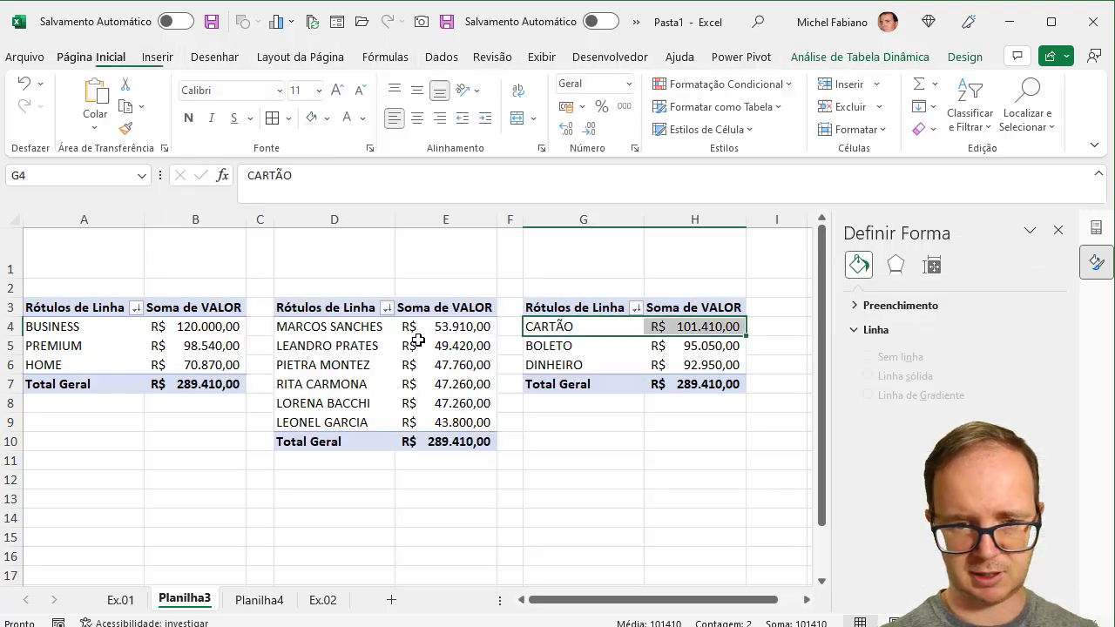
click(279, 600)
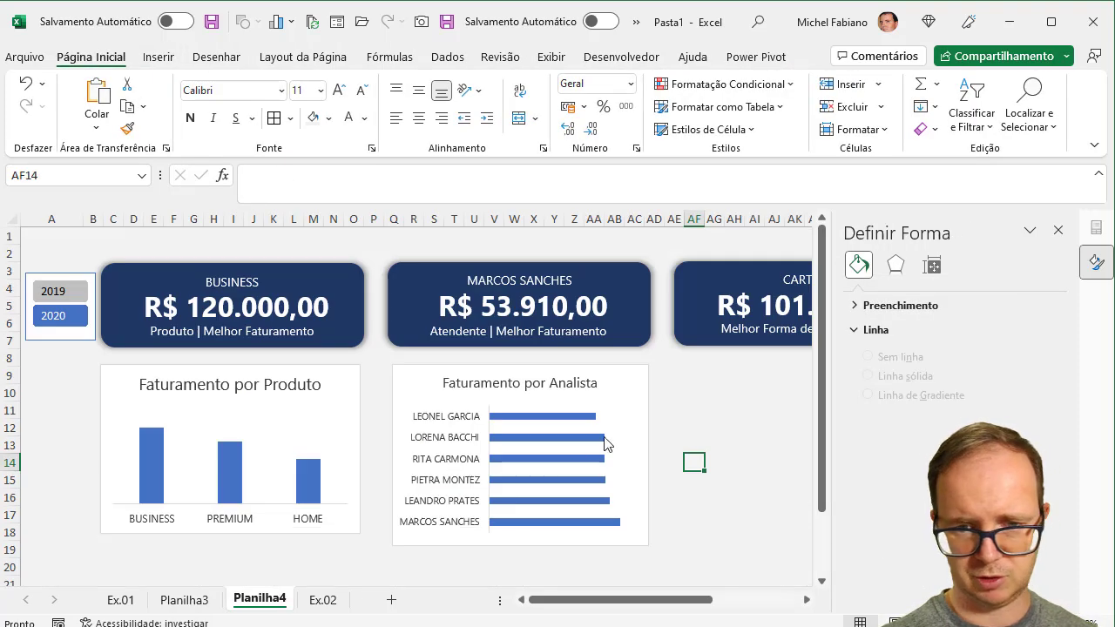
click(695, 377)
key(ctrl+v)
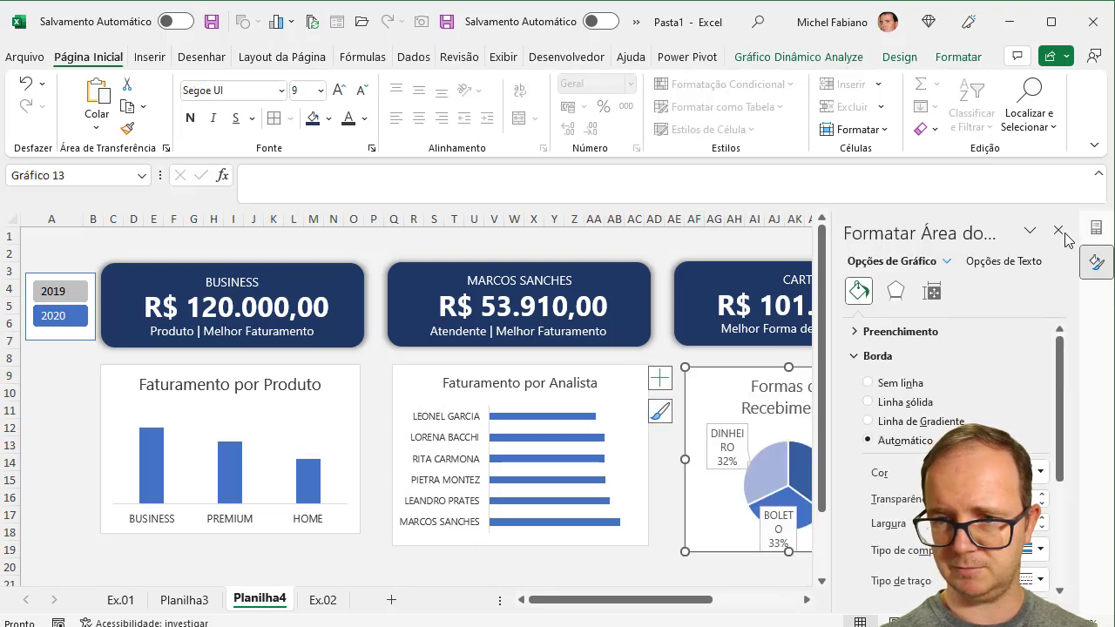
Close the formatting pane and widen the pie chart on both sides to match the card above it.
click(1067, 233)
click(1094, 232)
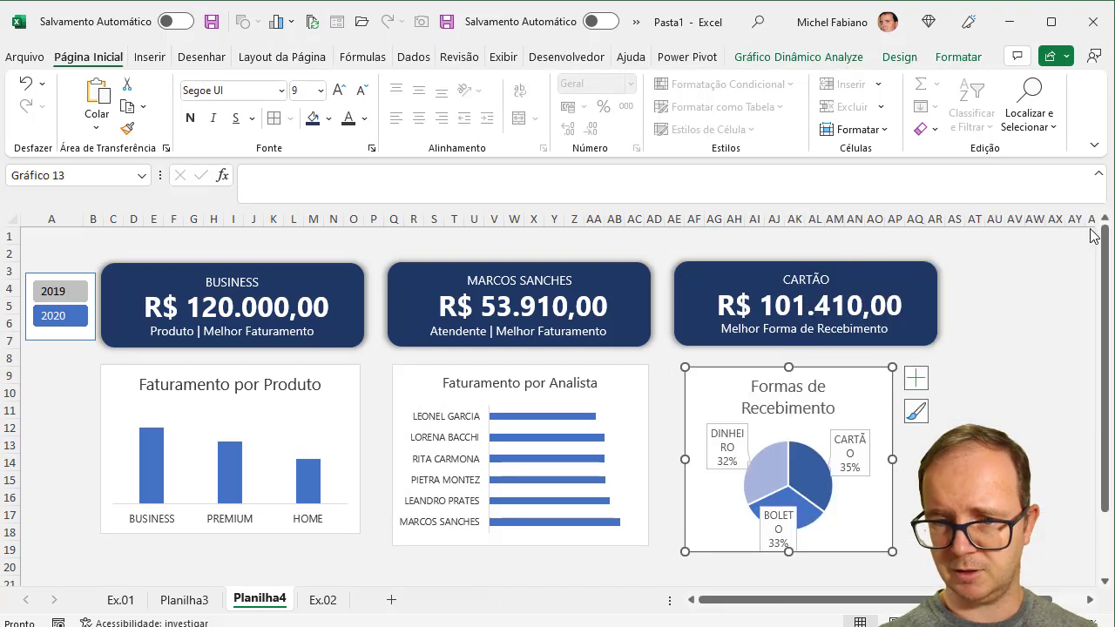
drag(895, 460, 938, 459)
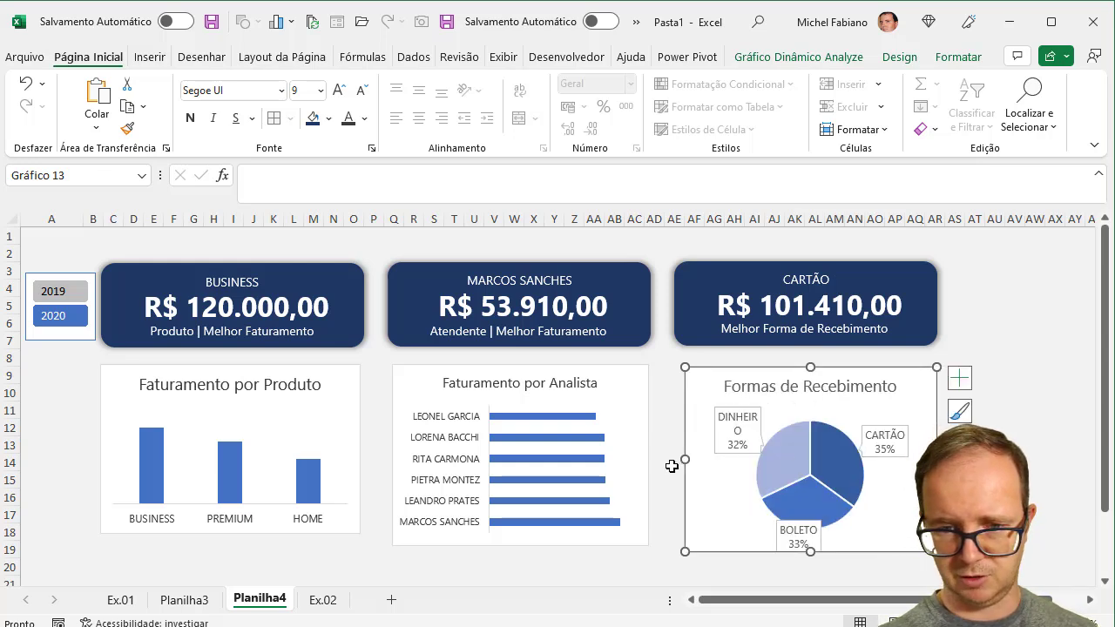
drag(684, 460, 676, 460)
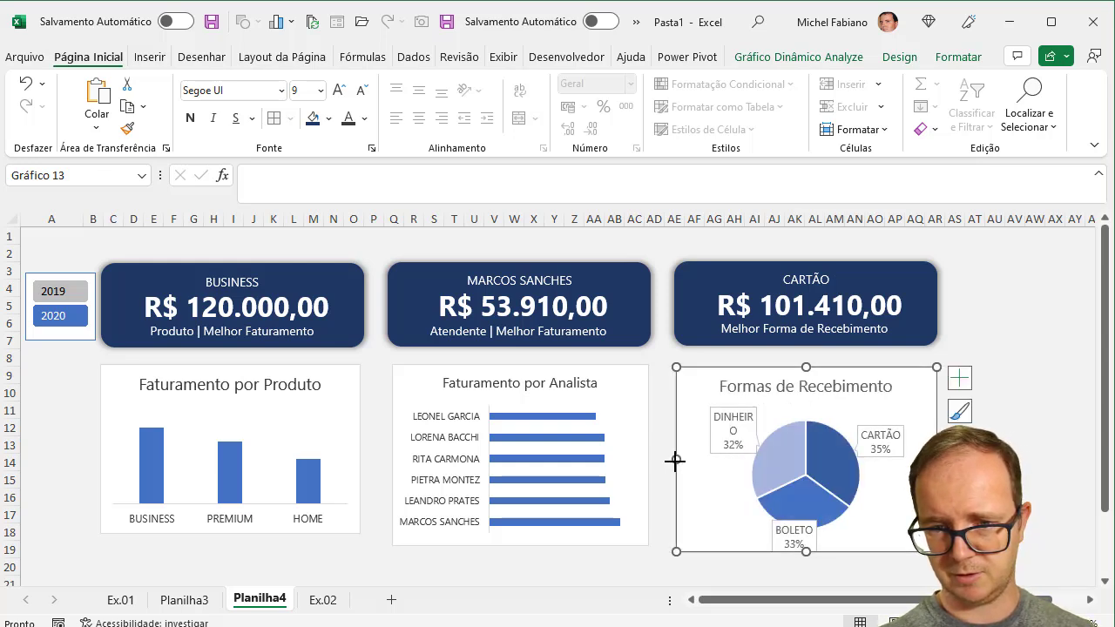
Make all three chart titles bold, reducing the "Formas de Recebimento" and "Faturamento por Produto" titles to size 12.
click(804, 384)
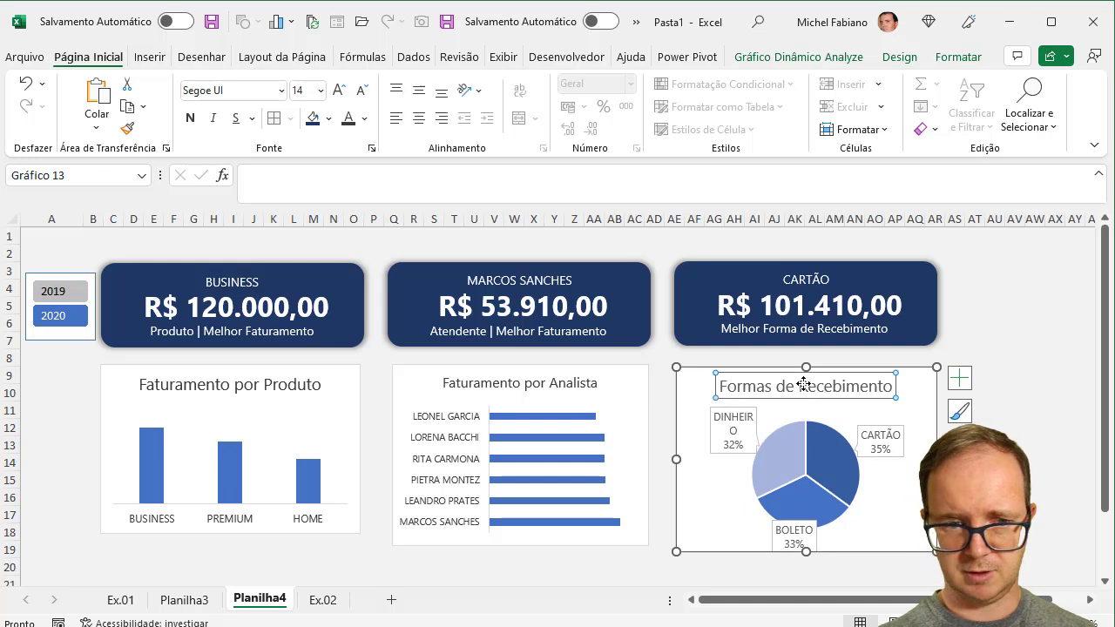
click(362, 90)
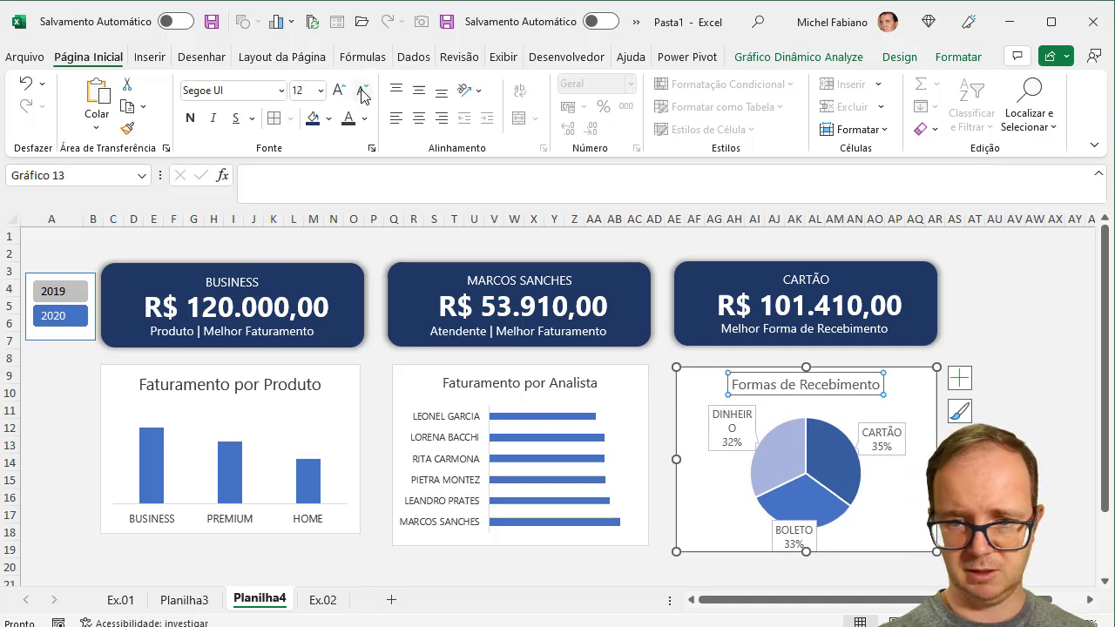
click(189, 120)
click(533, 384)
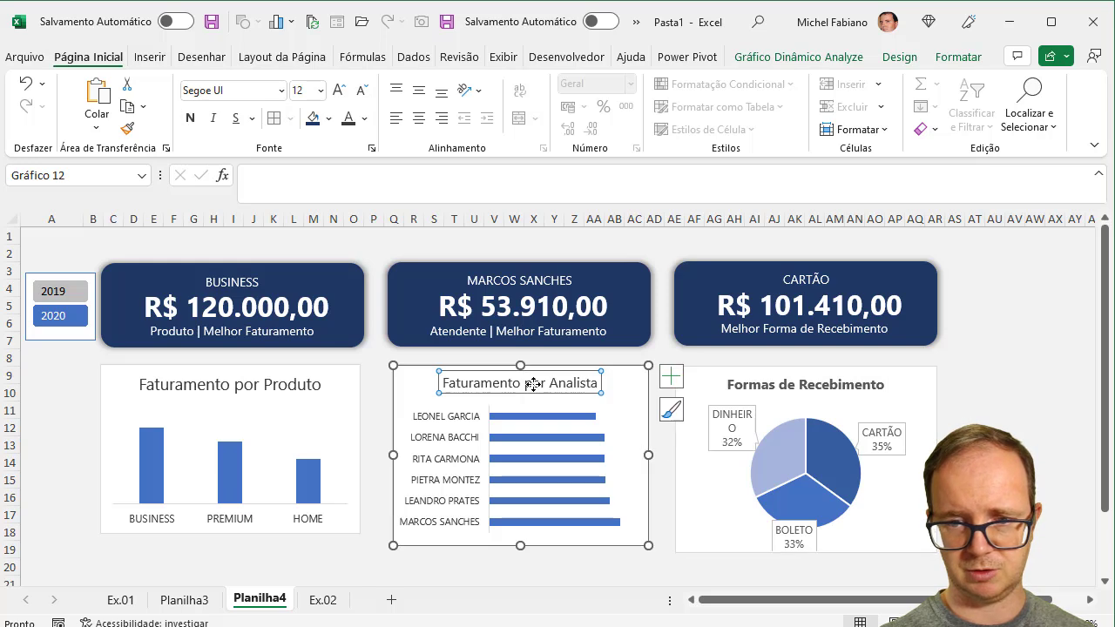
click(190, 118)
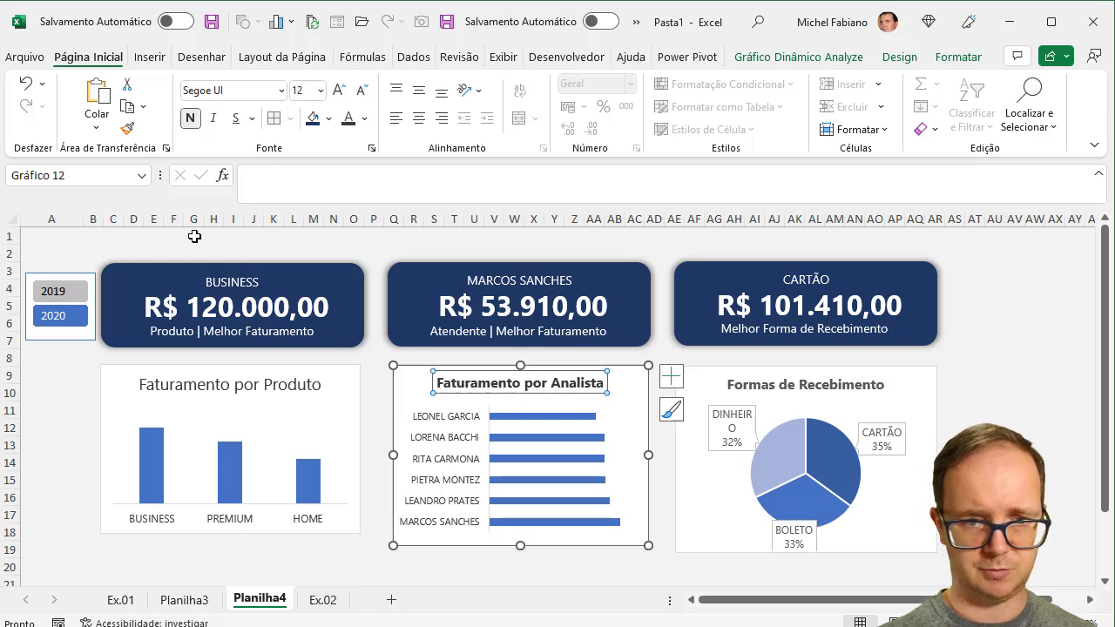
click(233, 385)
click(361, 90)
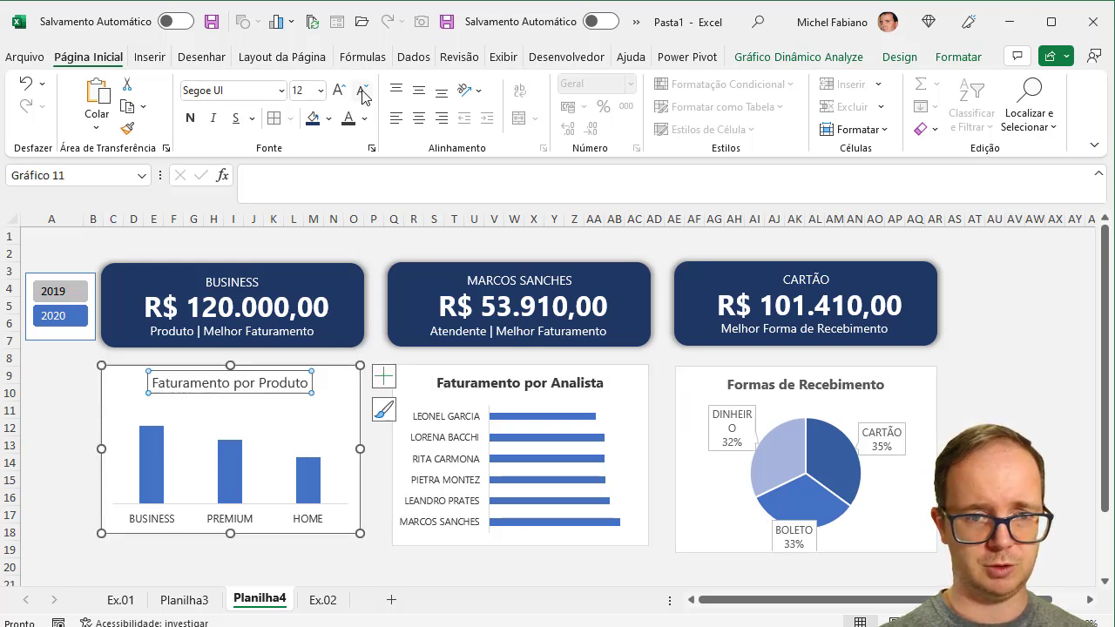
click(192, 119)
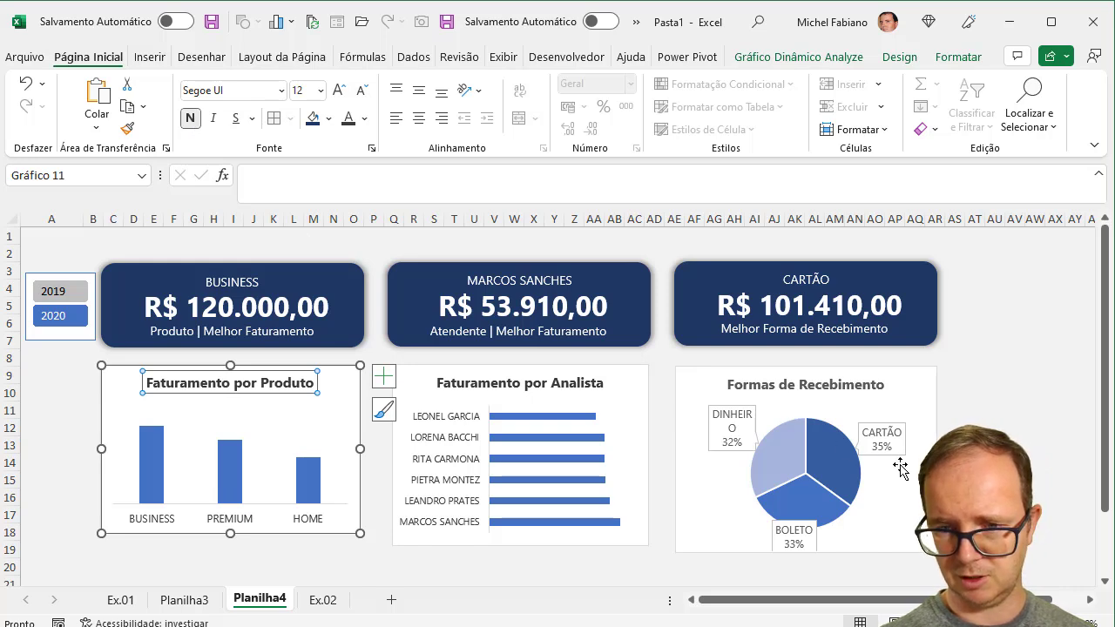
Reduce the font size of the pie chart's data labels to 8.
click(830, 420)
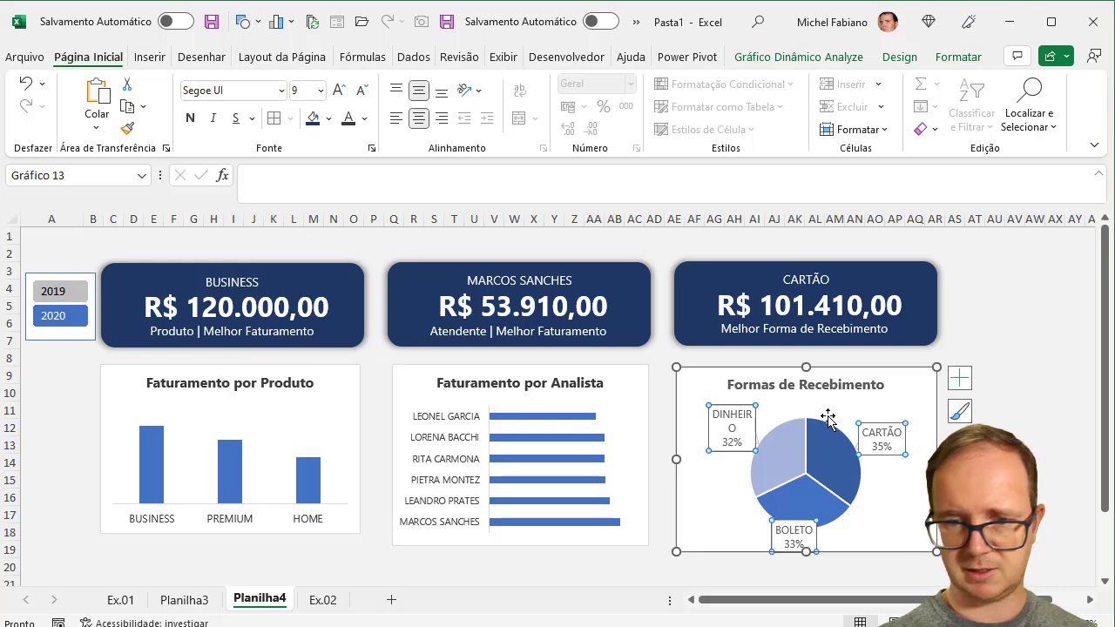
click(363, 89)
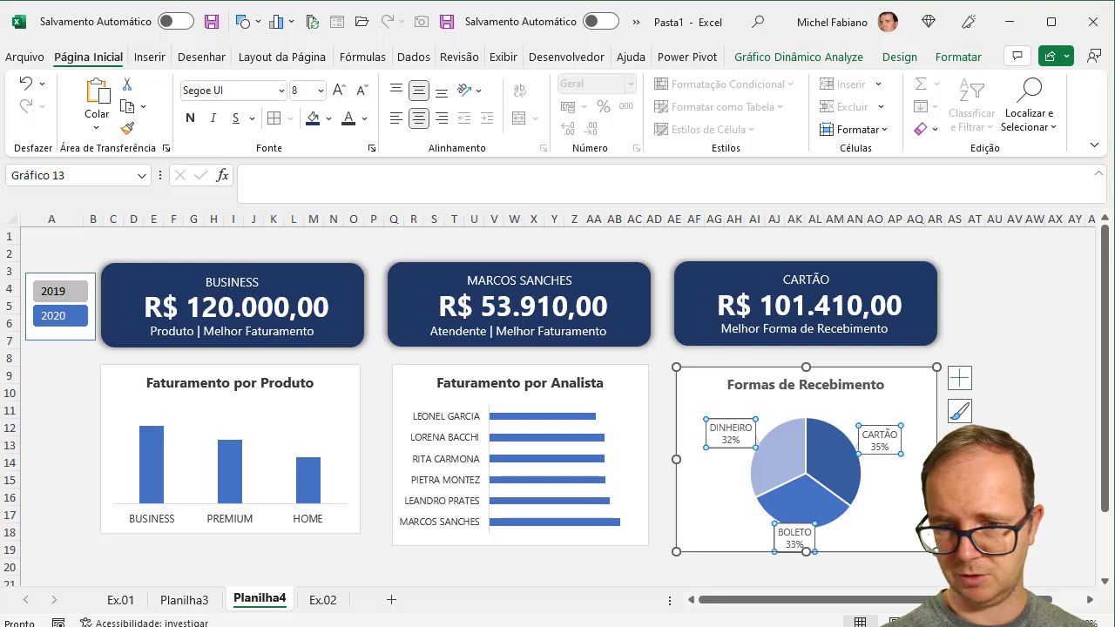
click(1015, 463)
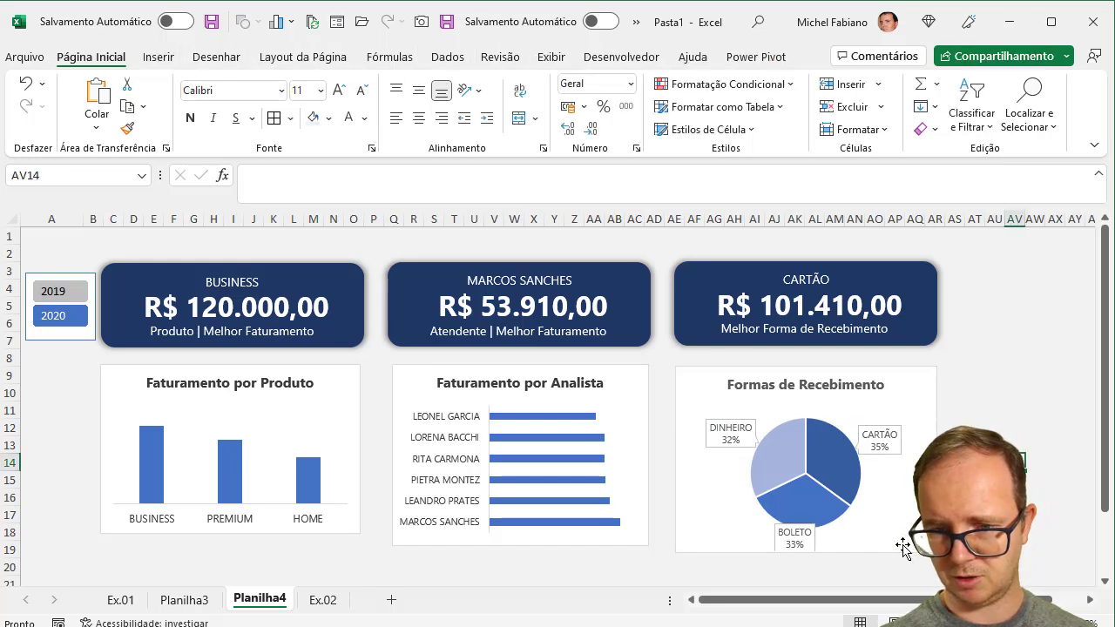
Nudge the pie chart up in line with the neighbouring charts and narrow it slightly.
drag(900, 543, 901, 546)
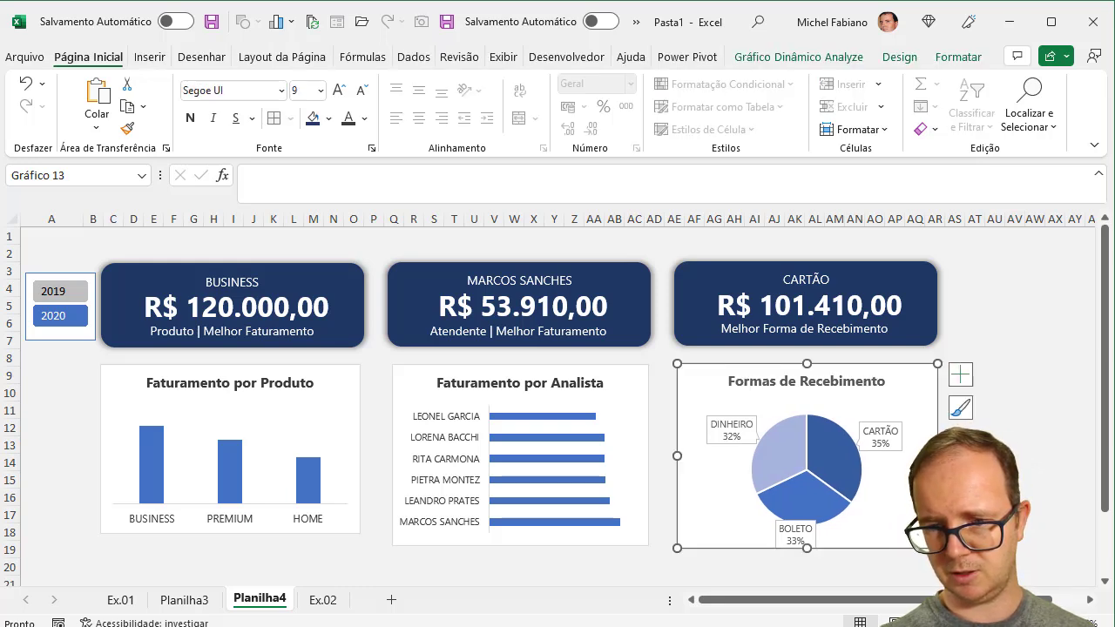
drag(938, 456, 934, 456)
click(995, 480)
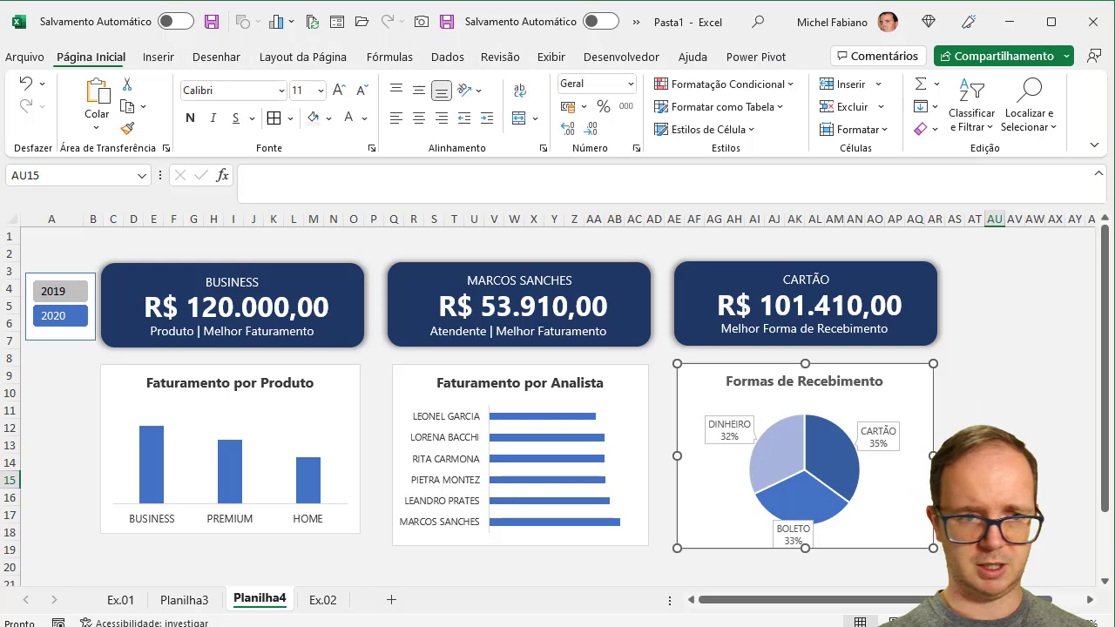
Test the year slicer by filtering the dashboard to 2019 and back to 2020.
click(68, 292)
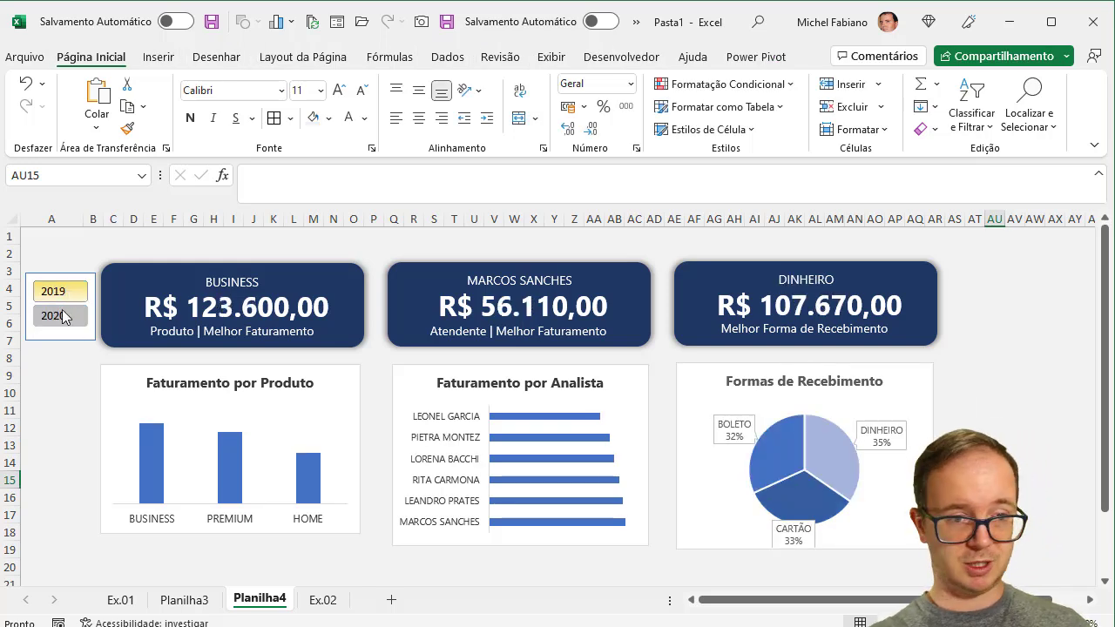
click(61, 319)
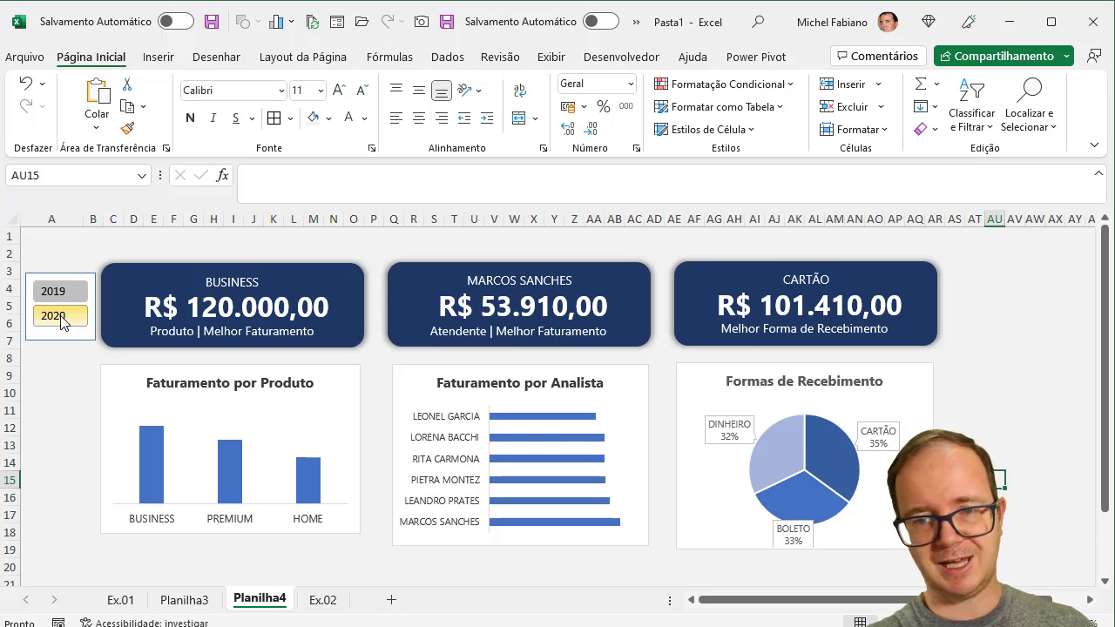